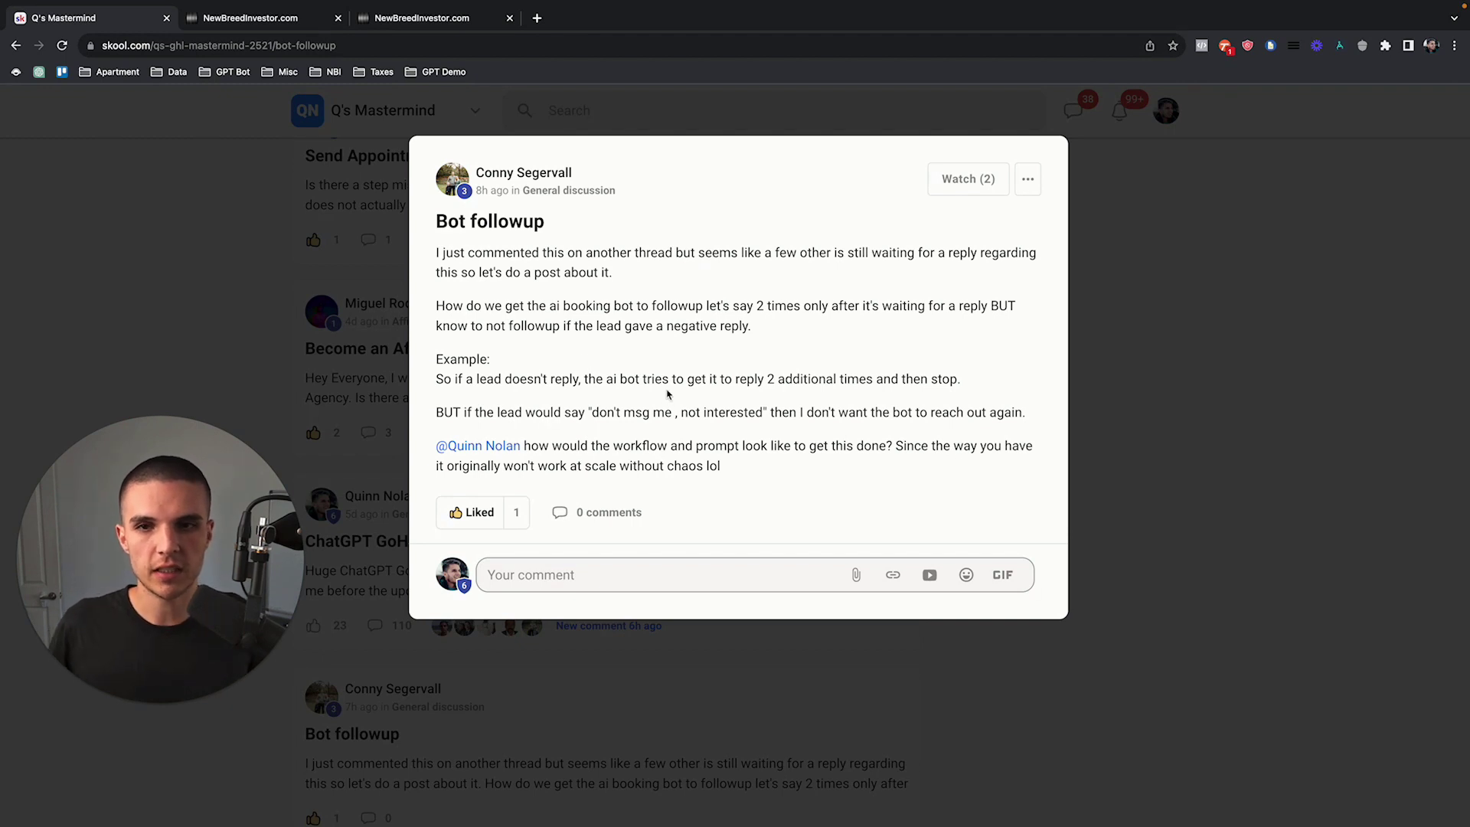
Step: Read the Bot followup post, then switch to the CRM and open the "4. ChatGPT SMS - GPT Master + AI Booking Bot" automation workflow
scroll(668, 393, "down", 1)
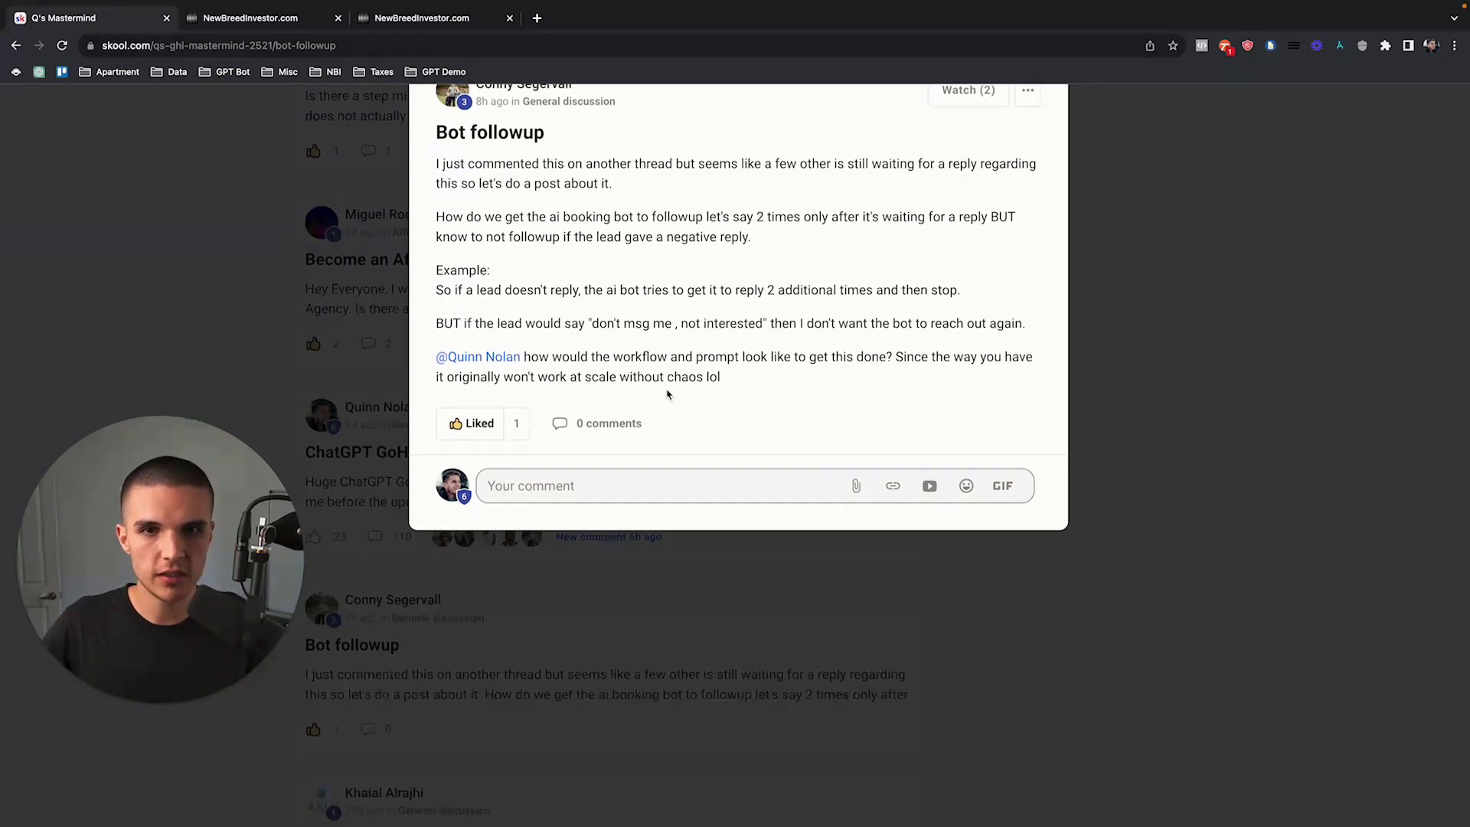
scroll(667, 394, "up", 1)
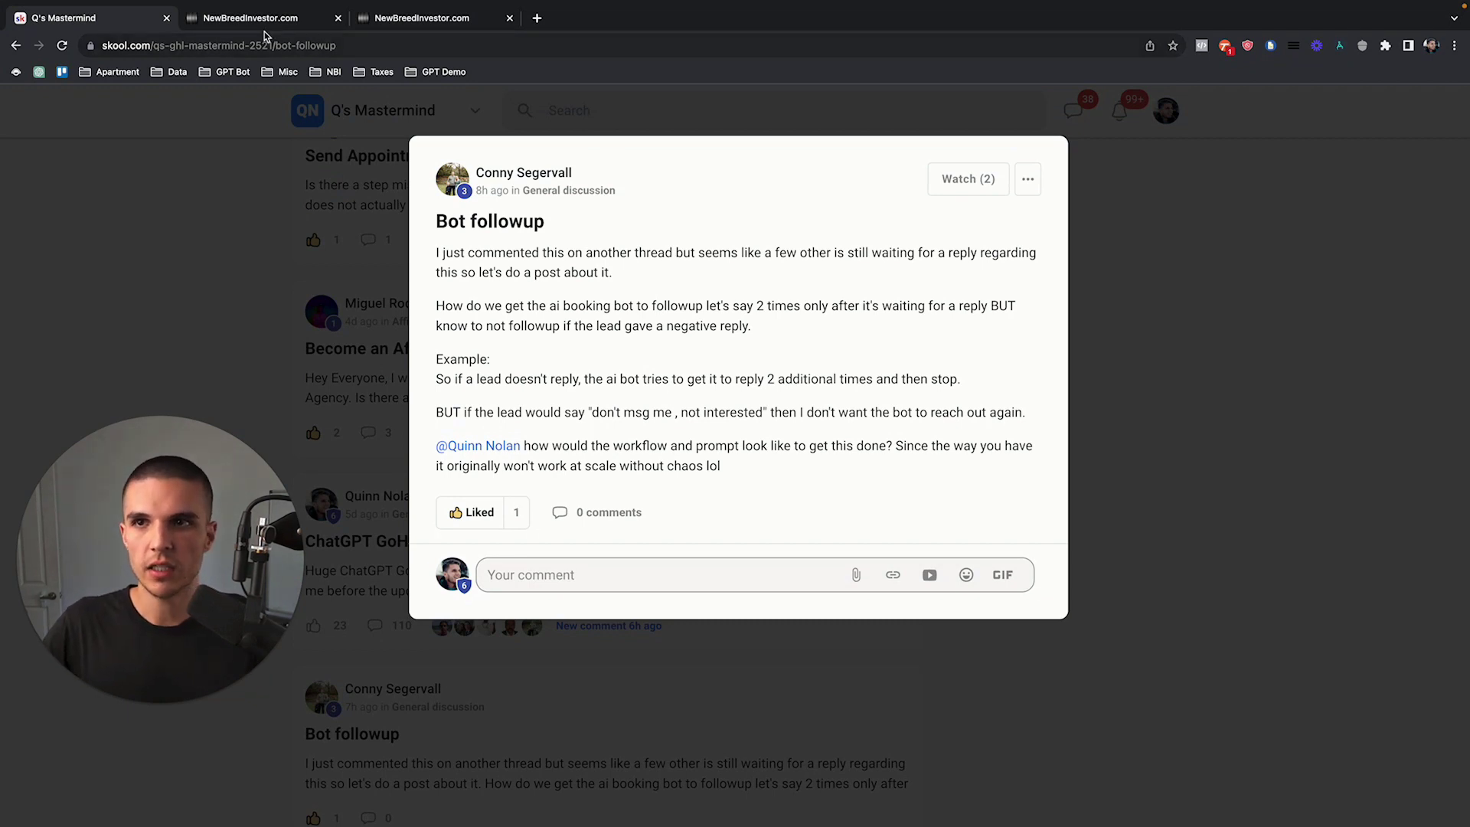
key("ctrl+Tab")
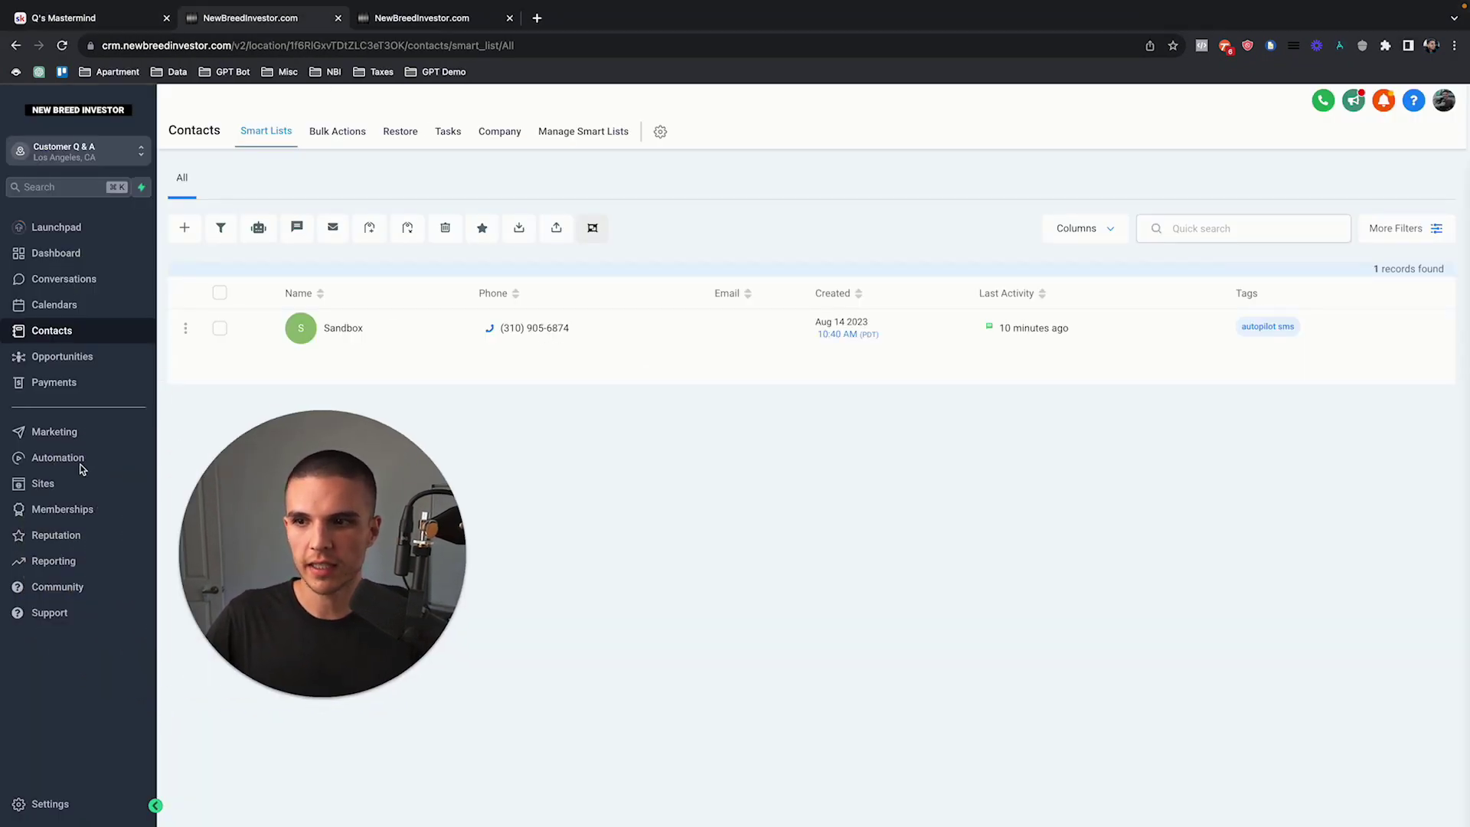
left_click(77, 460)
left_click(406, 471)
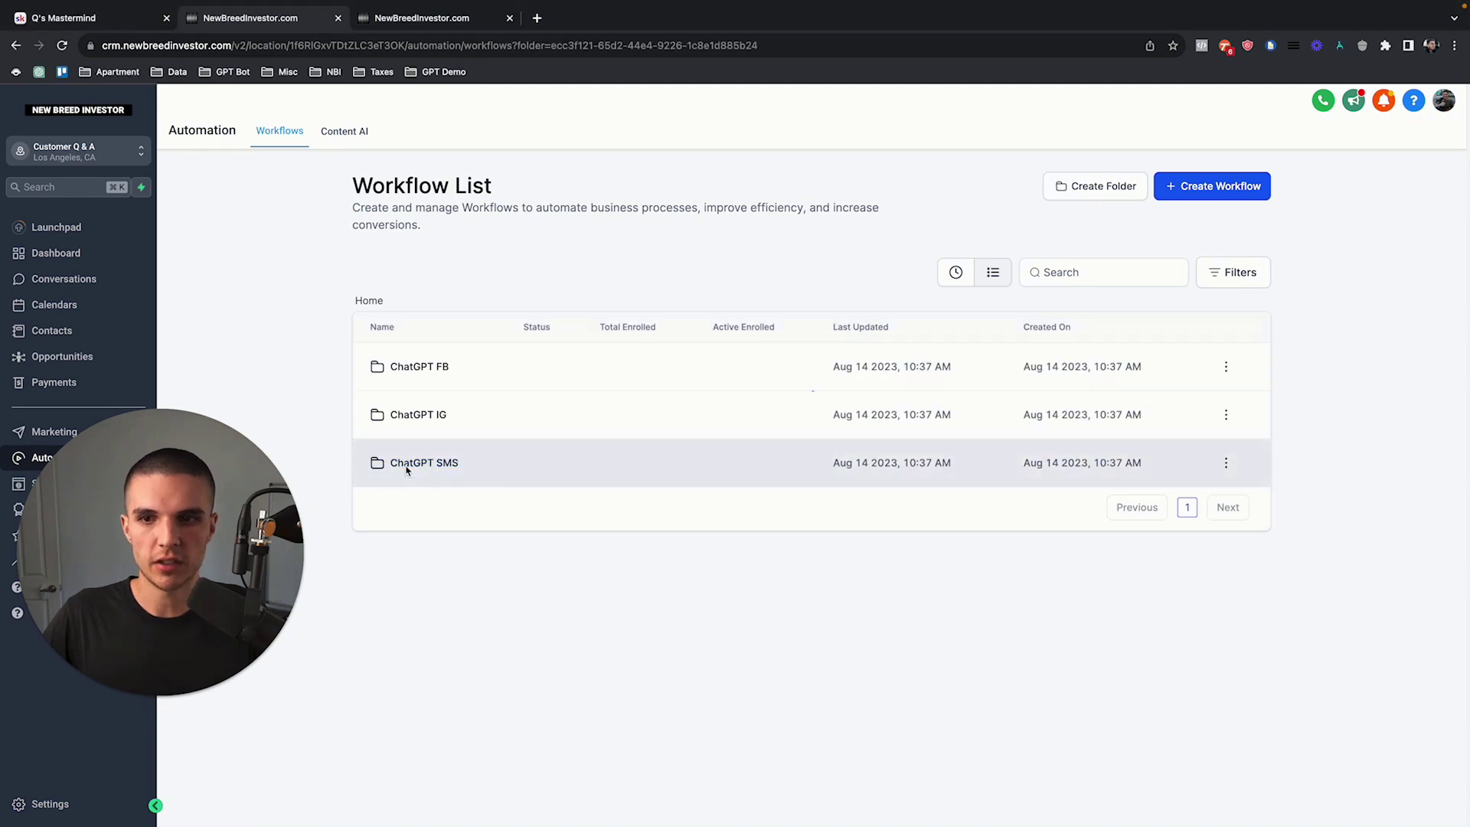
left_click(493, 539)
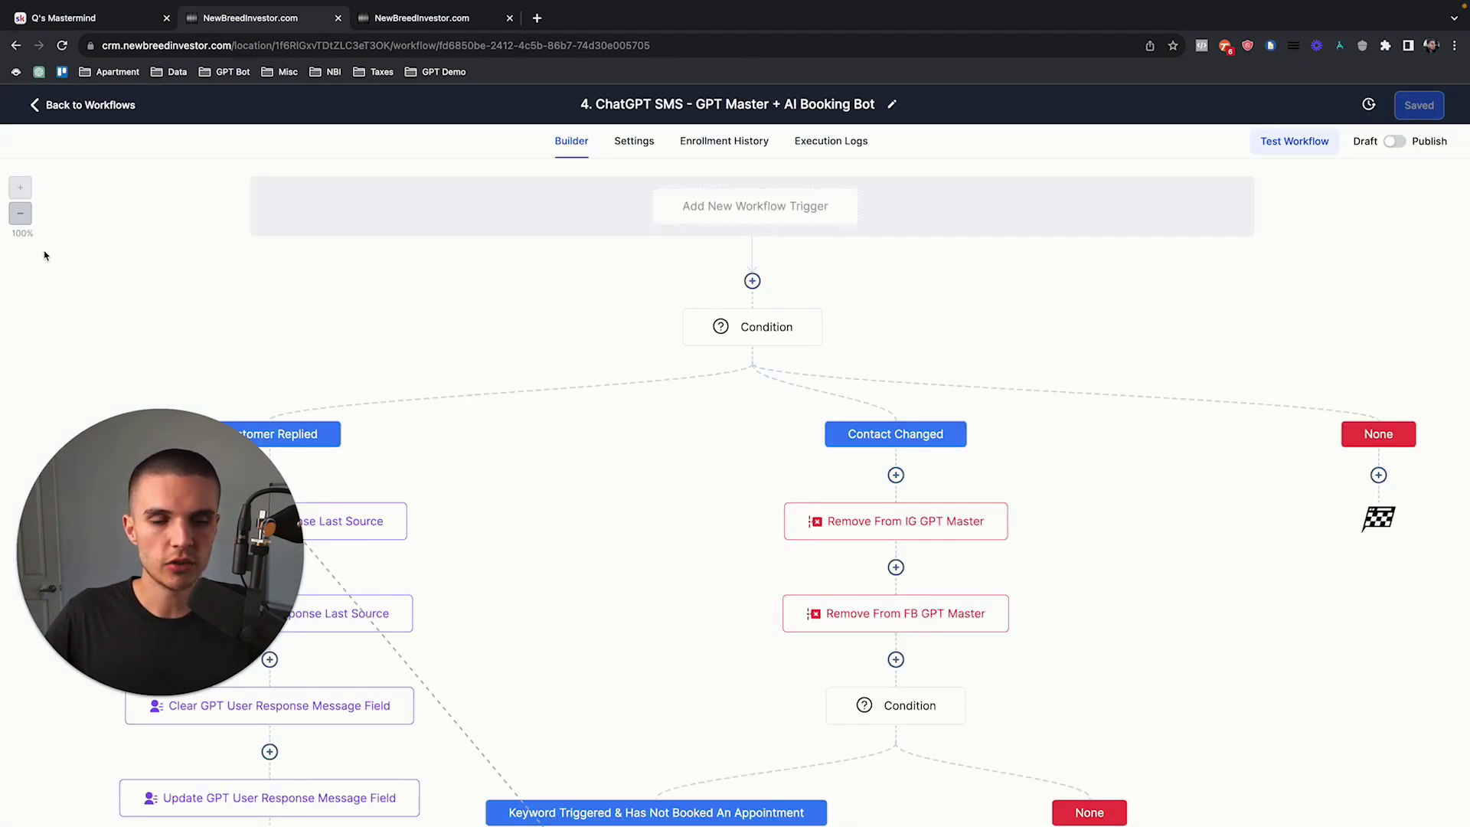
Step: Look over the whole workflow, from its triggers down to the Go To actions that end its branches
left_click(20, 213)
scroll(777, 508, "down", 4)
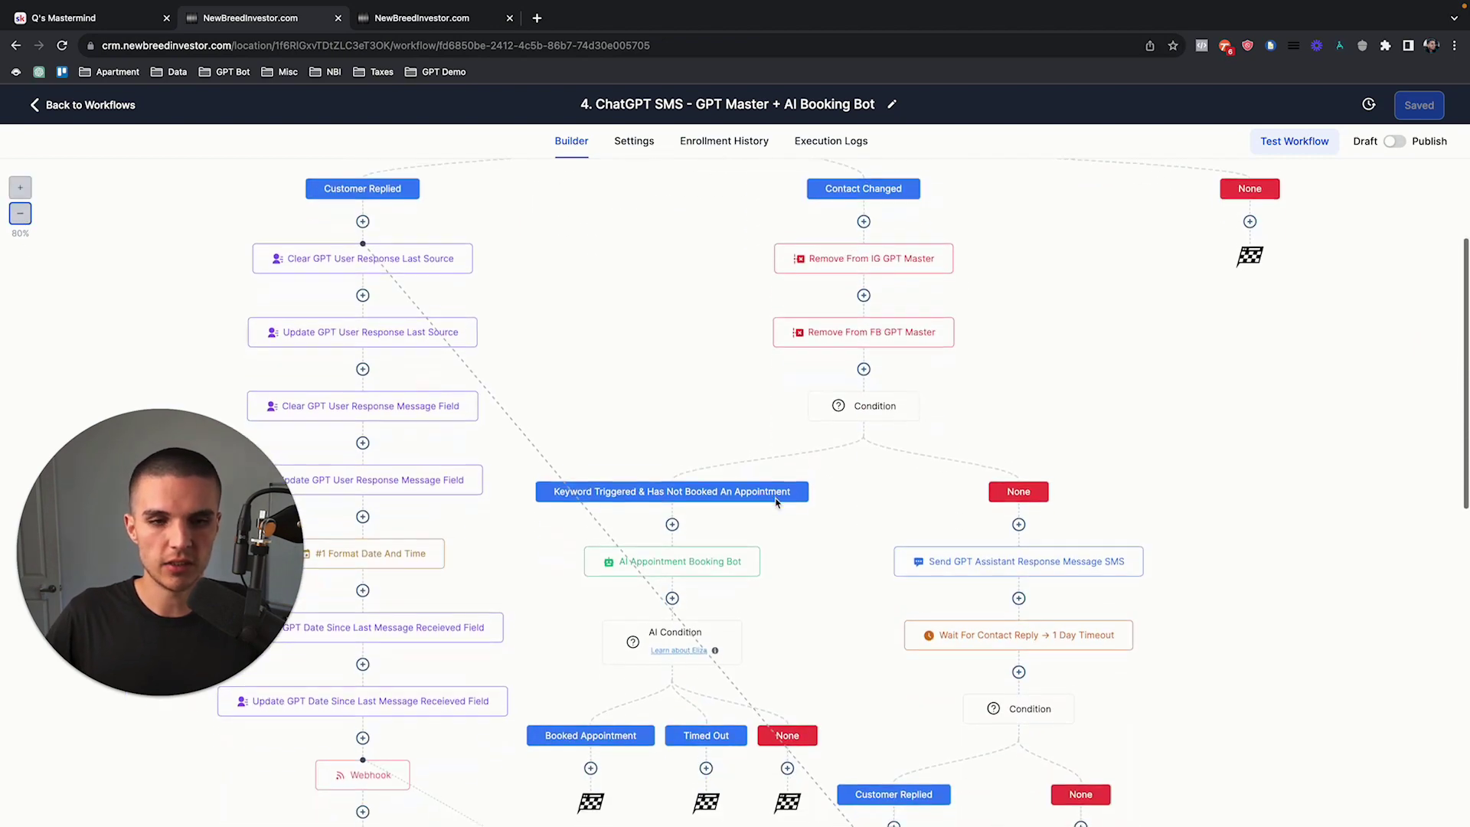
scroll(904, 552, "down", 7)
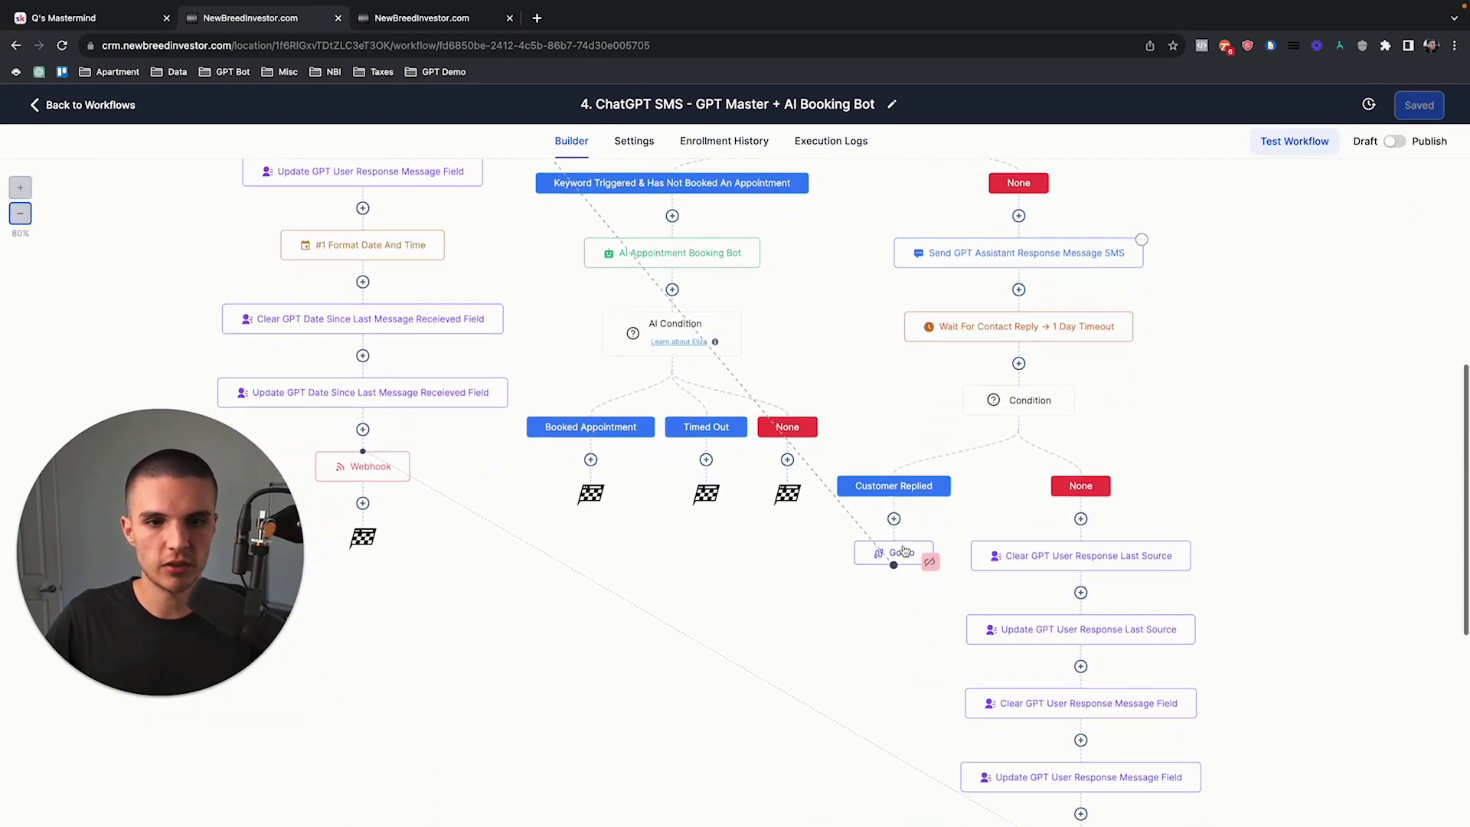
scroll(751, 480, "down", 6)
scroll(751, 479, "up", 17)
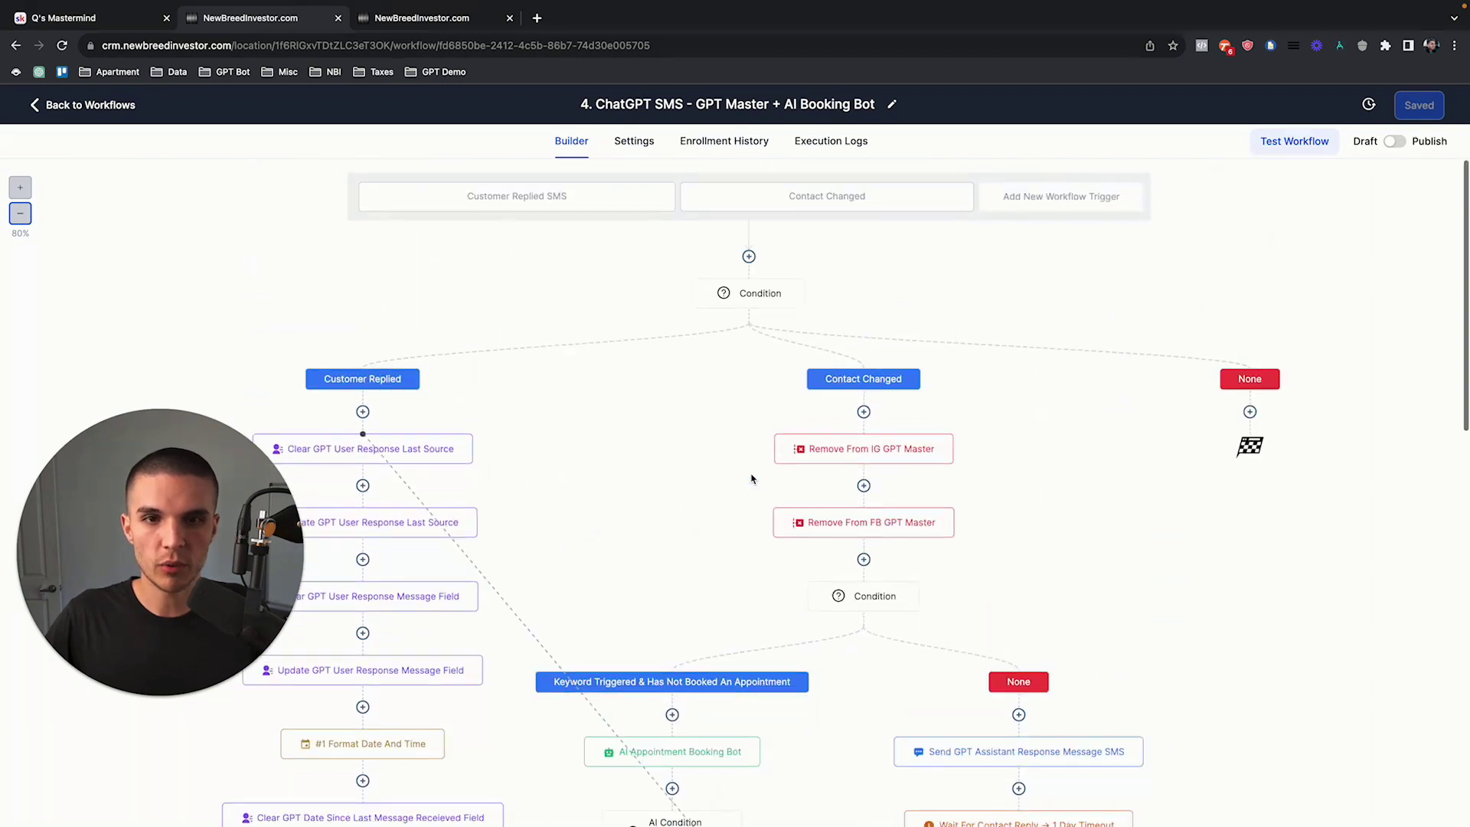
Step: Leave the workflow to recheck the Bot followup post, and reopen "4. ChatGPT SMS - GPT Master + AI Booking Bot" in the CRM
left_click(107, 107)
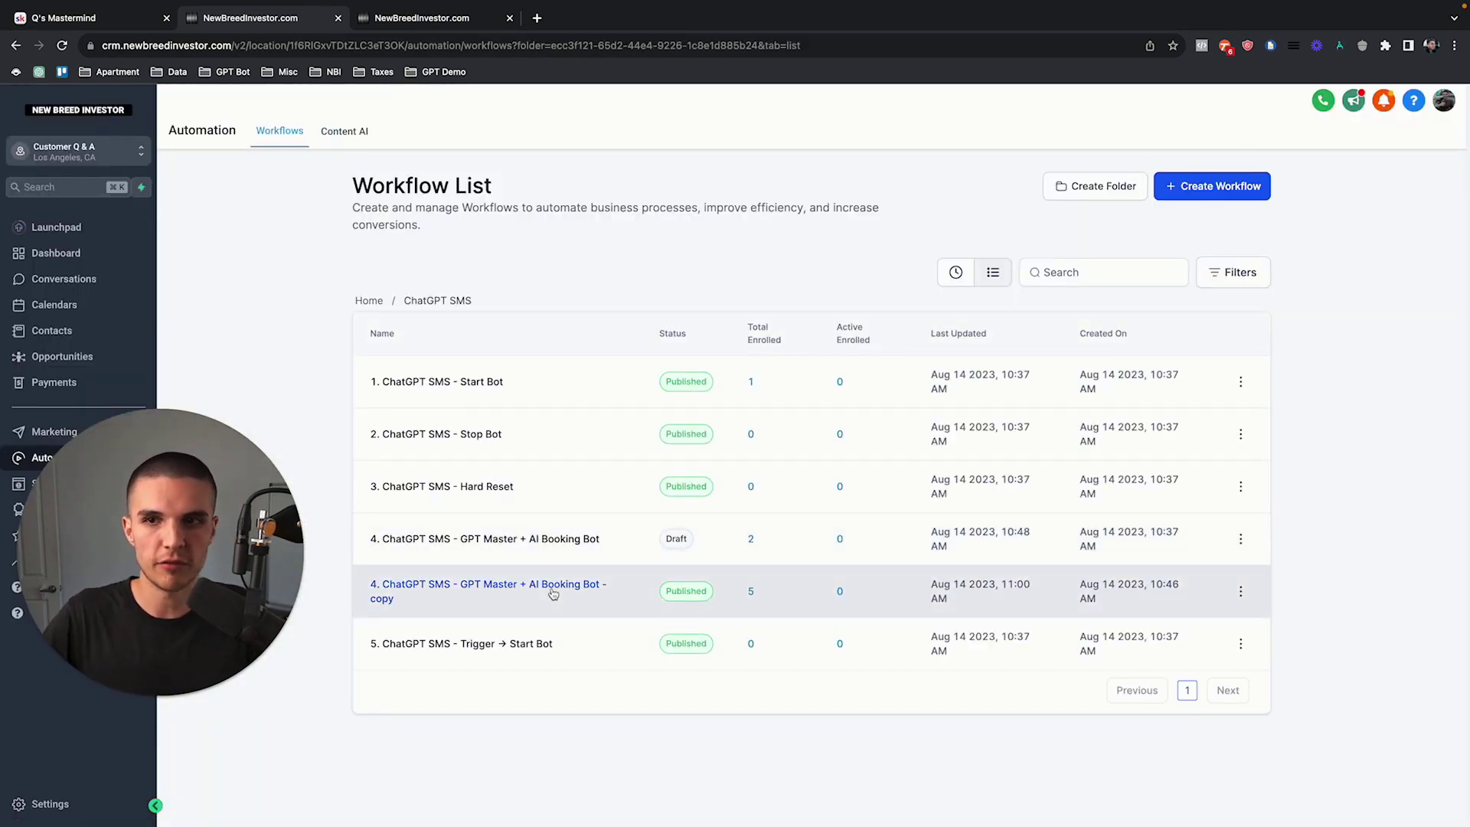
left_click(62, 18)
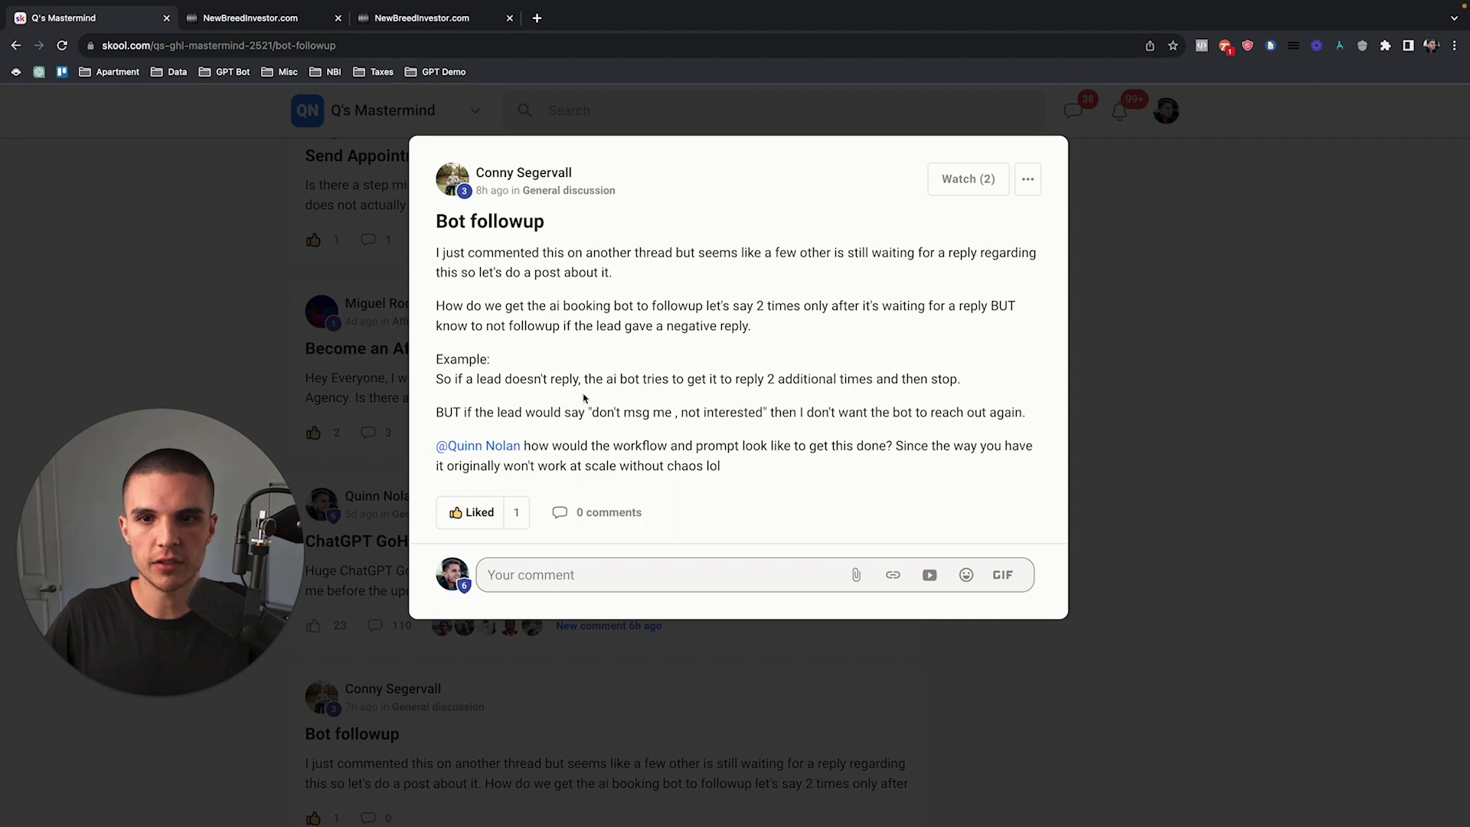
left_click(292, 16)
left_click(483, 538)
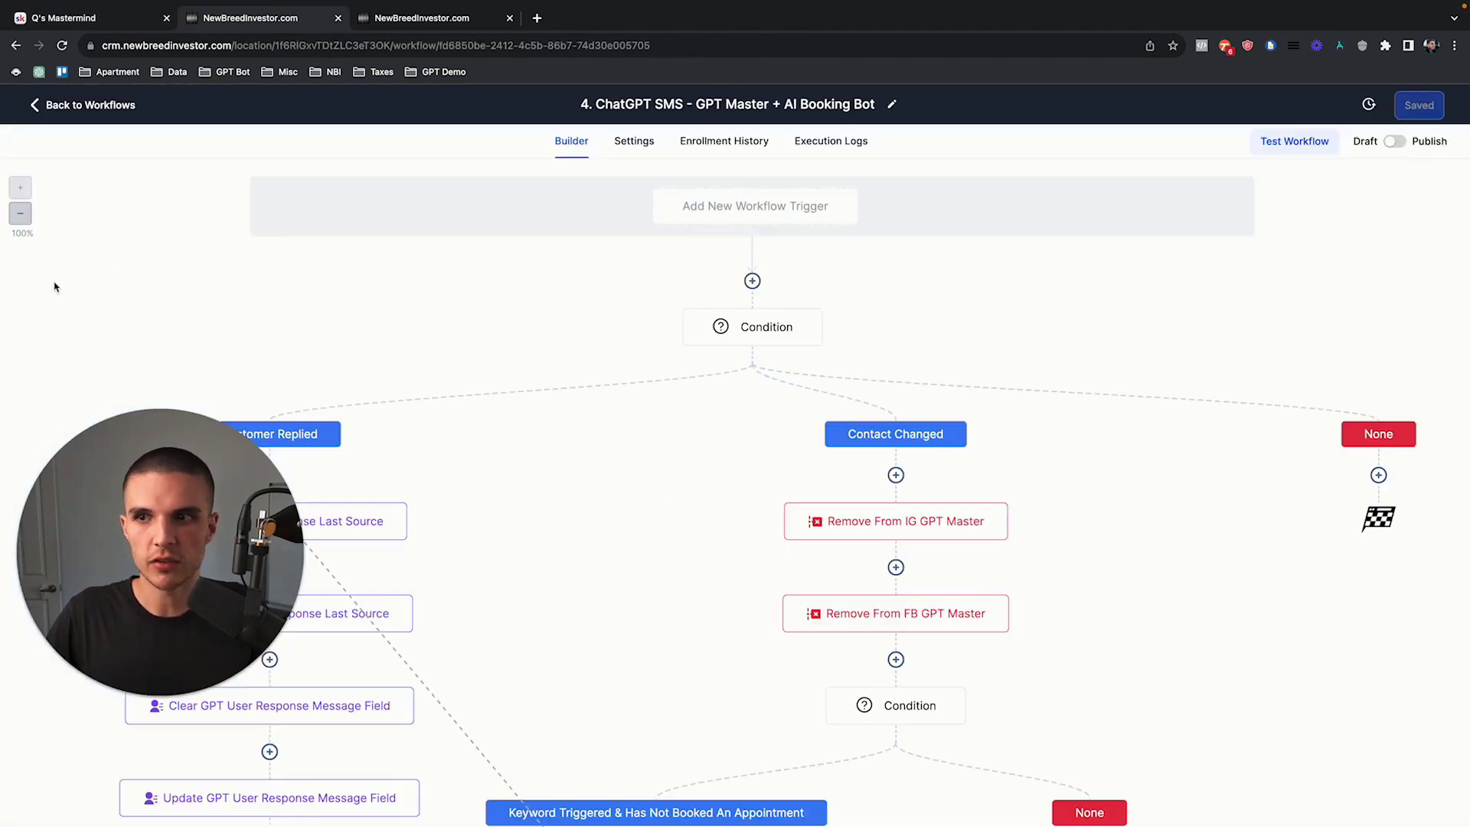
Step: Examine the Customer Replied SMS trigger and the chain of actions in the Customer Replied branch down to the webhook
left_click(20, 213)
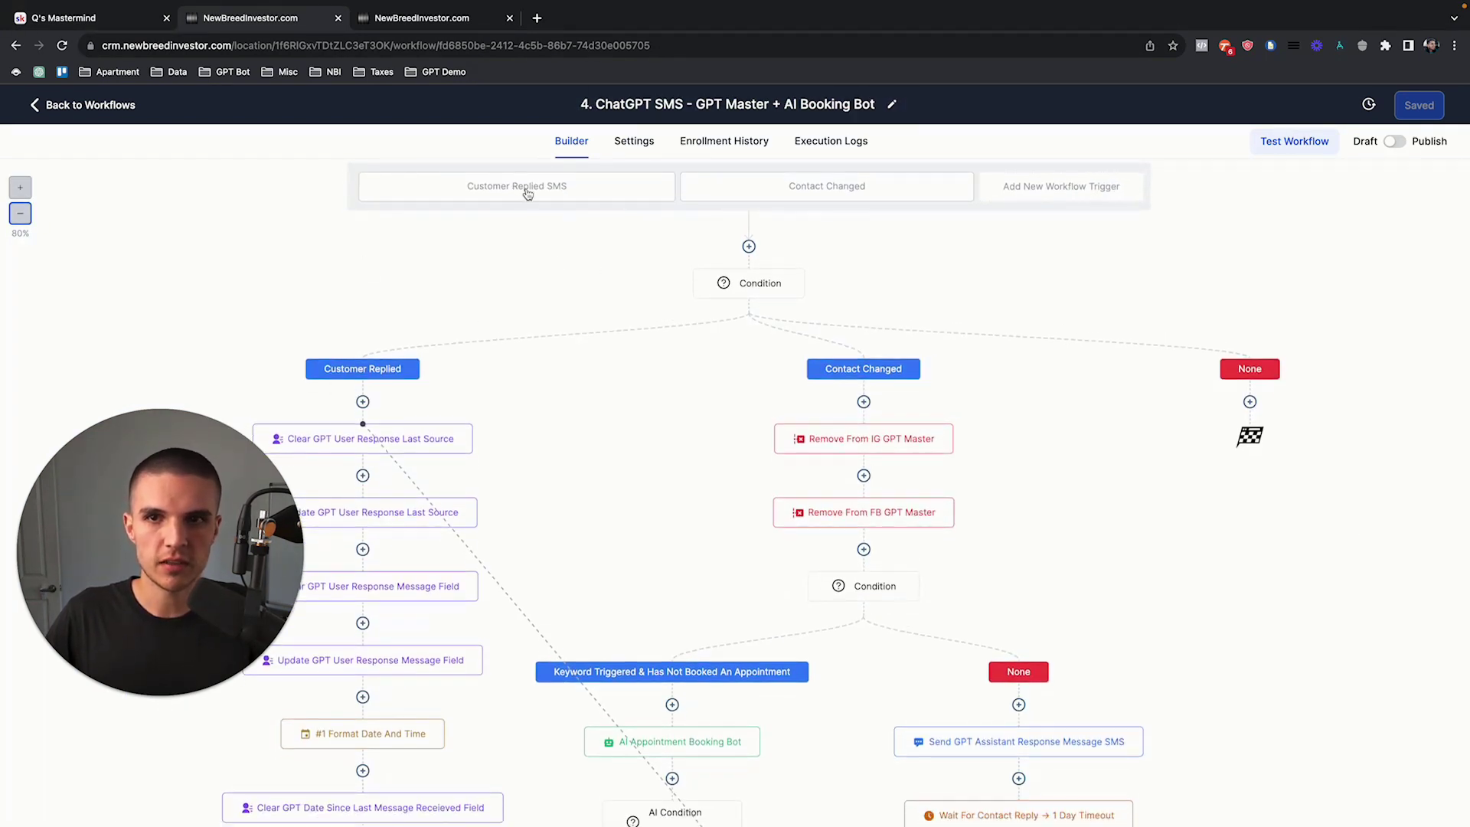
scroll(525, 223, "down", 4)
scroll(397, 364, "up", 2)
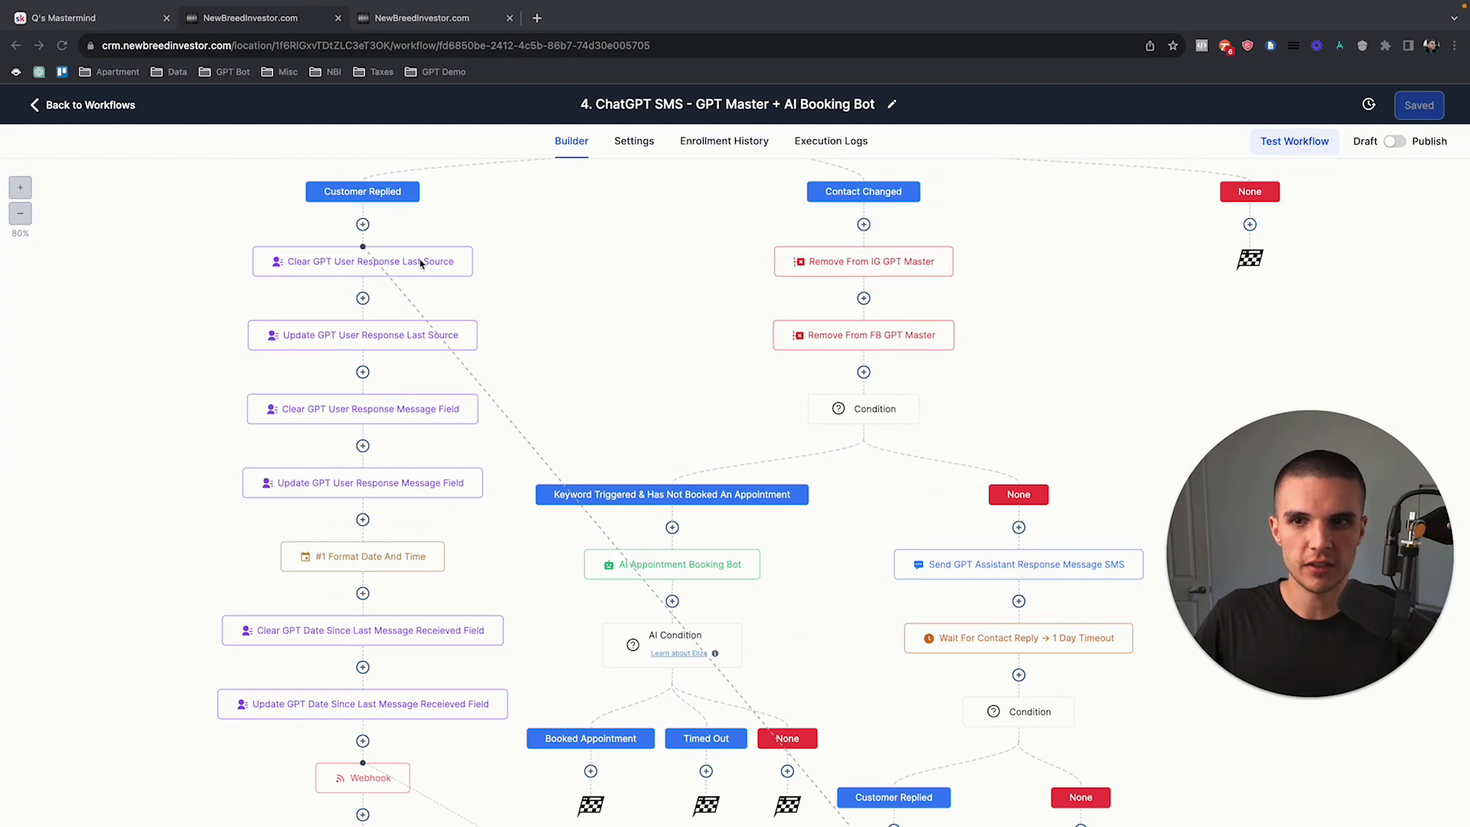
scroll(656, 220, "up", 4)
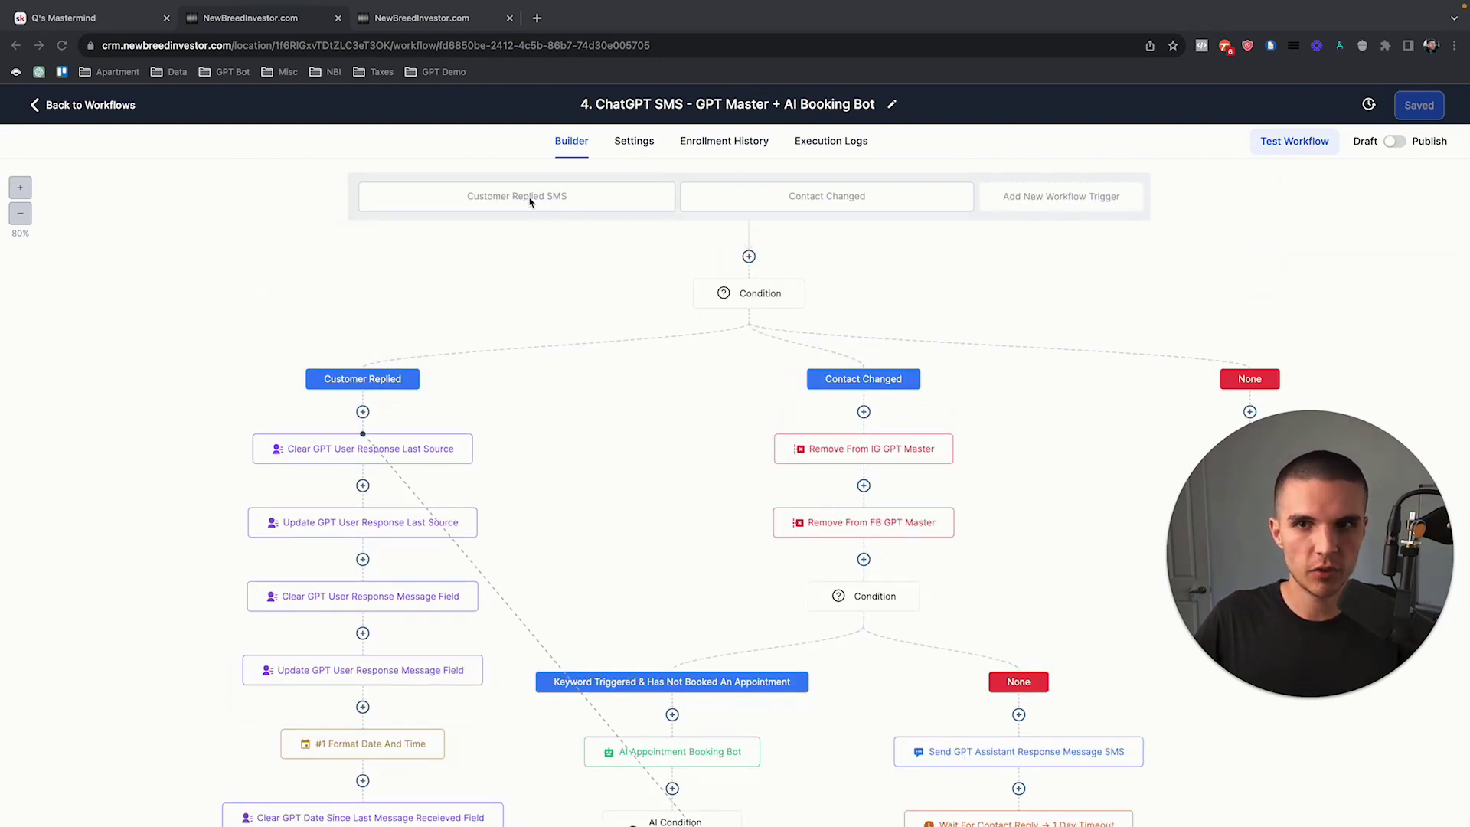
scroll(530, 202, "down", 4)
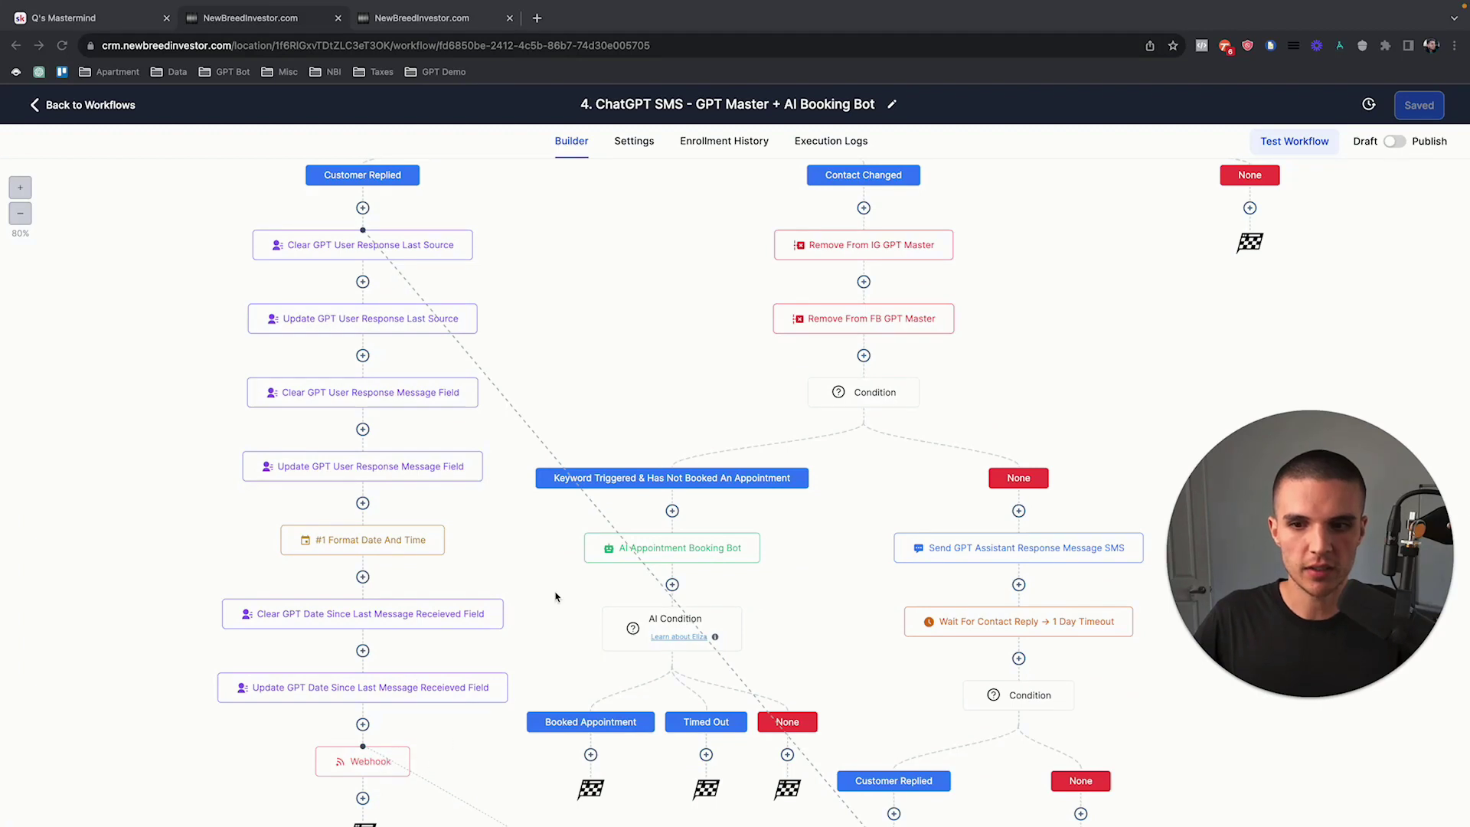
scroll(556, 594, "up", 4)
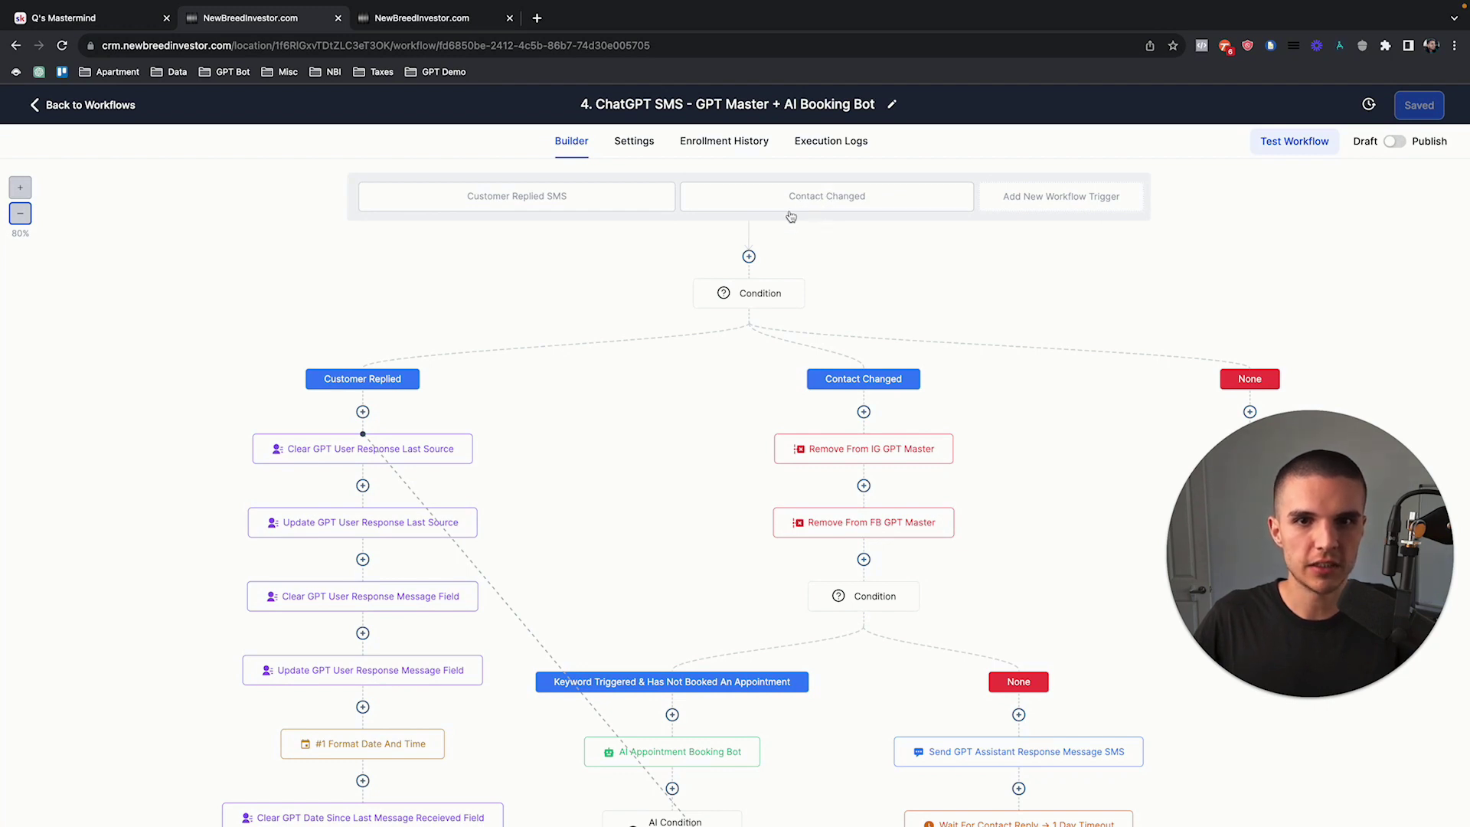
Step: Inspect the message settings of the Send GPT Assistant Response Message SMS action in the Contact Changed branch and close them unchanged
scroll(951, 435, "down", 3)
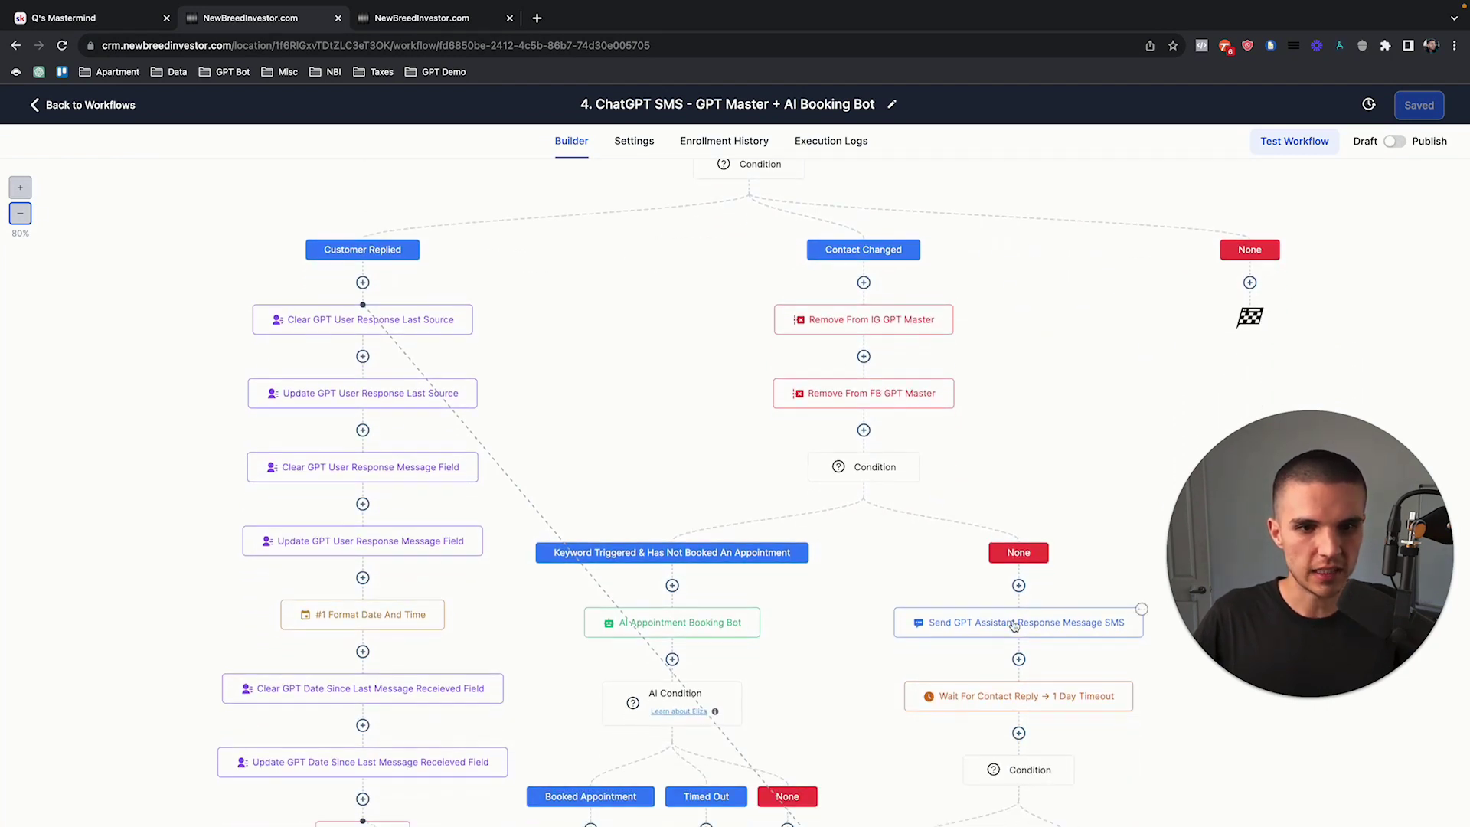
left_click(1011, 626)
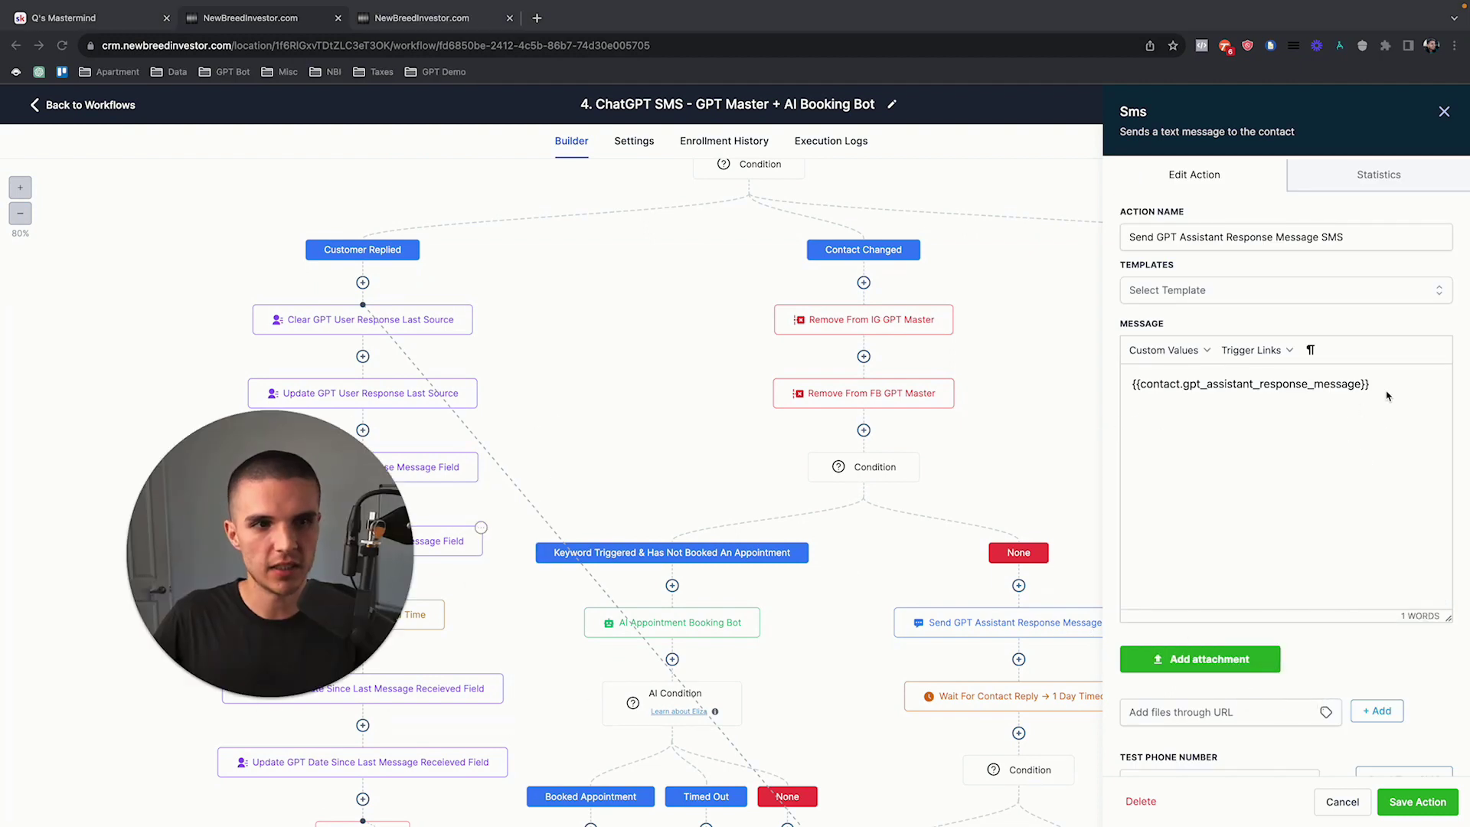
left_click(1444, 111)
left_click(1419, 105)
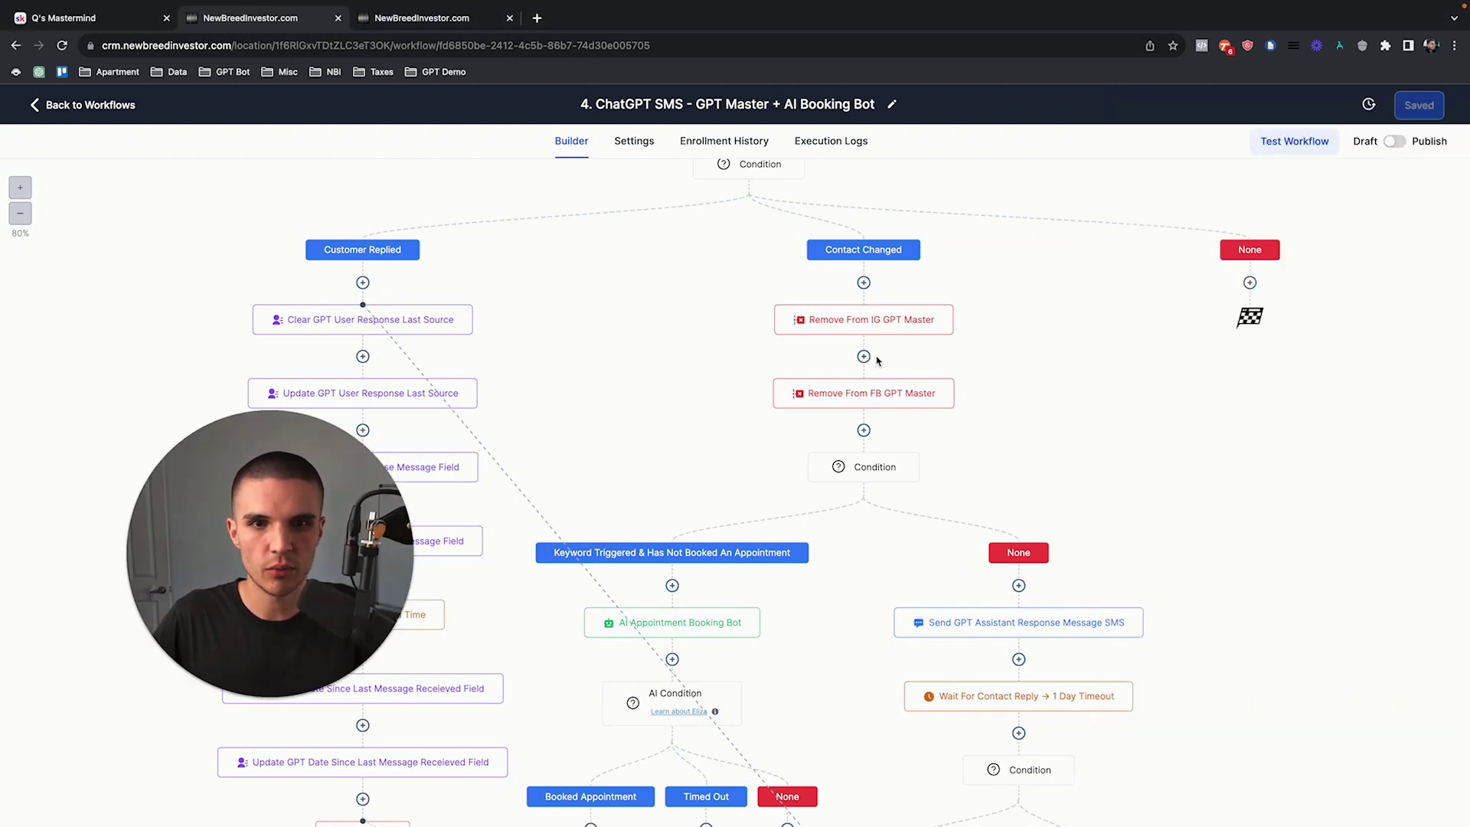
Step: View the workflow at 60% scale to examine how its branches and Go To links connect
left_click(20, 212)
left_click(19, 213)
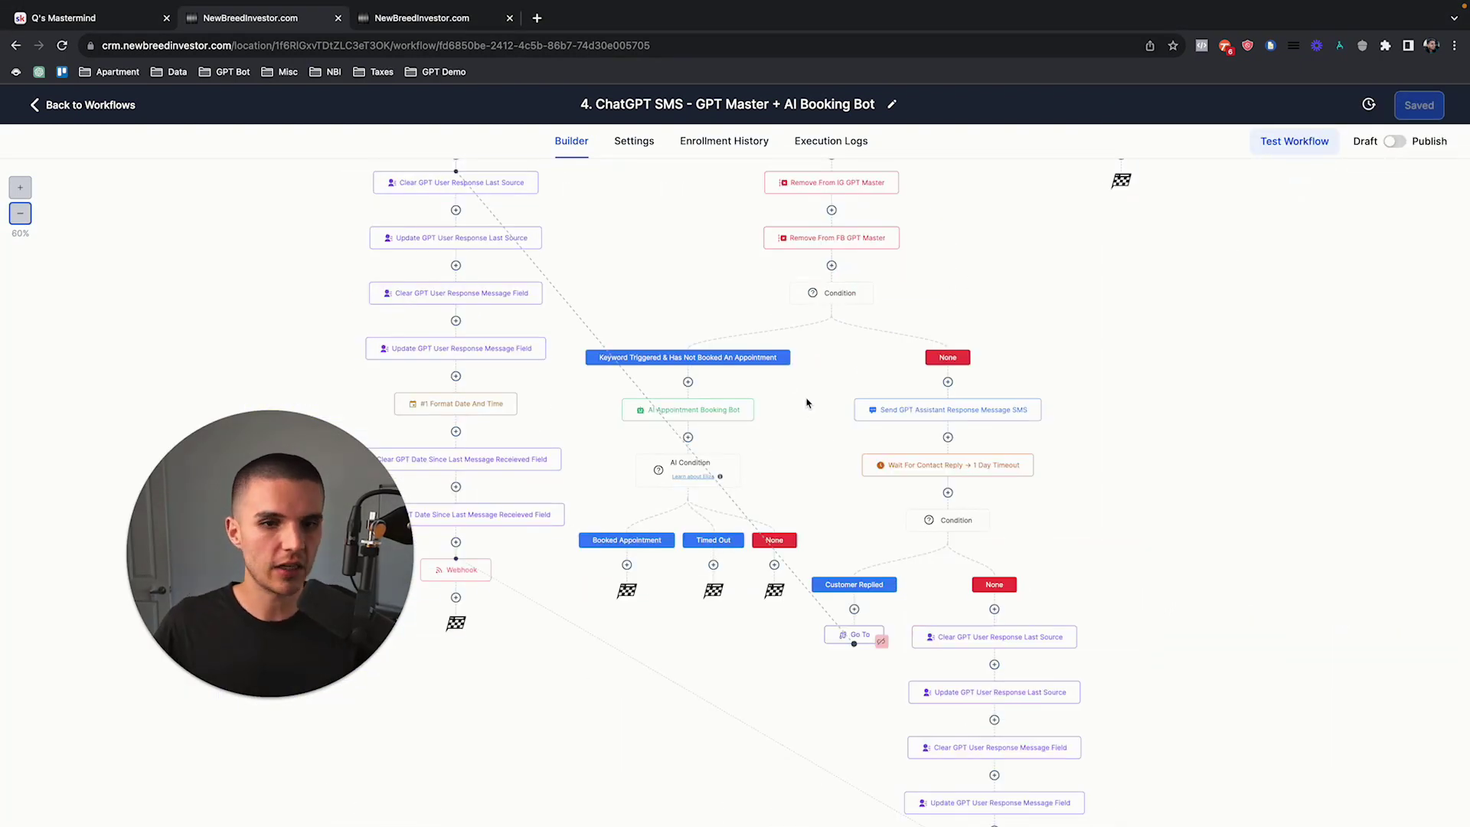
scroll(806, 404, "up", 5)
scroll(806, 404, "down", 6)
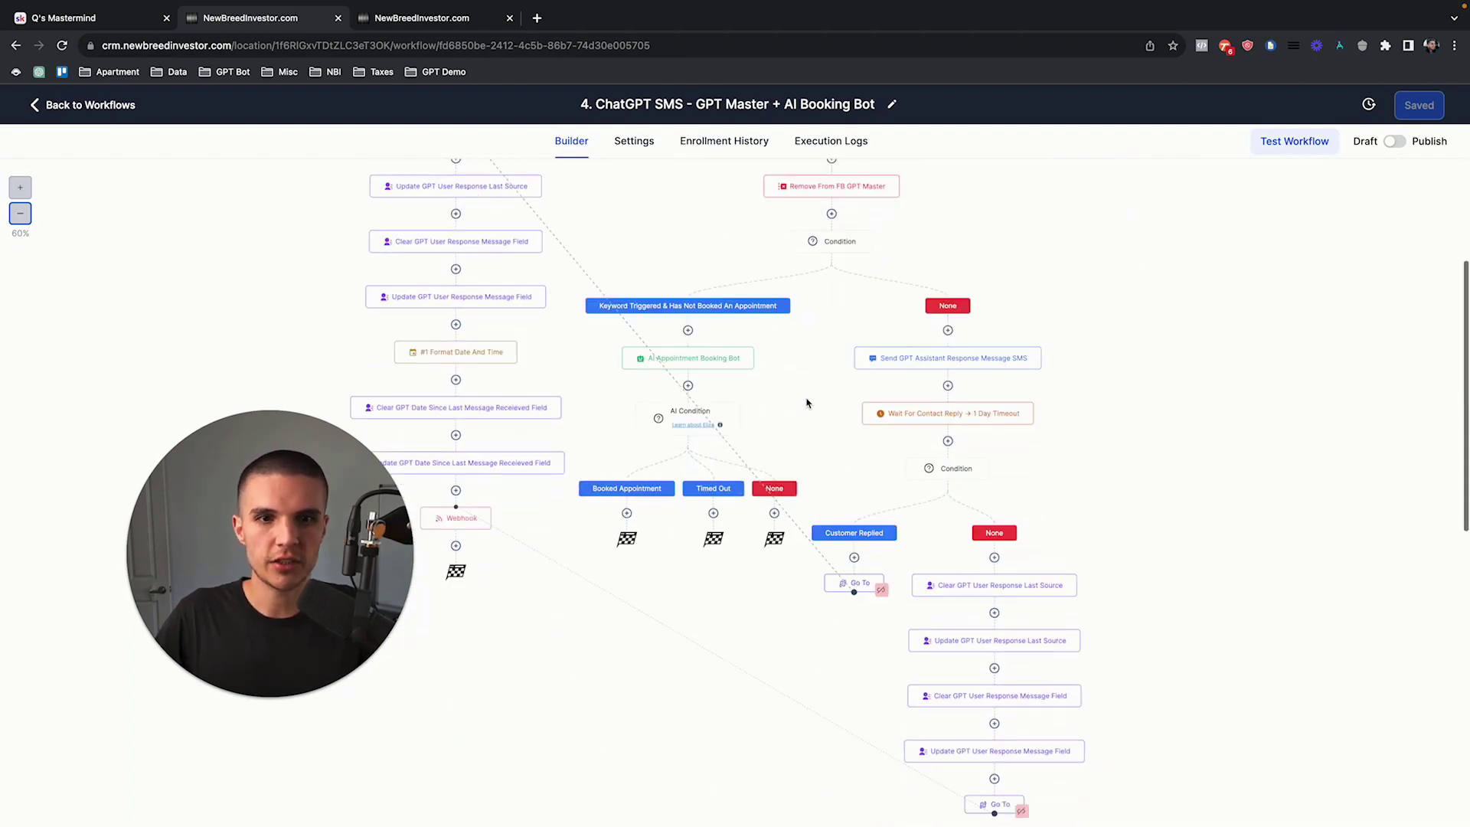
Step: Highlight the "2 times" follow-up request in the Bot followup post and return to the CRM workflow
left_click(71, 20)
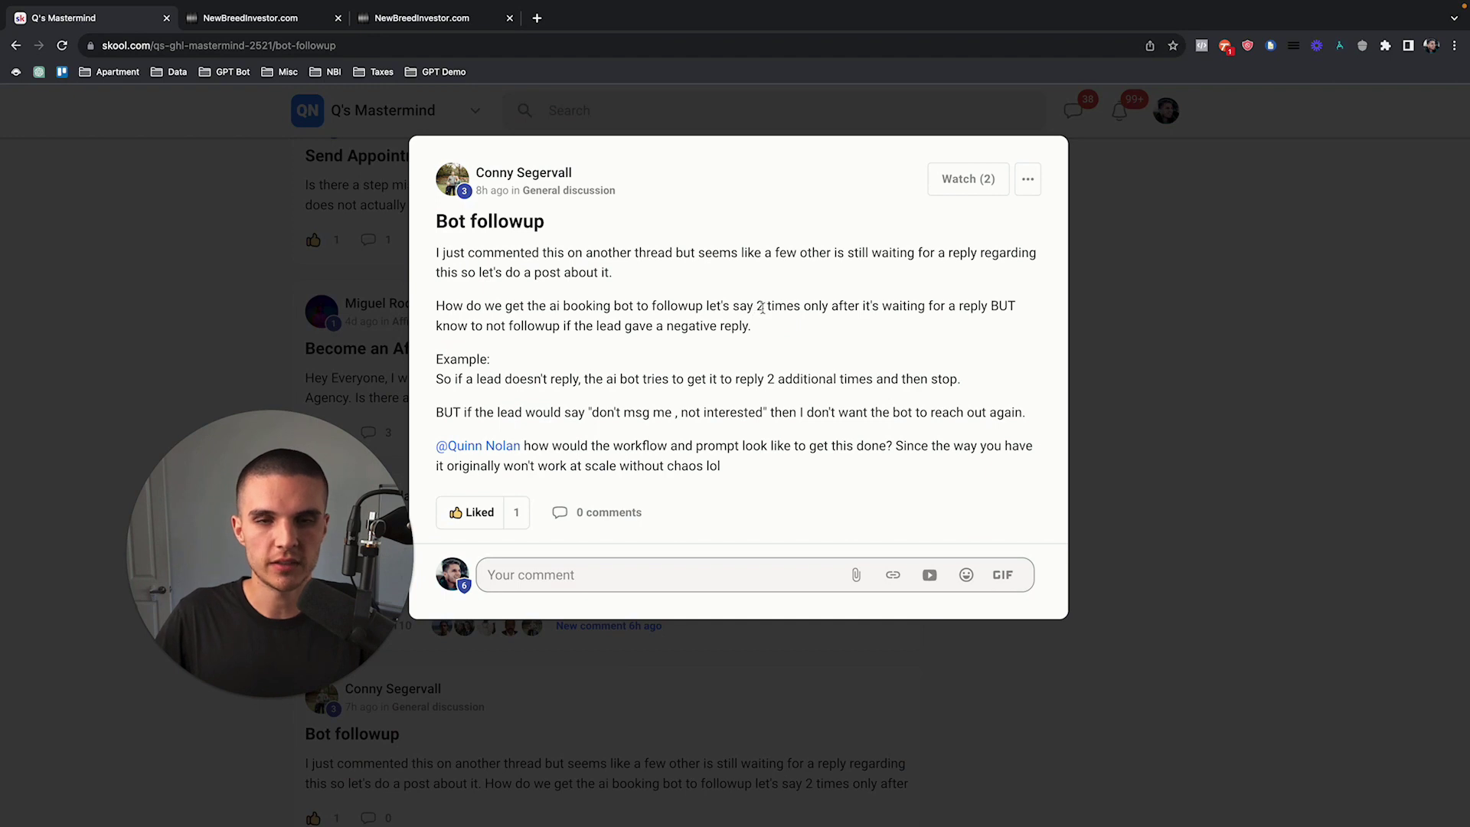
left_click_drag(760, 306, 833, 307)
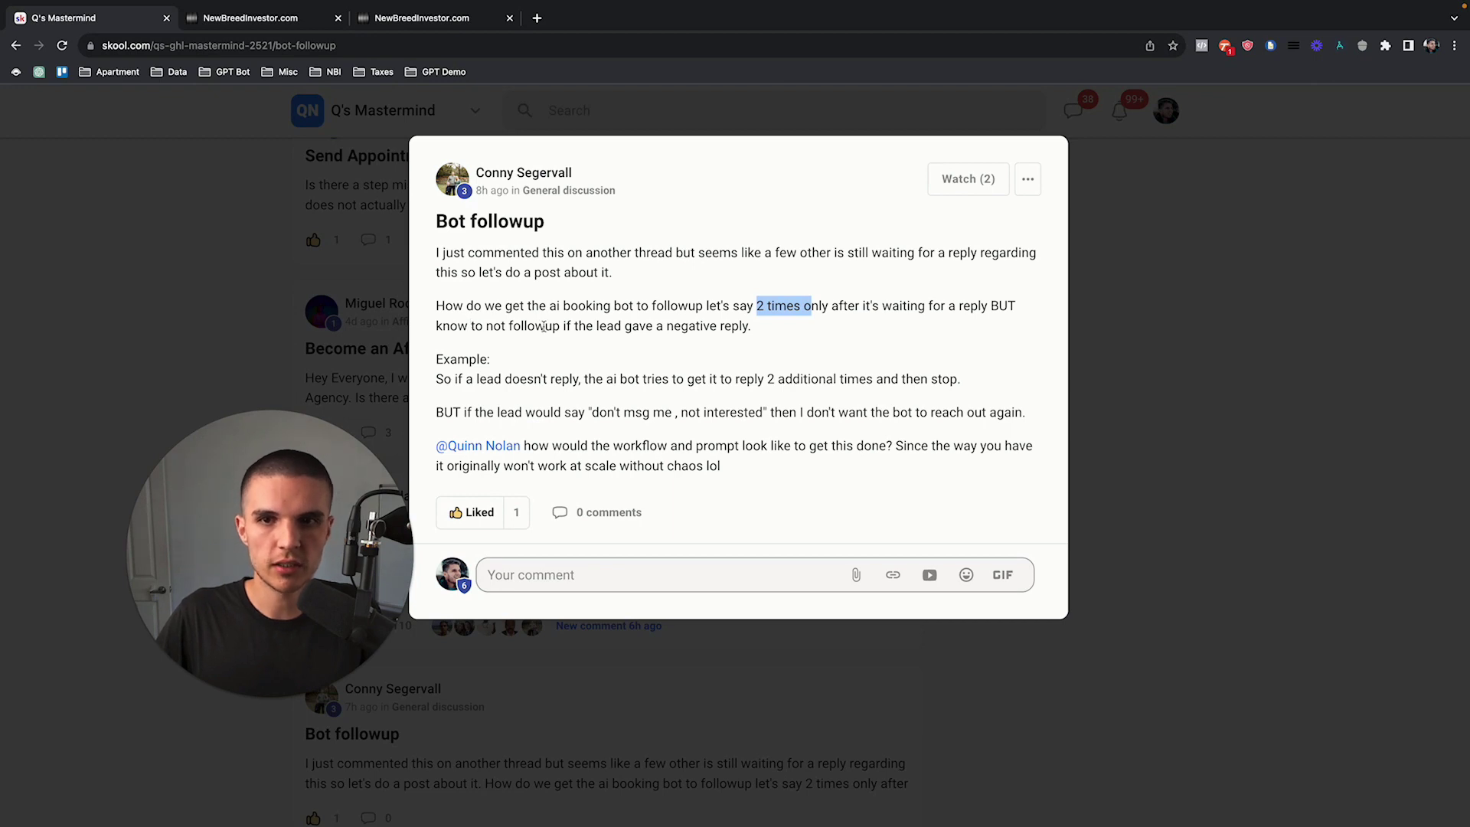
left_click(295, 23)
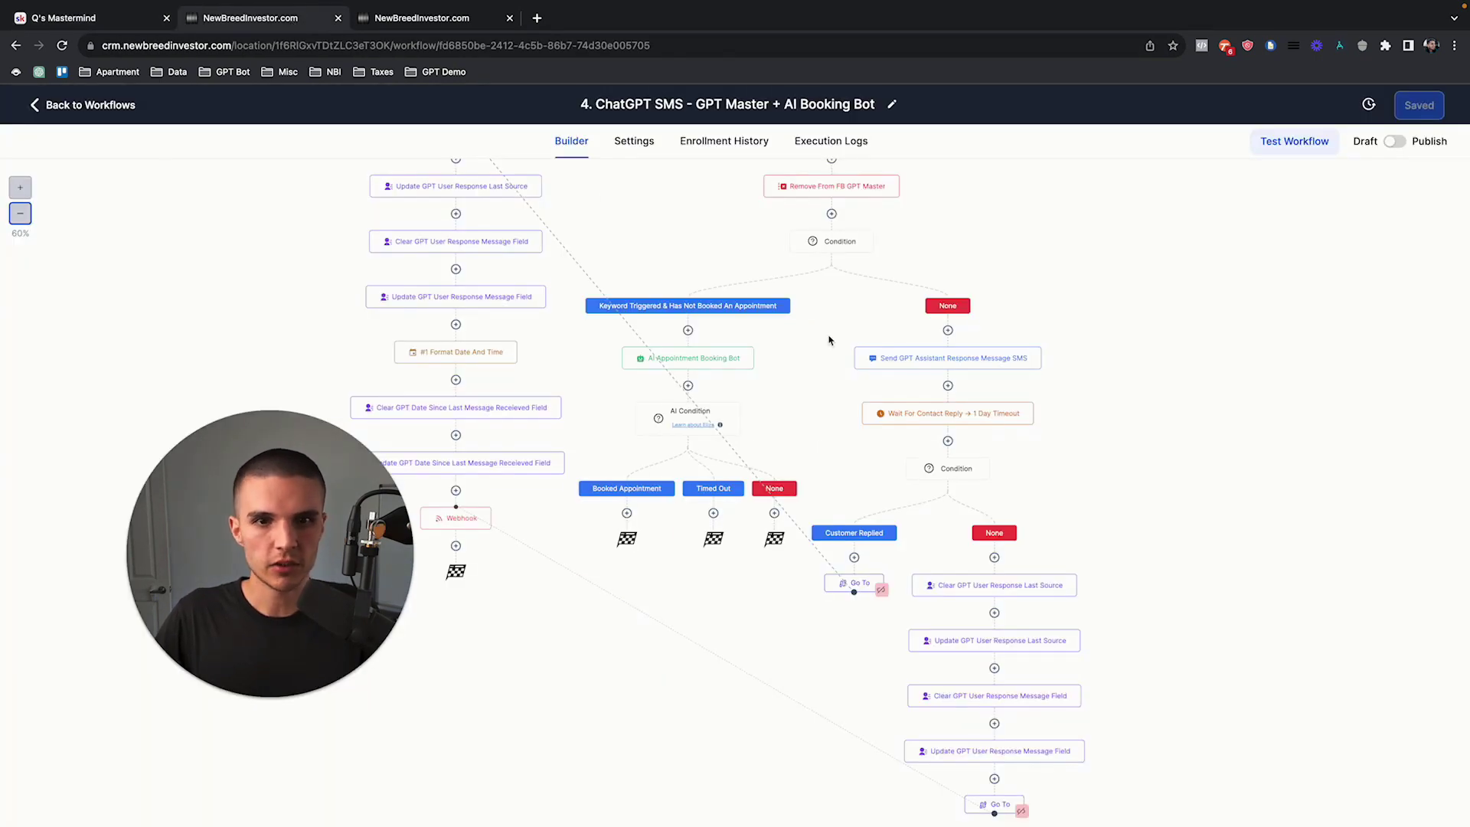
Step: Examine how the Contact Changed branch leads to the GPT response SMS and the wait for a contact reply
scroll(873, 338, "up", 4)
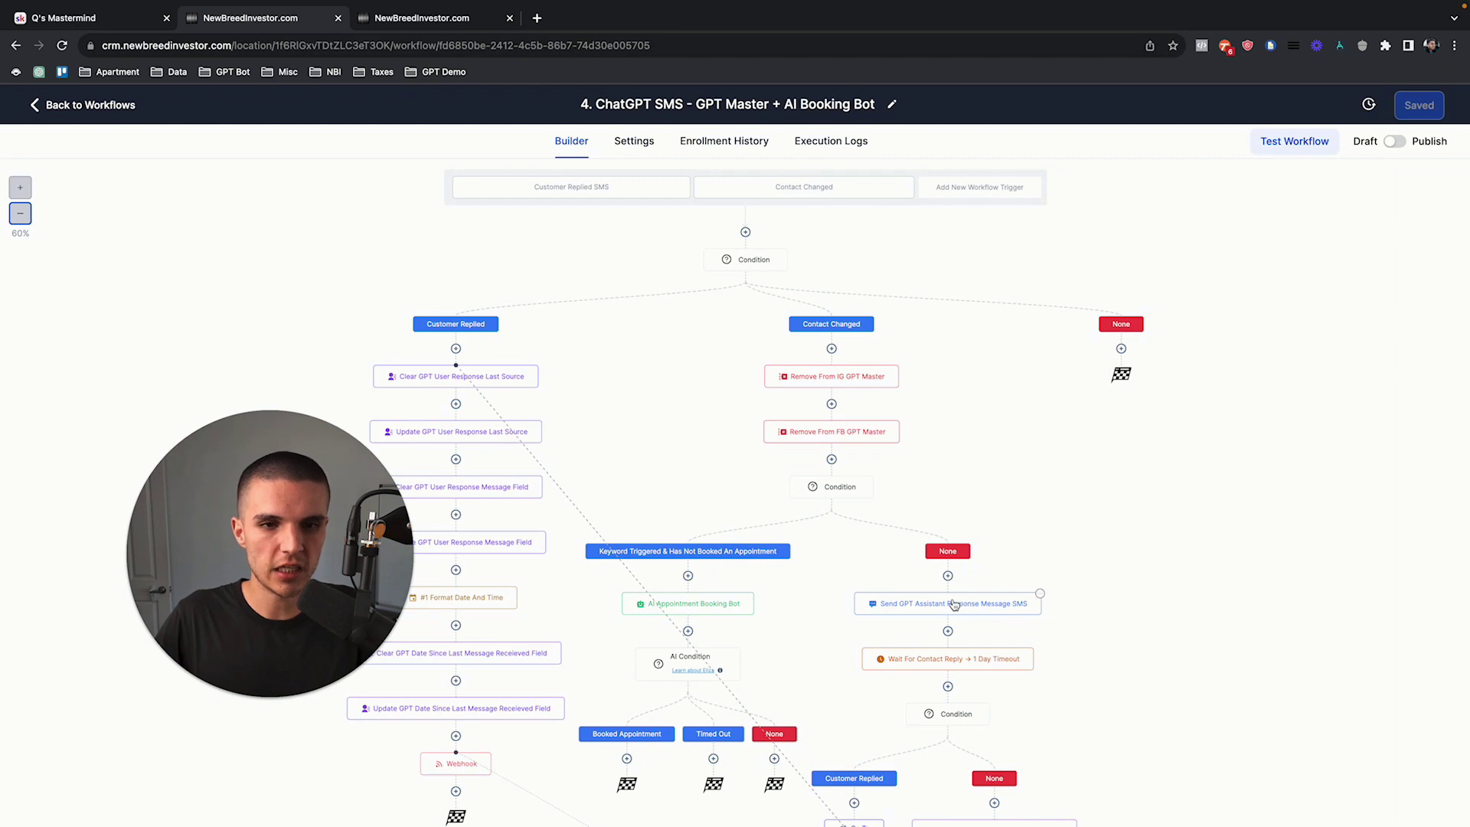
scroll(954, 605, "down", 2)
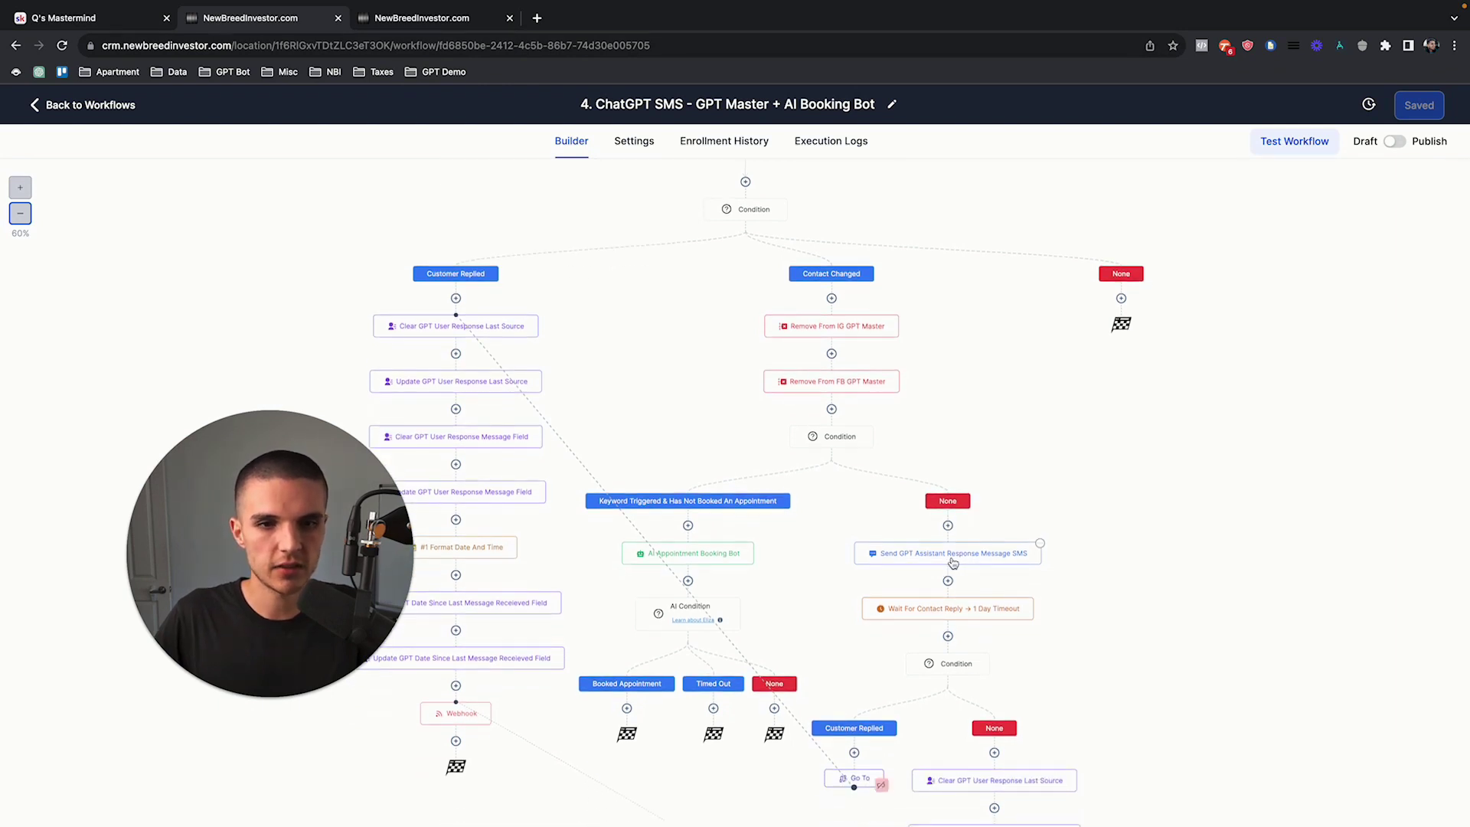
scroll(953, 562, "down", 5)
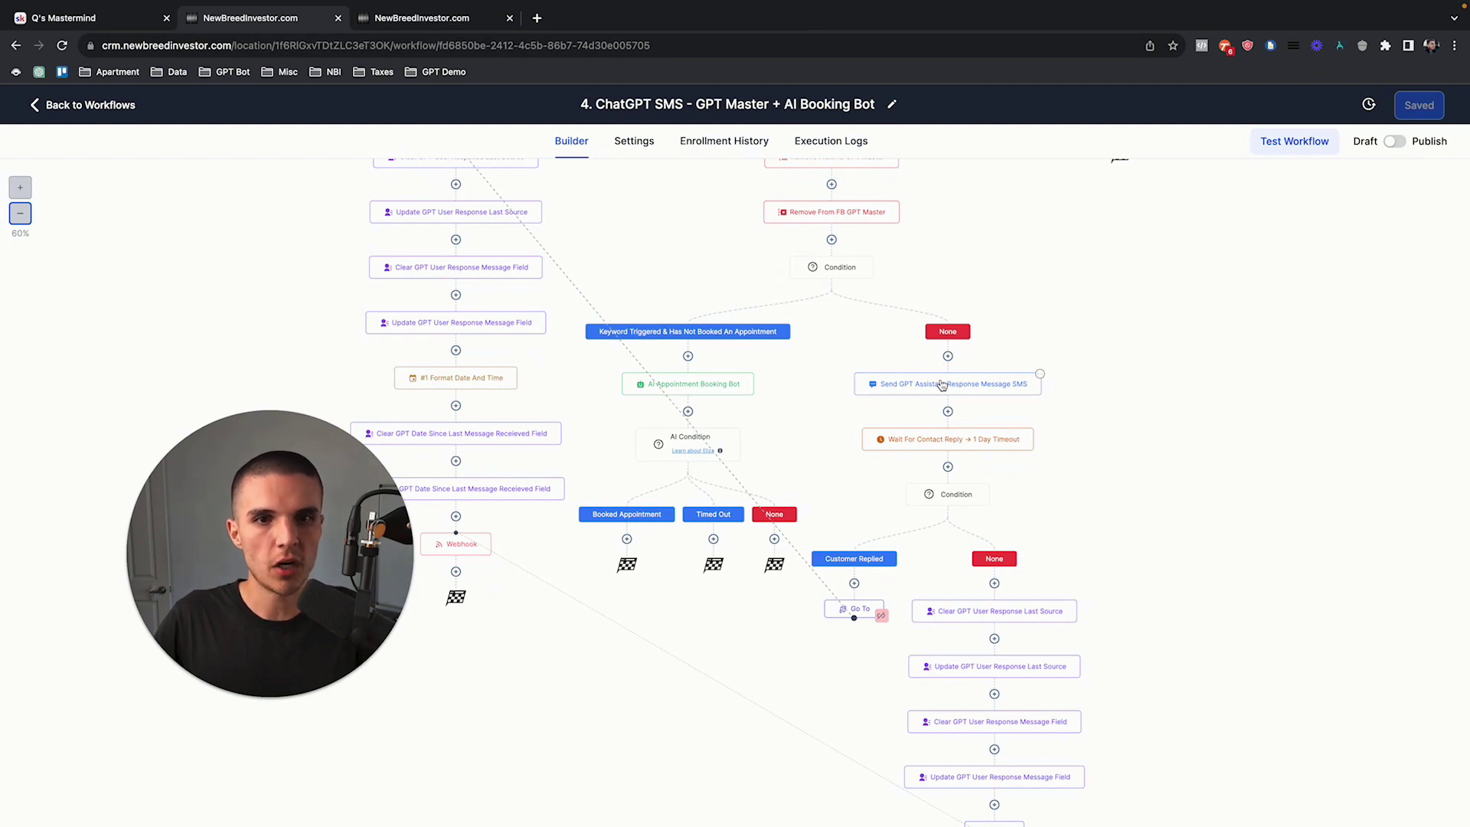
scroll(954, 438, "up", 2)
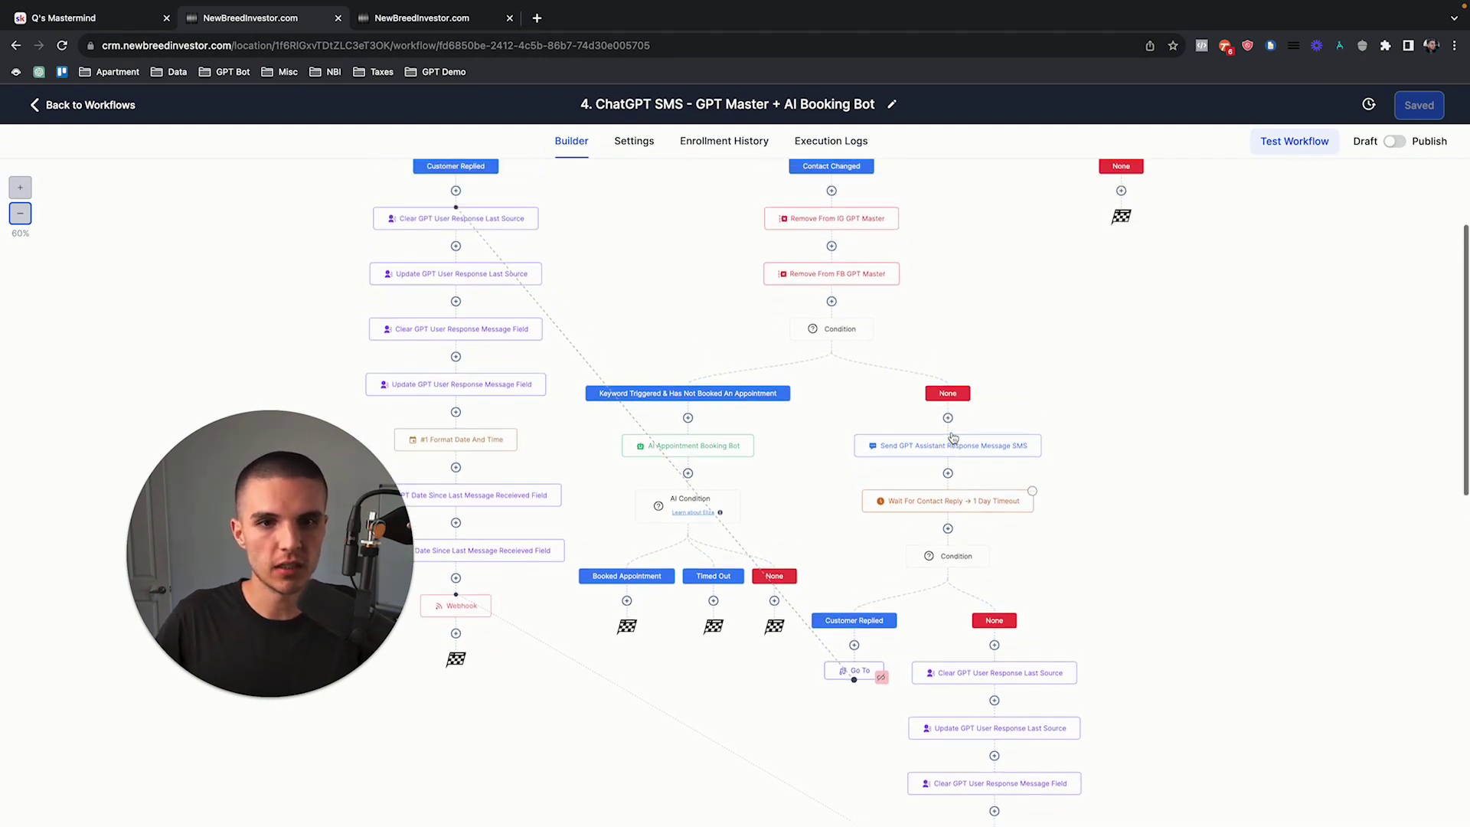
scroll(950, 434, "down", 1)
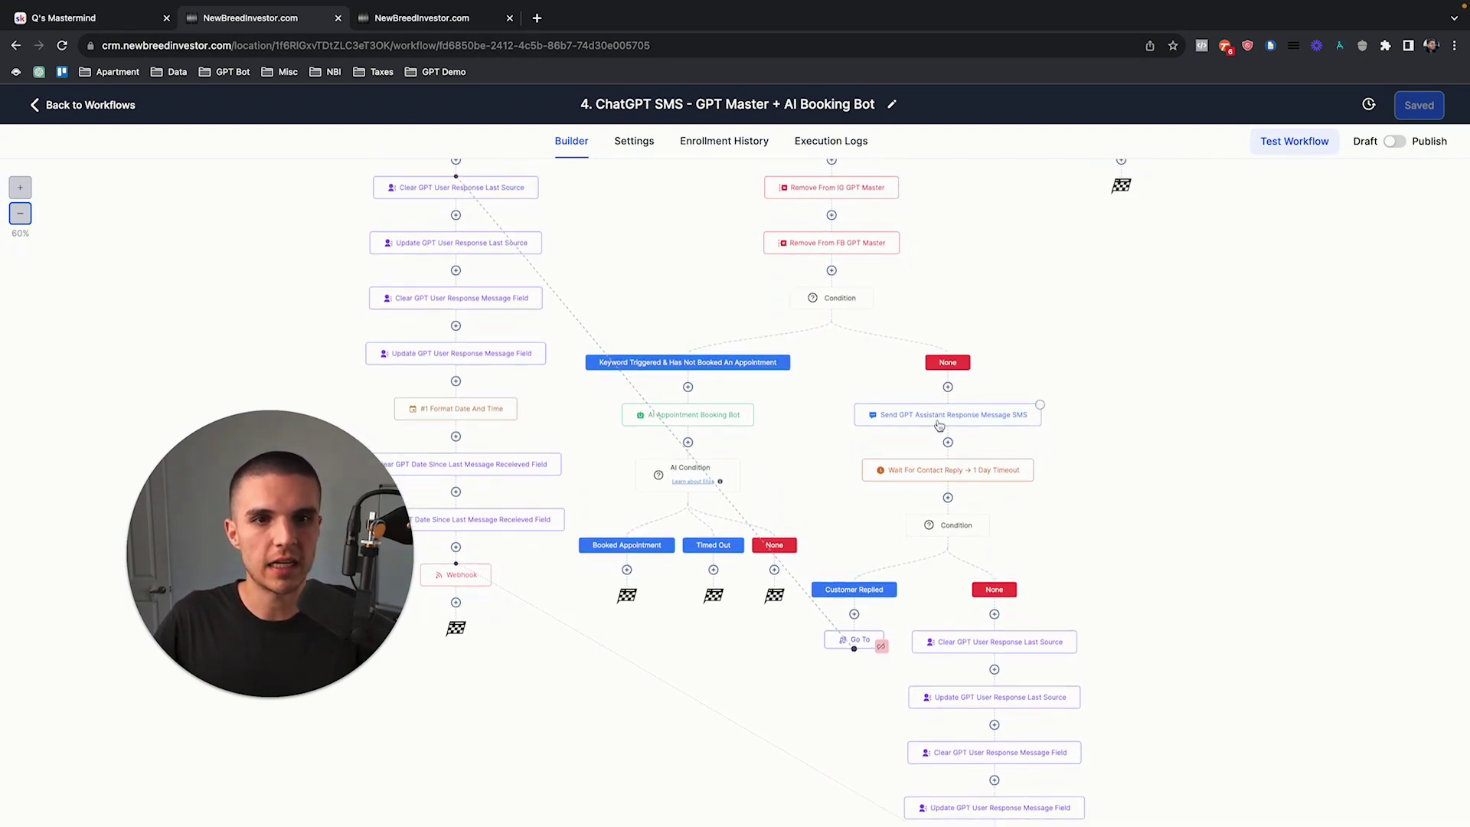
scroll(939, 426, "up", 1)
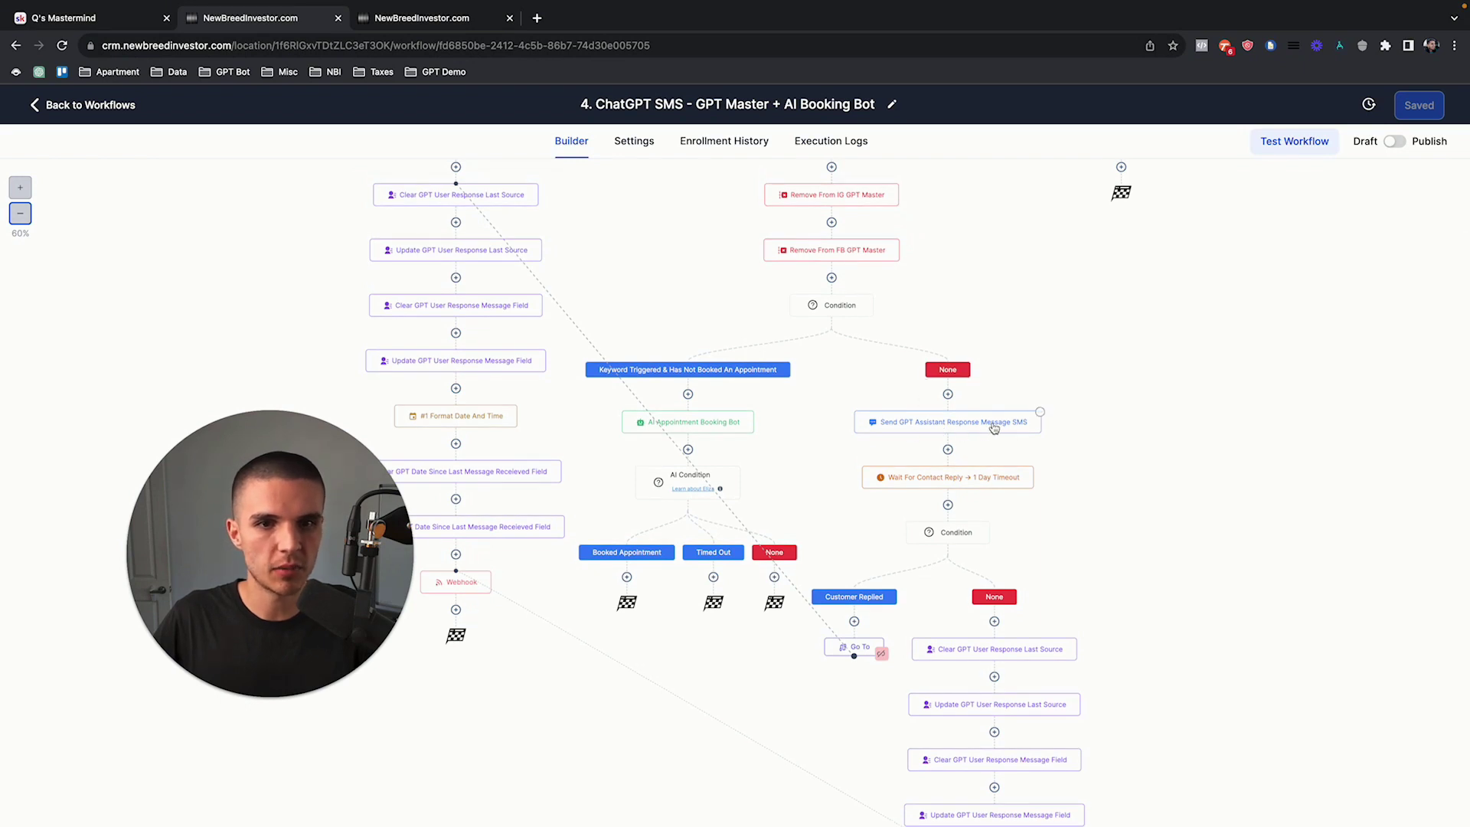
Step: Inspect the reply and timeout settings of the Wait For Contact Reply action and close them unchanged
scroll(974, 503, "down", 2)
left_click(966, 434)
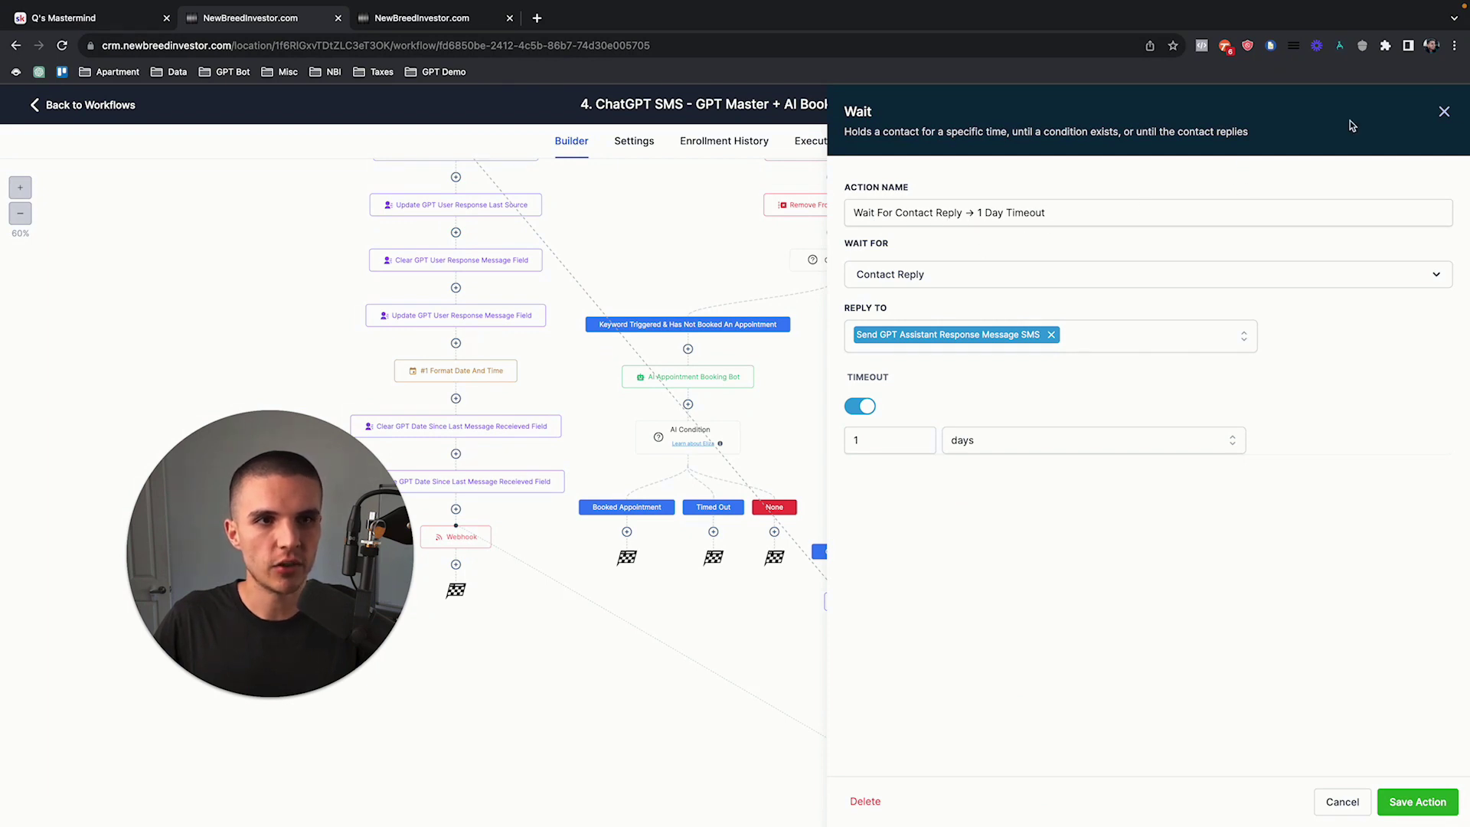
left_click(1444, 111)
Step: Trace the Customer Replied and None paths after the wait action and where their Go To actions lead
scroll(1197, 370, "down", 2)
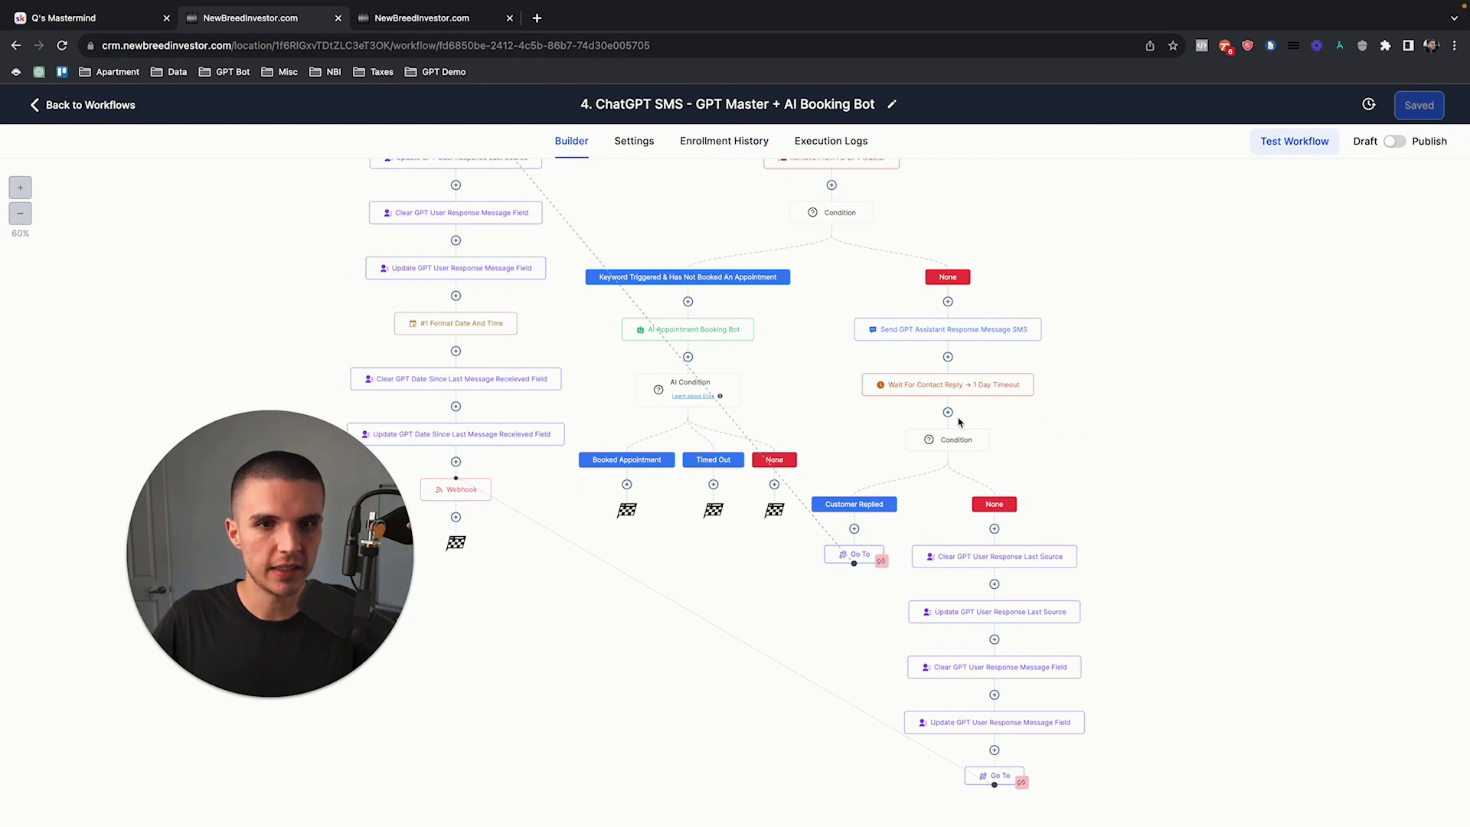
scroll(869, 547, "up", 5)
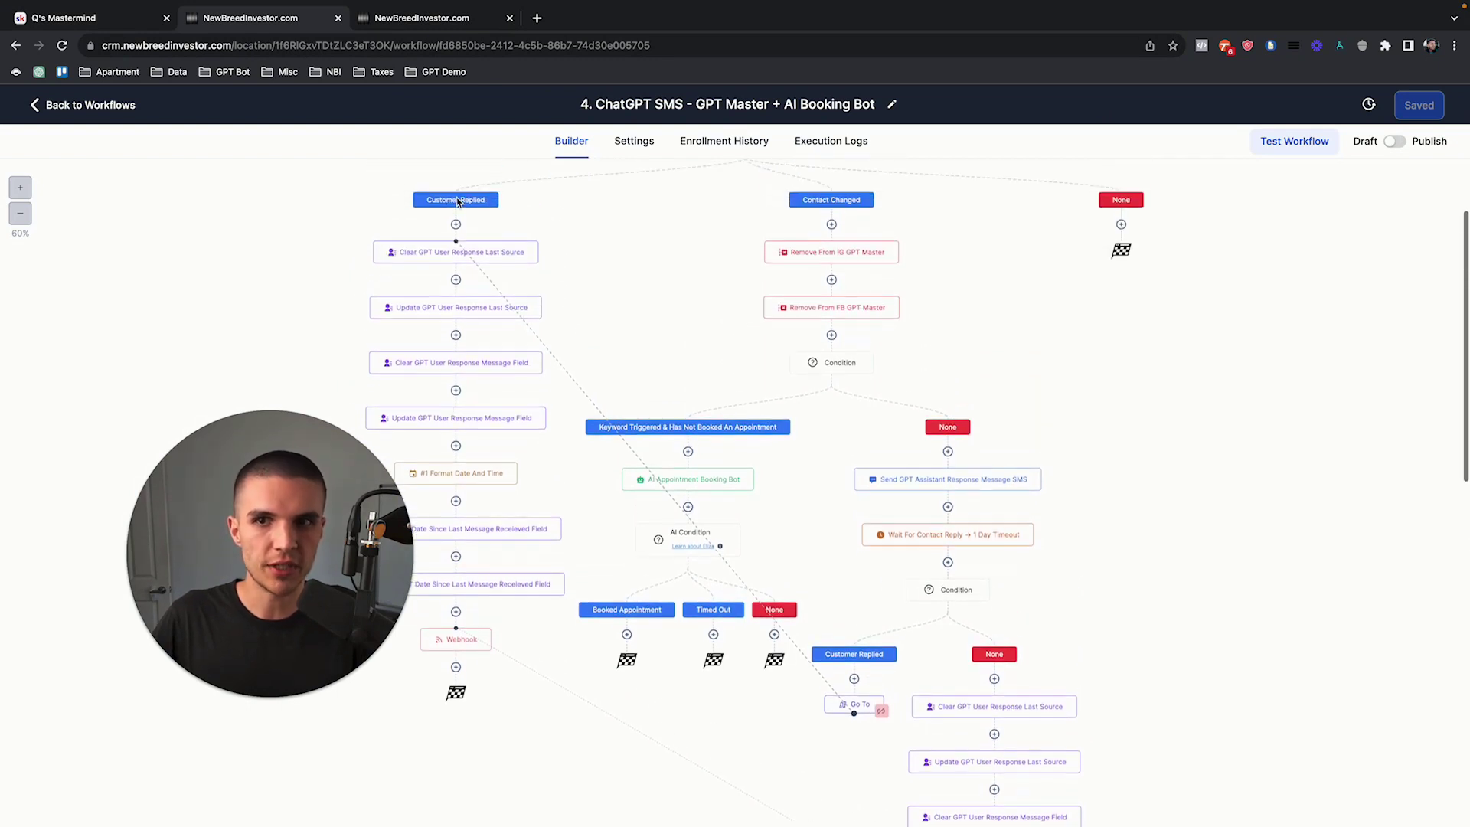
scroll(490, 548, "down", 3)
scroll(482, 565, "up", 7)
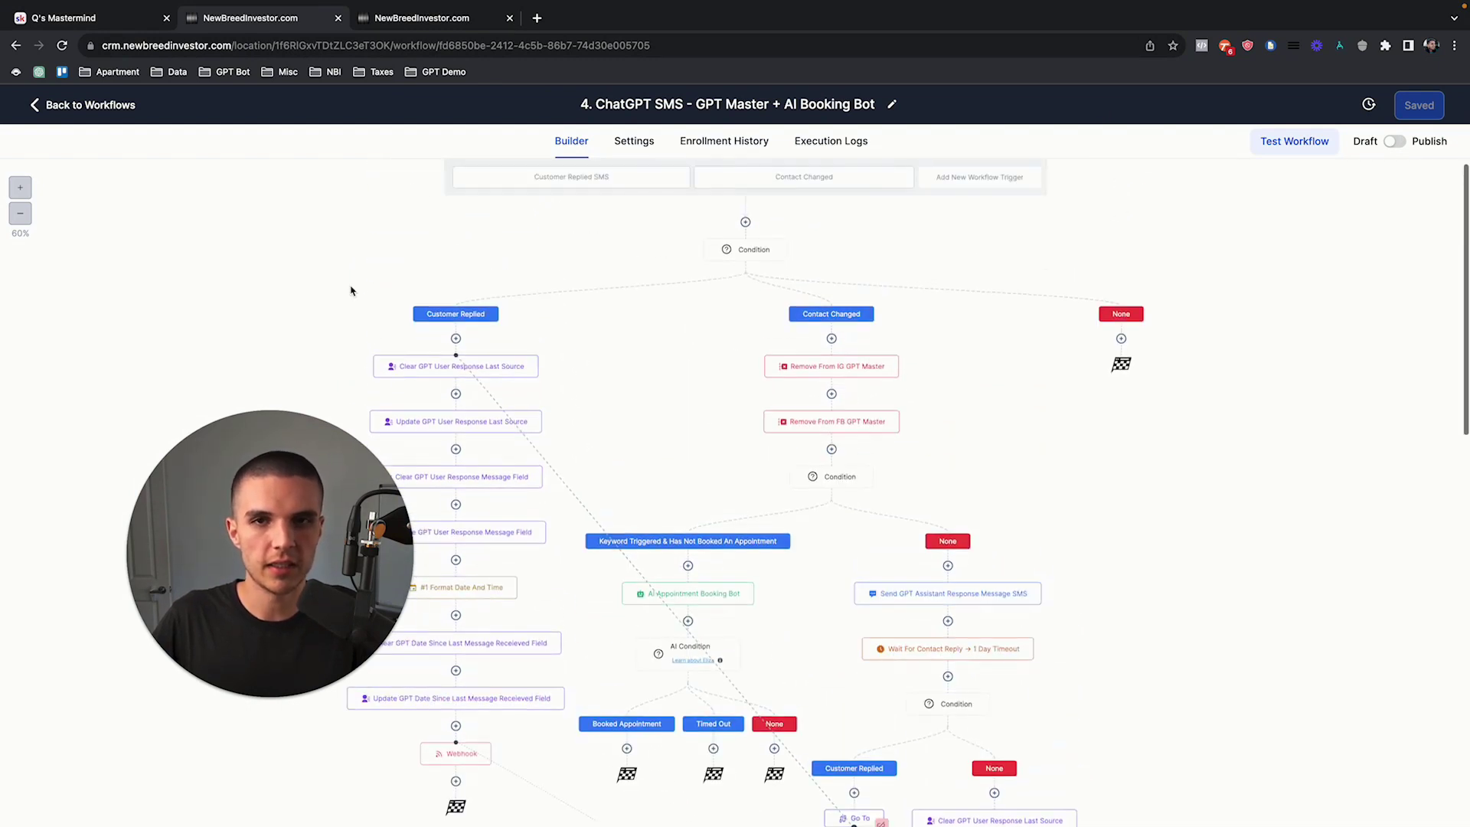
scroll(911, 529, "down", 6)
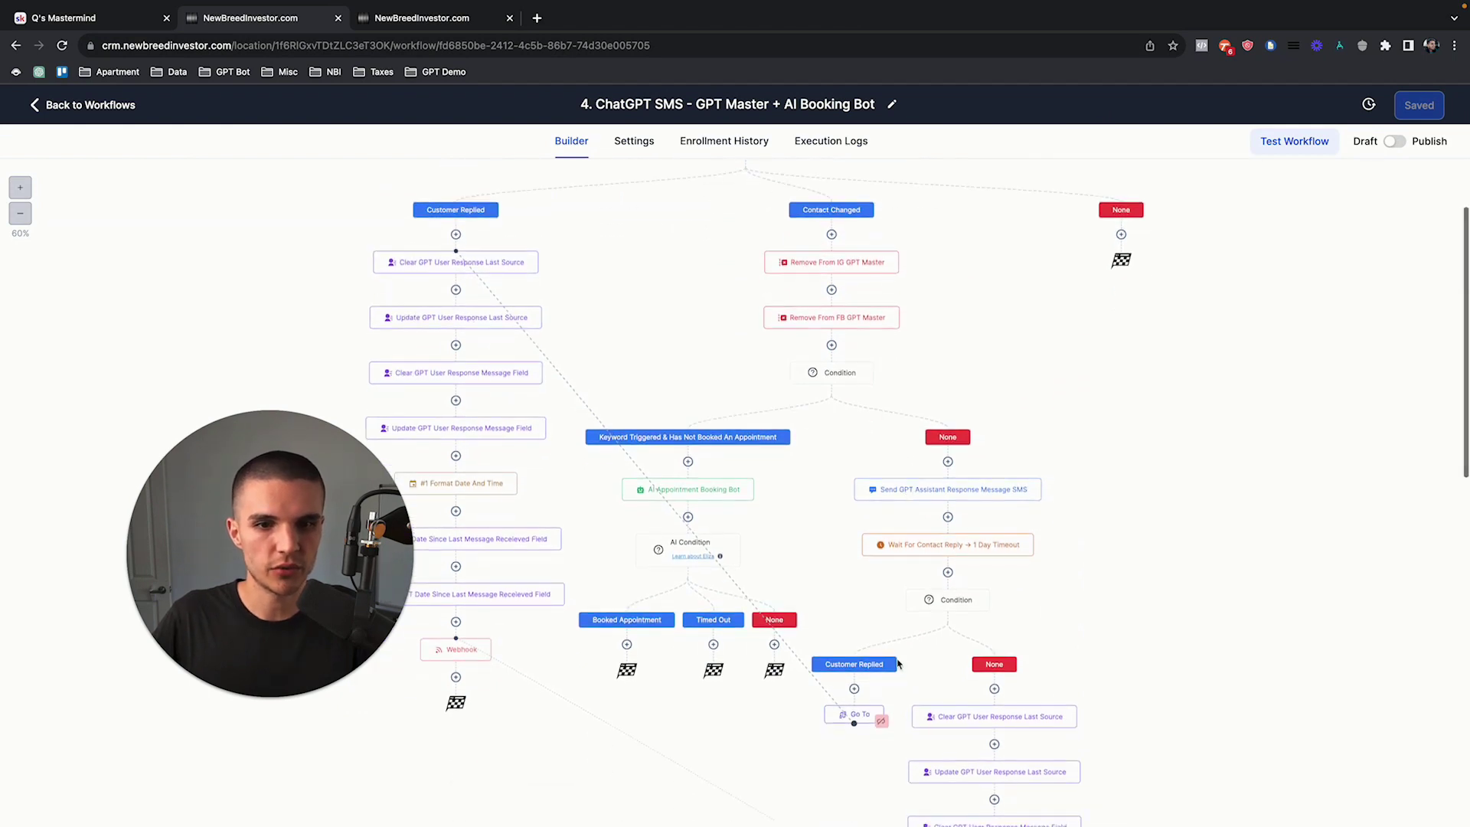
Step: Follow the None path's field updates through its Go To action back to the Webhook
scroll(922, 475, "down", 2)
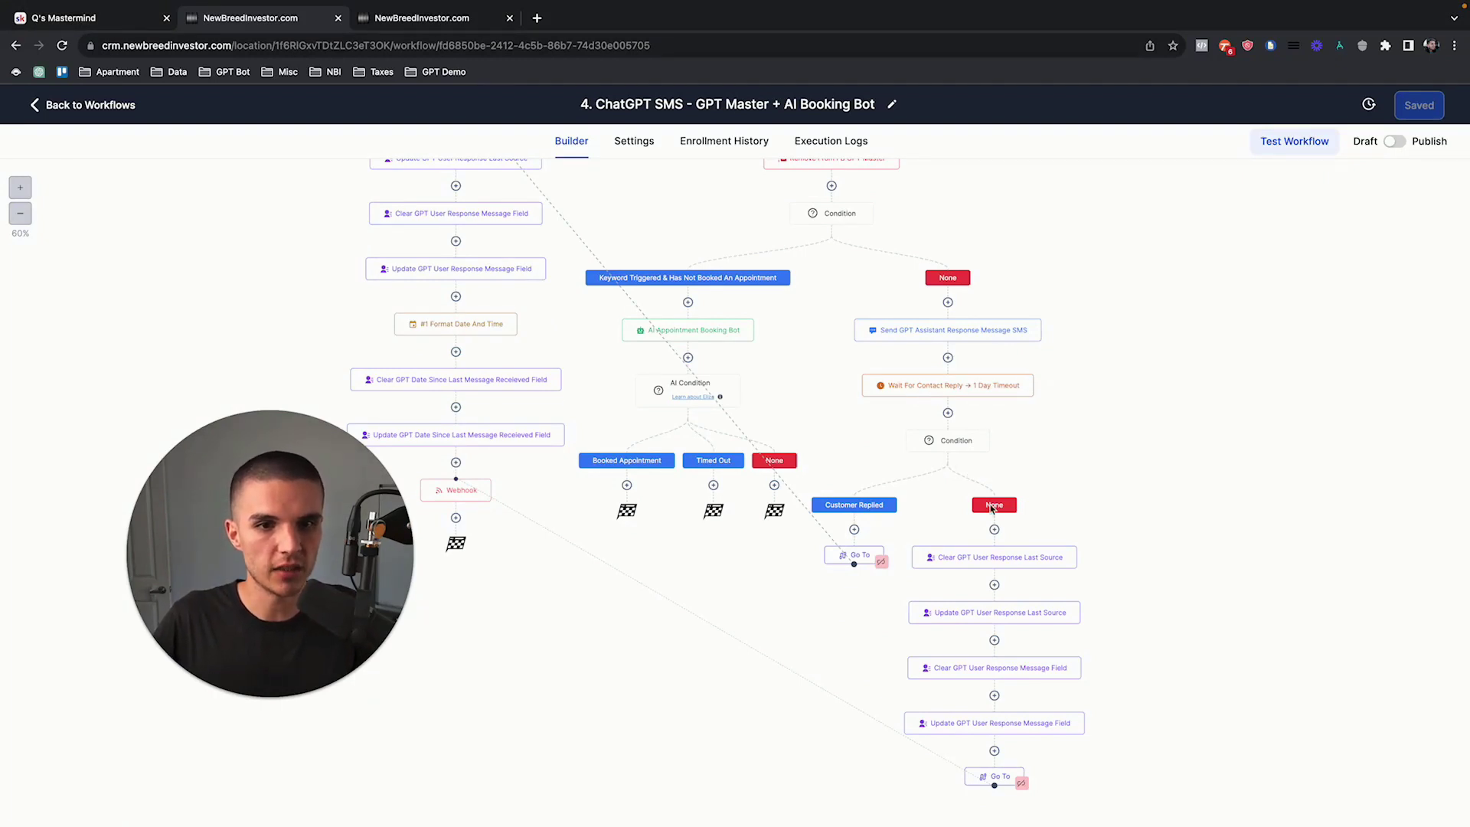
scroll(958, 453, "down", 2)
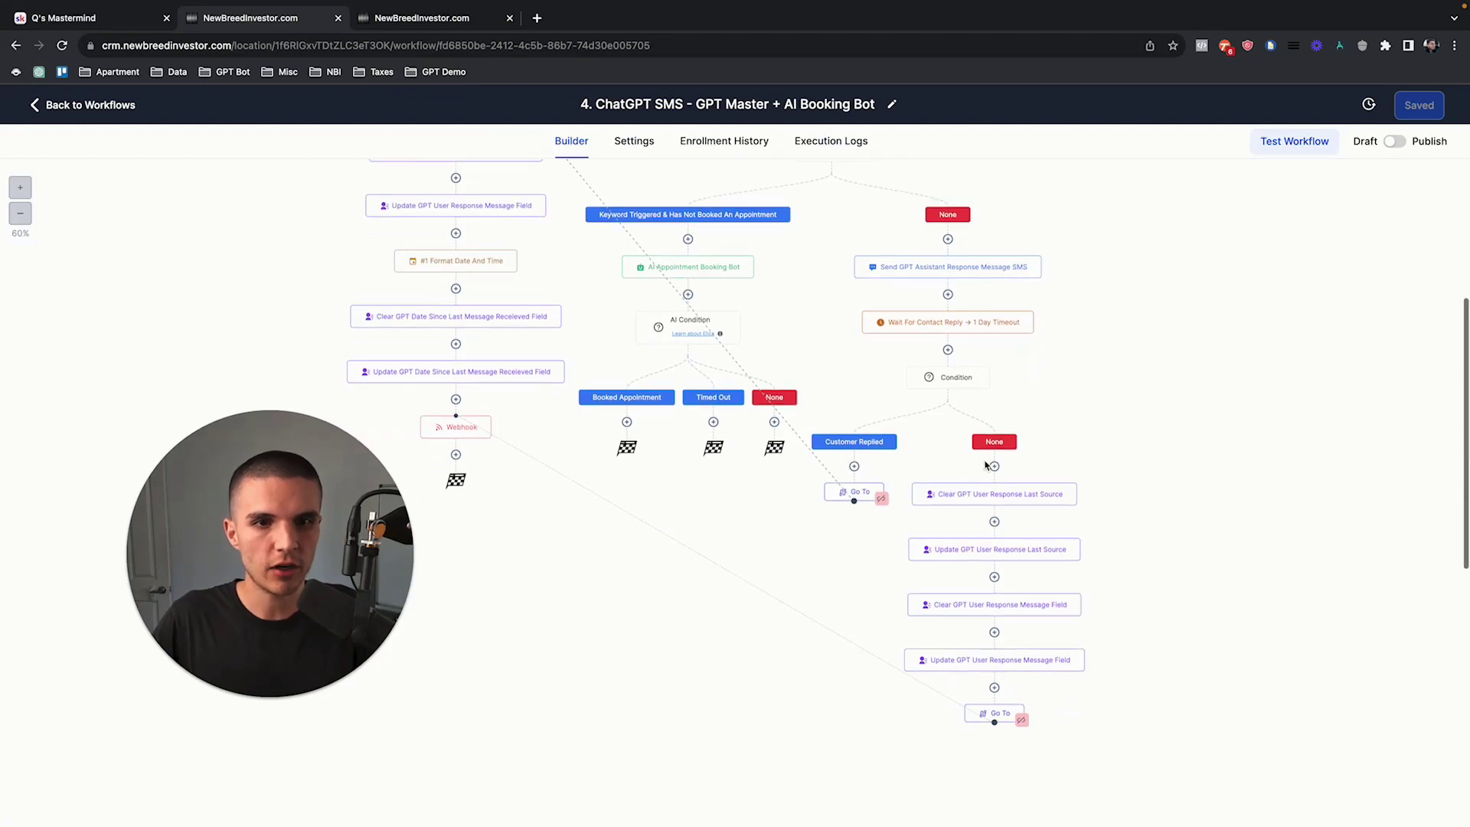
scroll(490, 475, "up", 2)
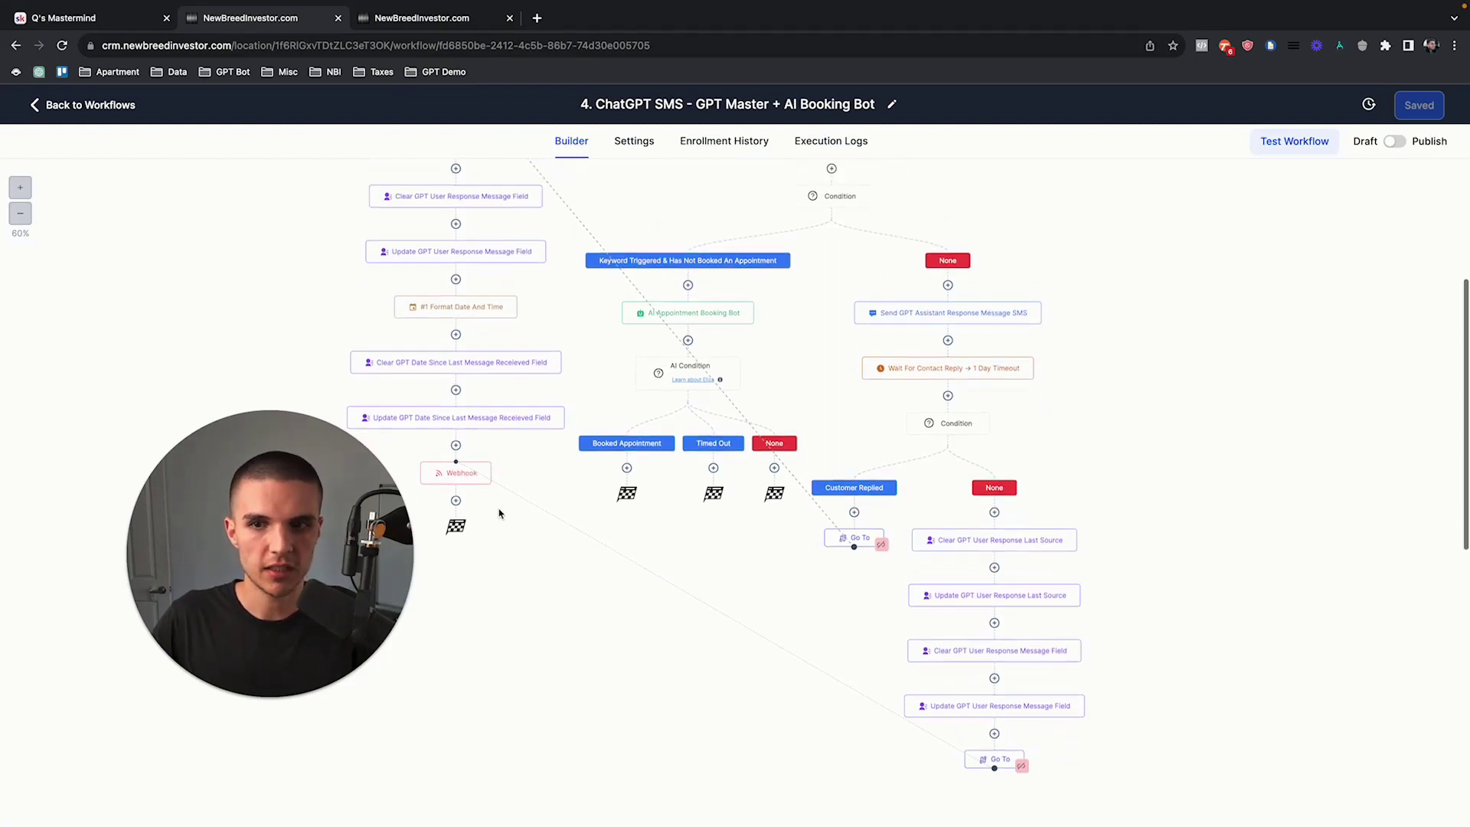
scroll(804, 357, "up", 8)
scroll(805, 358, "down", 4)
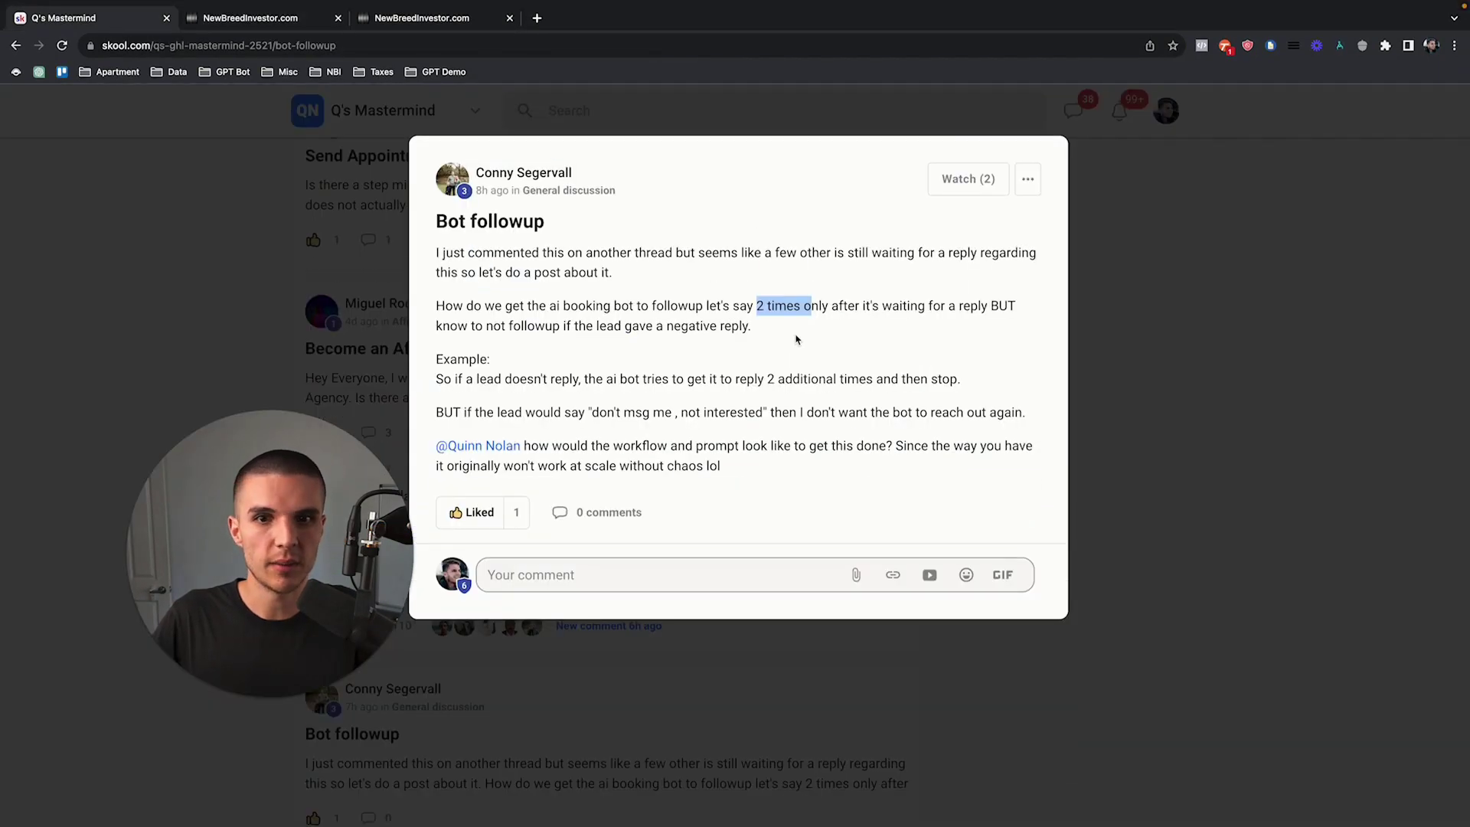
Step: Highlight "2 times" and "know to not followup if the lead gave a negative reply" in the Bot followup post, and return to the workflow
left_click_drag(756, 306, 801, 306)
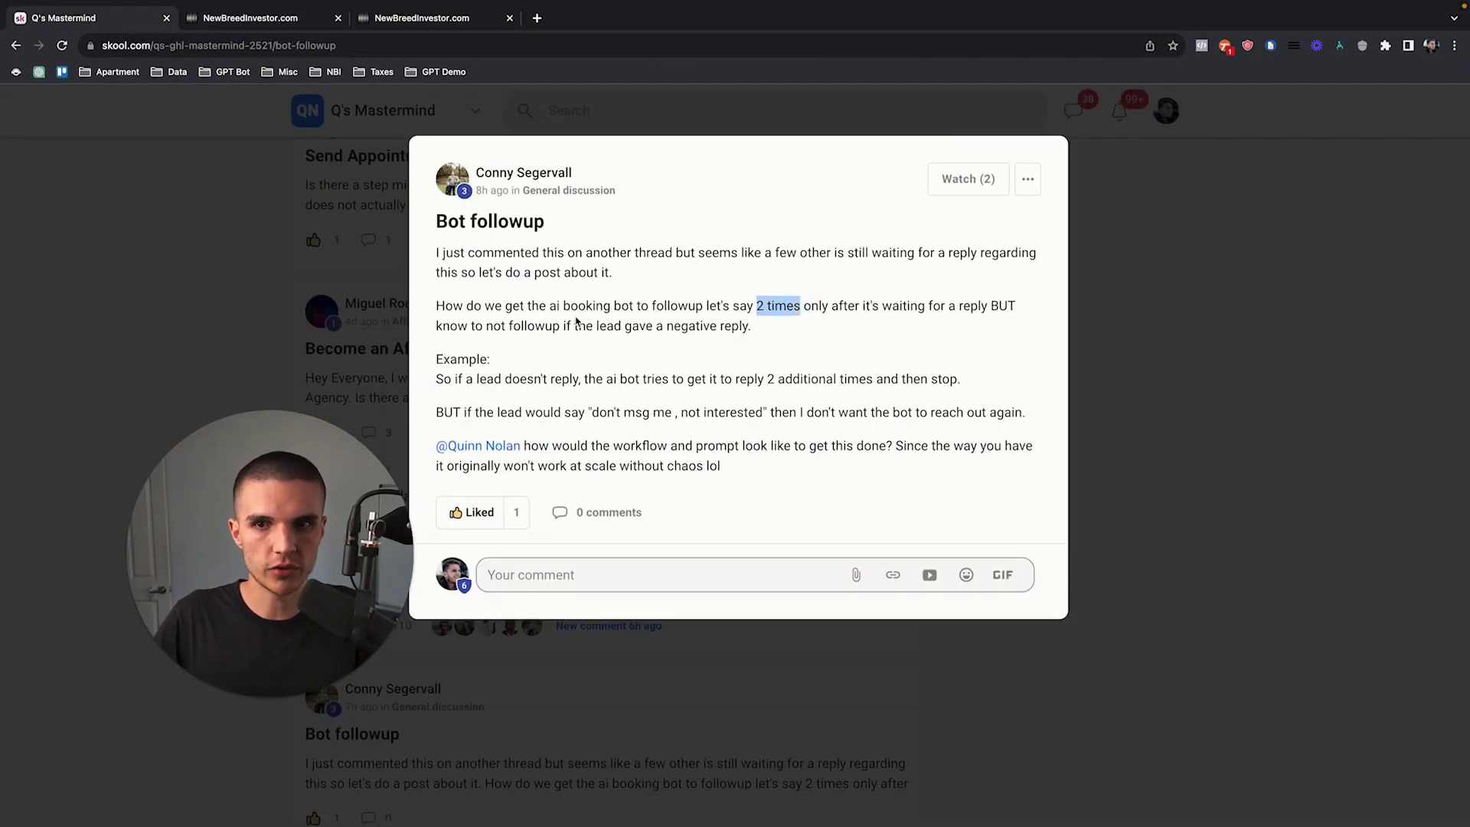
left_click_drag(438, 323, 761, 337)
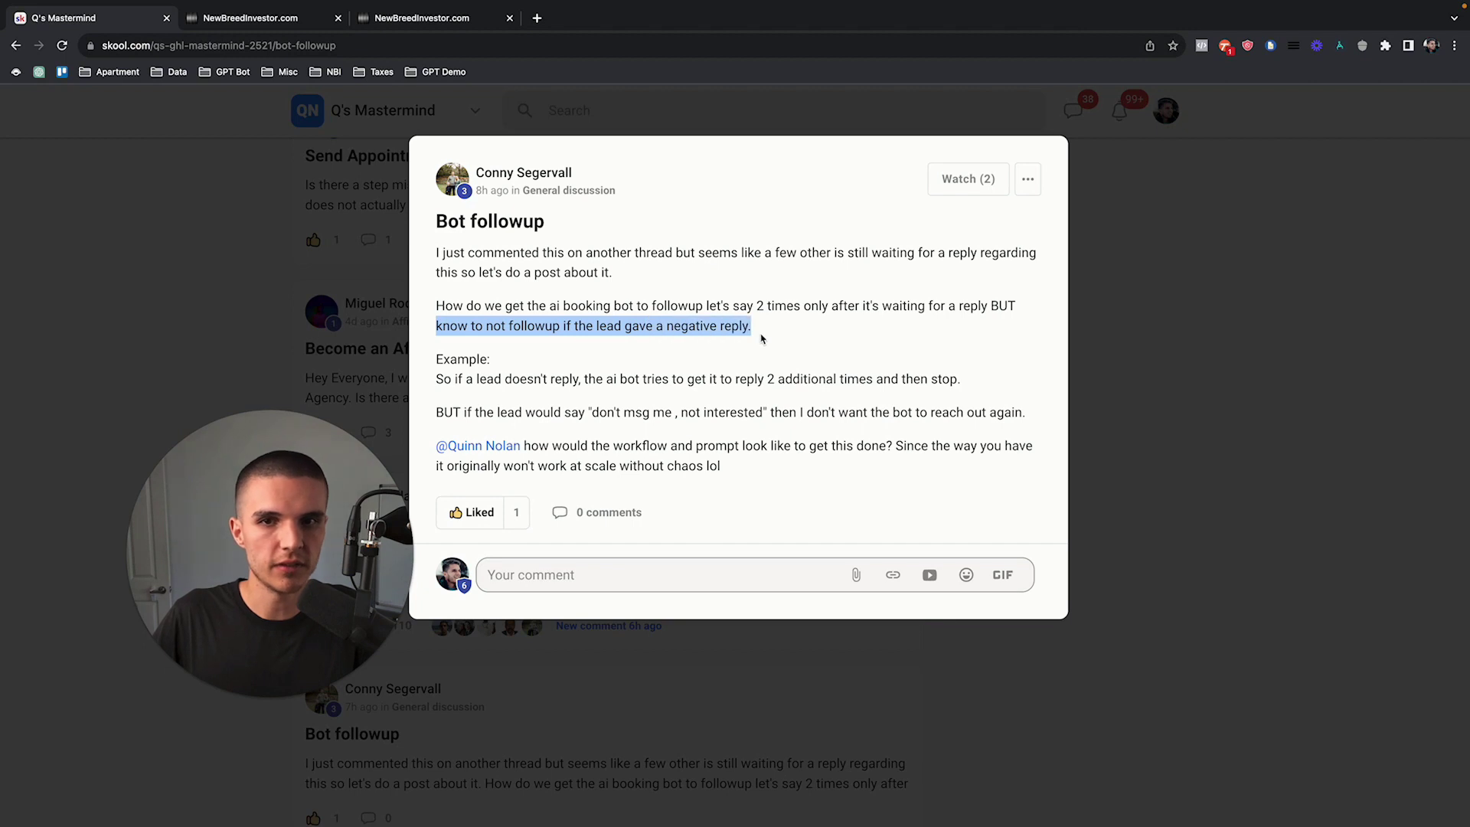
left_click(762, 338)
left_click(271, 19)
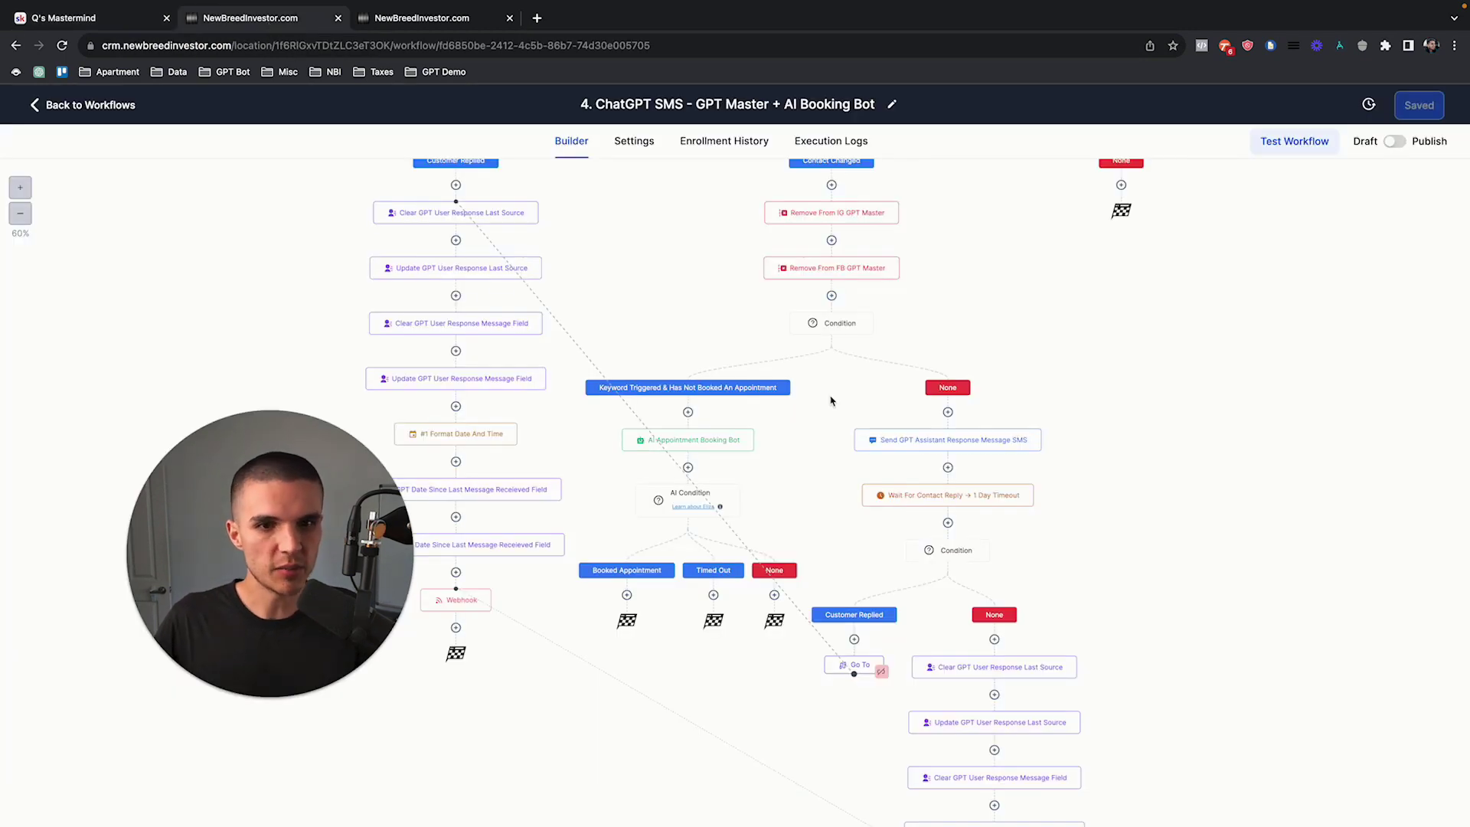
Step: Examine the whole workflow layout, from the triggers down to the field updates and Go To action on the no-reply path
scroll(831, 400, "down", 5)
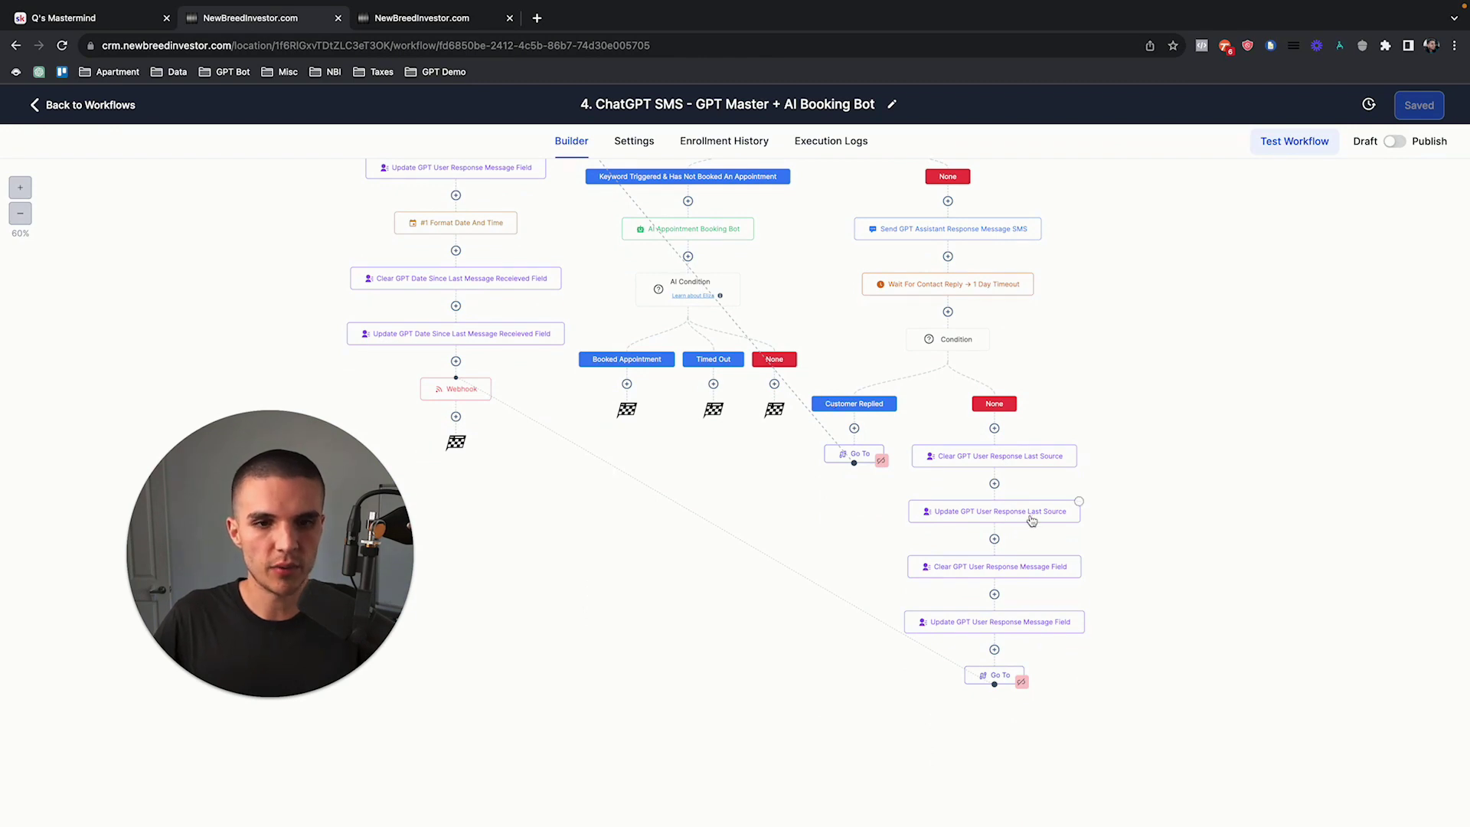
scroll(689, 409, "up", 5)
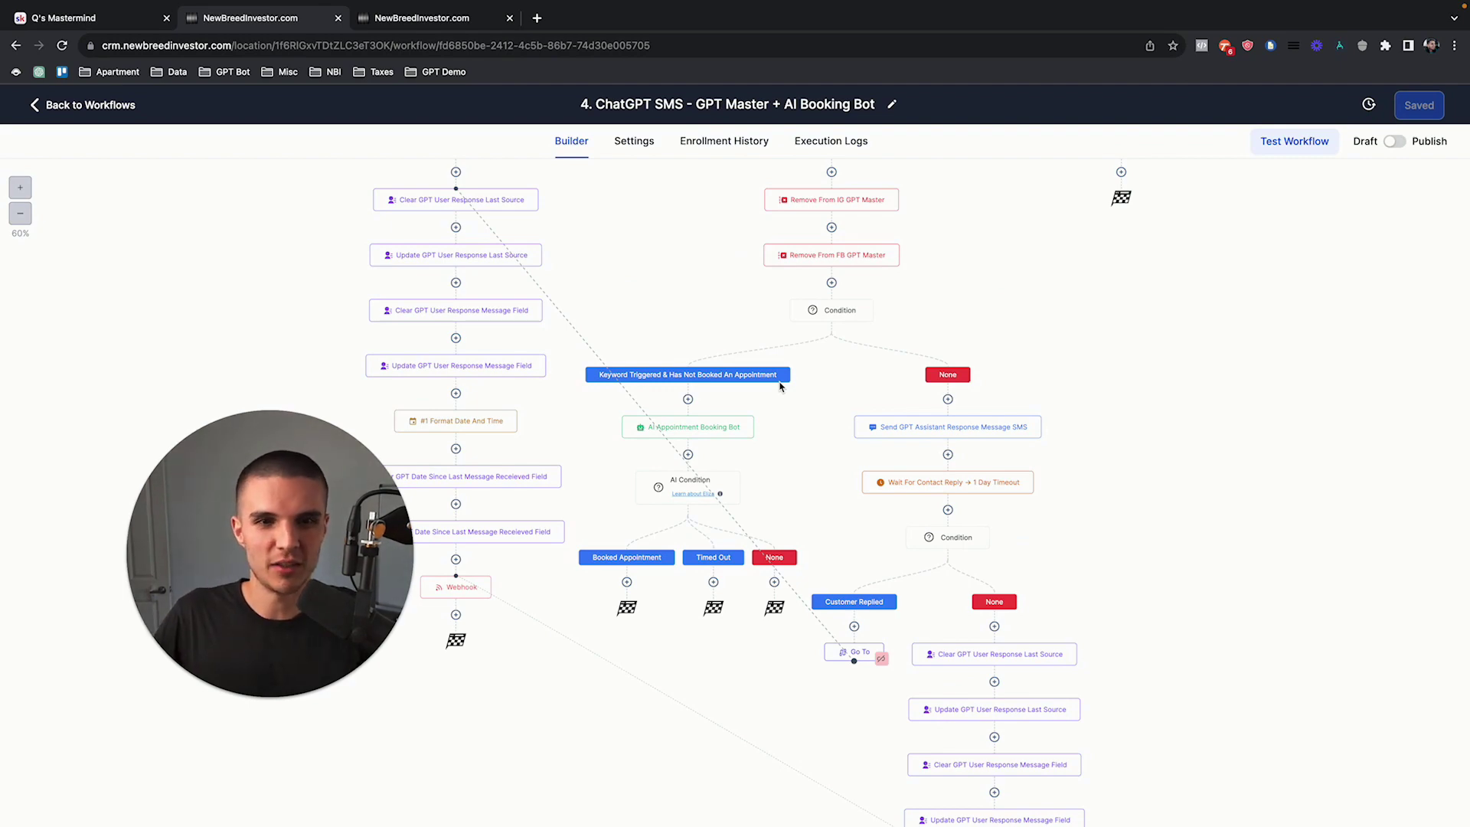
key("F11")
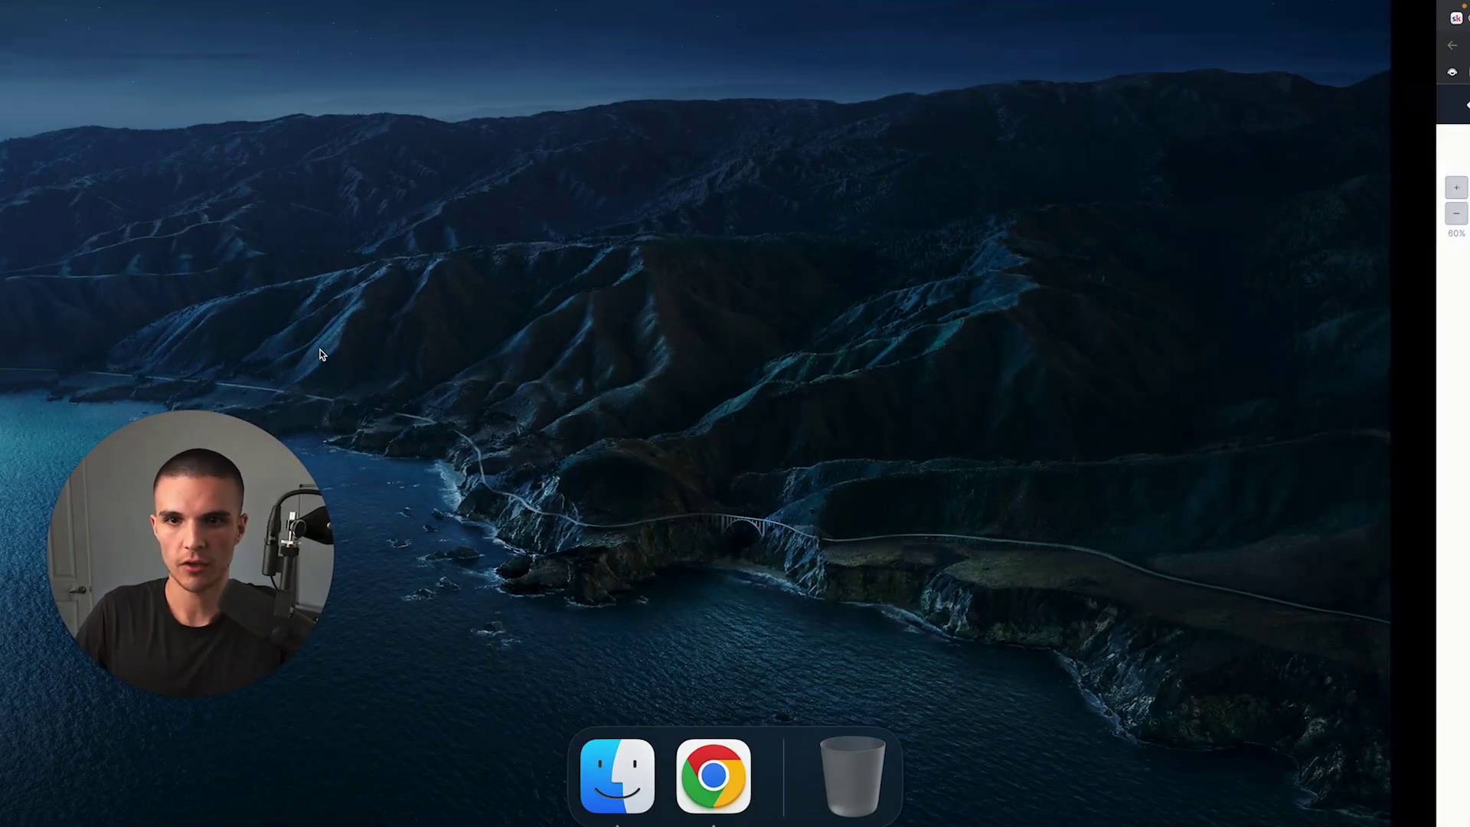
key("F11")
scroll(459, 360, "down", 5)
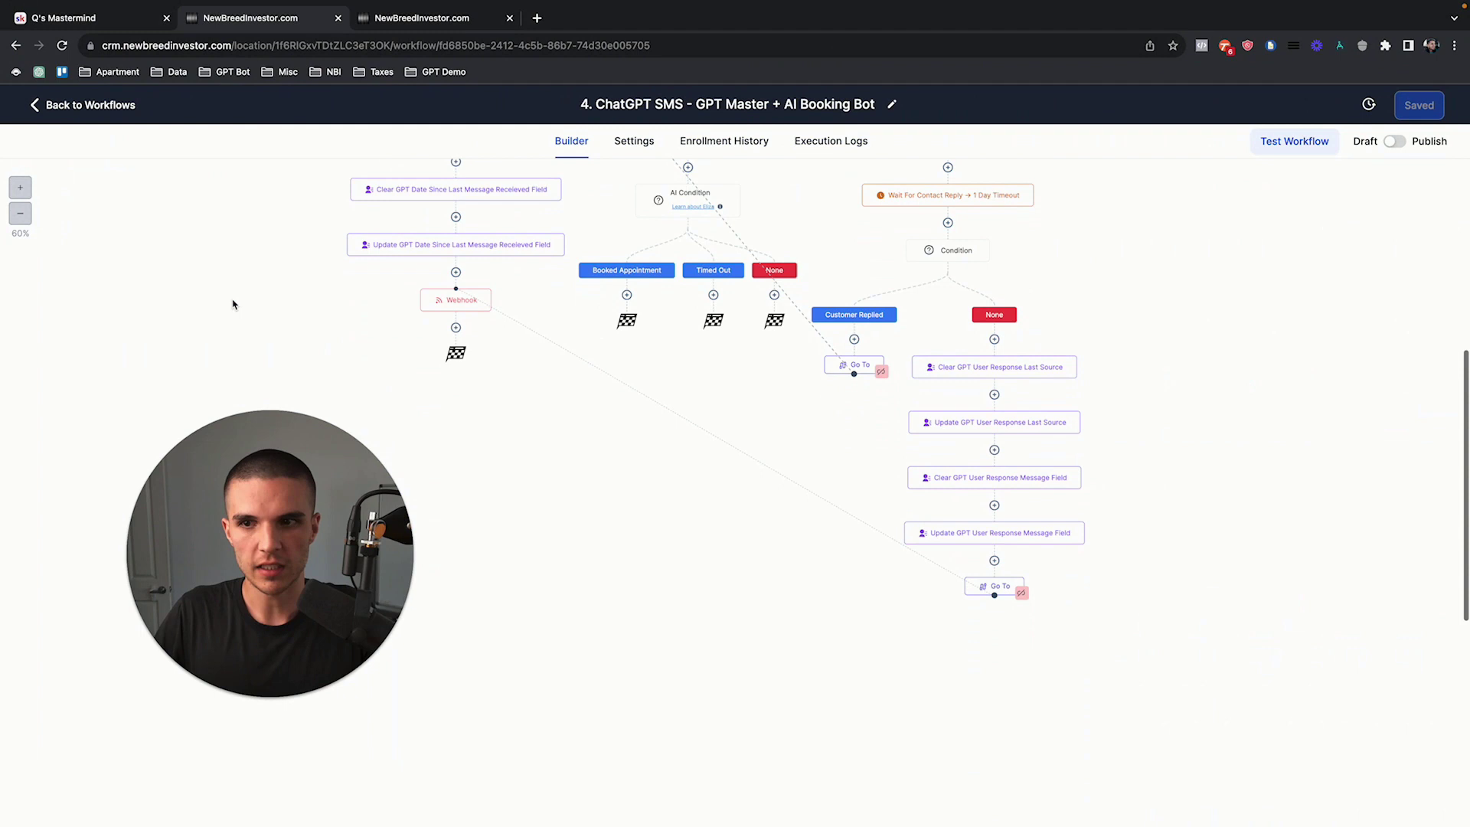
left_click(20, 213)
scroll(784, 431, "up", 3)
scroll(787, 435, "up", 5)
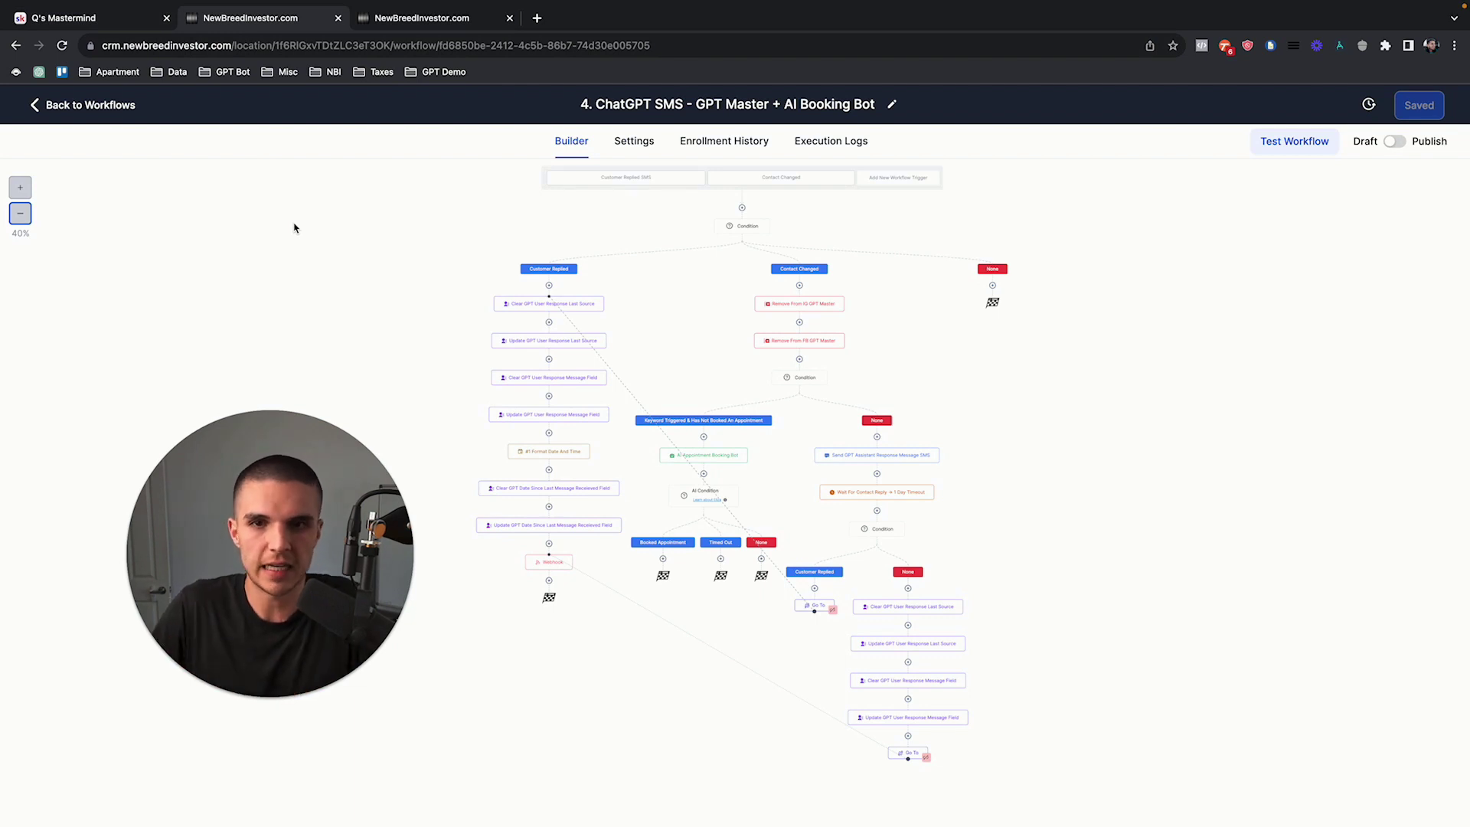
left_click(20, 187)
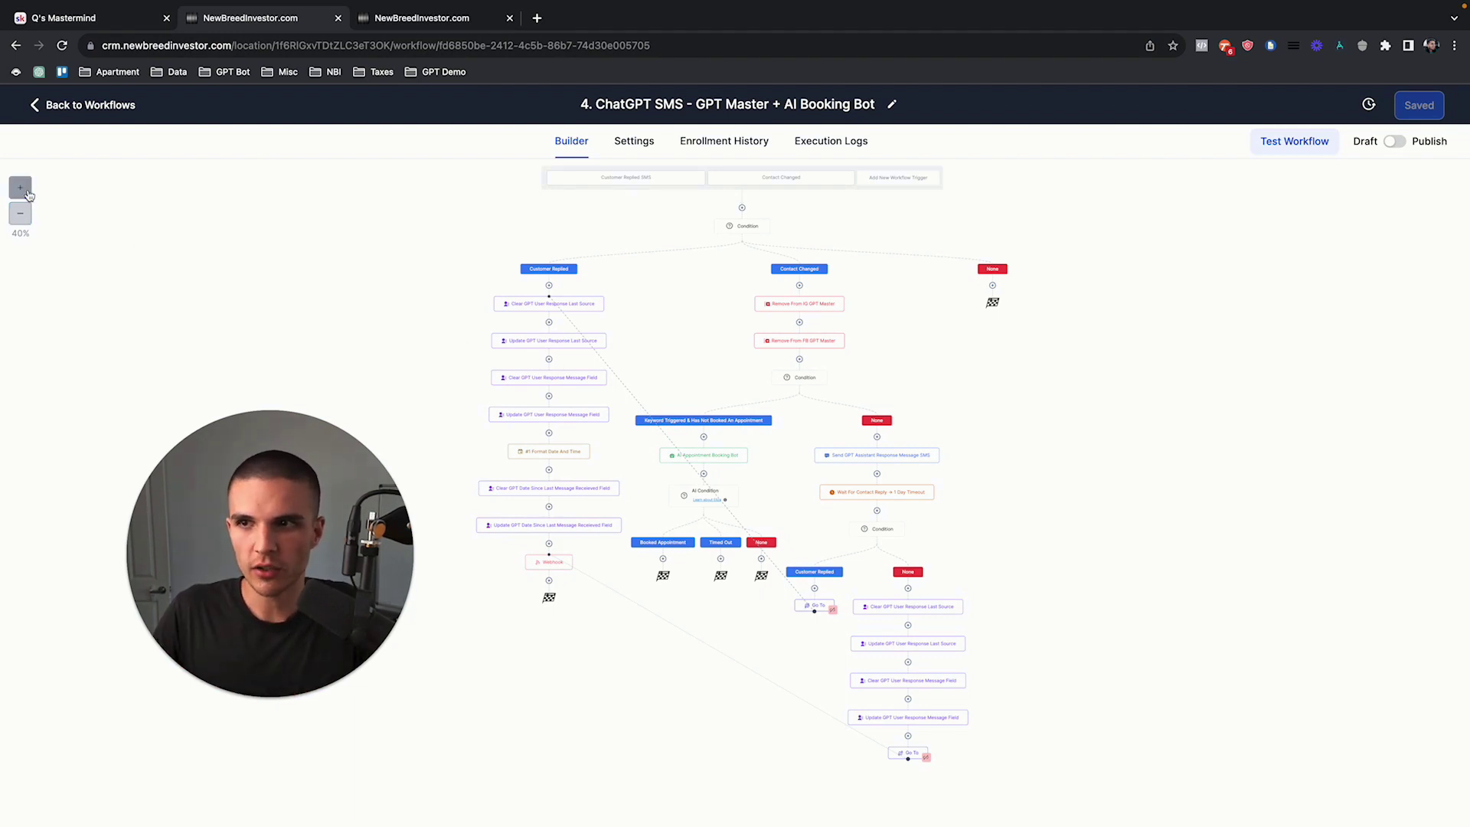
scroll(591, 320, "down", 4)
scroll(820, 331, "down", 4)
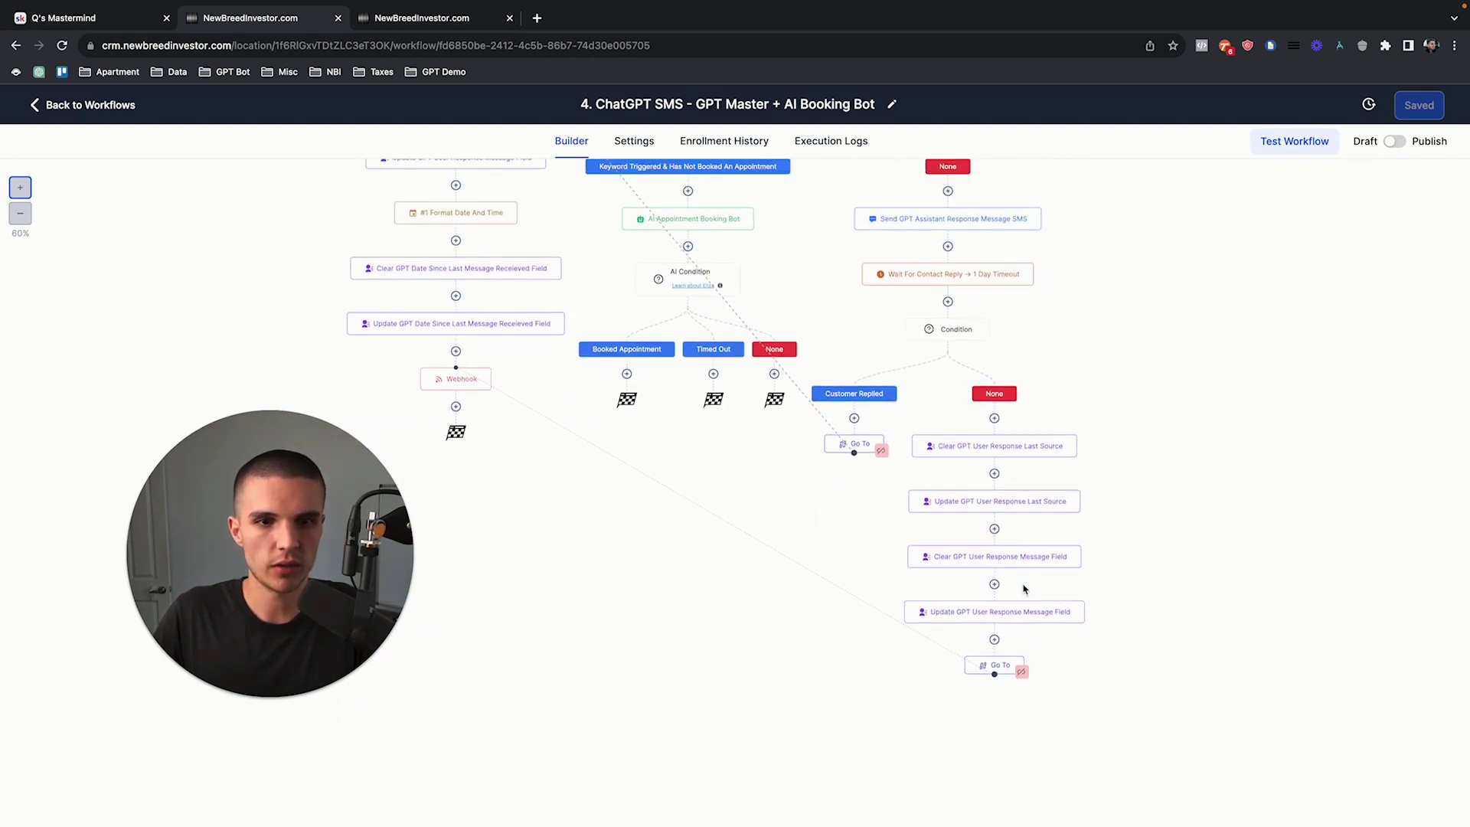
Step: Return to the ChatGPT SMS workflow list and duplicate "4. ChatGPT SMS - GPT Master + AI Booking Bot"
left_click(92, 105)
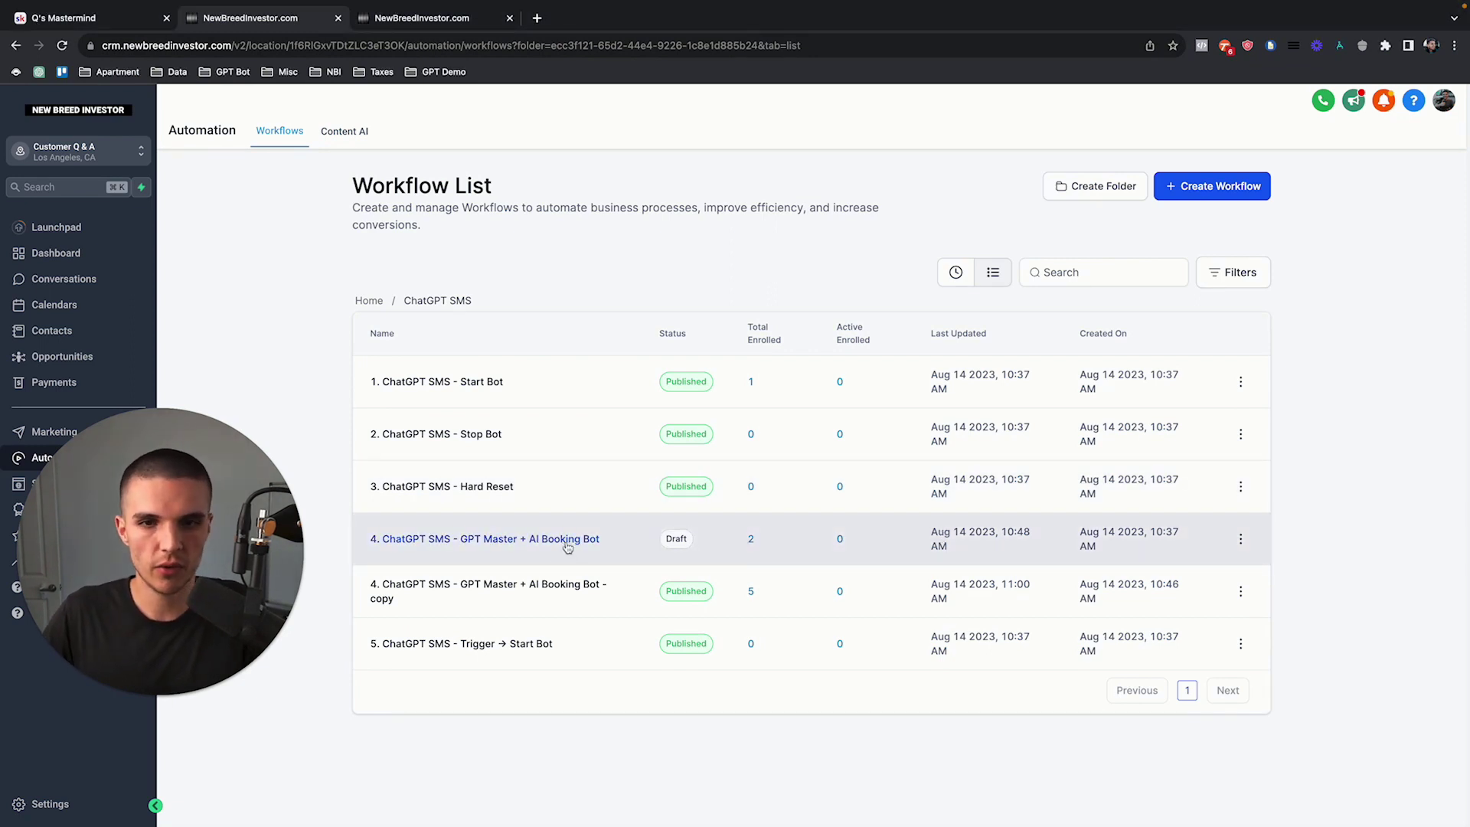
left_click(1240, 539)
left_click(1229, 666)
left_click(963, 563)
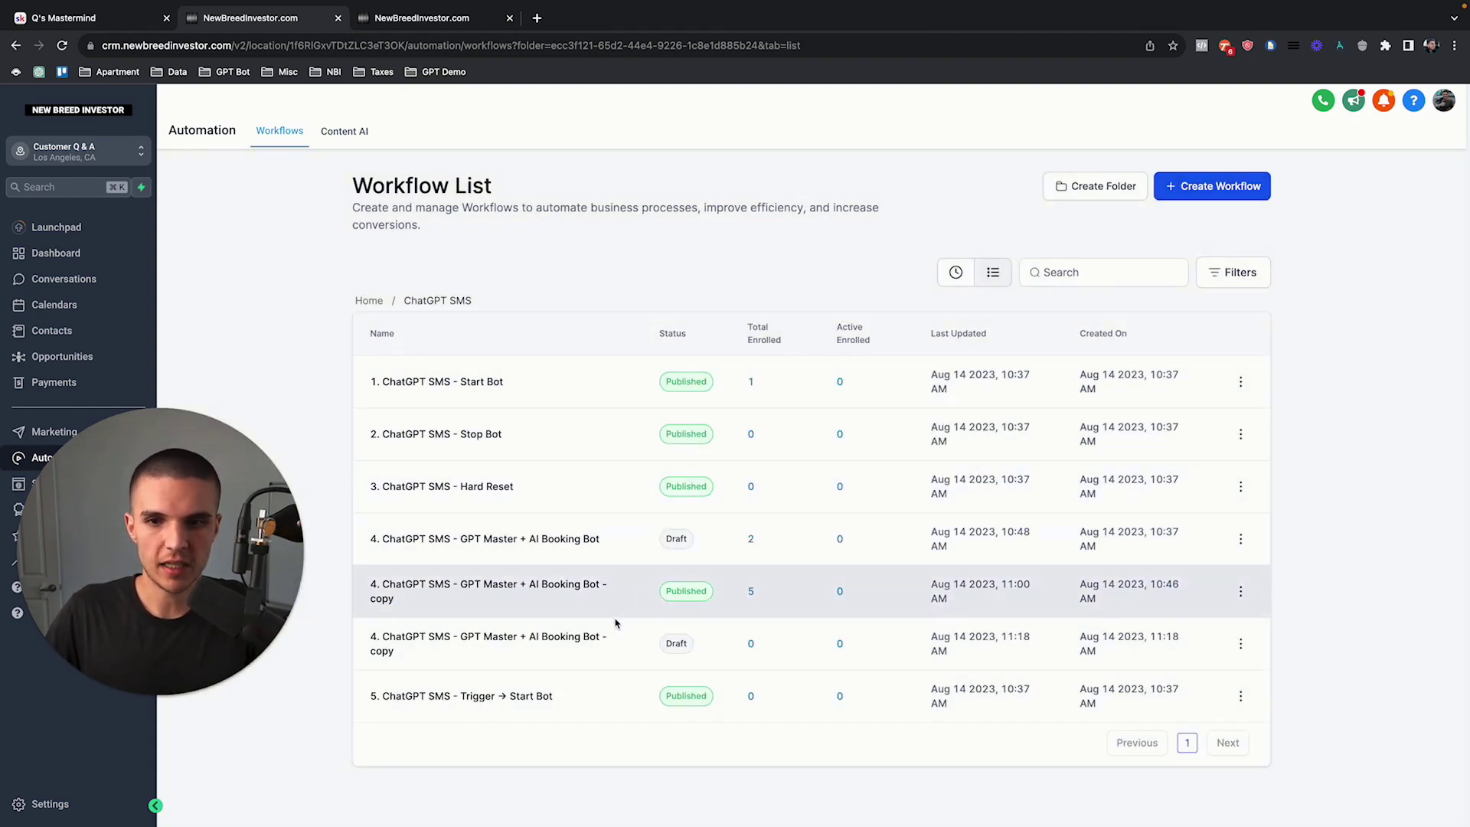
Step: Open the new draft copy and examine its reply and no-reply branches down to their Go To actions
left_click(629, 558)
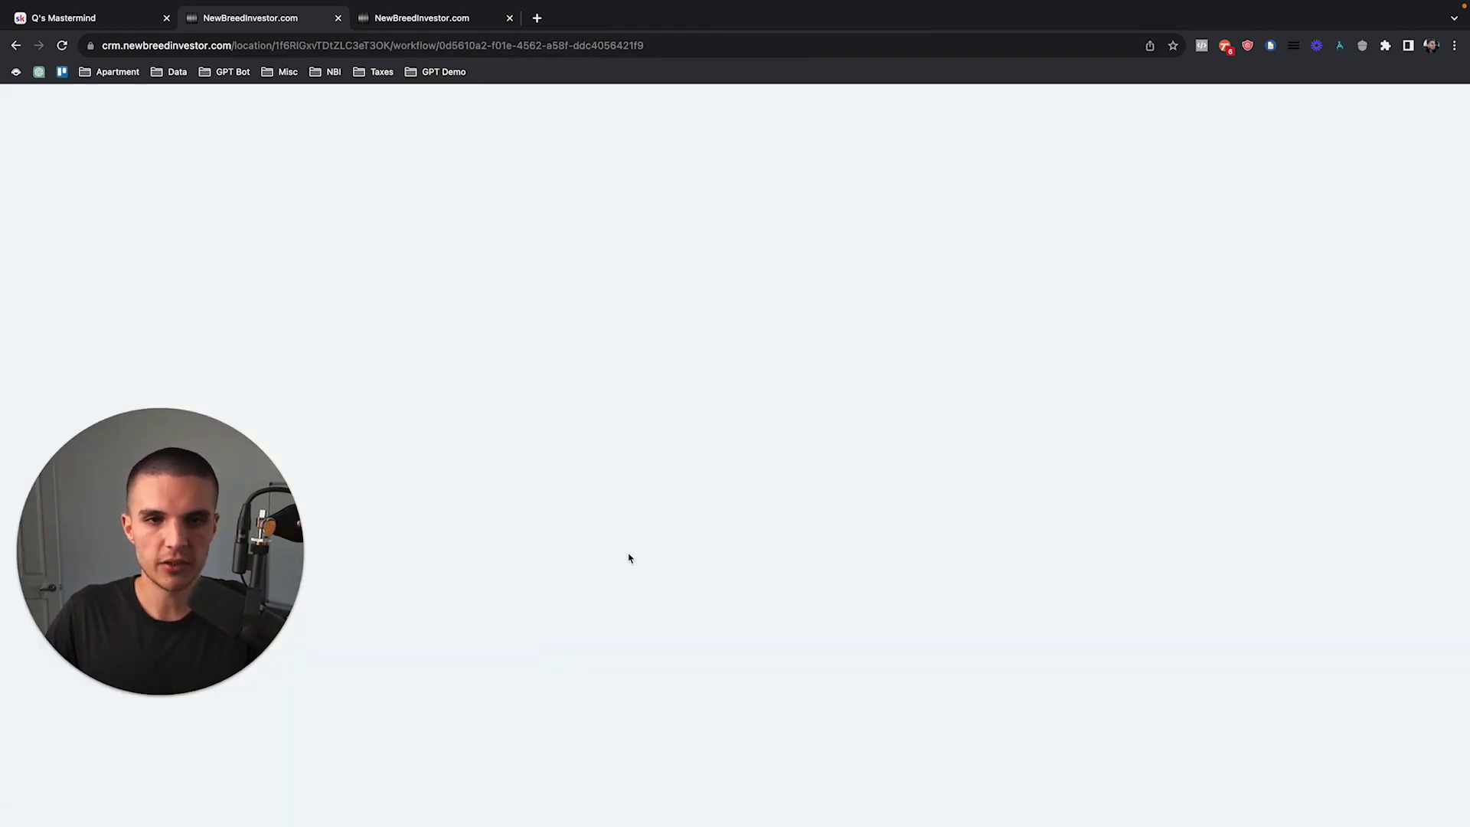
left_click(20, 213)
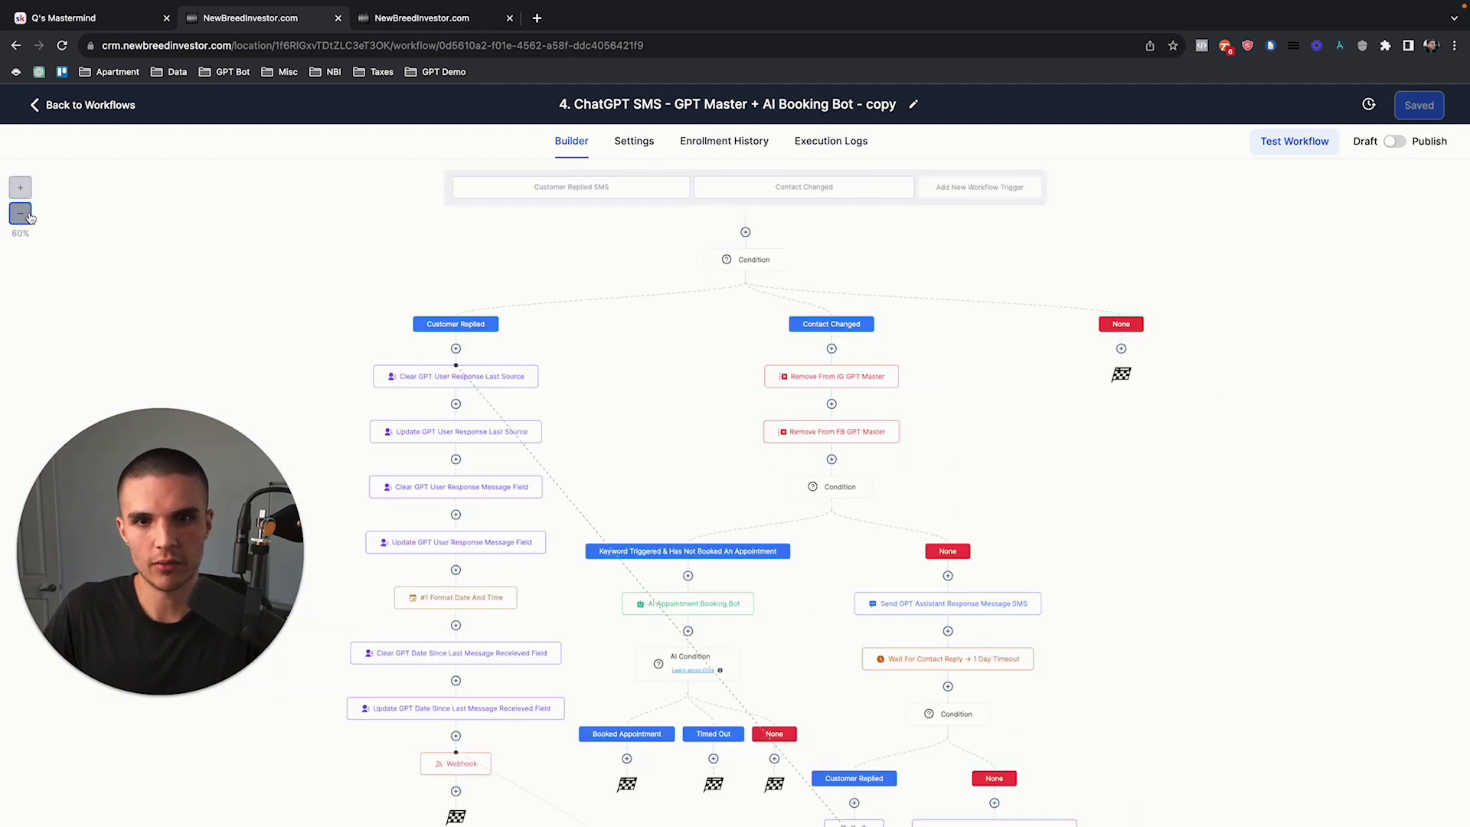
scroll(770, 480, "down", 3)
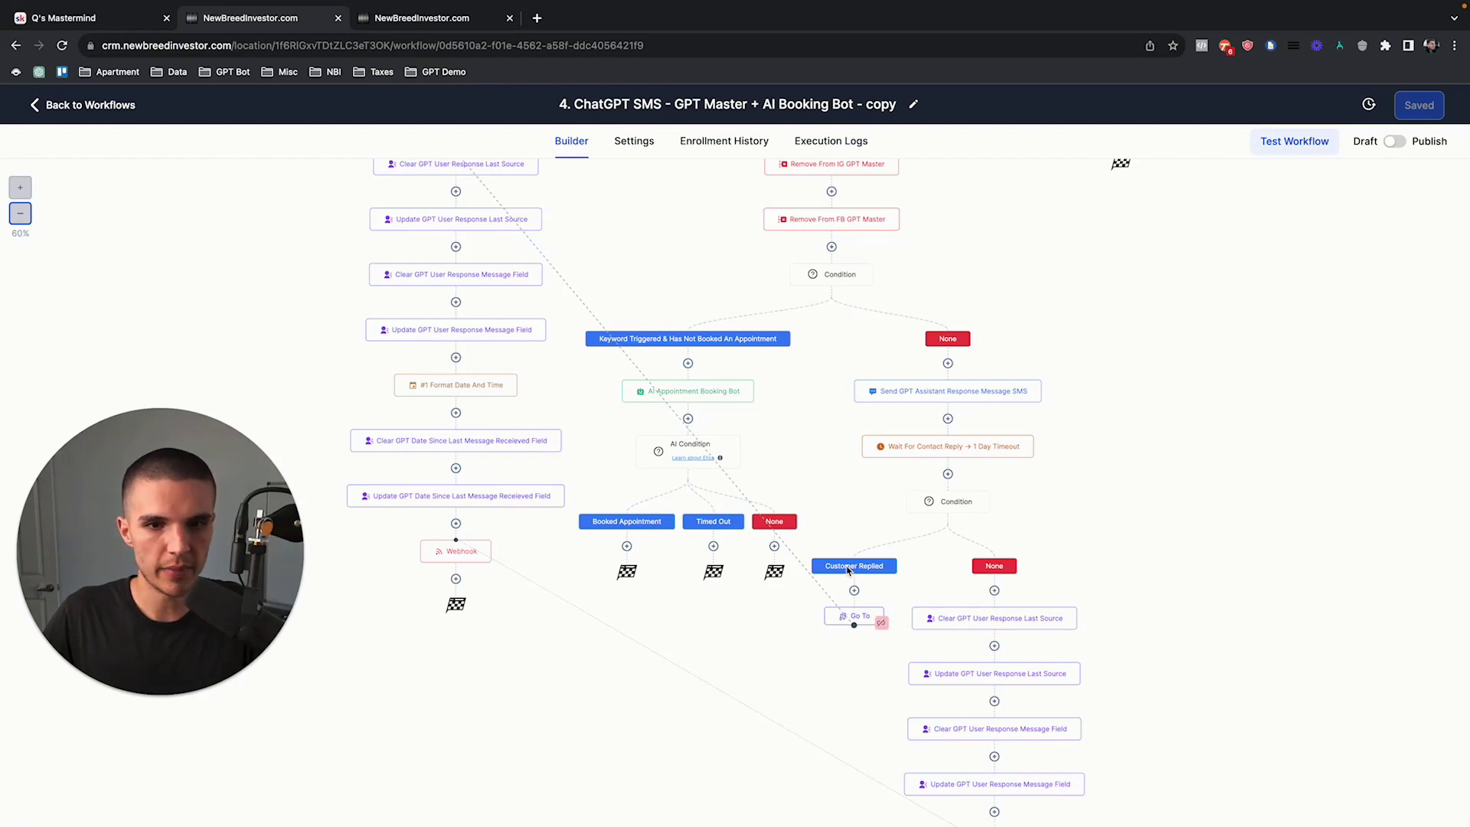
scroll(892, 513, "up", 3)
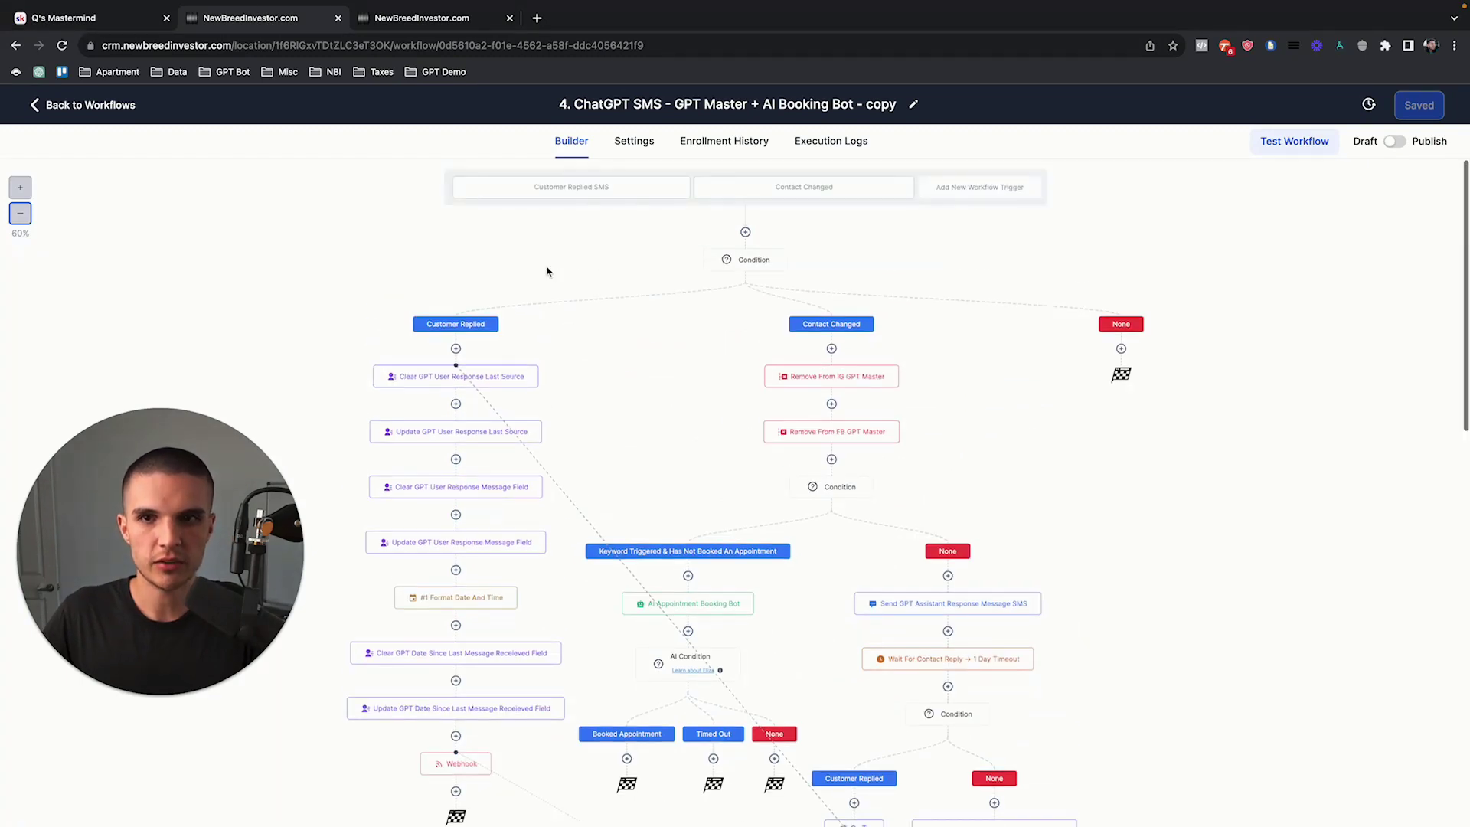
scroll(741, 412, "down", 1)
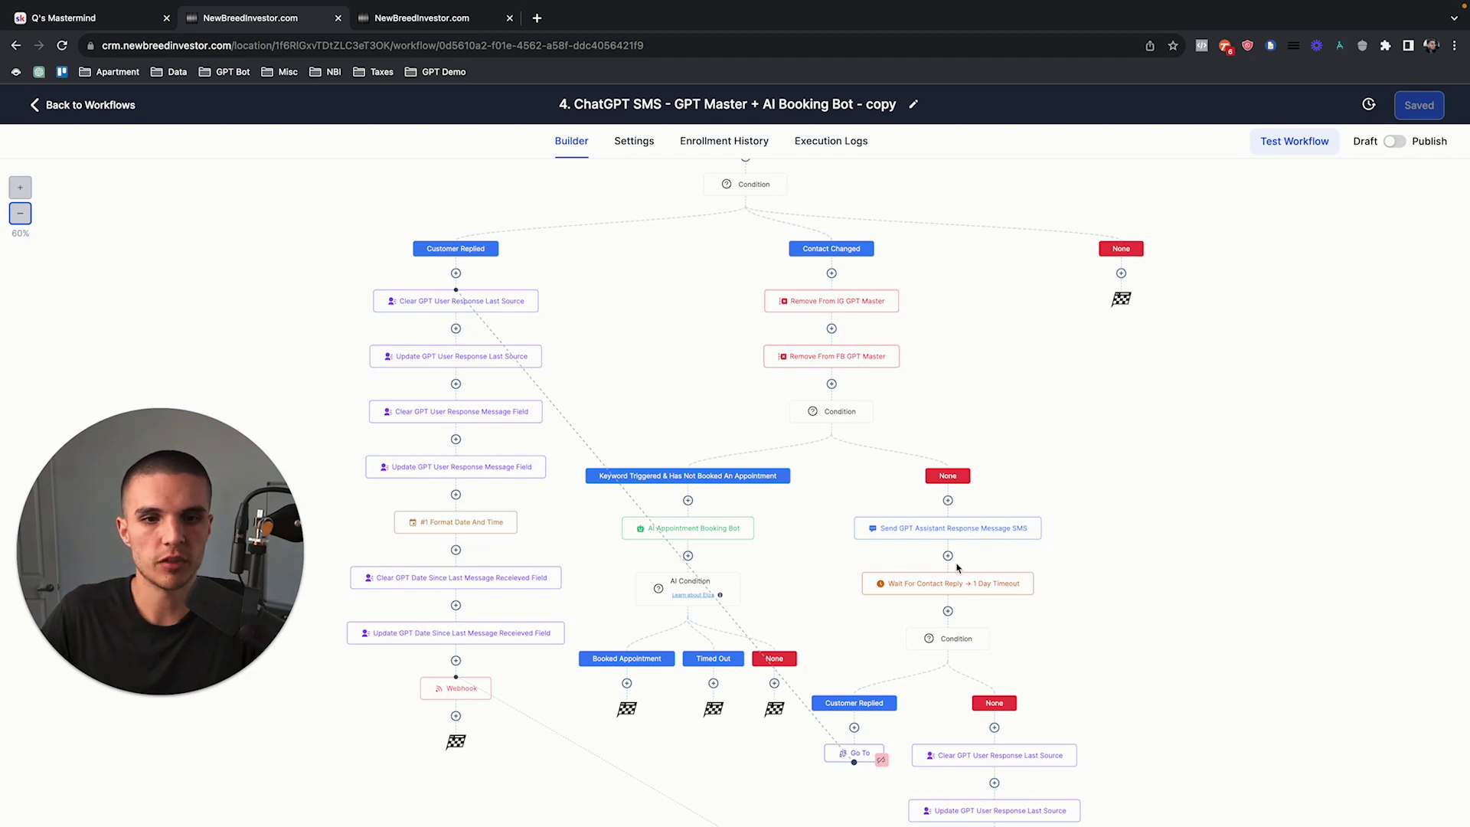
scroll(957, 568, "down", 5)
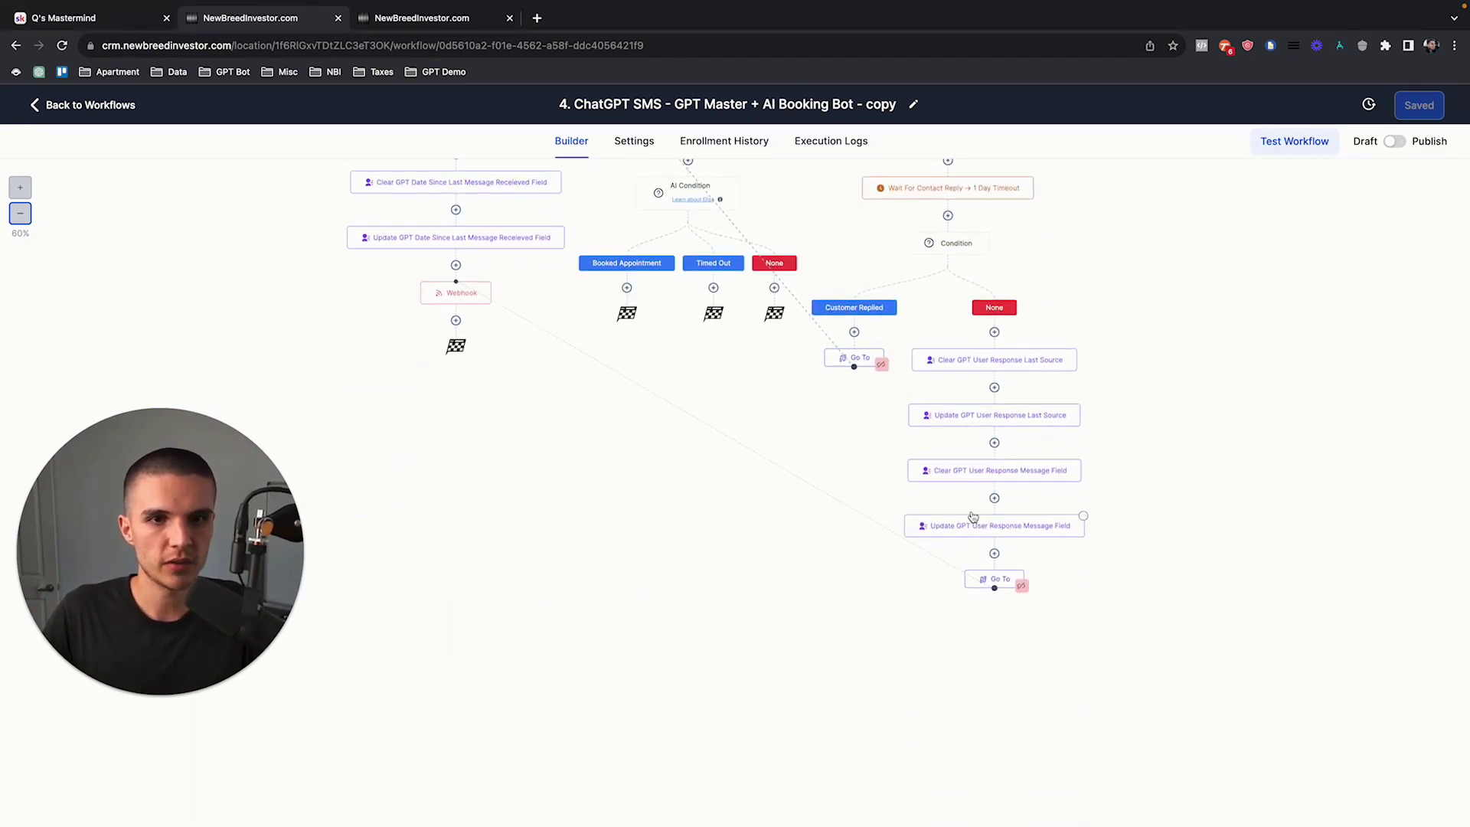
scroll(972, 517, "up", 1)
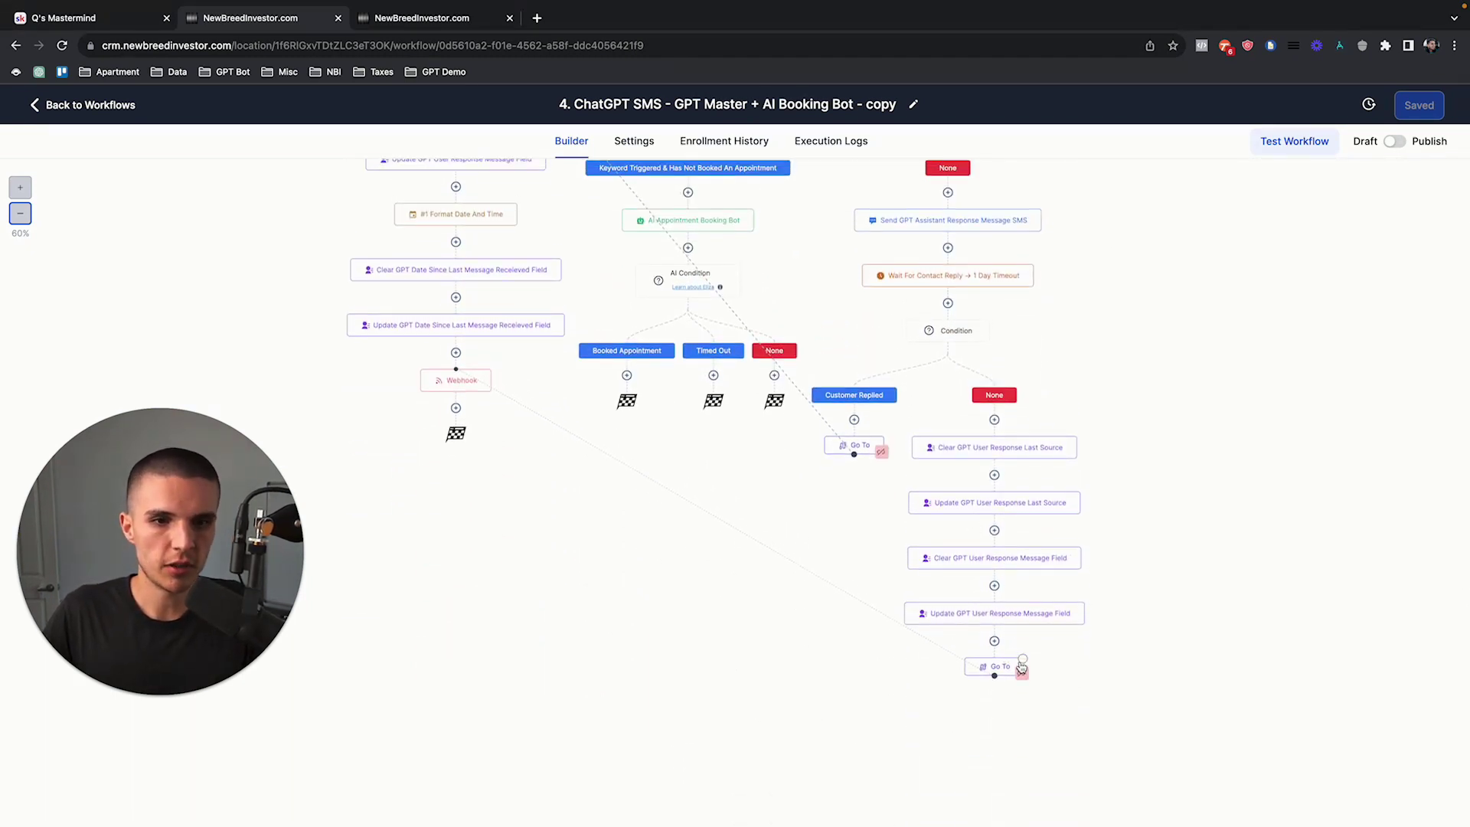
scroll(965, 464, "up", 1)
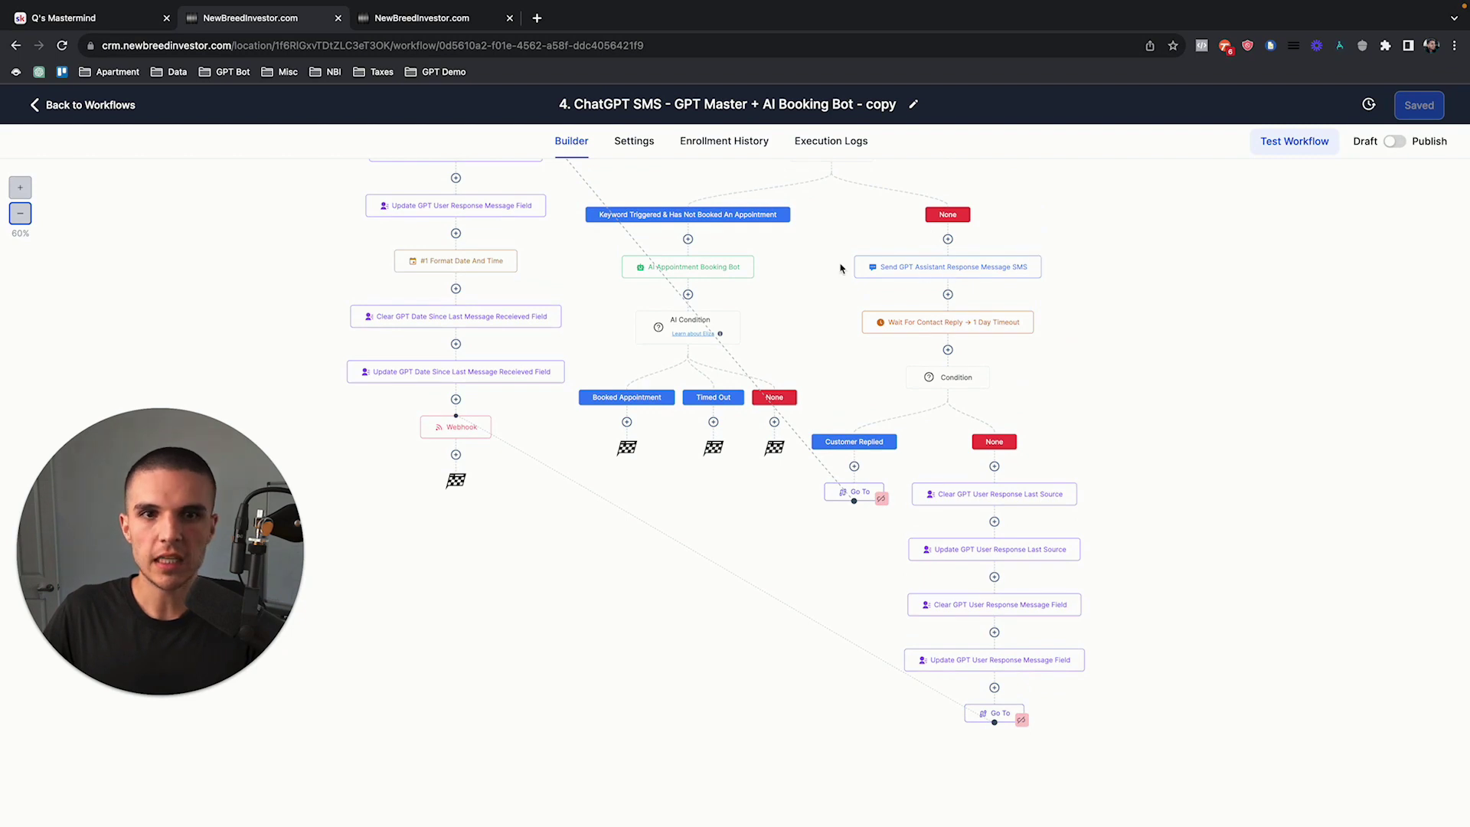
scroll(841, 268, "up", 1)
Step: Open the Sandbox contact and add it to the "1. ChatGPT SMS - Start Bot" workflow
left_click(77, 112)
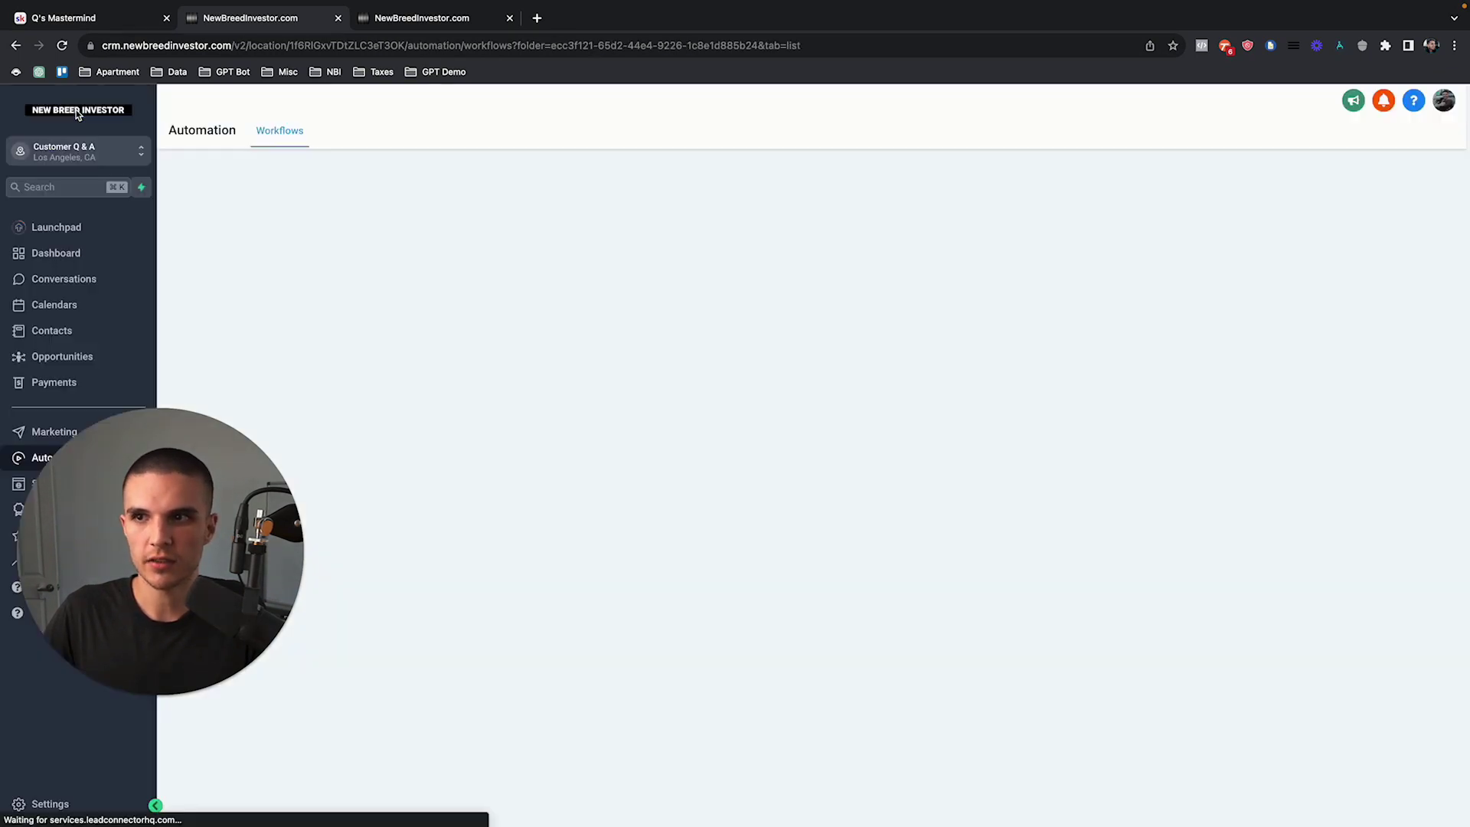
left_click(98, 331)
left_click(346, 329)
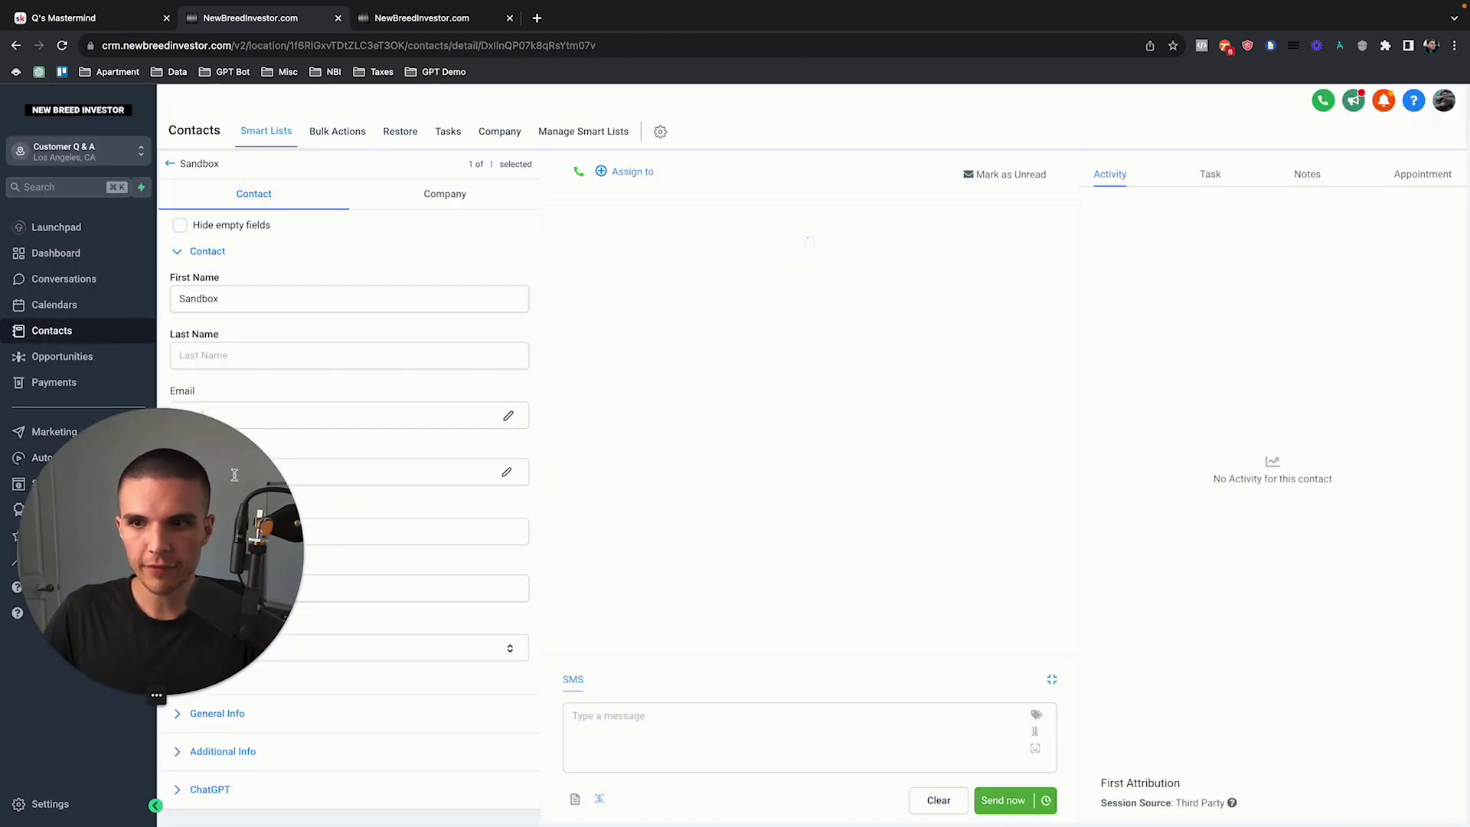
scroll(344, 429, "down", 6)
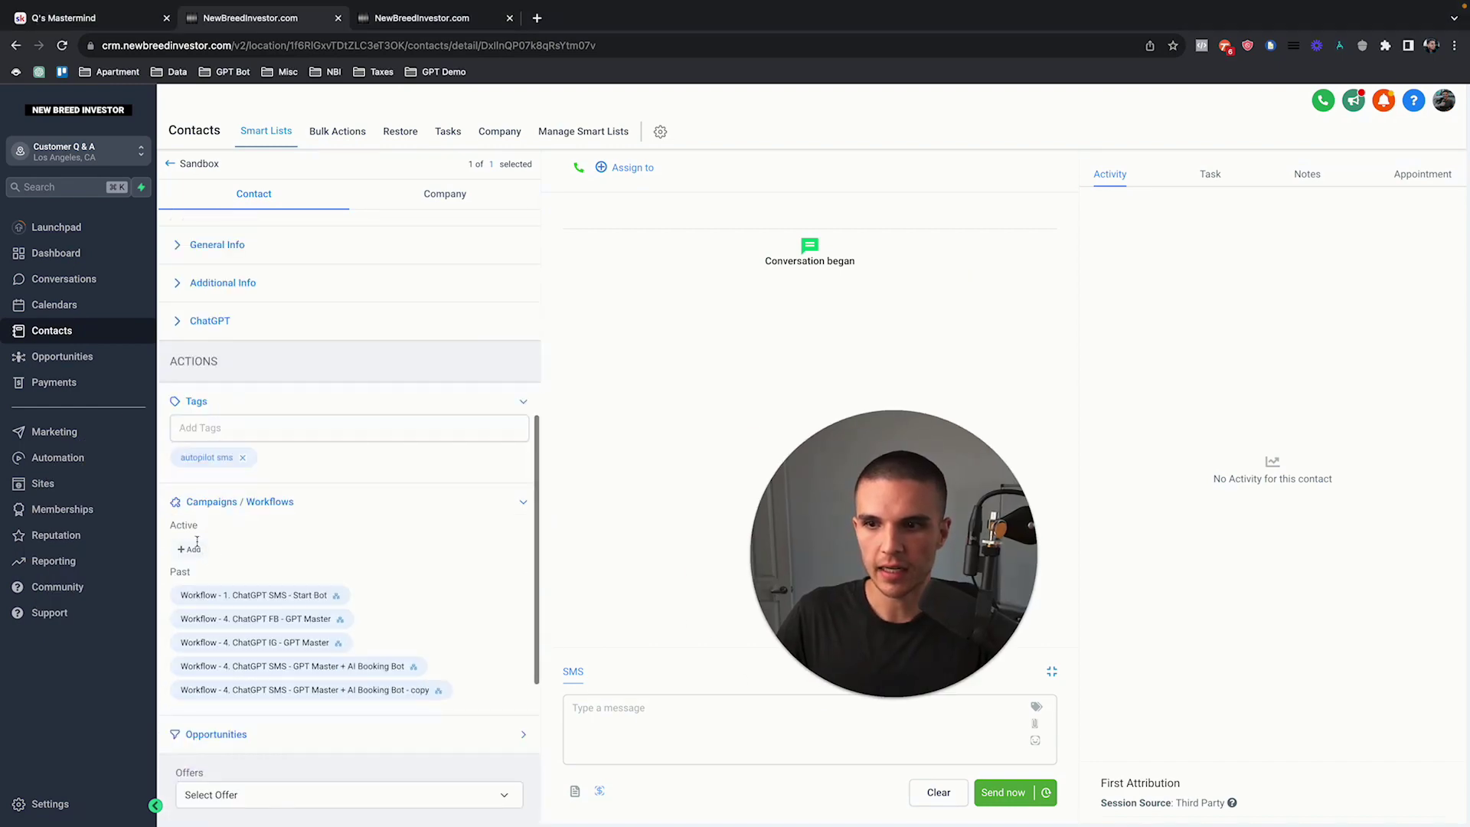
left_click(191, 548)
left_click(613, 199)
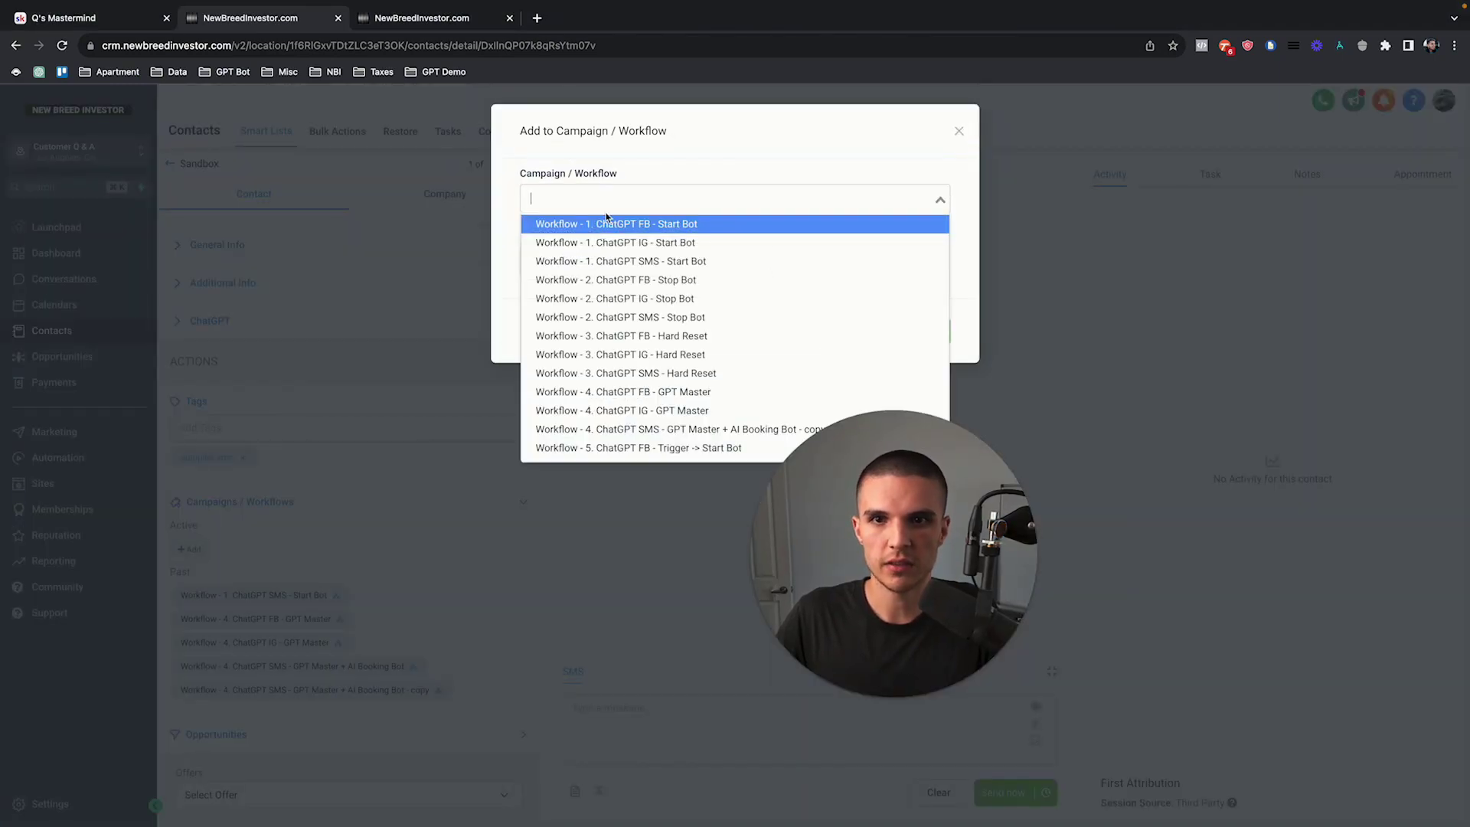
left_click(615, 261)
left_click(925, 333)
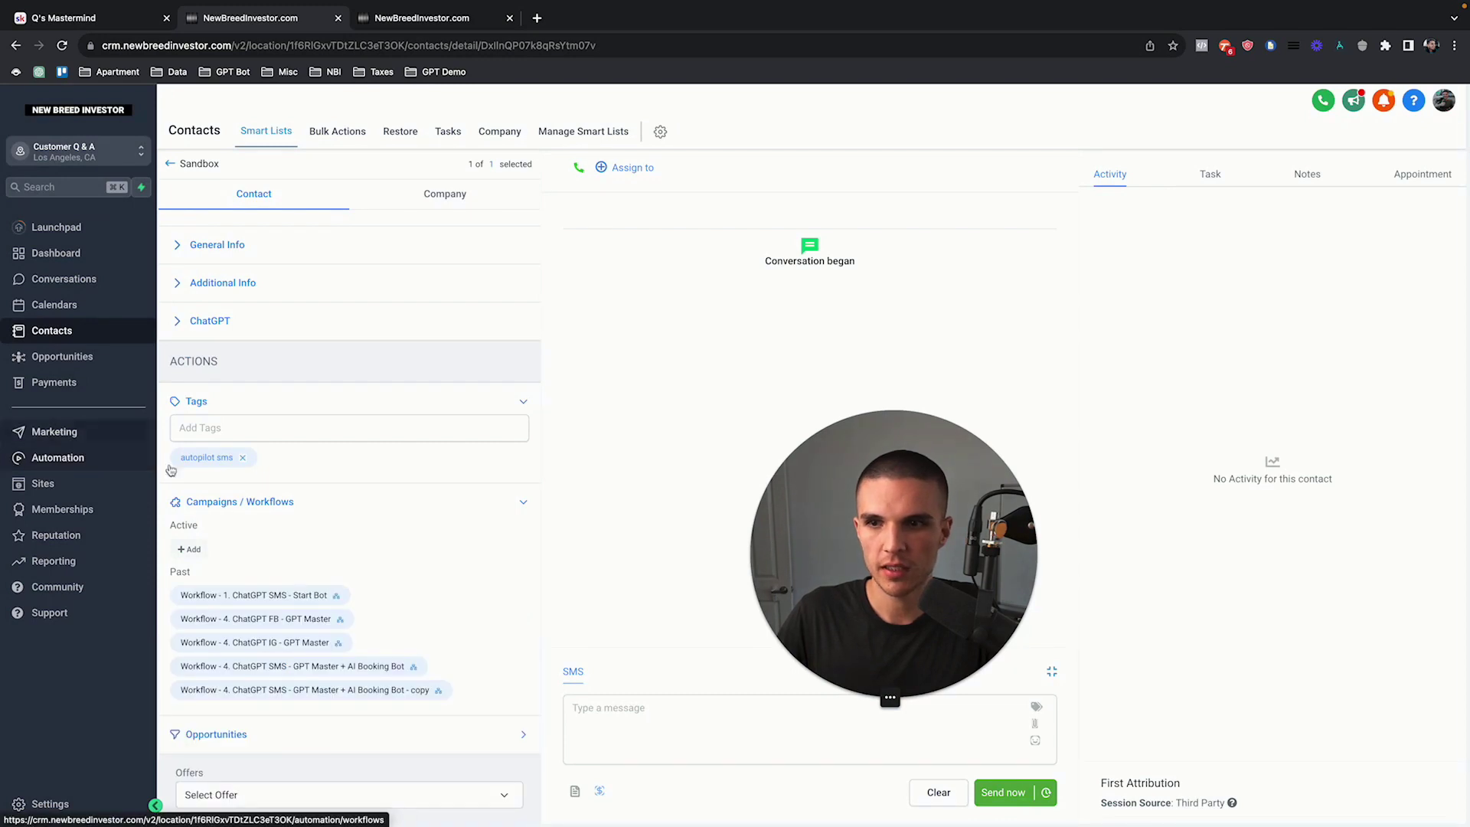
left_click_drag(869, 629, 360, 630)
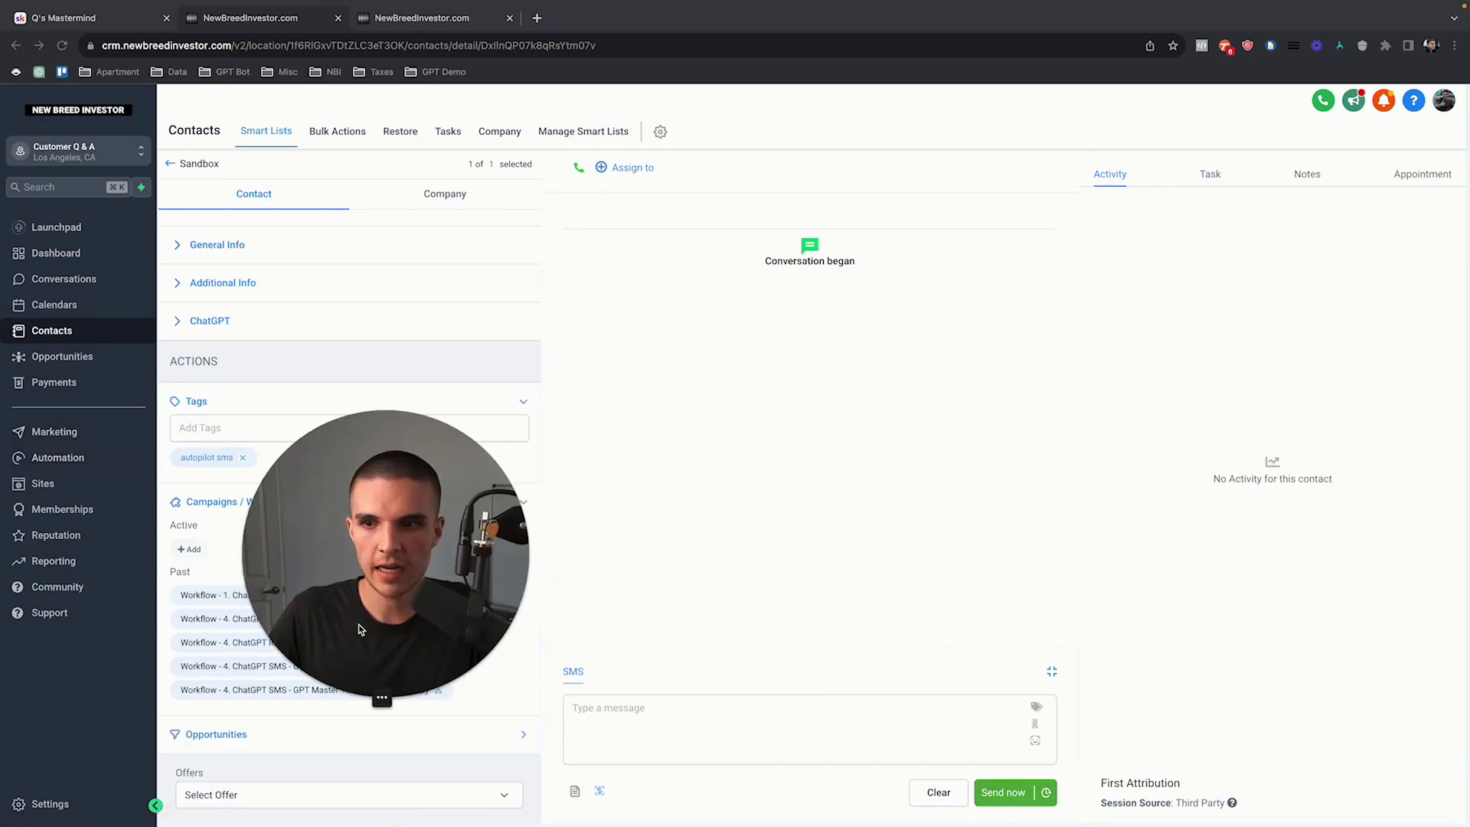
Step: Reopen the draft copy from the ChatGPT SMS folder and examine the contact-reply wait and the condition below it
left_click(83, 454)
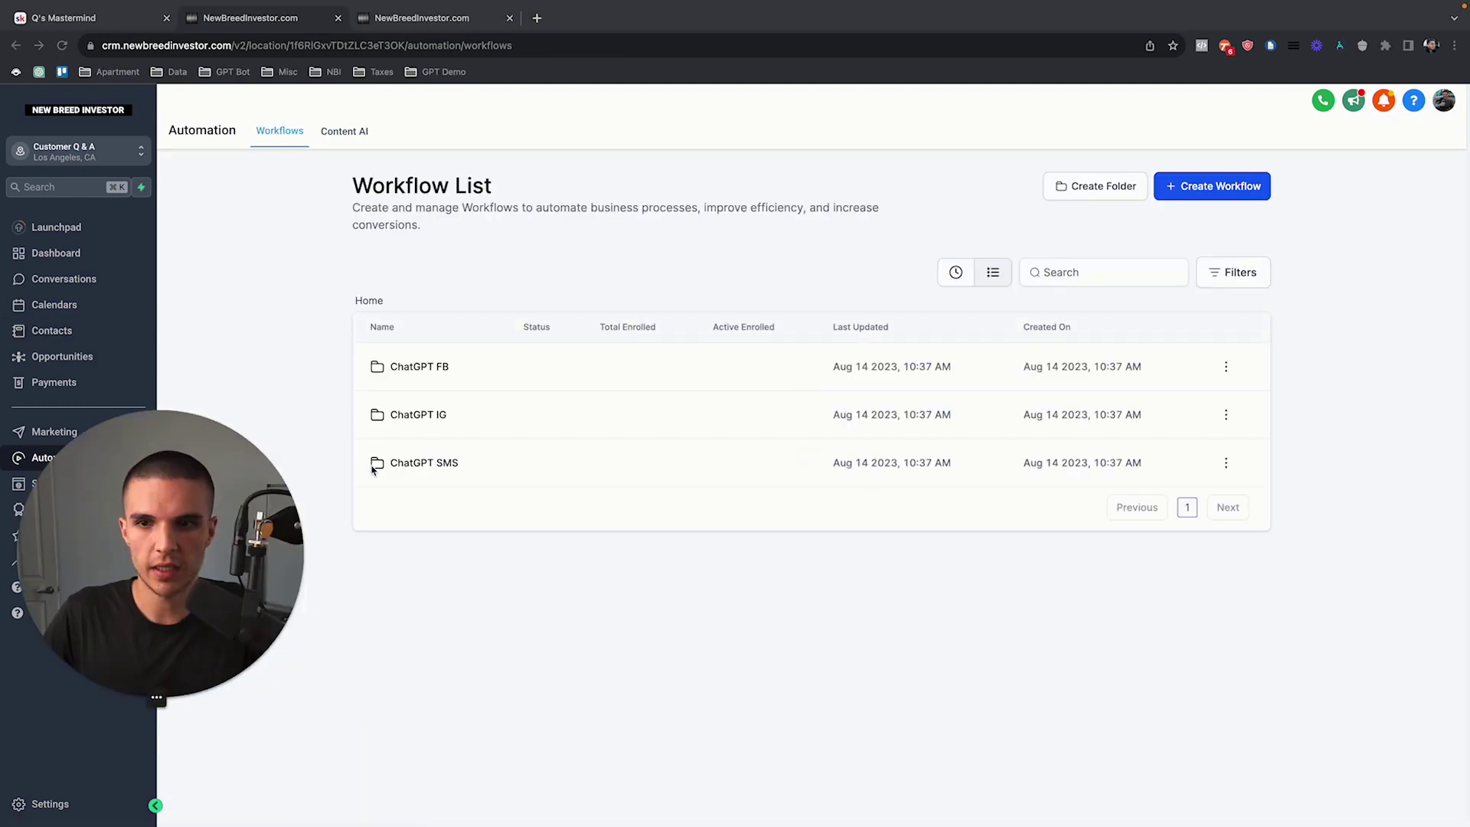
left_click(444, 462)
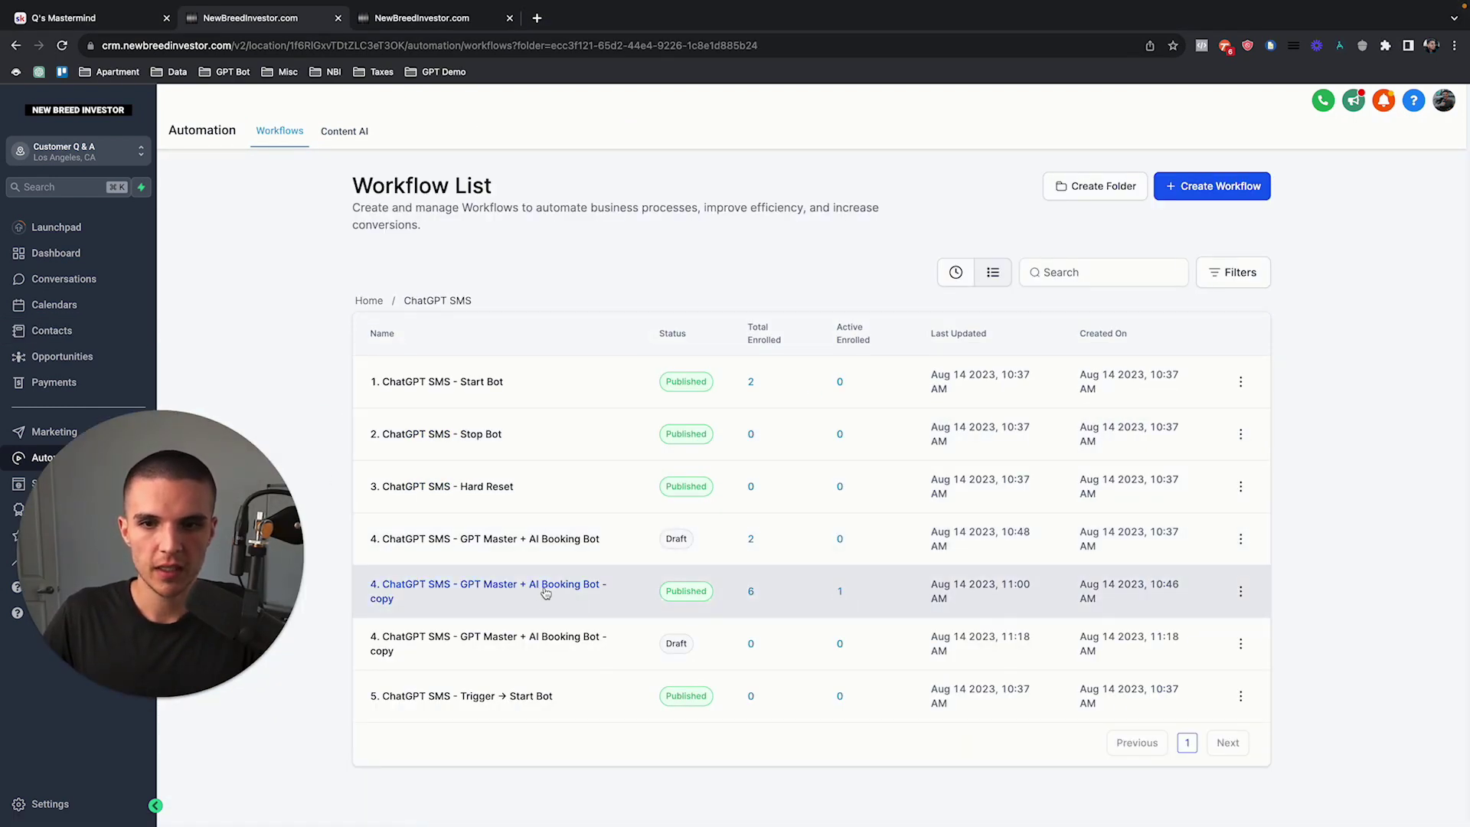
left_click(567, 638)
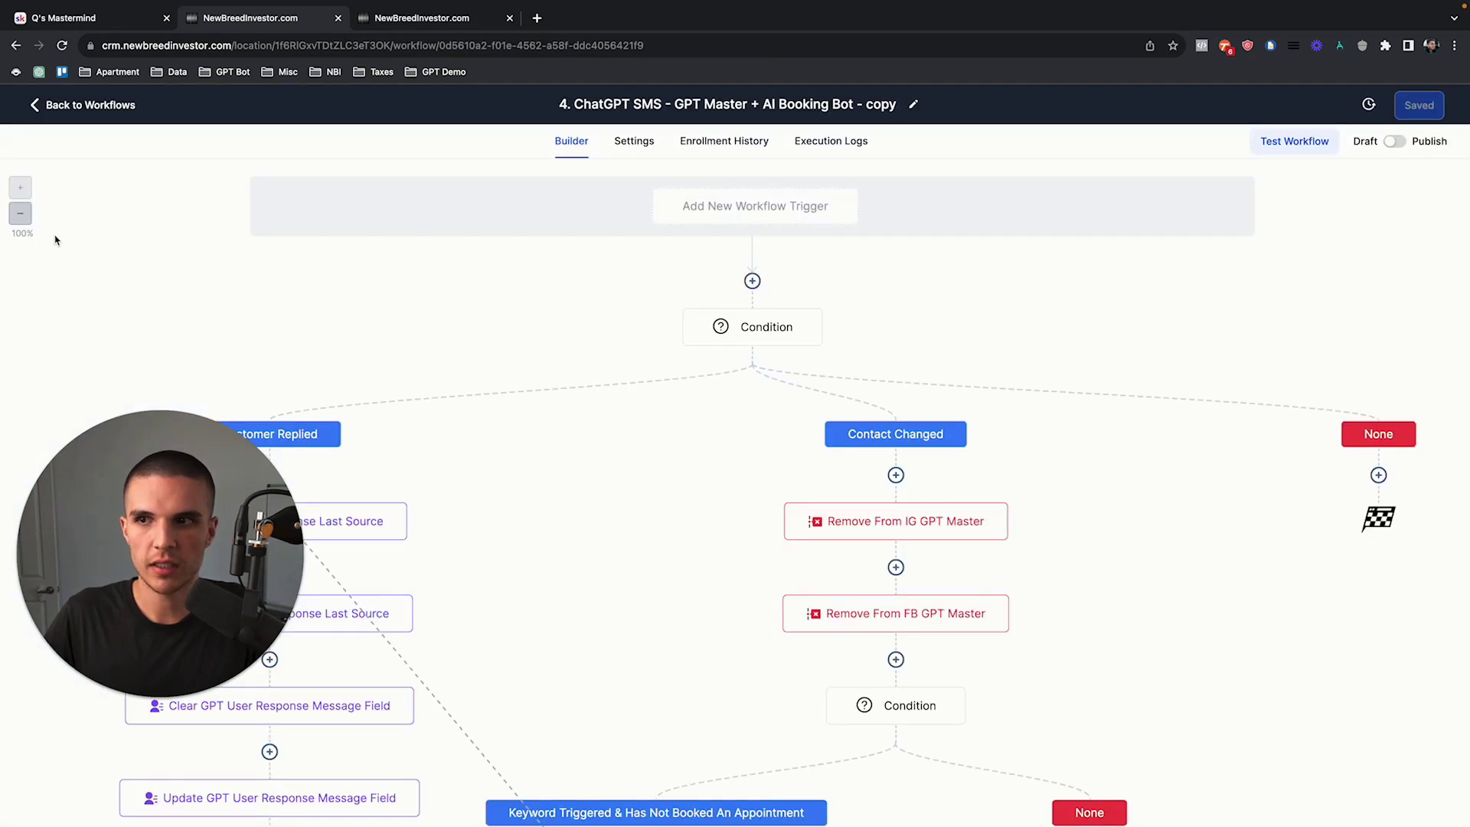
scroll(669, 428, "down", 5)
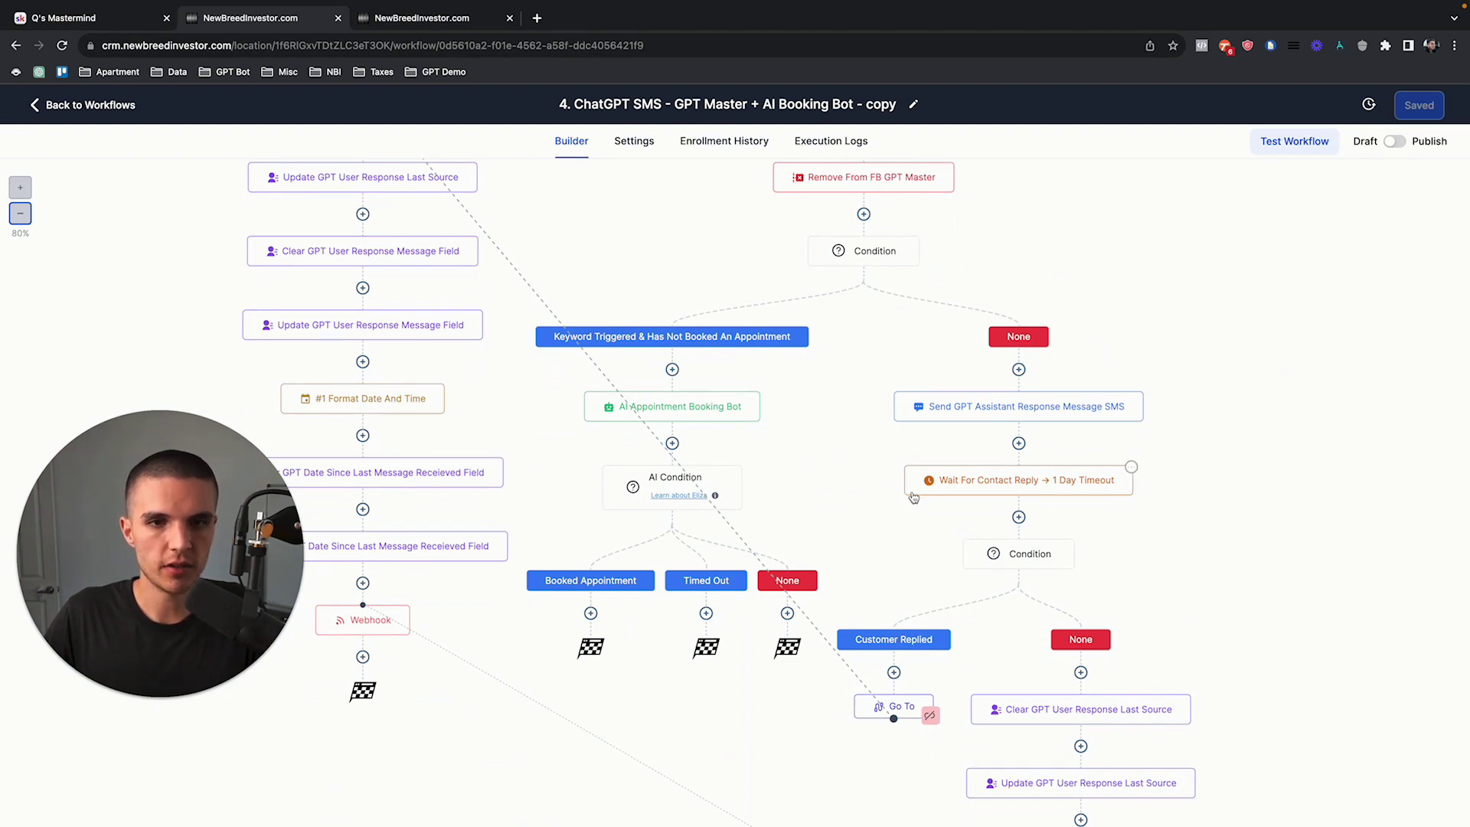
scroll(912, 348, "down", 2)
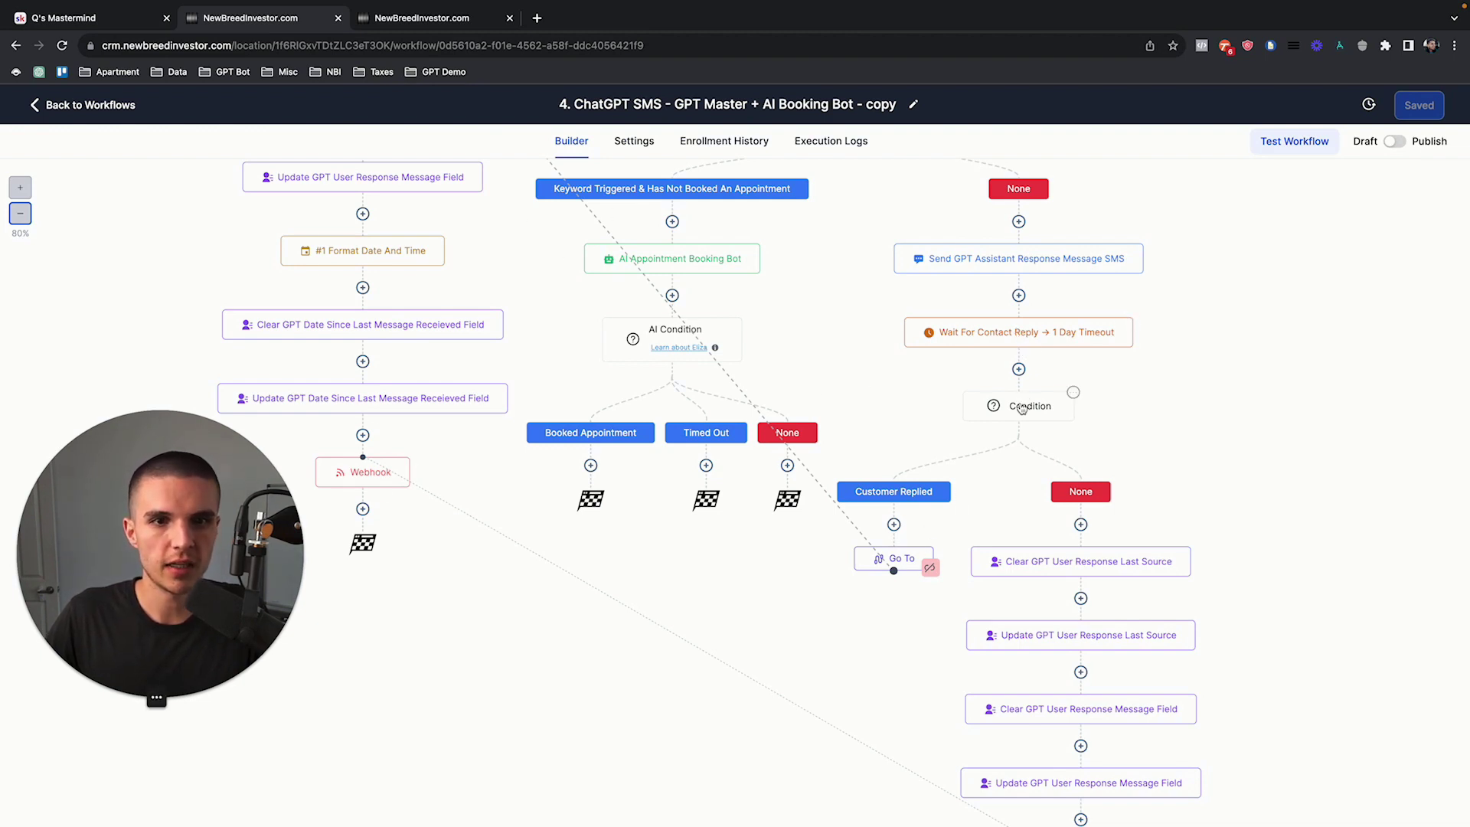
Step: Delete the Go To action ending the no-reply None branch, set the workflow copy to Publish, and save it
scroll(1072, 512, "down", 2)
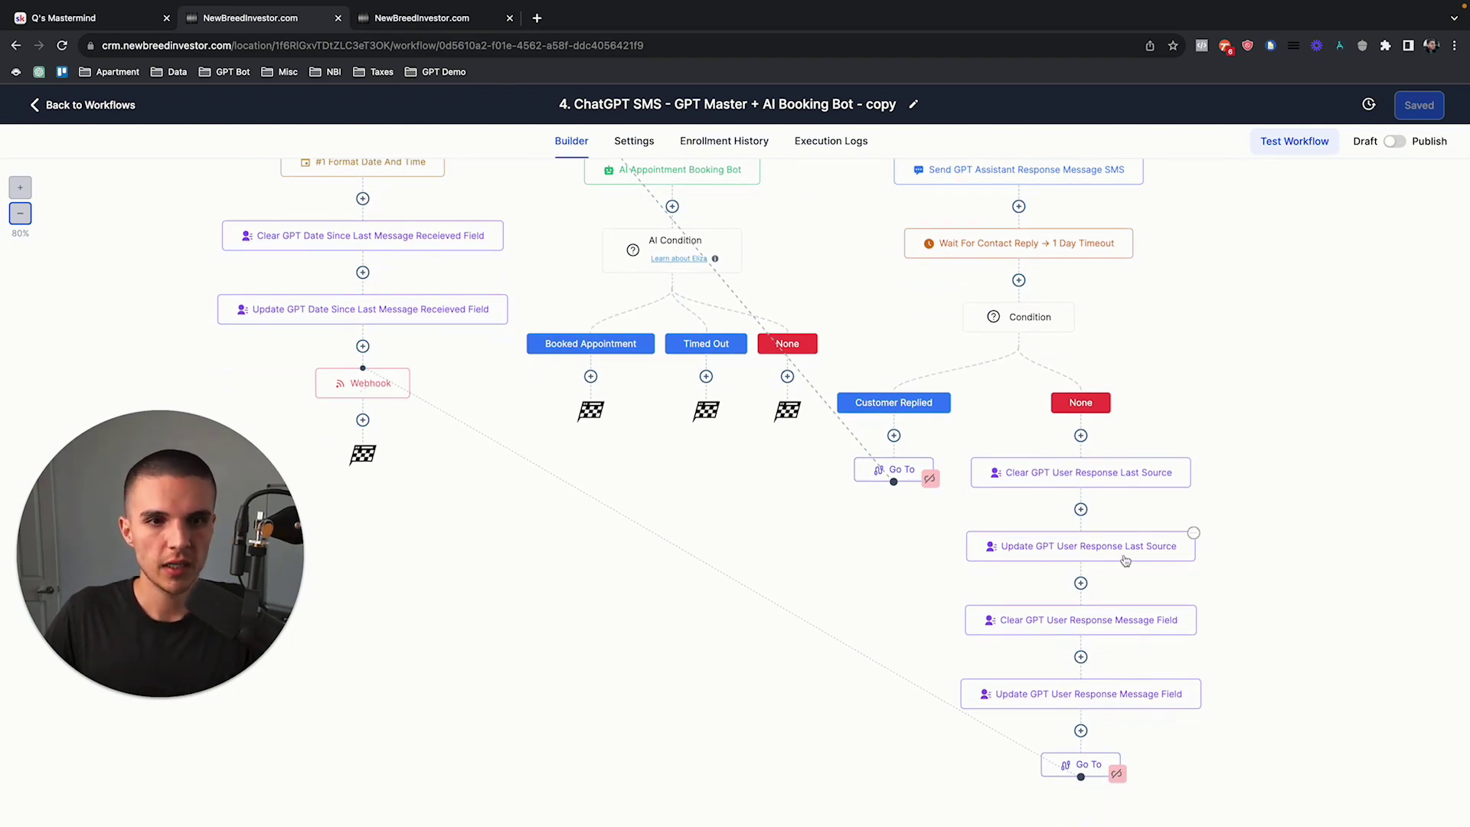
scroll(1123, 574, "down", 3)
left_click(1119, 610)
mouse_move(1144, 664)
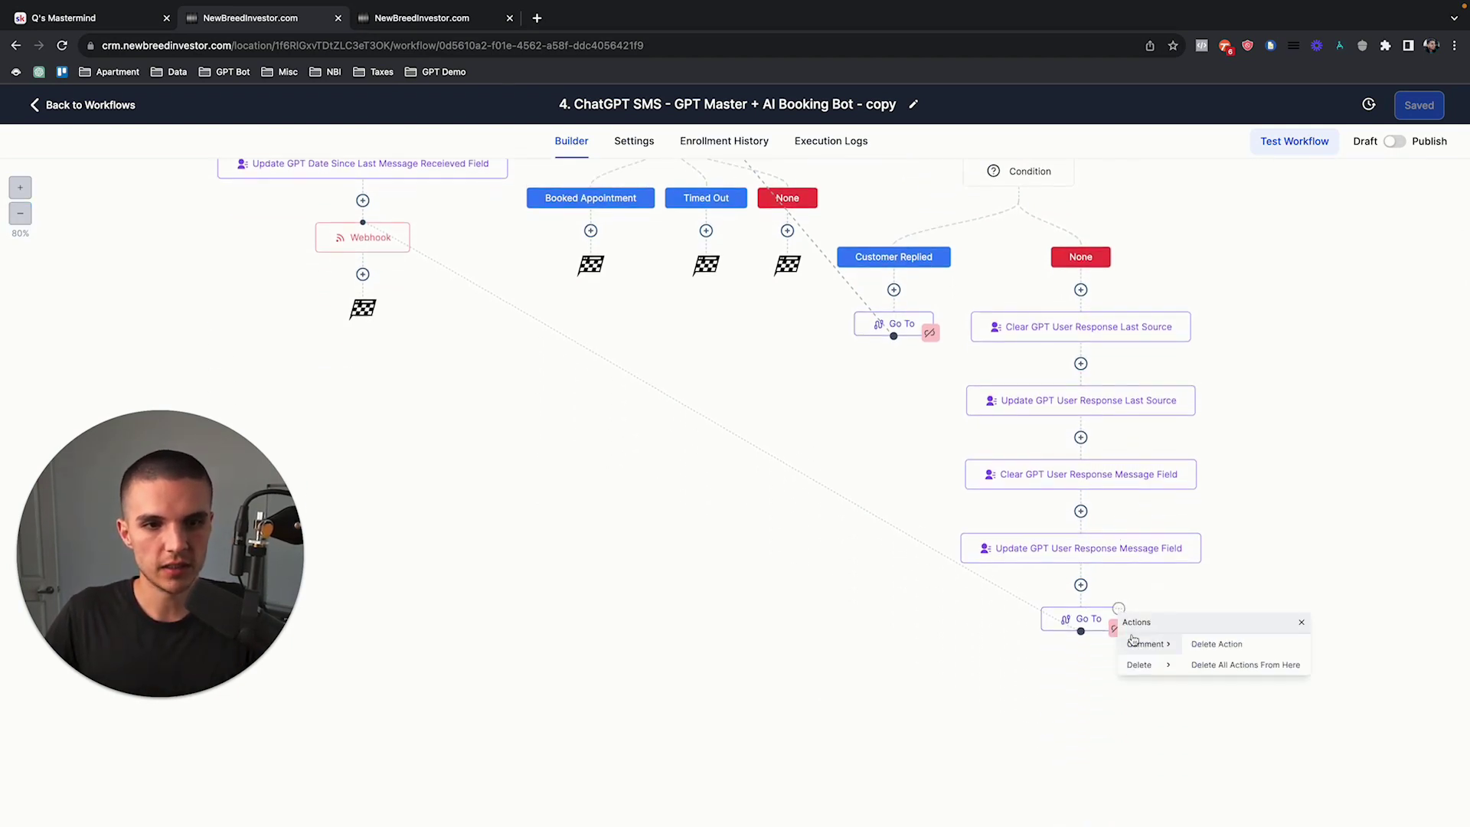
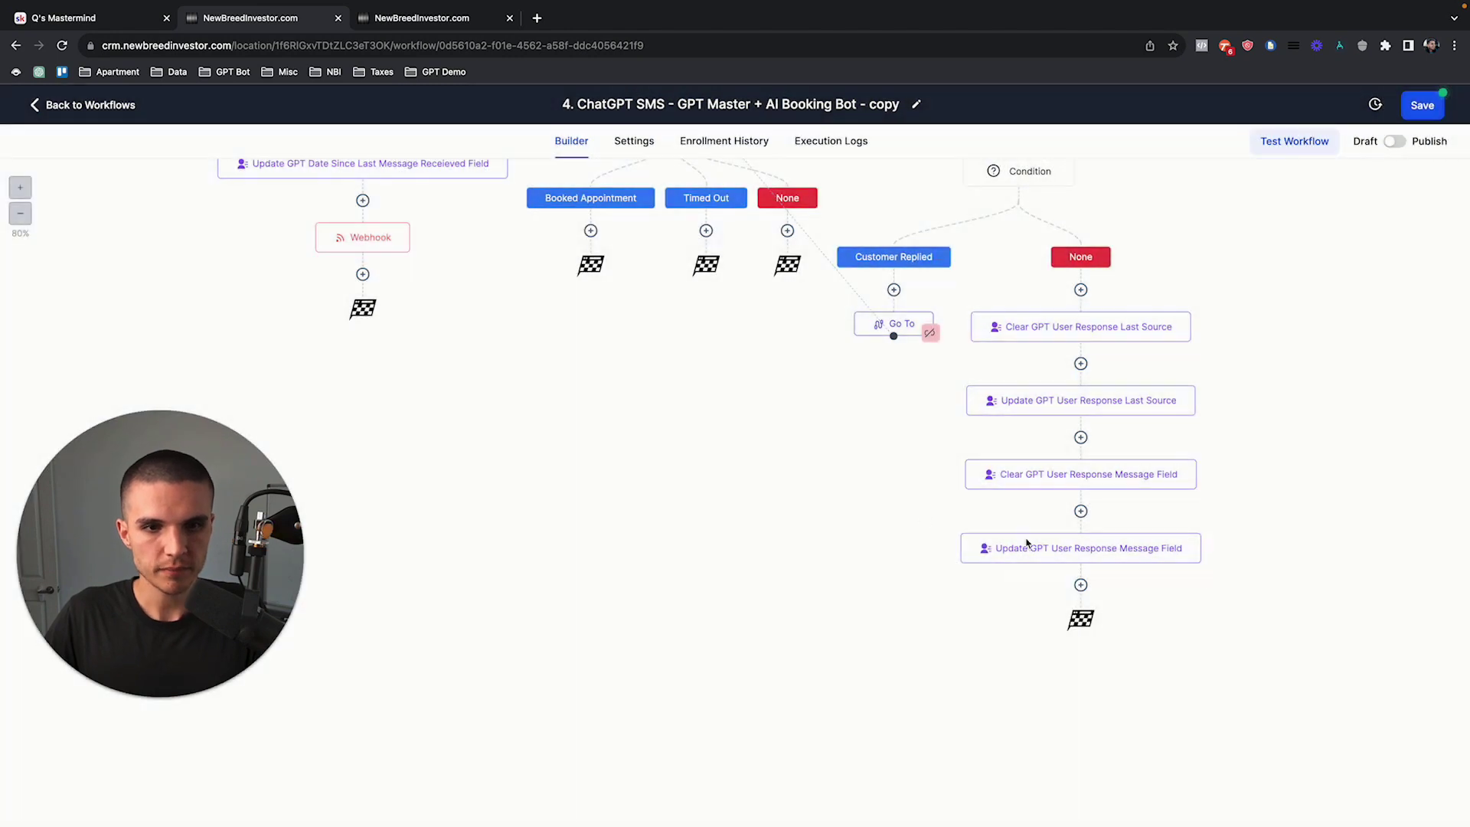
left_click(1418, 111)
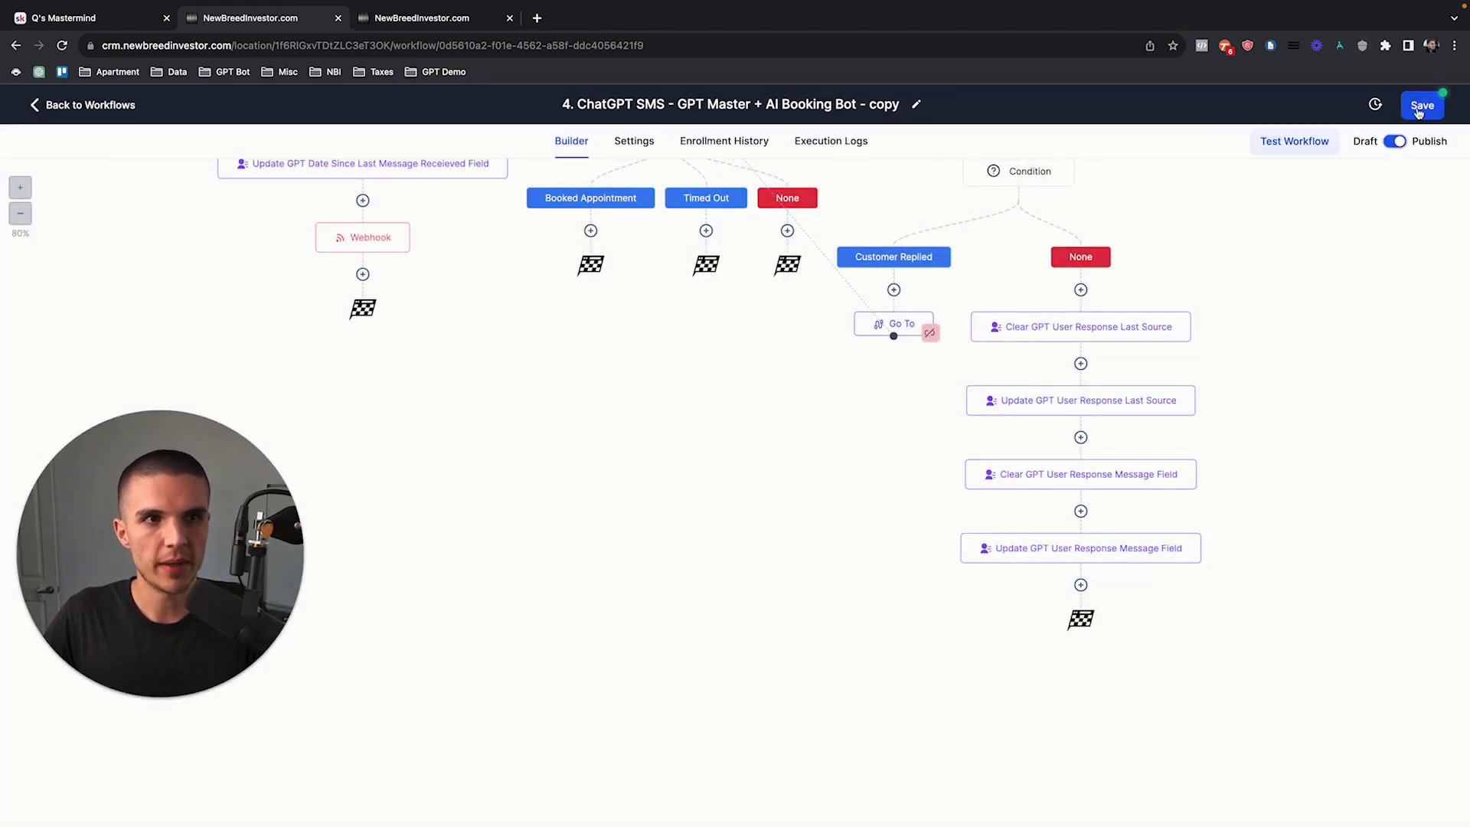
Step: Check how many follow-ups the "Bot followup" forum post asks for and return to the workflow copy
key("ctrl+Tab")
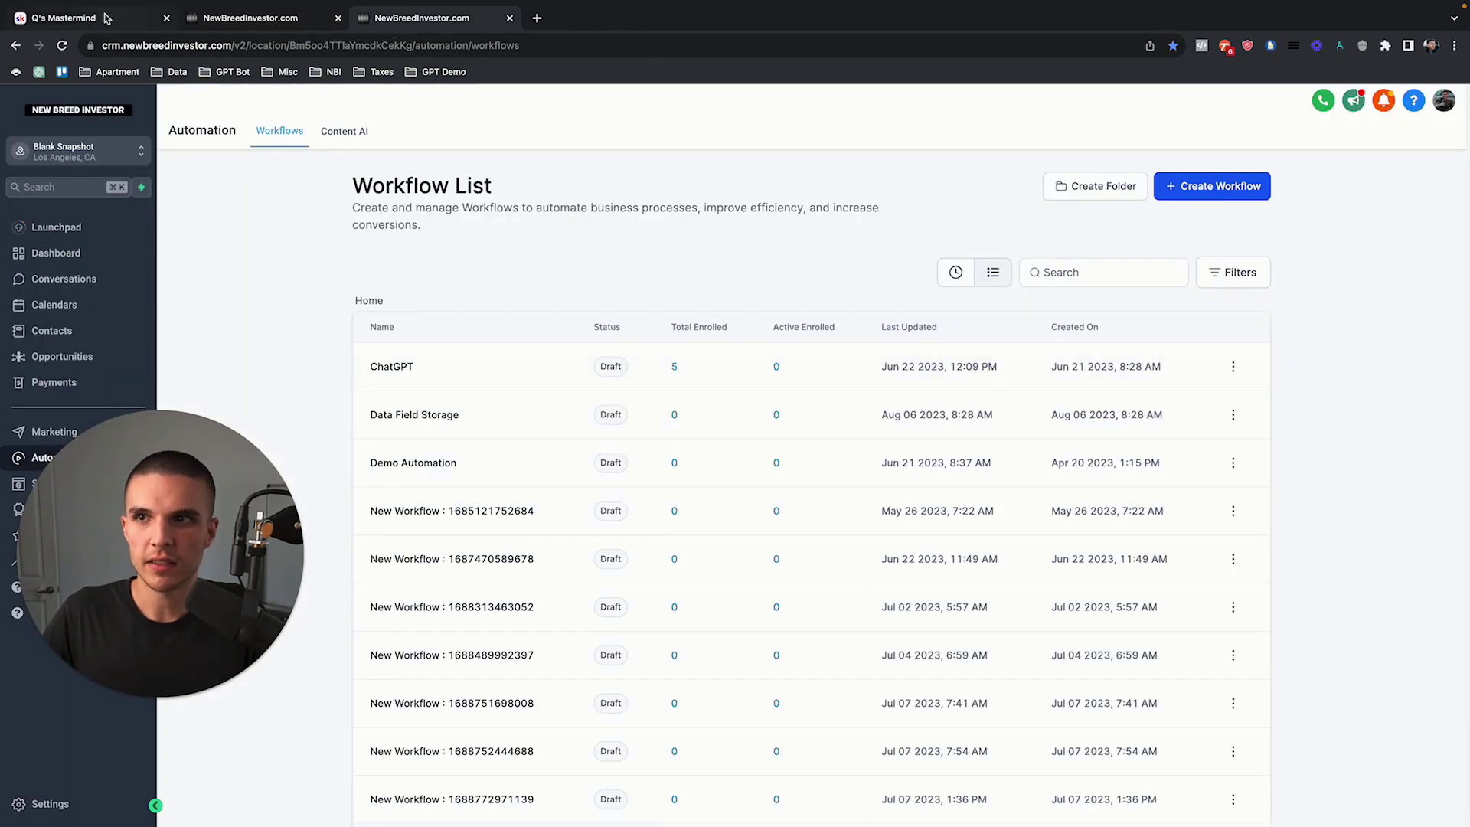
key("ctrl+Tab")
left_click_drag(756, 306, 812, 304)
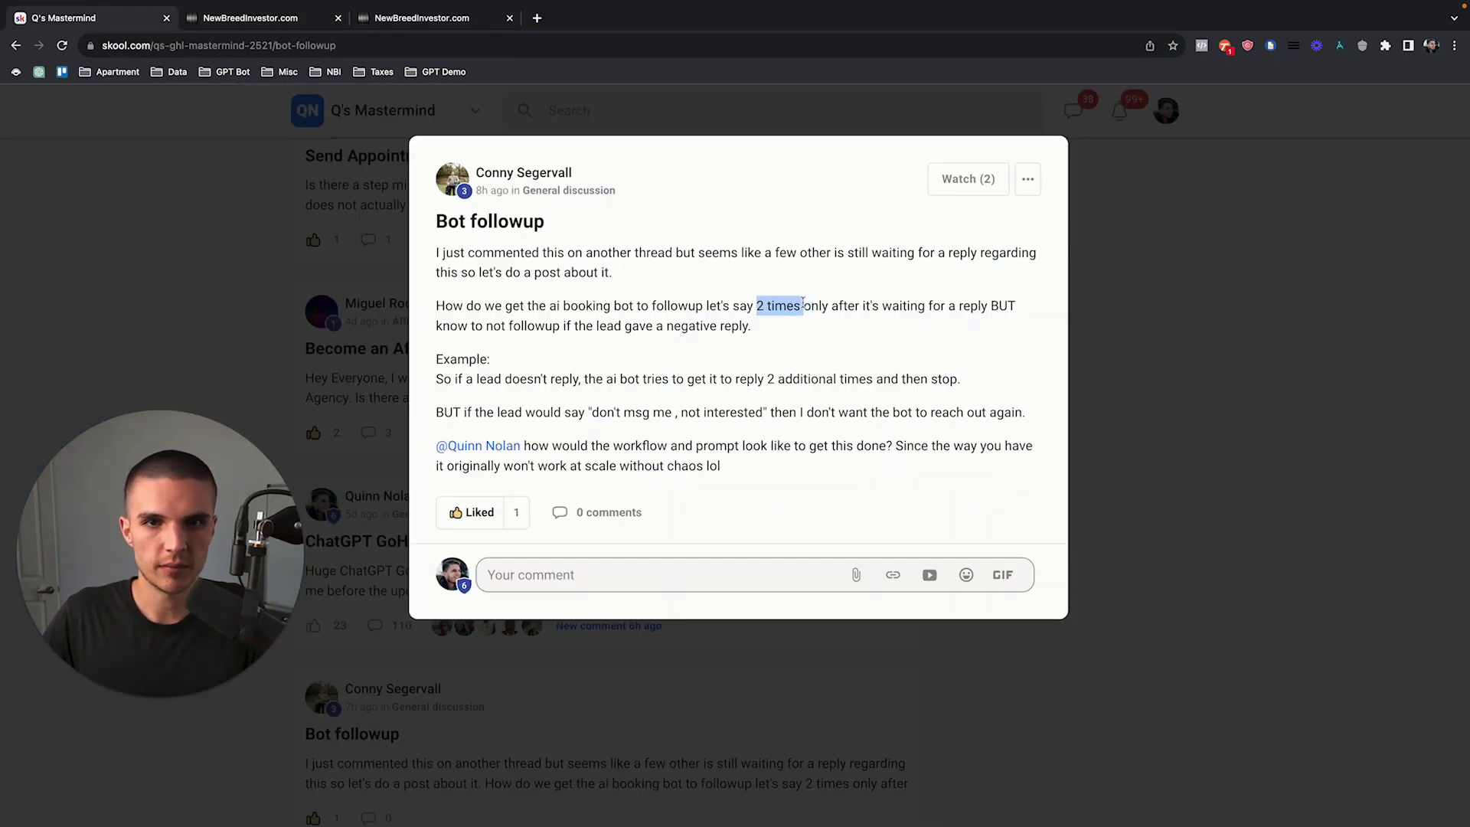
left_click(417, 23)
left_click(294, 28)
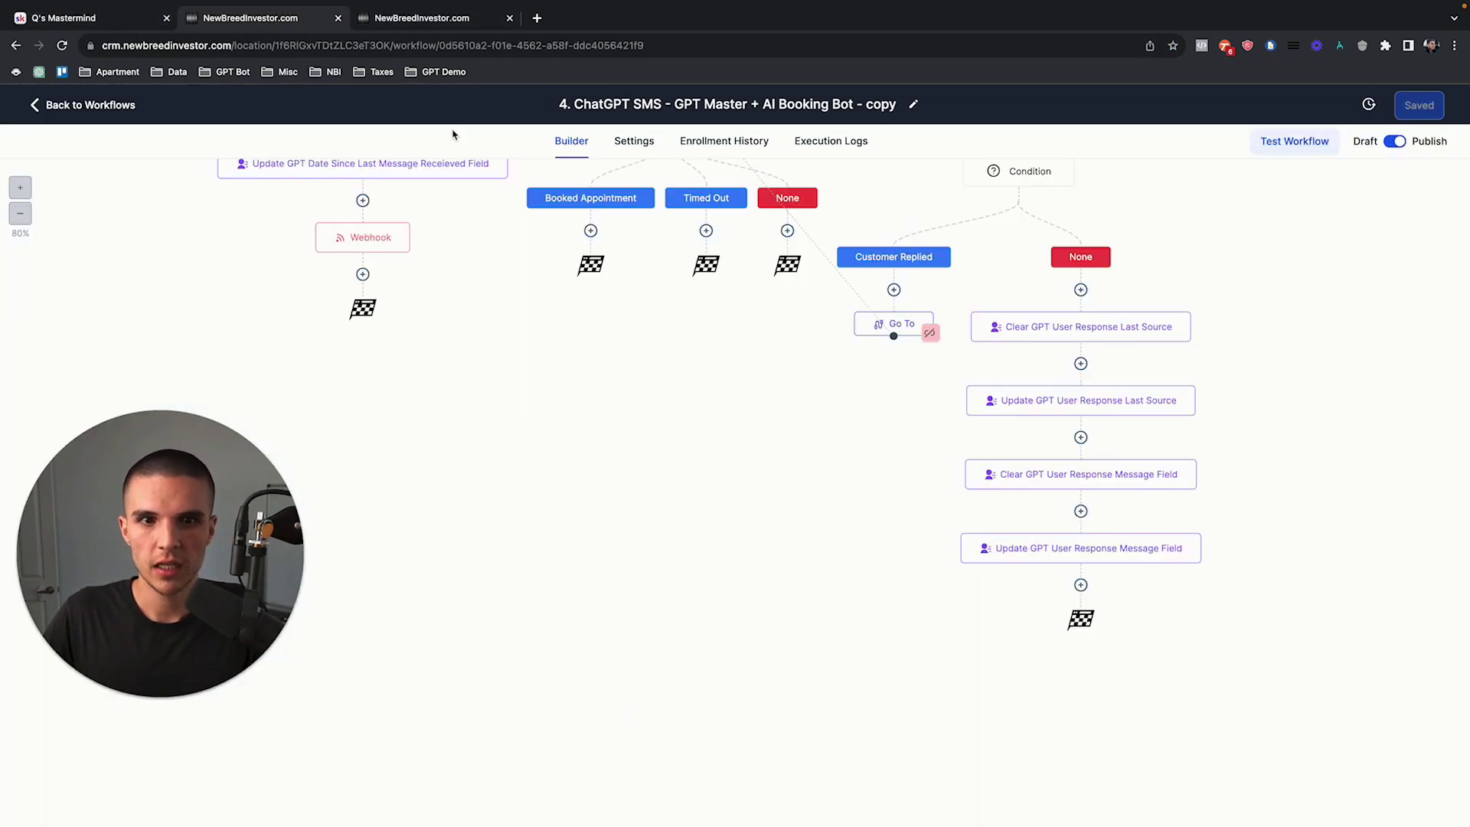
Step: Add a ChatGPT action after the last Update GPT User Response Message Field action in the None branch
left_click(20, 212)
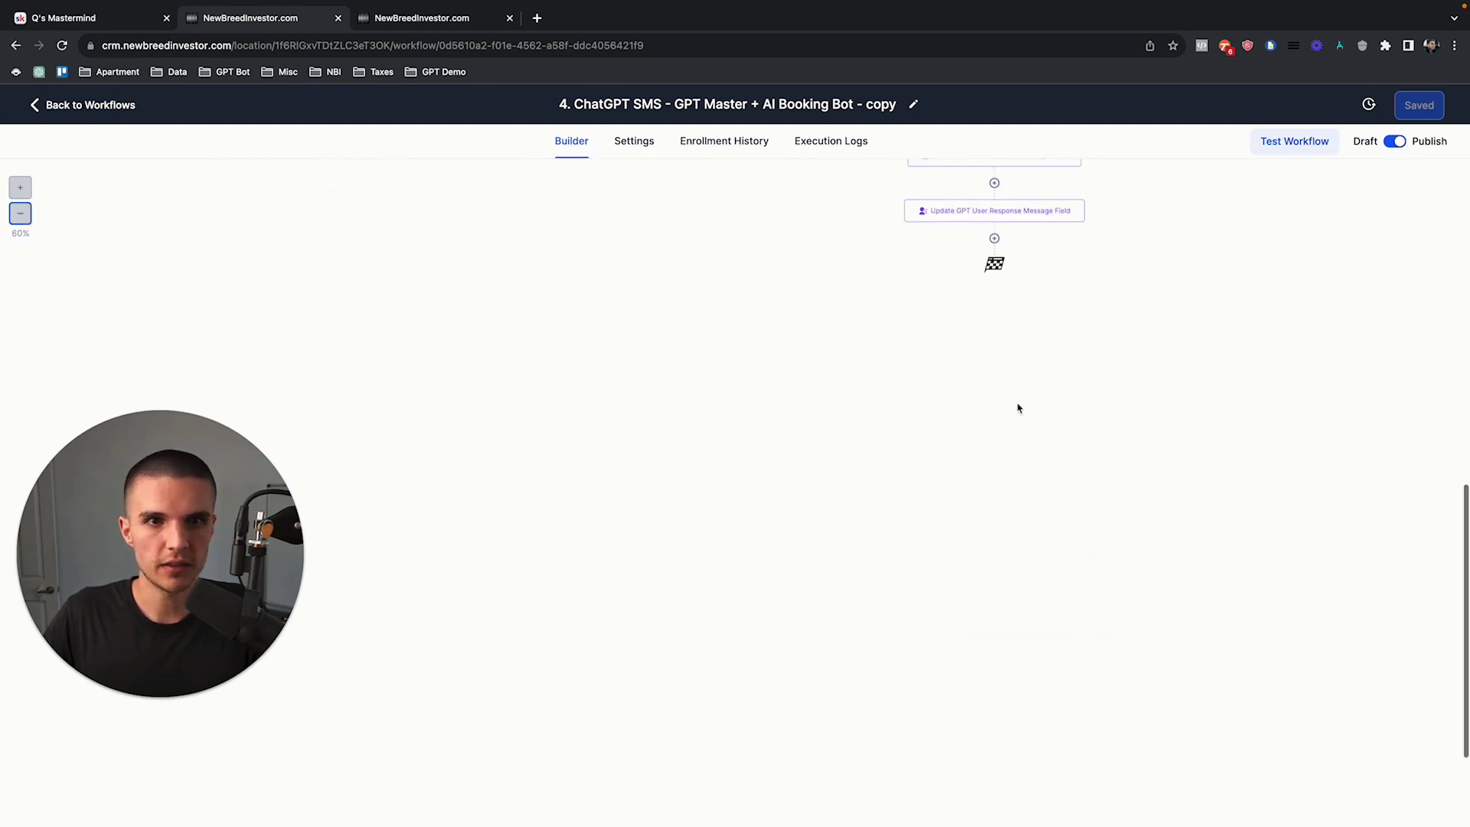
left_click(995, 465)
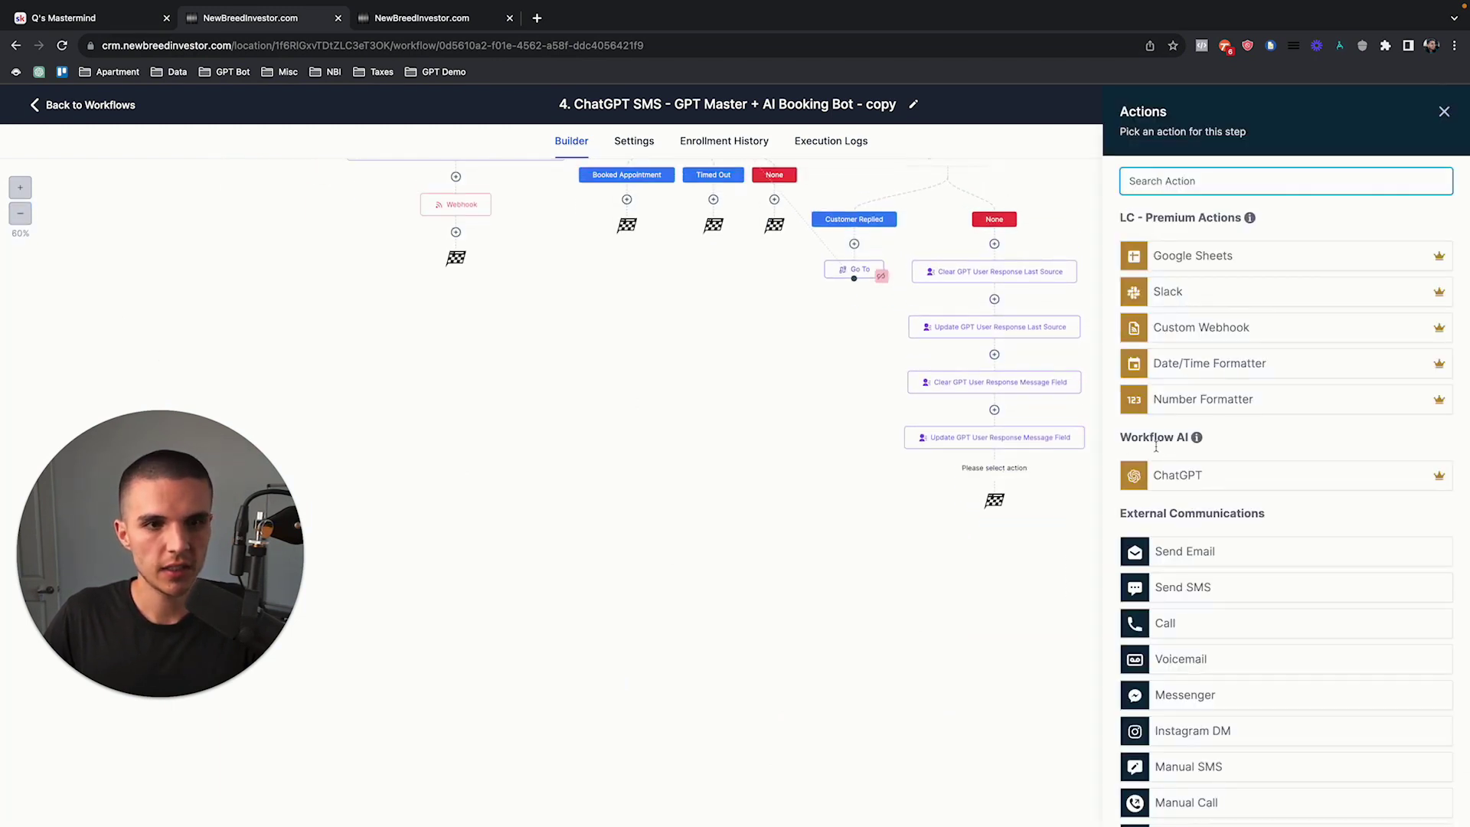
left_click(1185, 476)
left_click(1167, 265)
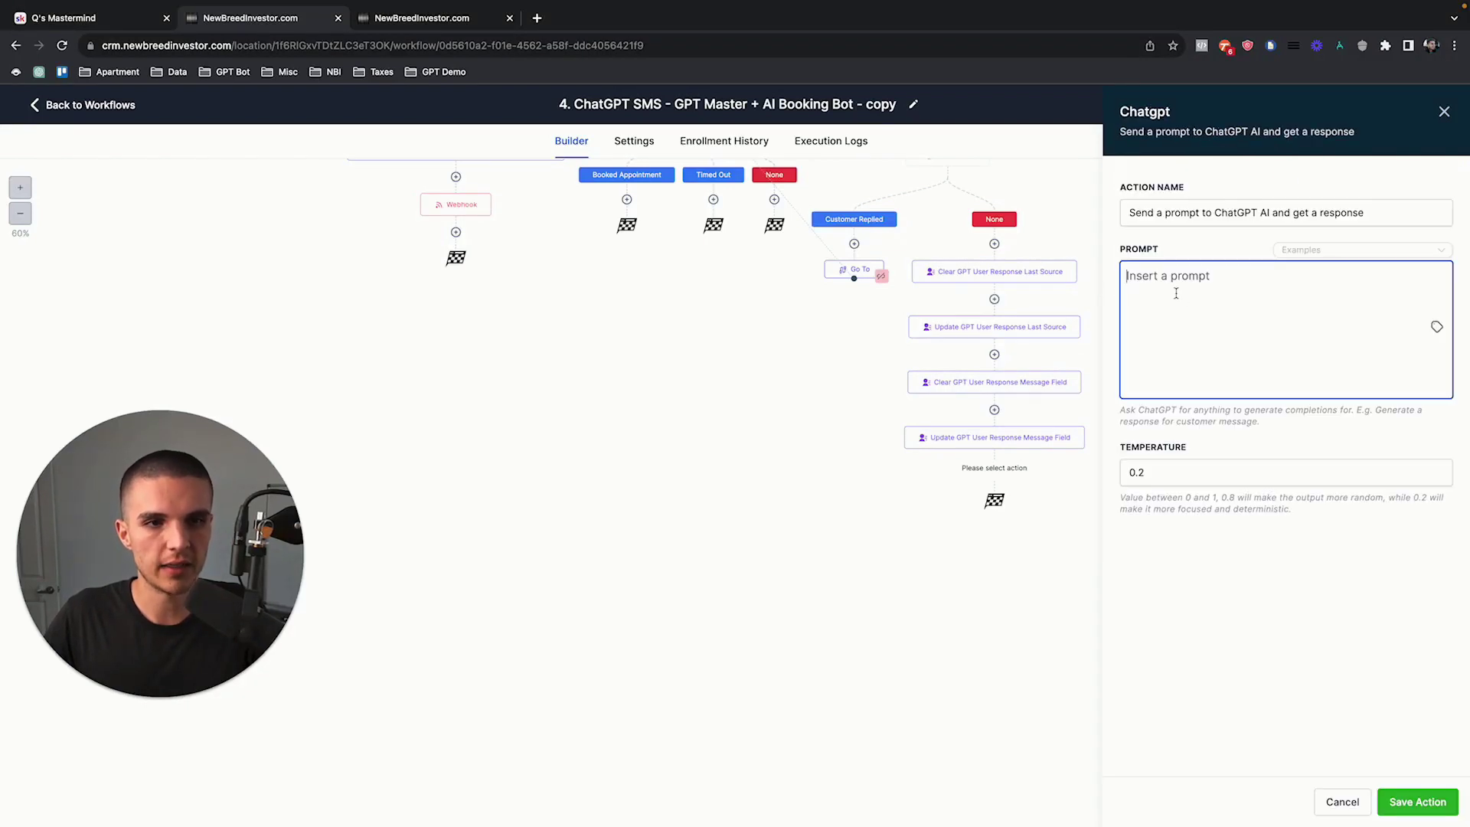
Step: Review the SMS reply section of the workflow and the contact custom fields available for the ChatGPT prompt
scroll(942, 355, "up", 4)
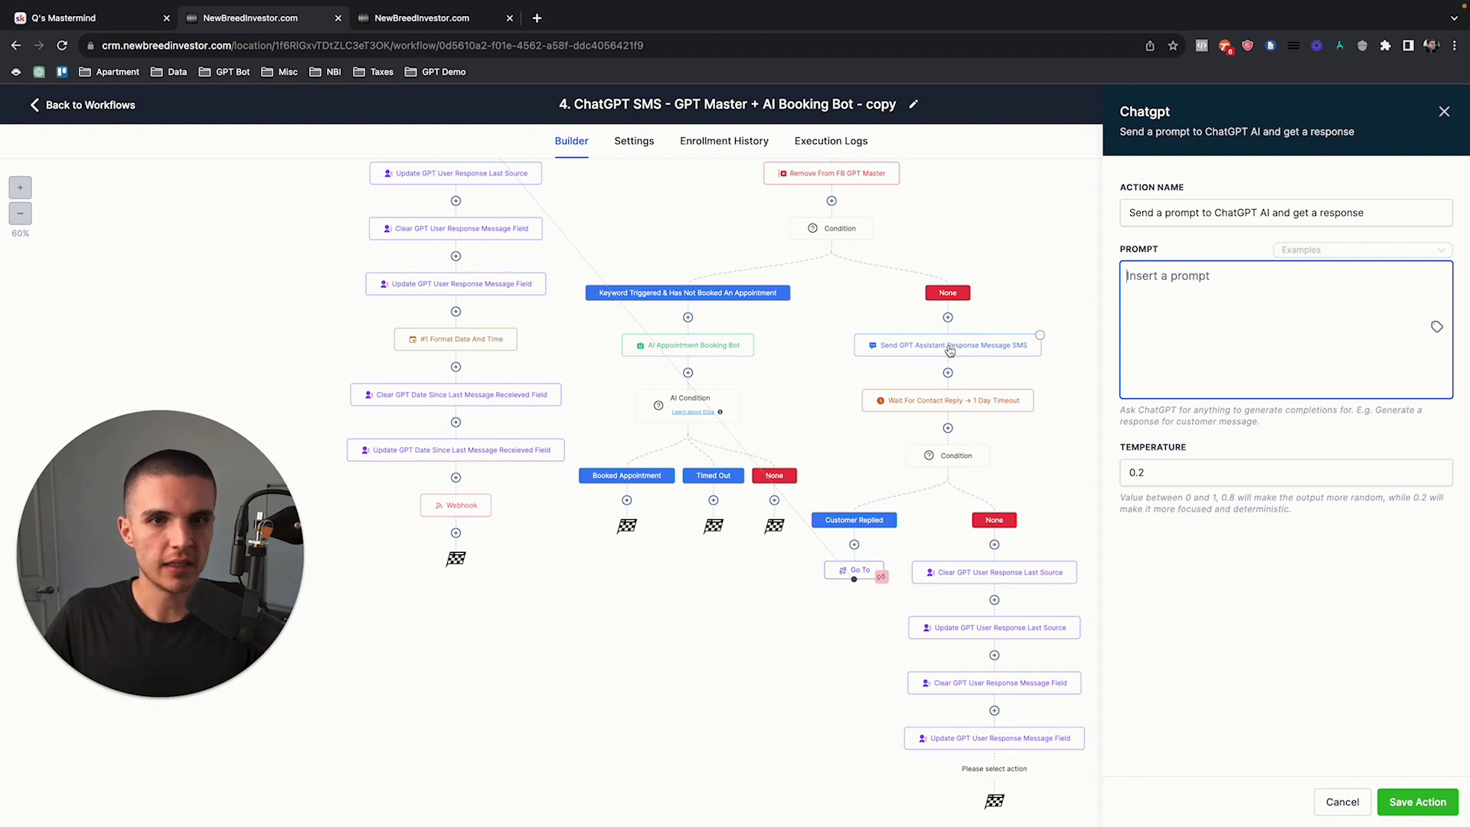
scroll(950, 344, "up", 1)
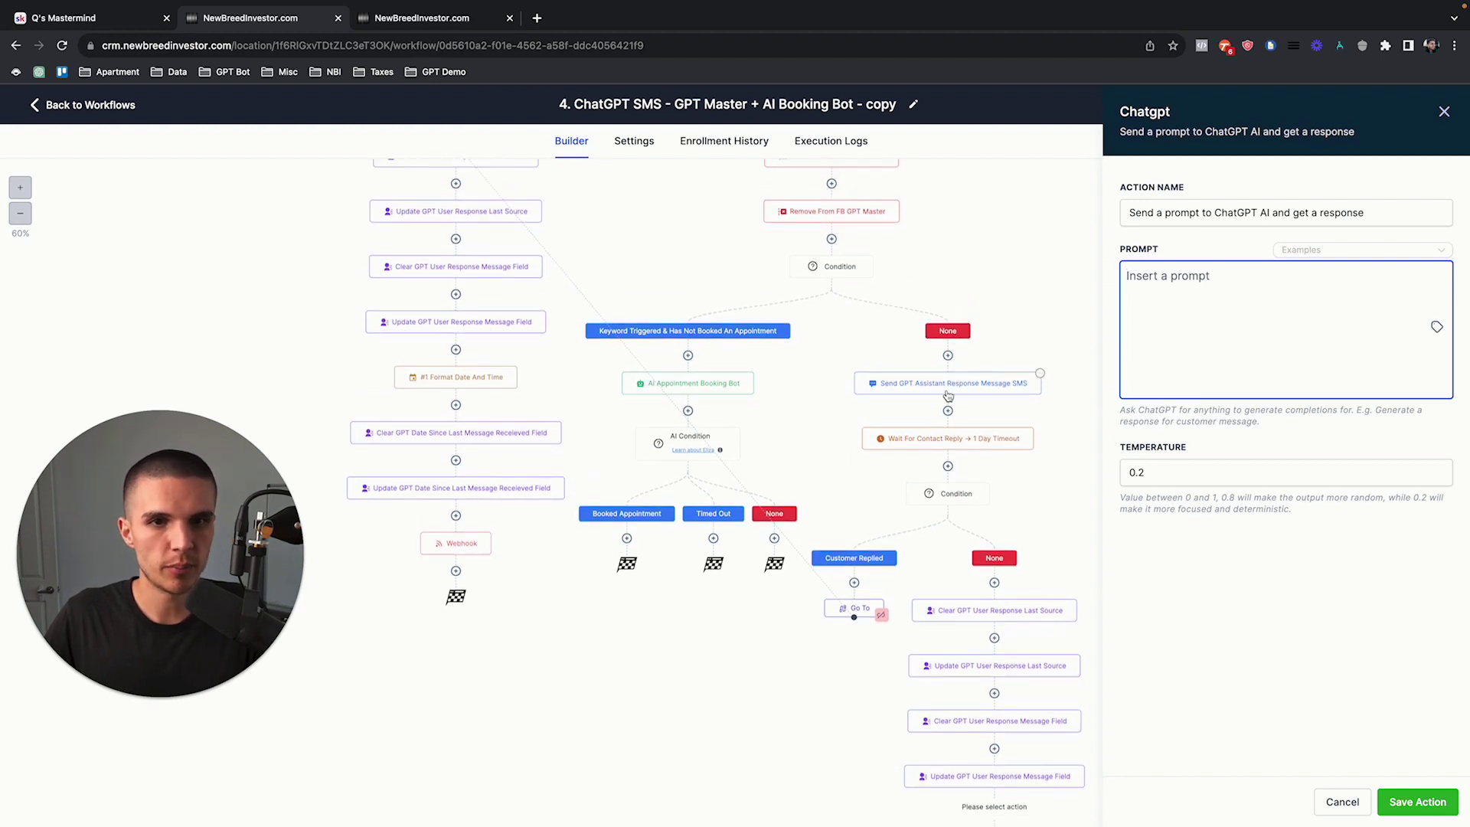
left_click(1437, 327)
scroll(1389, 418, "down", 2)
scroll(1386, 407, "up", 2)
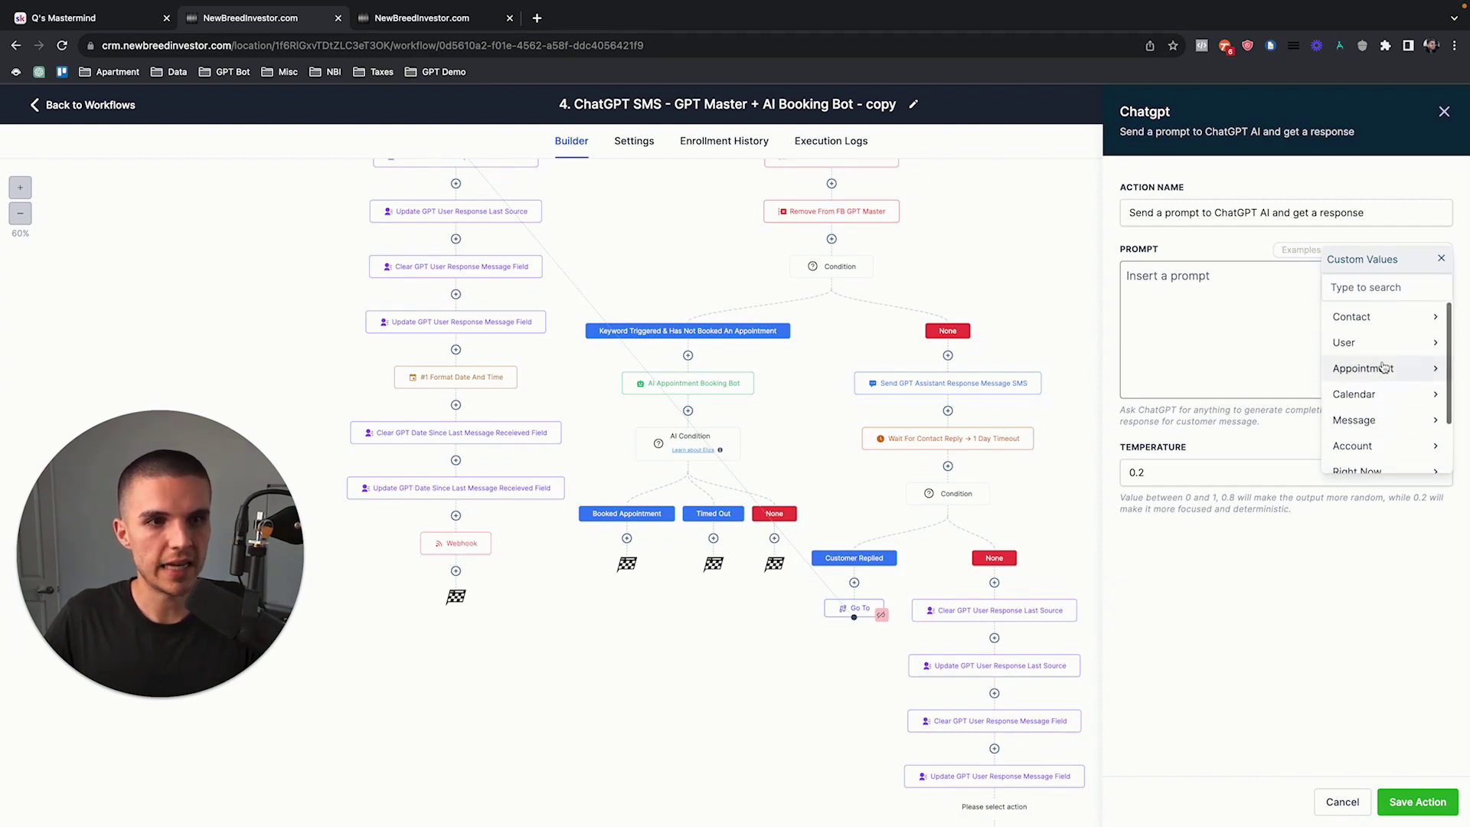
left_click(1391, 316)
scroll(1378, 413, "down", 3)
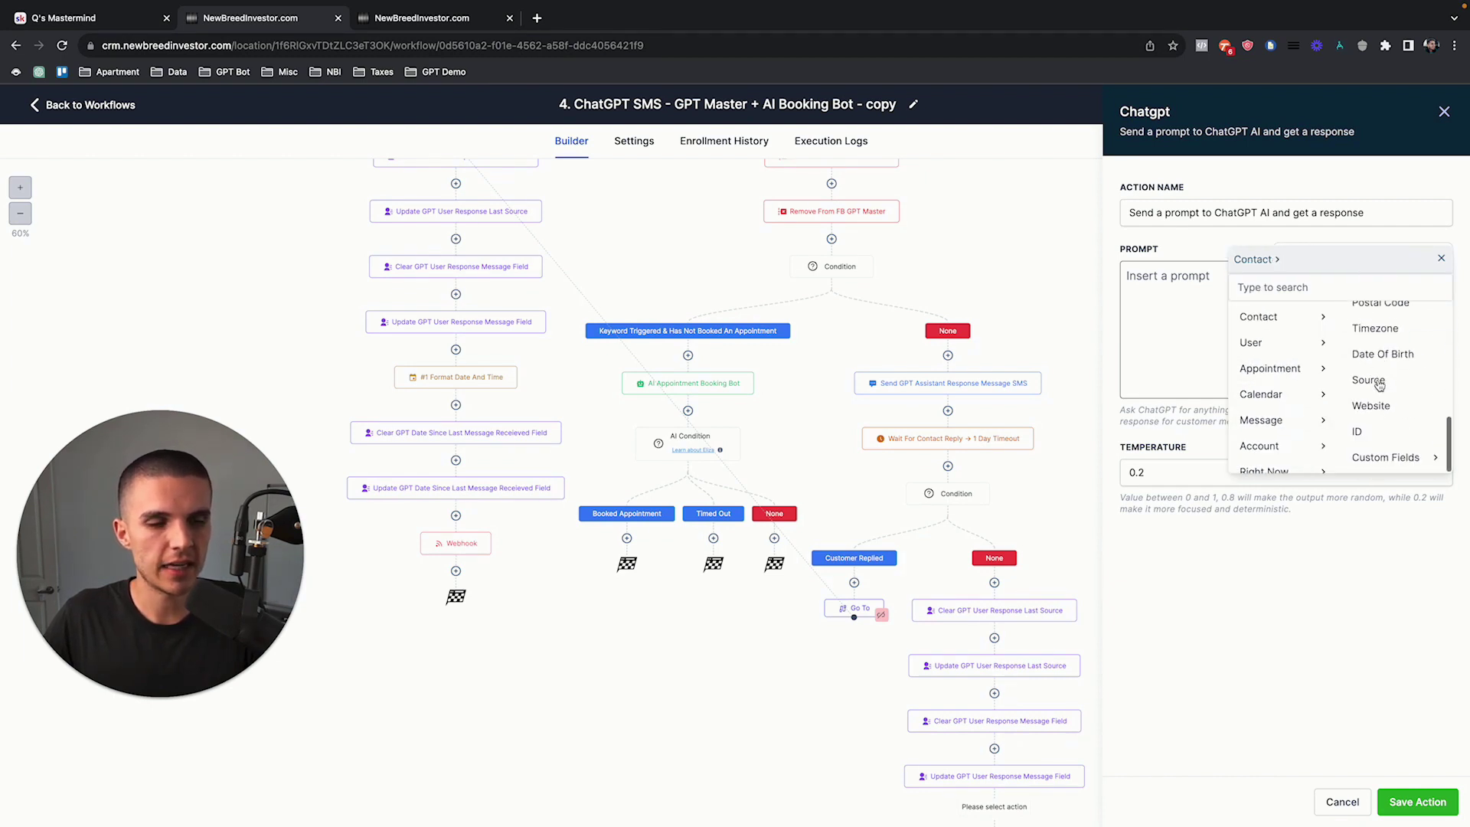
left_click(1387, 457)
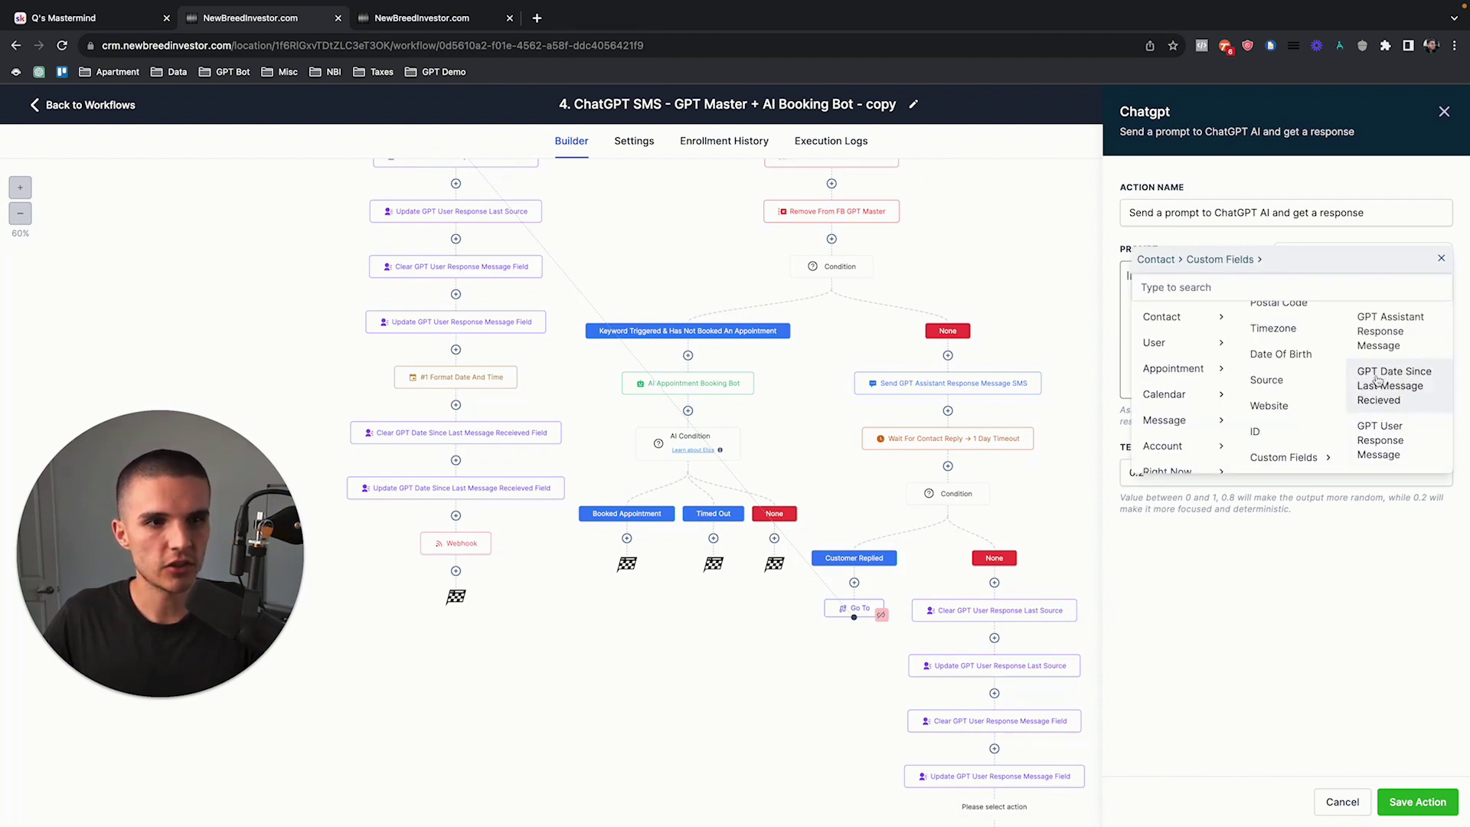
left_click(1440, 261)
Step: Begin the ChatGPT prompt with "Mandatory: 160 characters or less."
left_click(1189, 274)
type("mA")
key("super+a")
type("Ma")
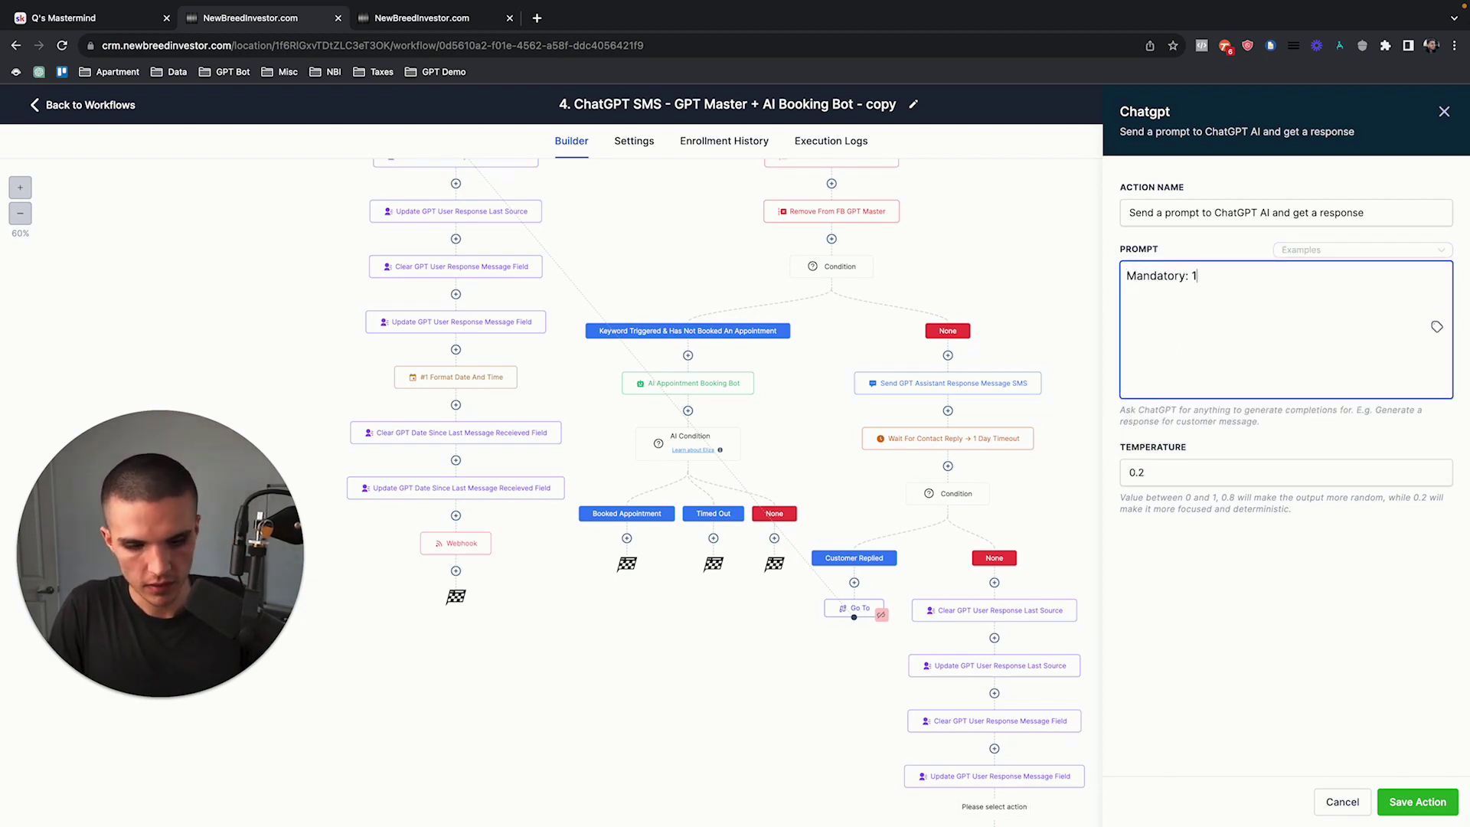
type("ndatory: 160 characters or less.")
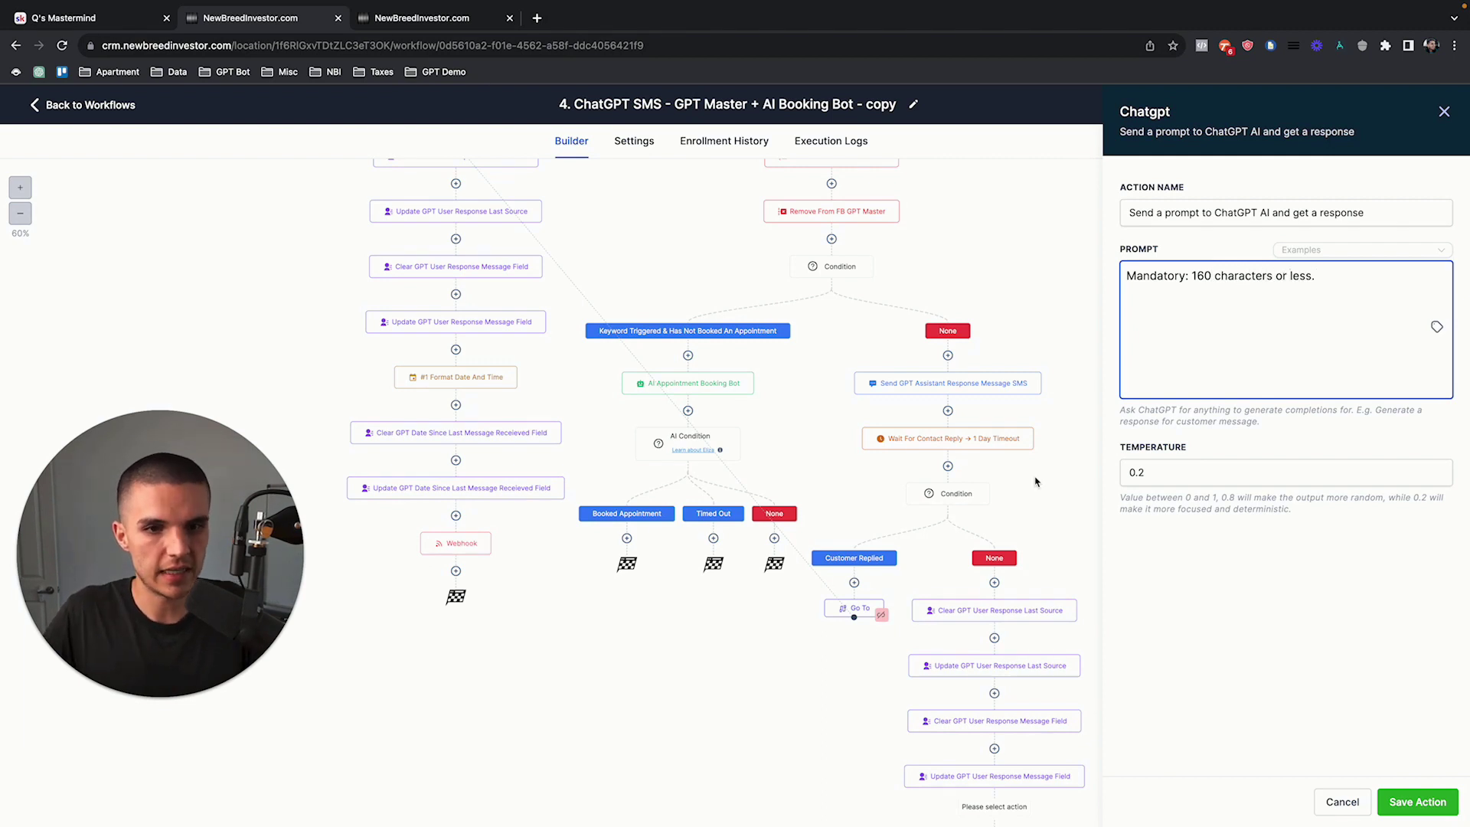
scroll(1025, 551, "down", 3)
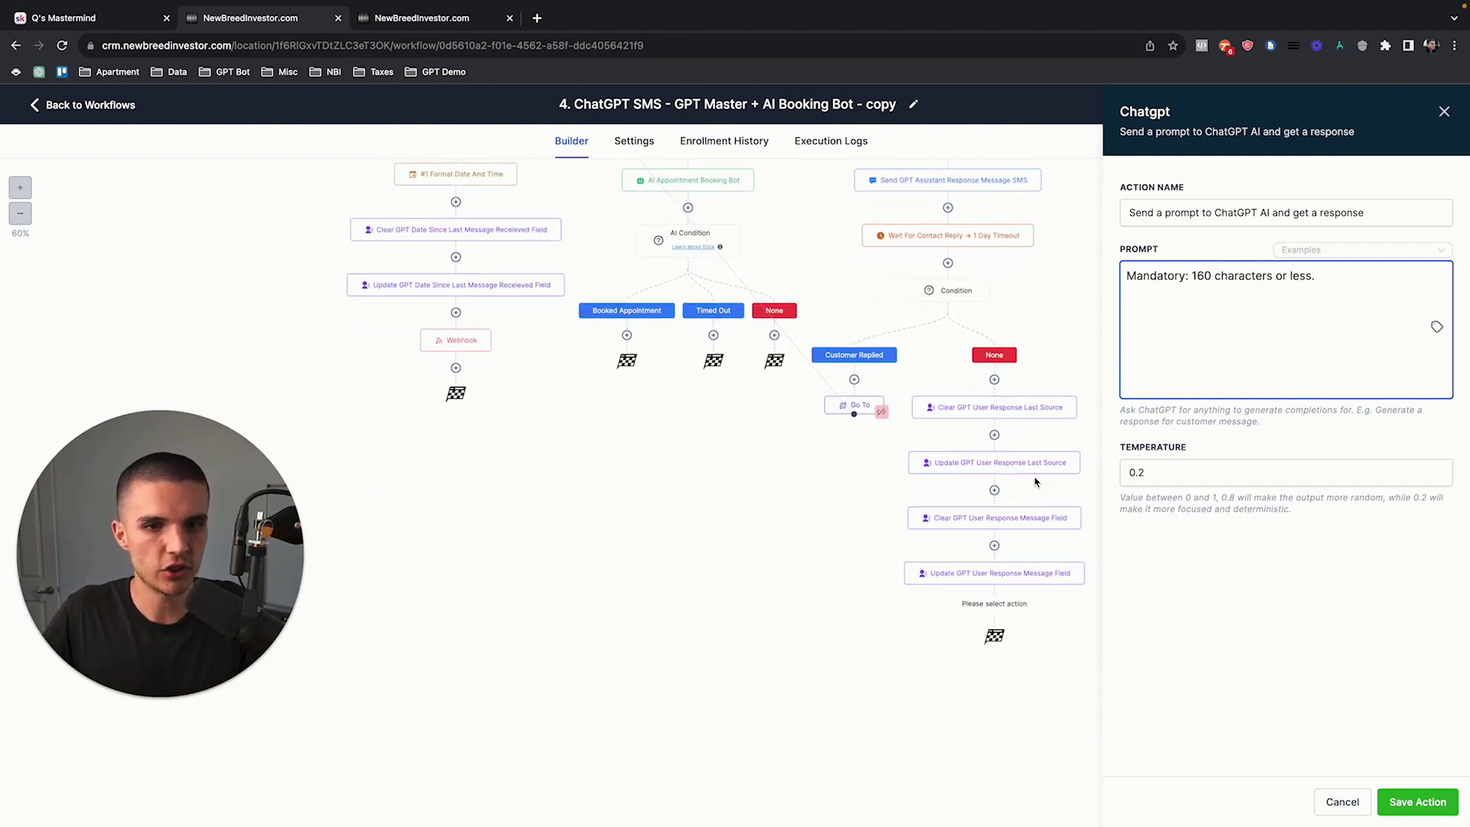
type("less. ")
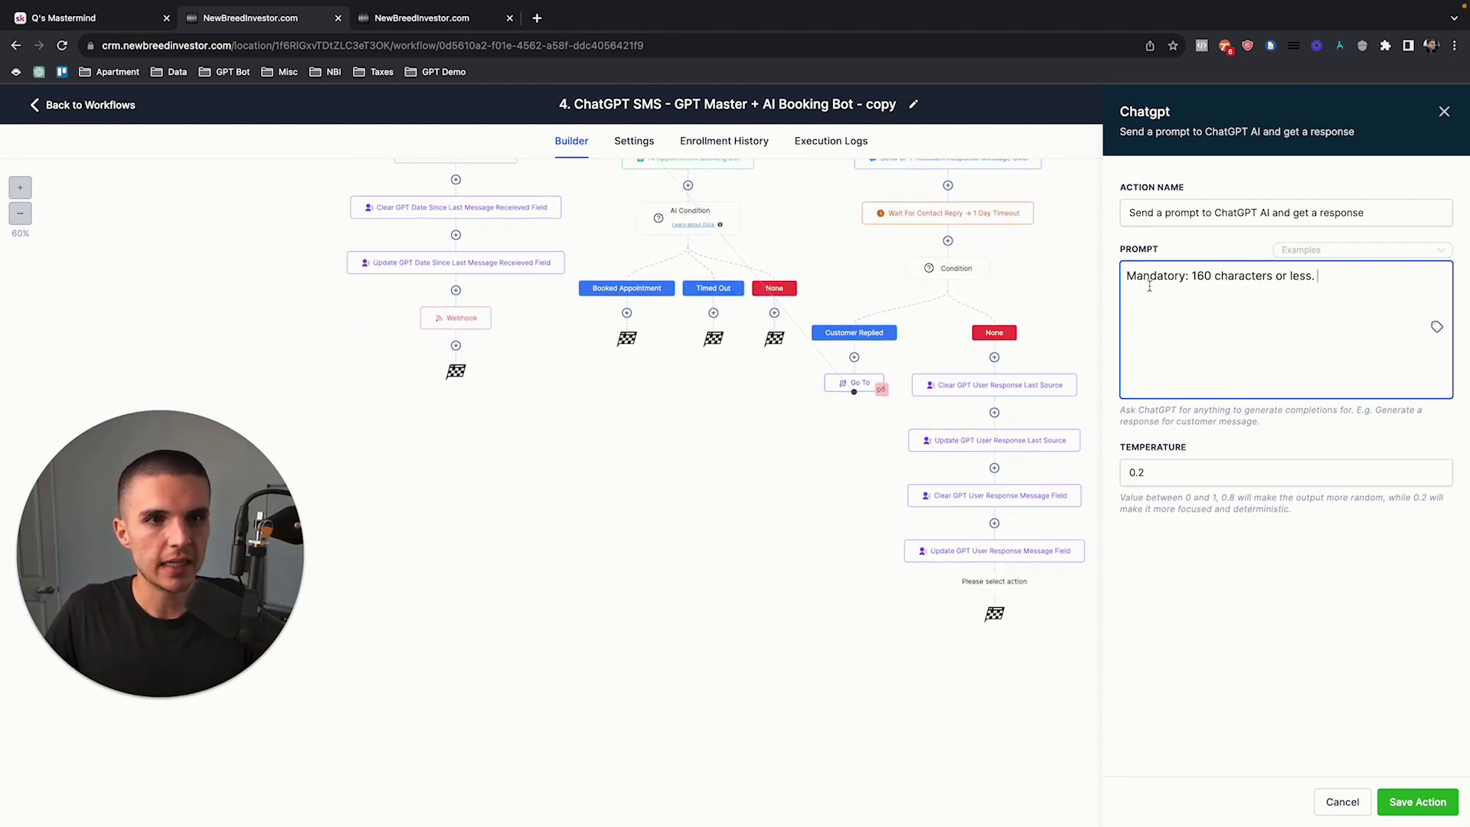
Step: Add "You are following up with" to the prompt, followed by the contact's first name custom value
type("You are following up with")
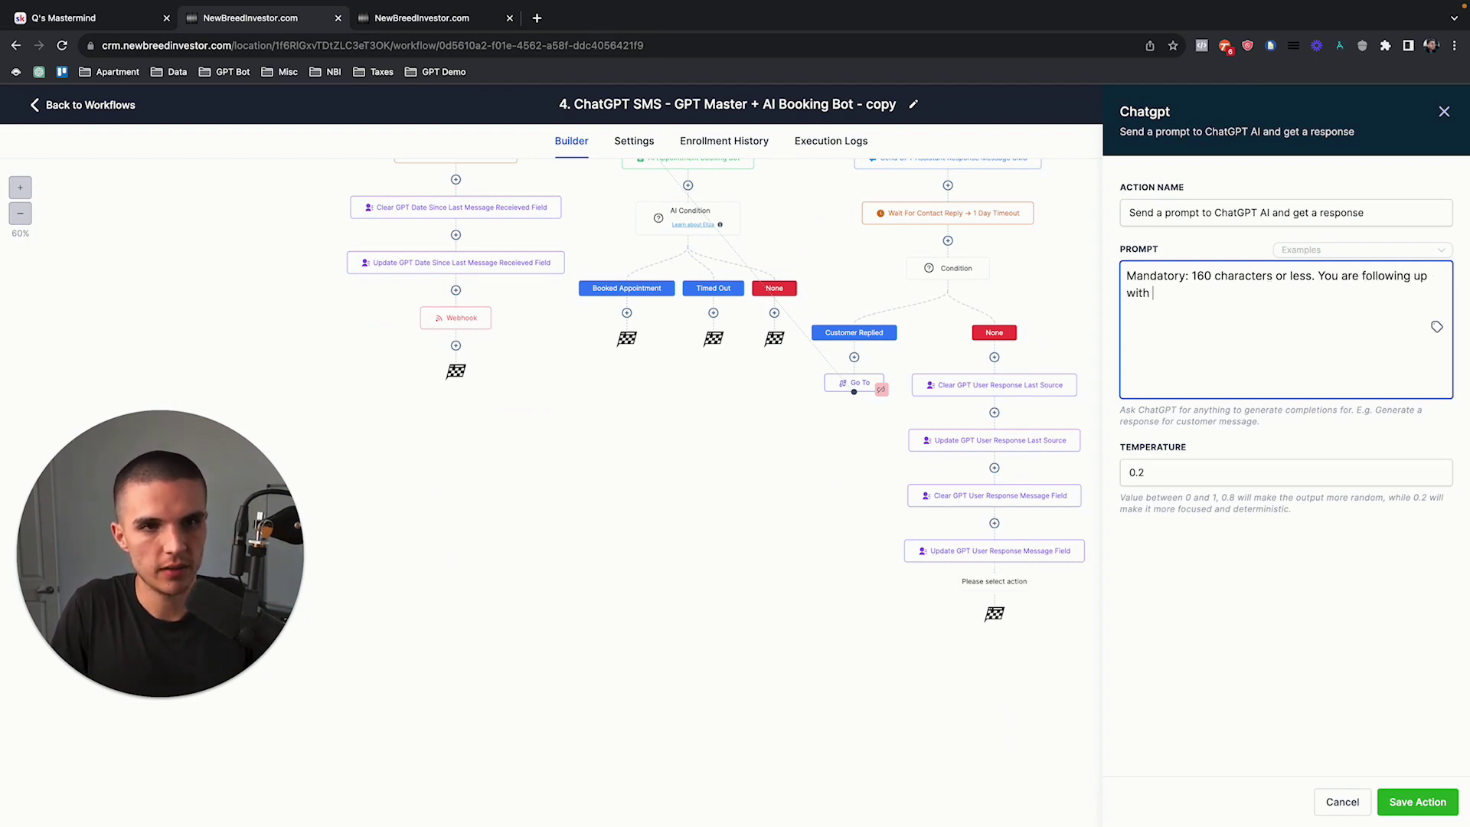
left_click(1435, 326)
left_click(1425, 325)
left_click(1367, 342)
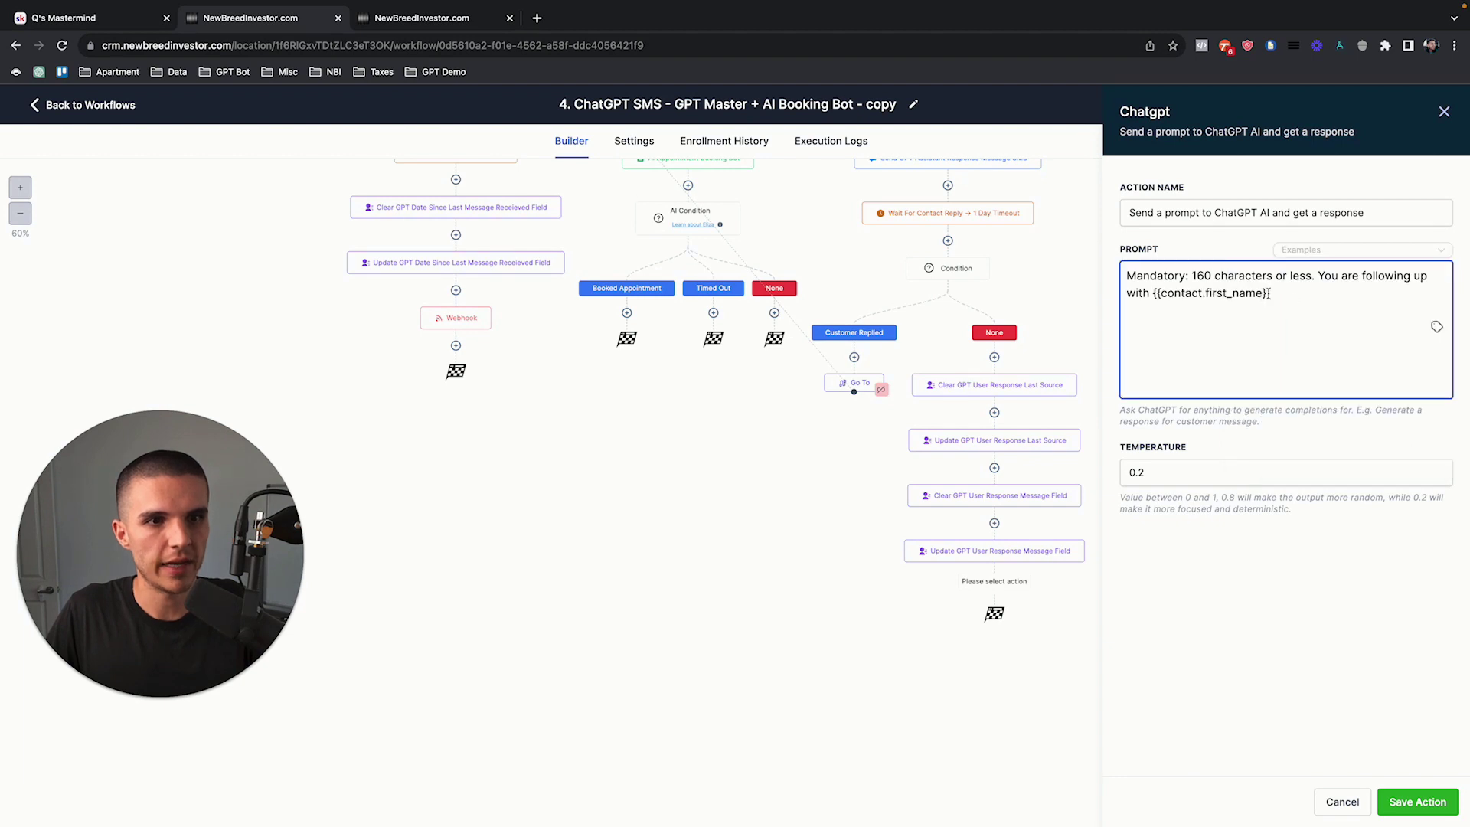
left_click_drag(1276, 296, 1226, 301)
left_click(1225, 301)
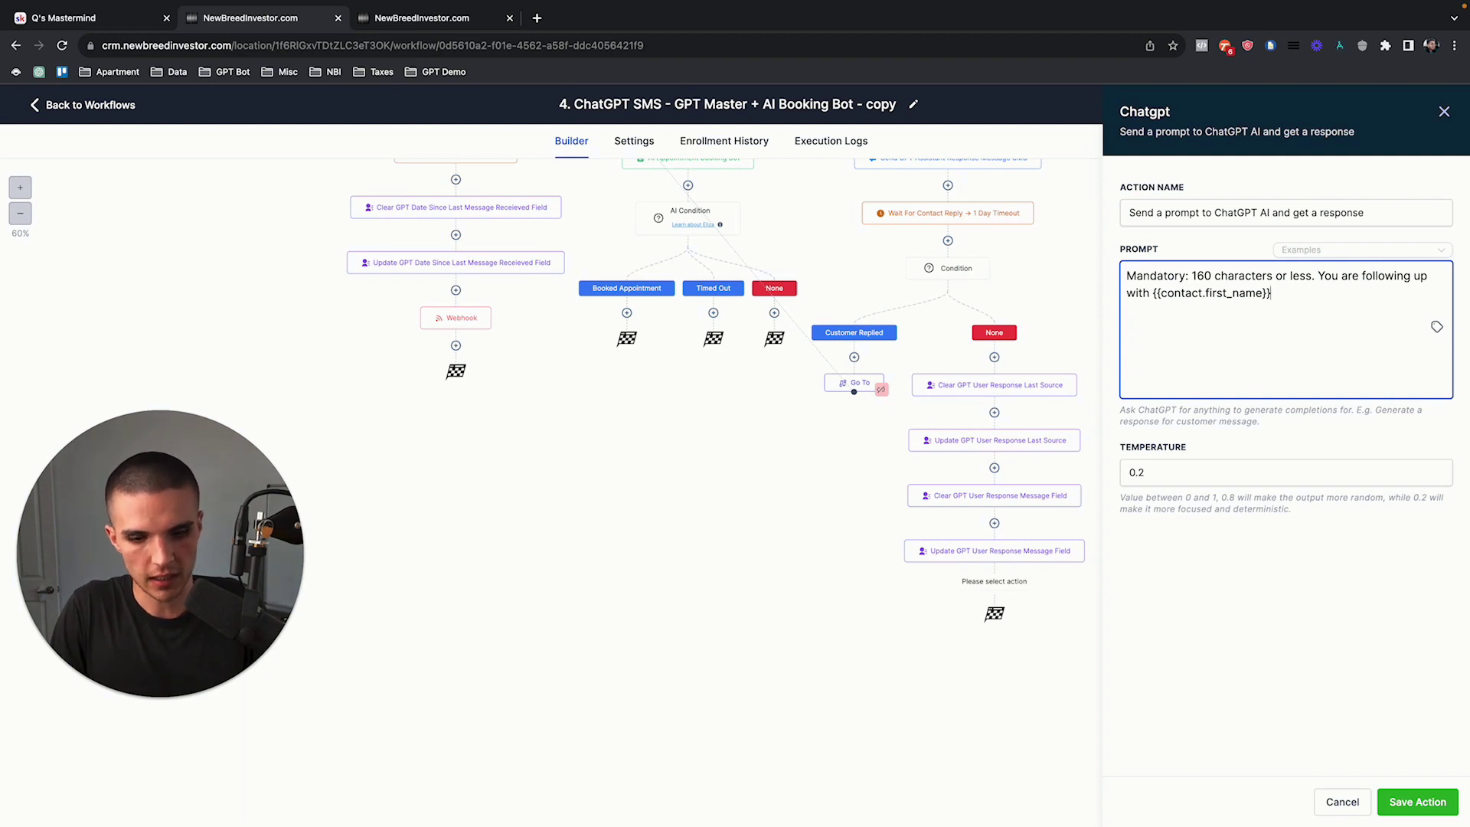
Step: Continue the prompt: they did not respond to the last text message, generate a new variation, and "Here is the previous message you sent:"
type("not respond to your last text message that you sent. Please gener")
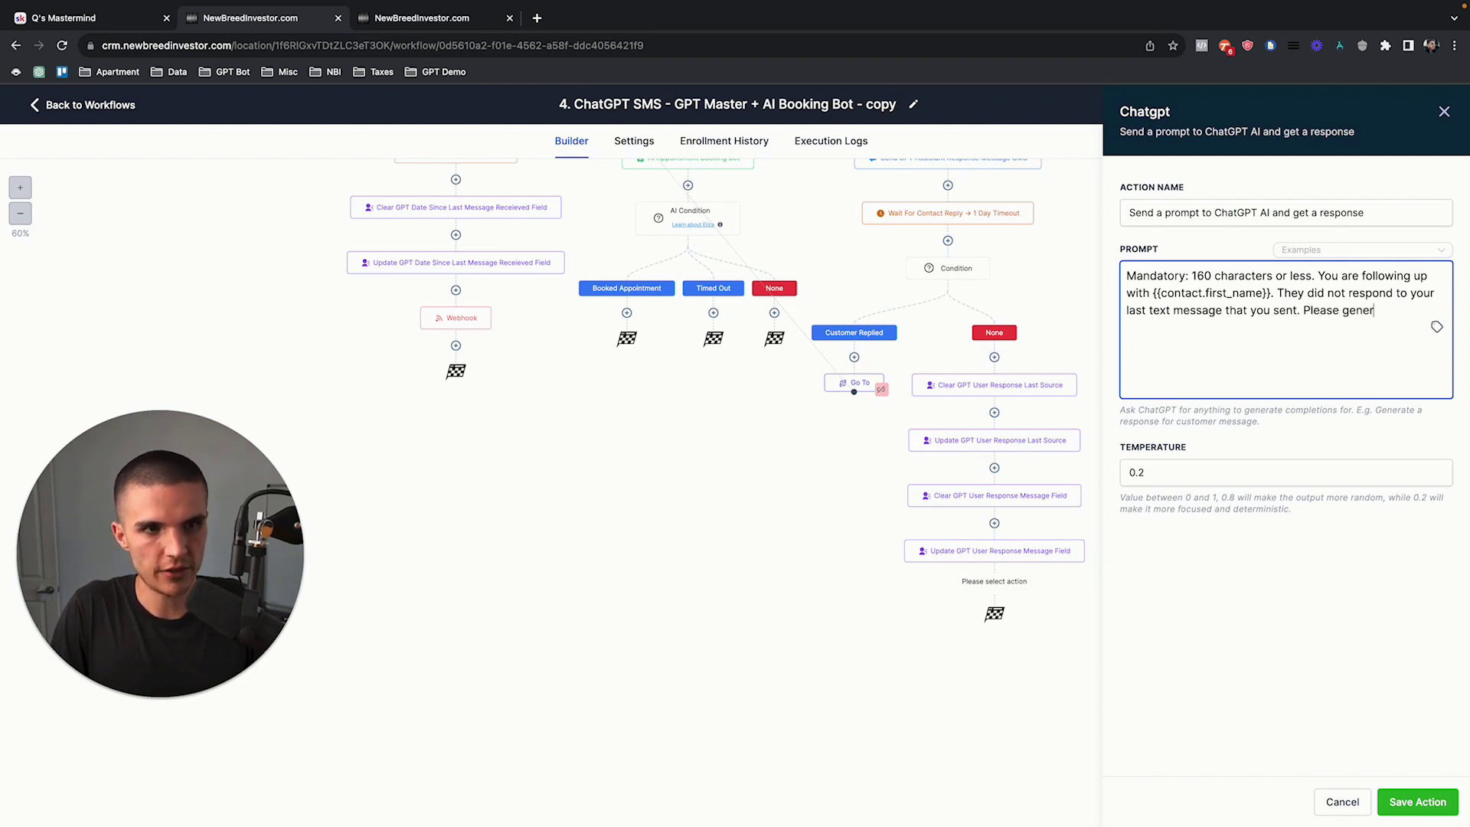
type("iation of the previous message that you")
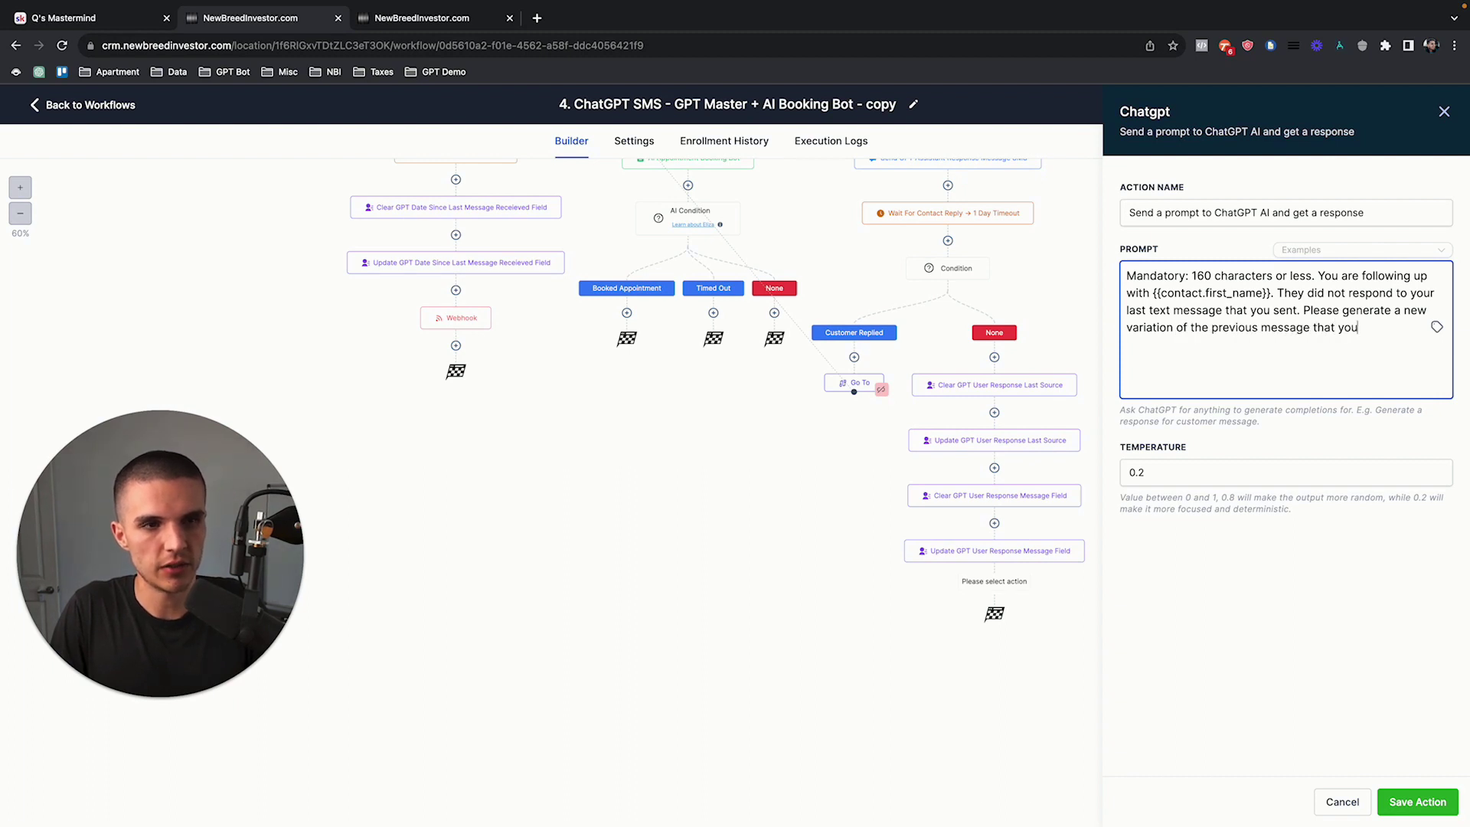
type(" sent. Here is")
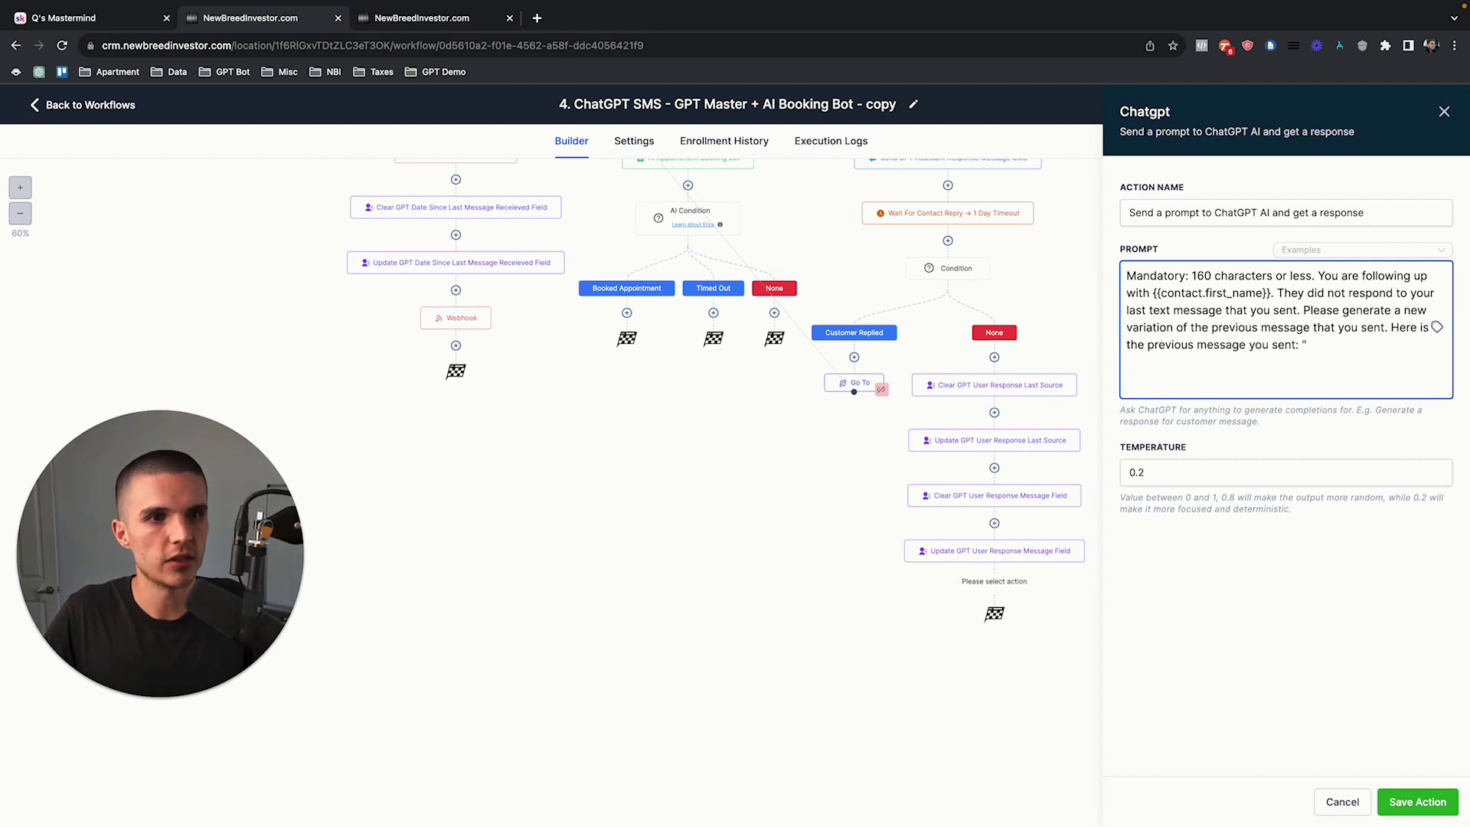
Step: Insert the contact's GPT Assistant Response Message custom field in quotation marks, and save the ChatGPT action and the workflow
left_click(1437, 327)
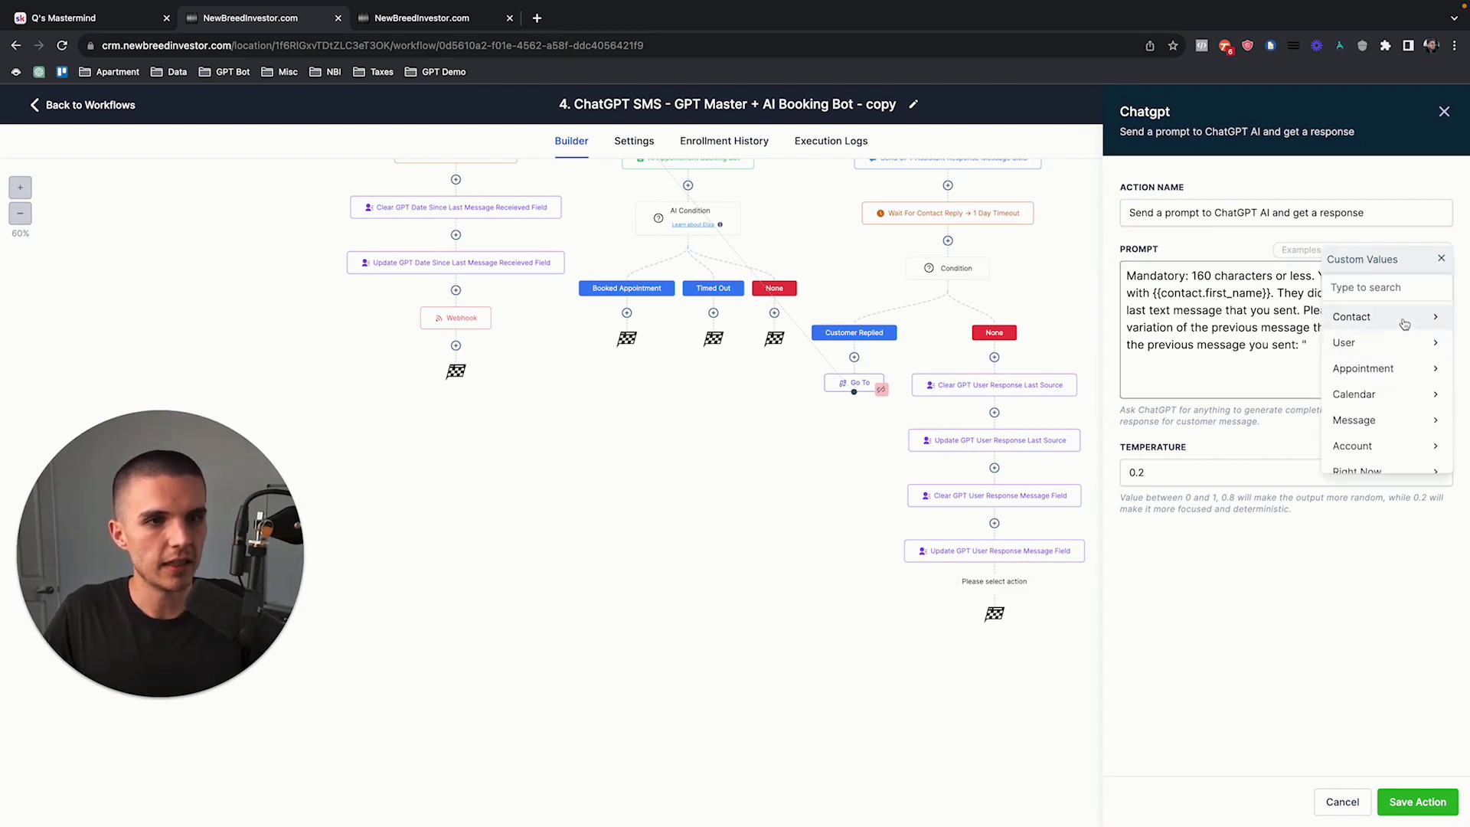
left_click(1355, 316)
scroll(1408, 353, "down", 3)
left_click(1407, 456)
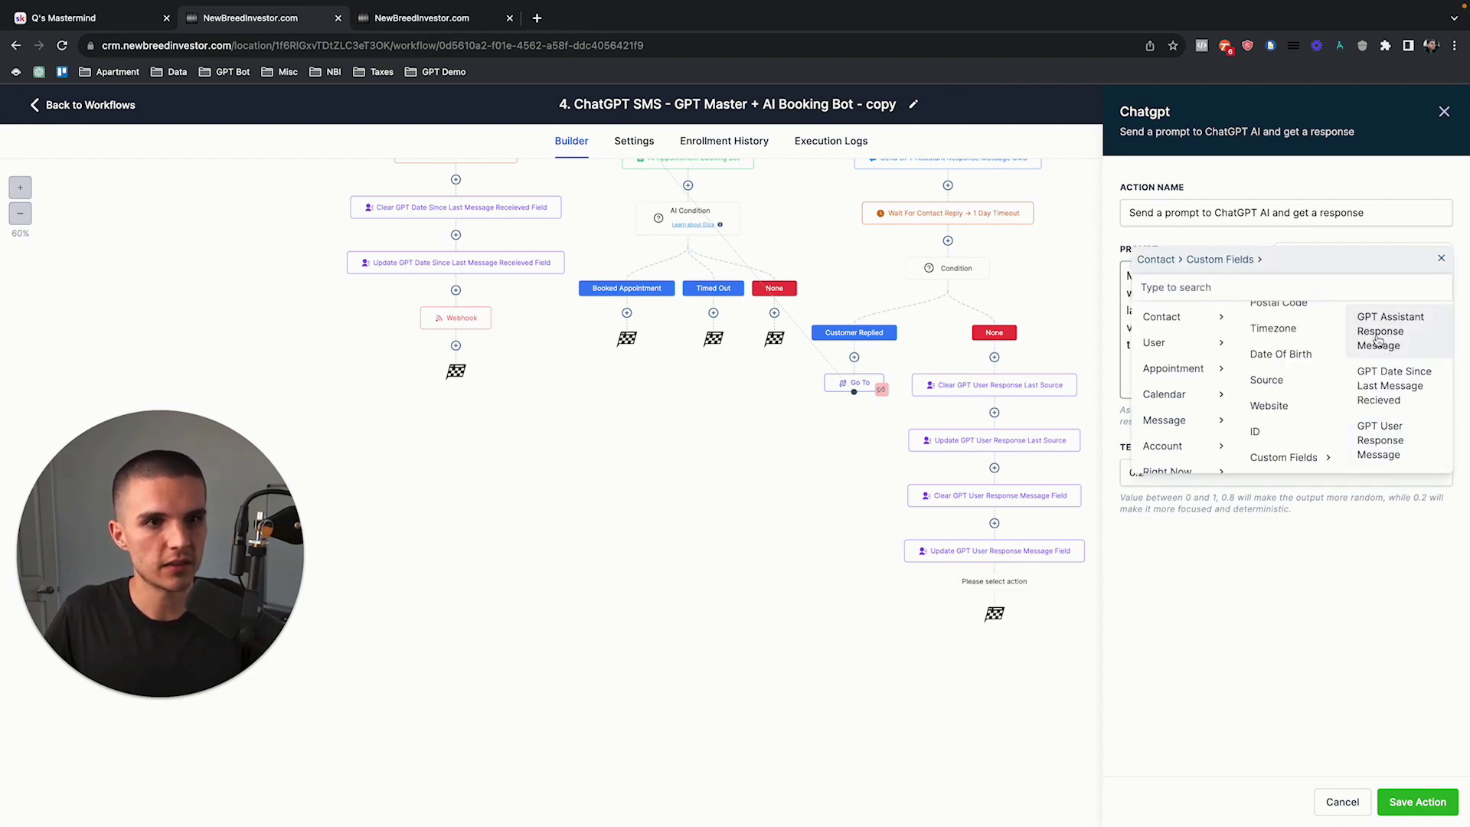
left_click(1376, 340)
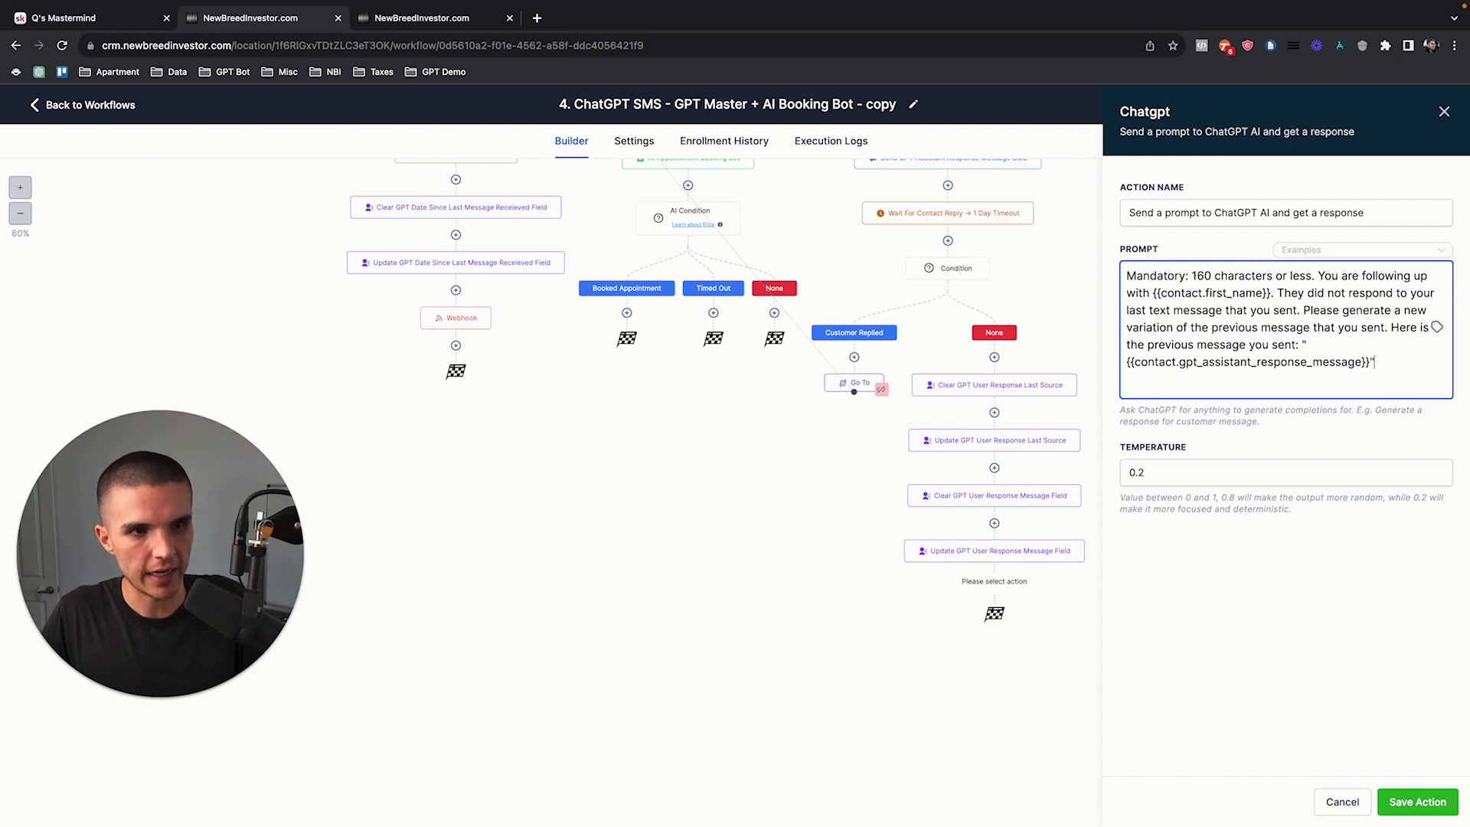
left_click(1417, 801)
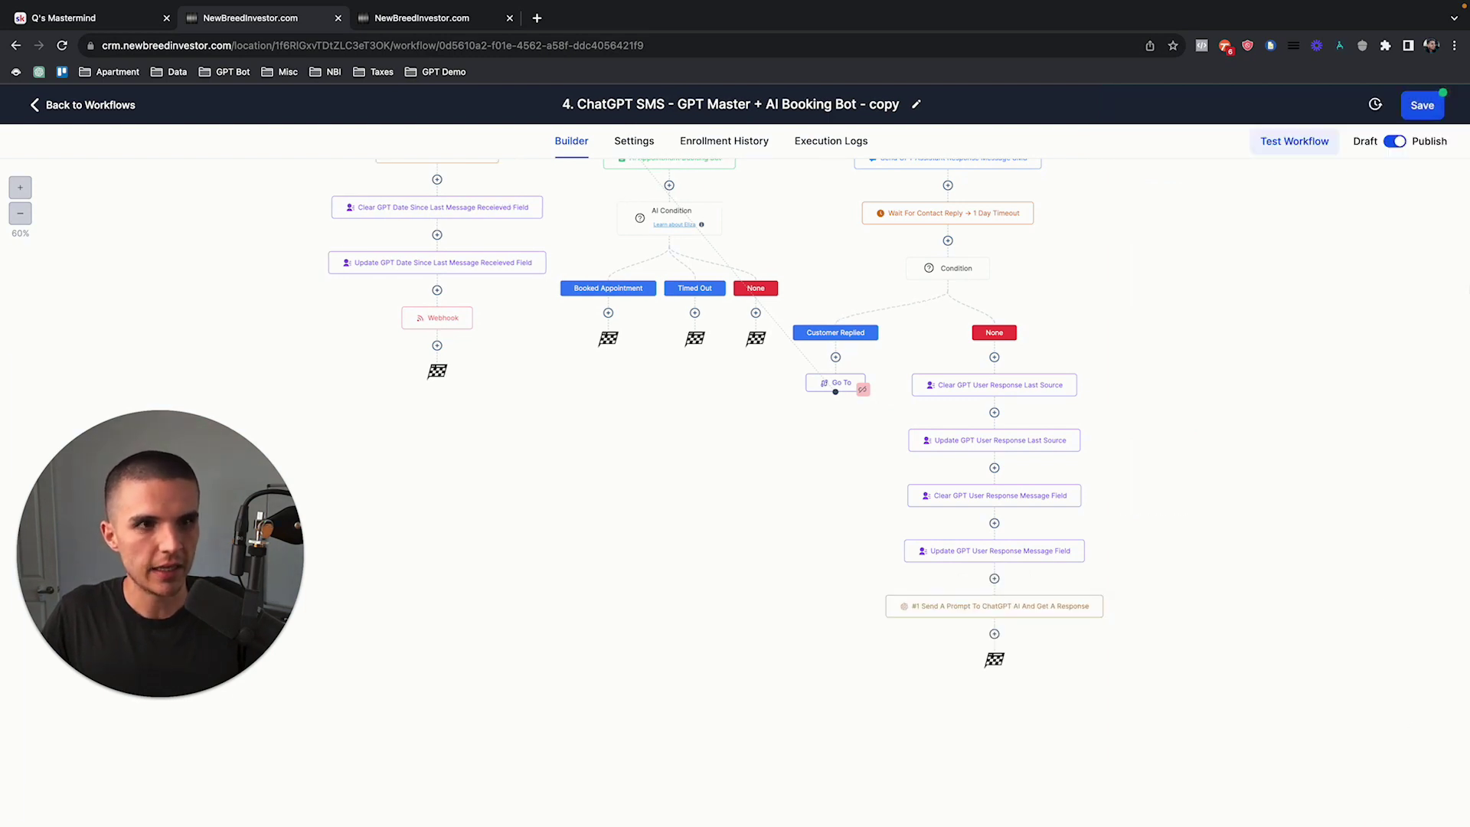
left_click(1422, 105)
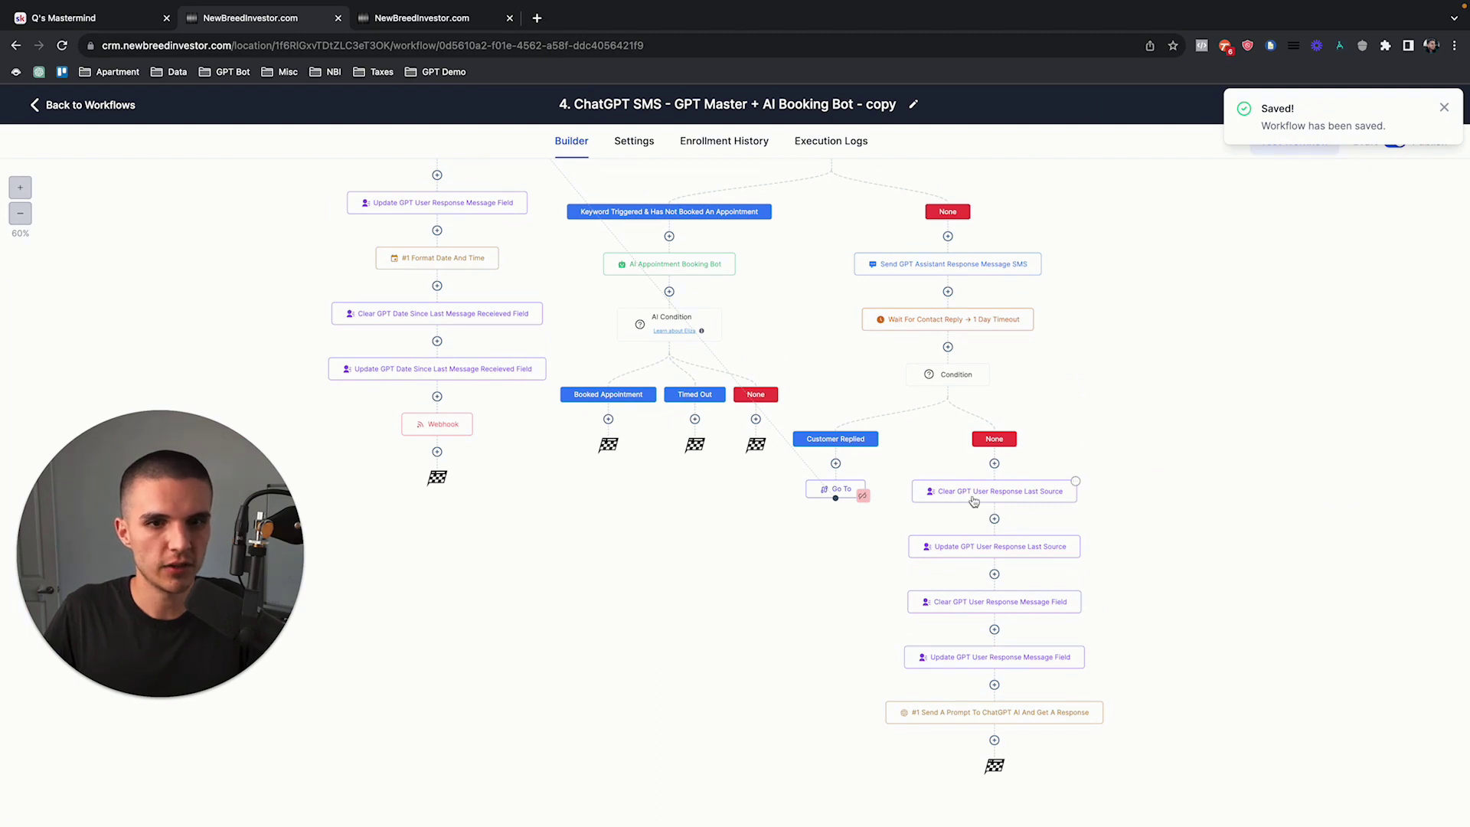
Step: Reopen the ChatGPT action and review how its prompt references the GPT assistant response message, and close it
scroll(993, 602, "down", 2)
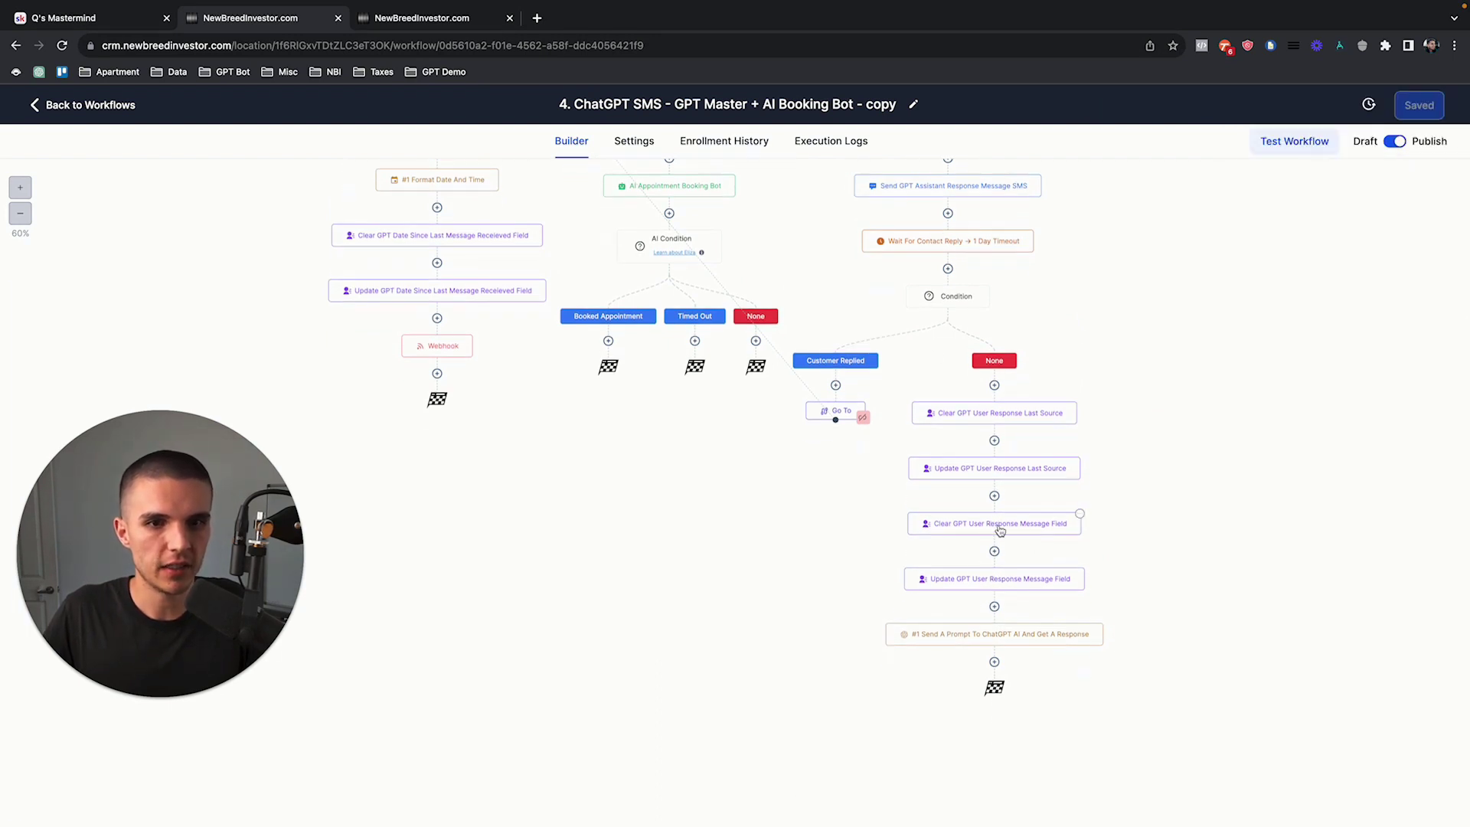
left_click(998, 635)
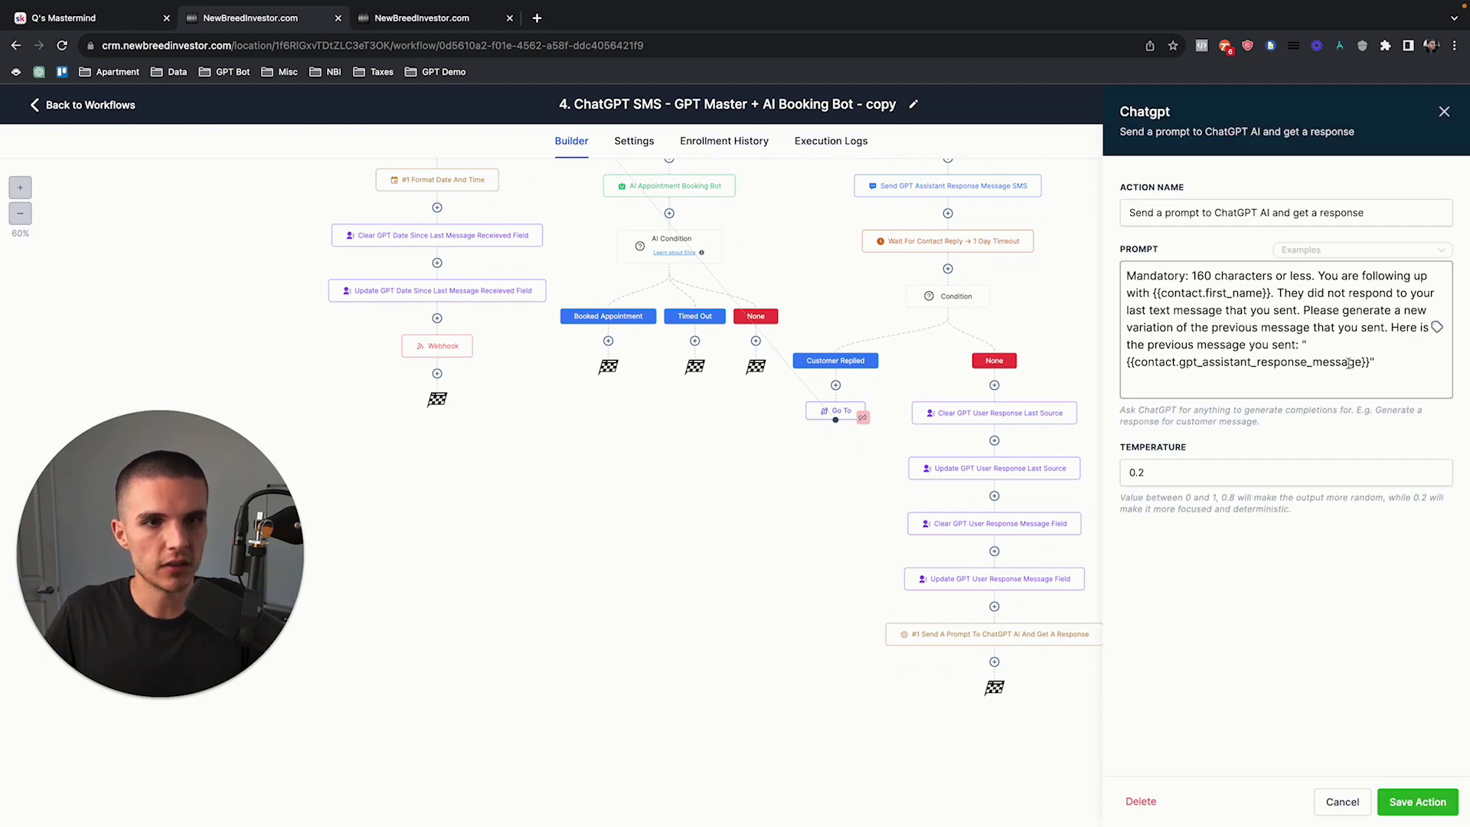
scroll(1029, 307, "up", 4)
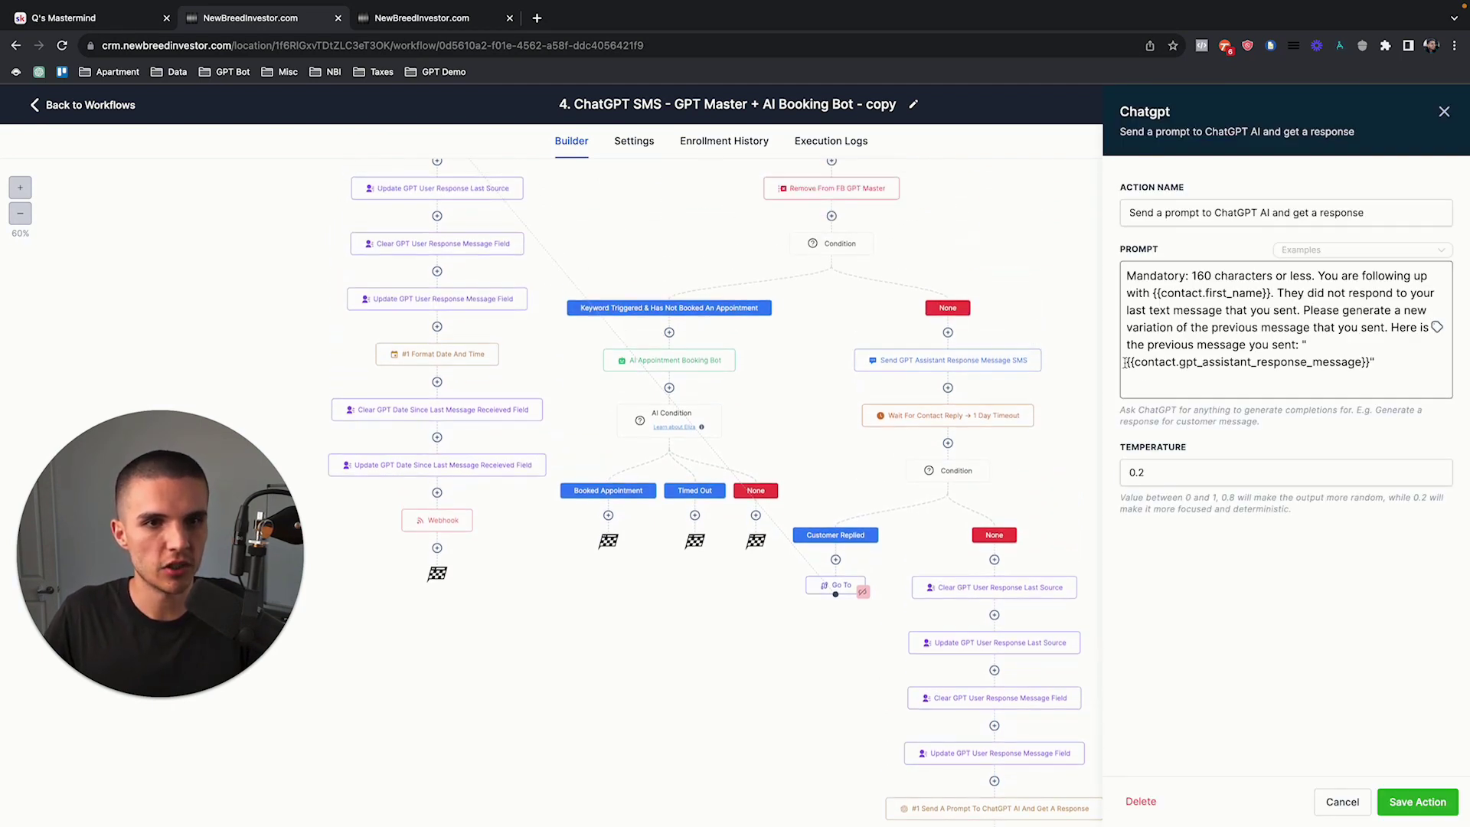
left_click_drag(1124, 363, 1405, 365)
left_click(1445, 112)
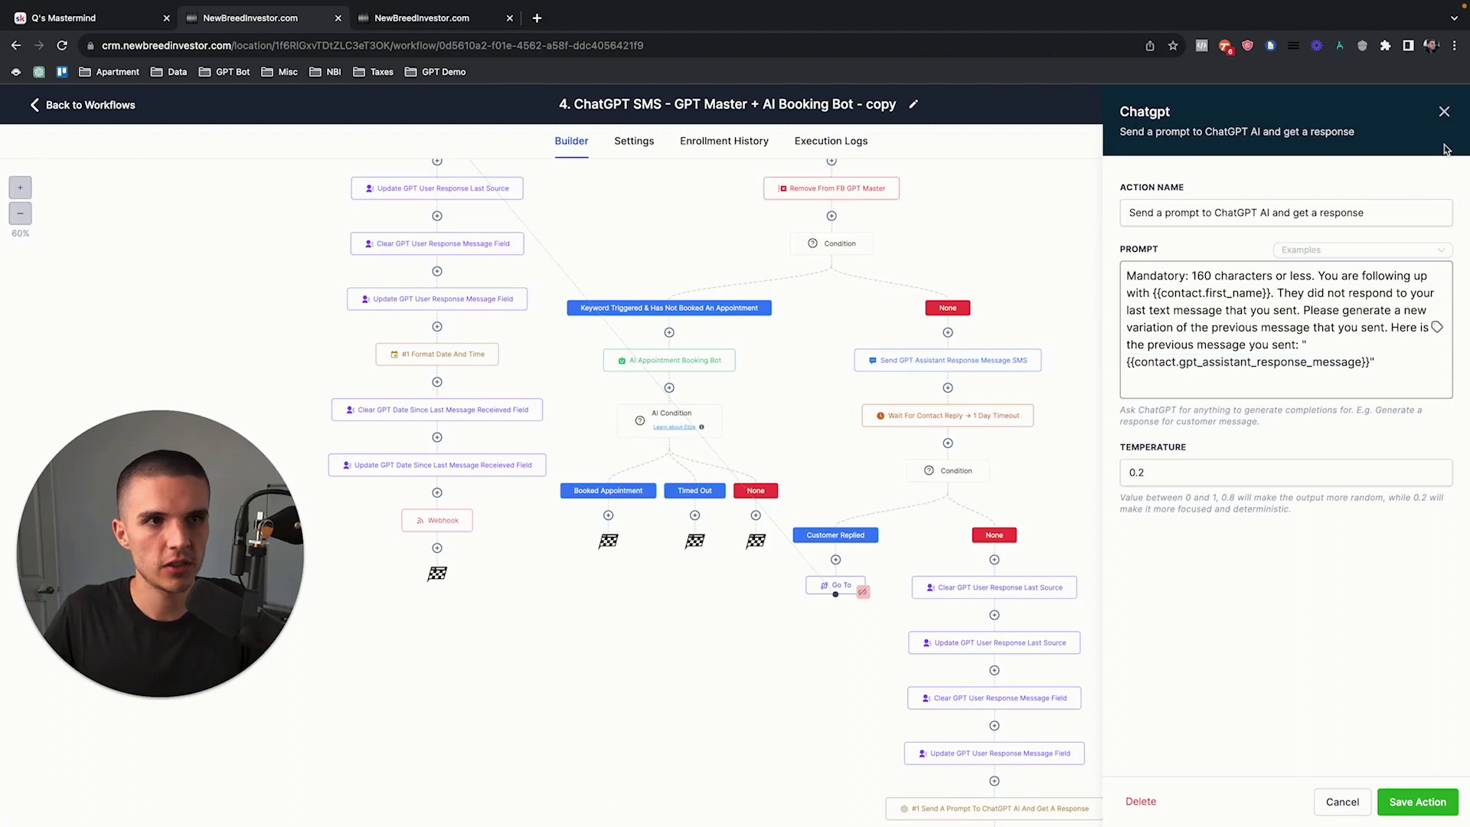
scroll(1026, 529, "down", 6)
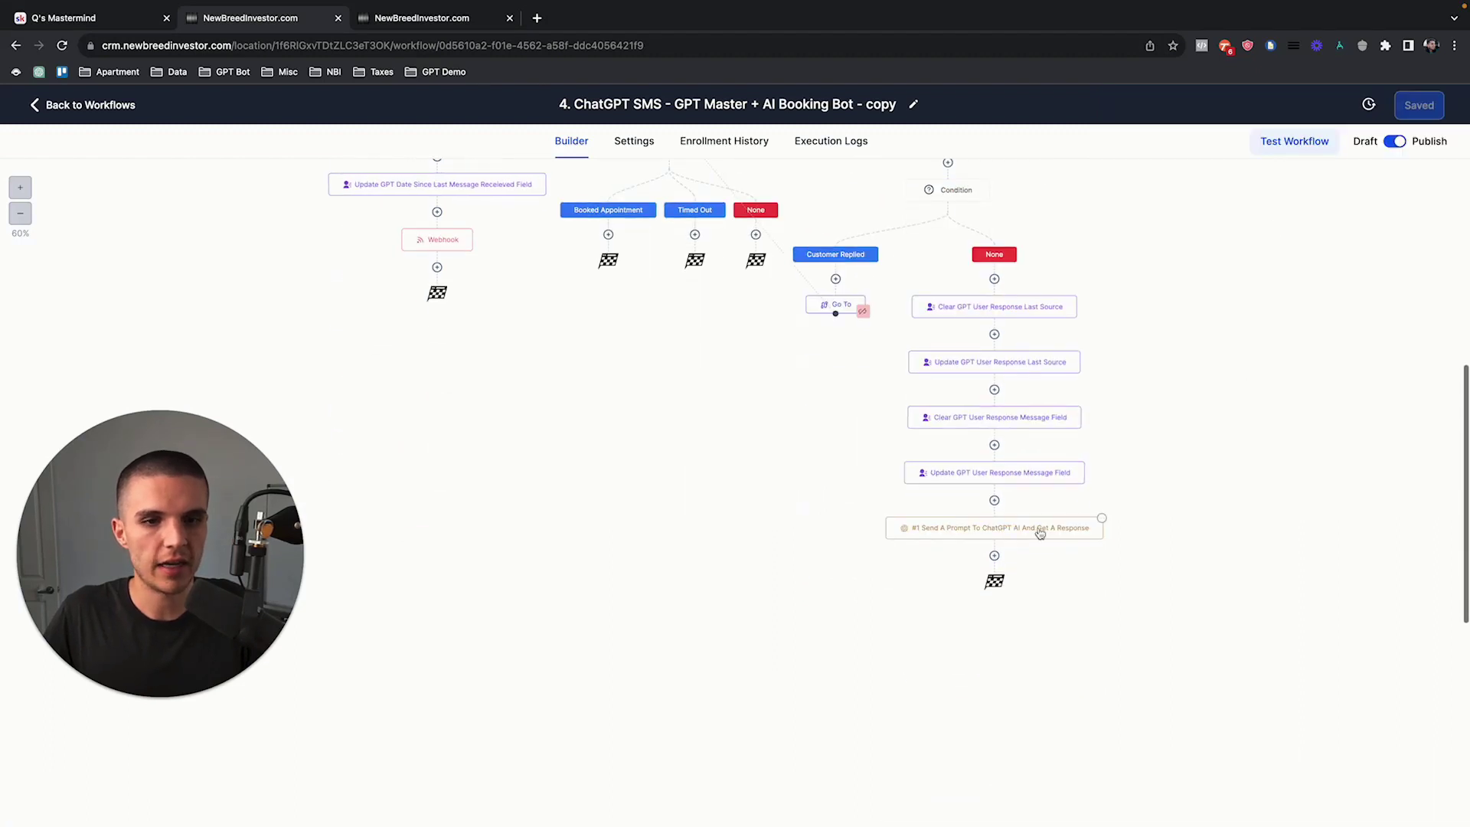
Step: Add an Update Contact Field action after the ChatGPT action that clears the GPT Assistant Response Message field, and save it
left_click(994, 557)
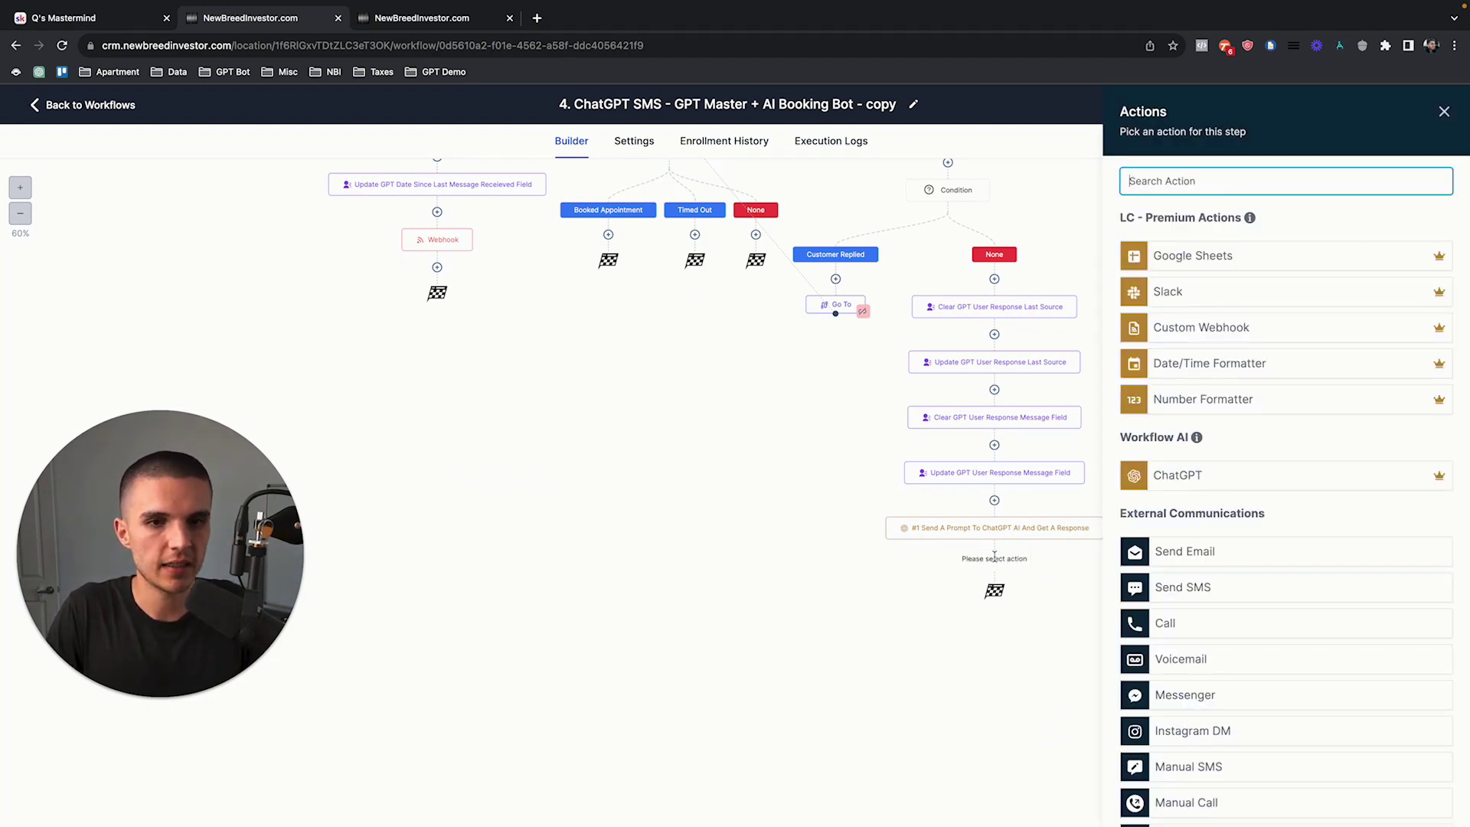
type("contact")
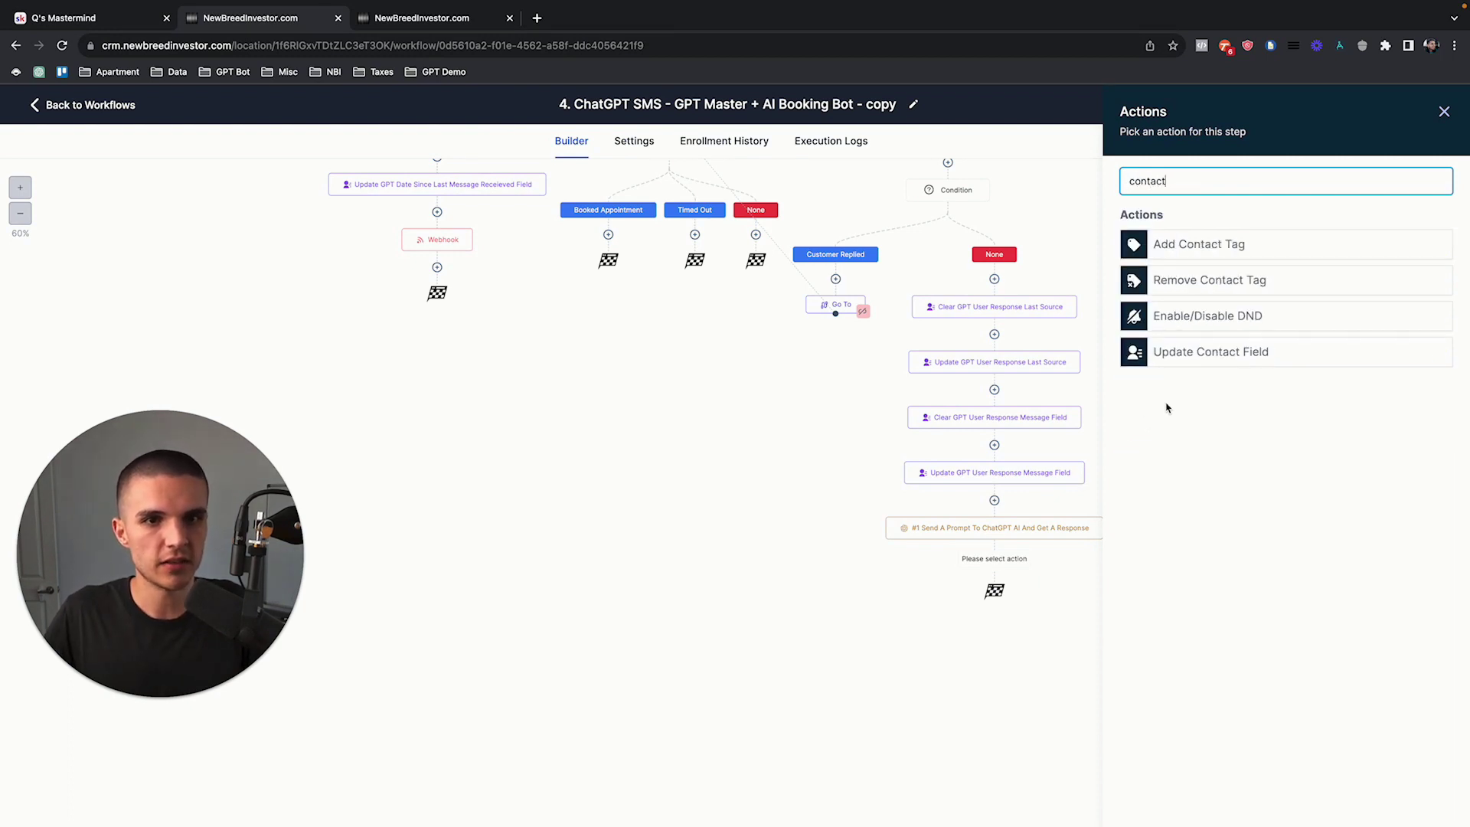
left_click(1205, 352)
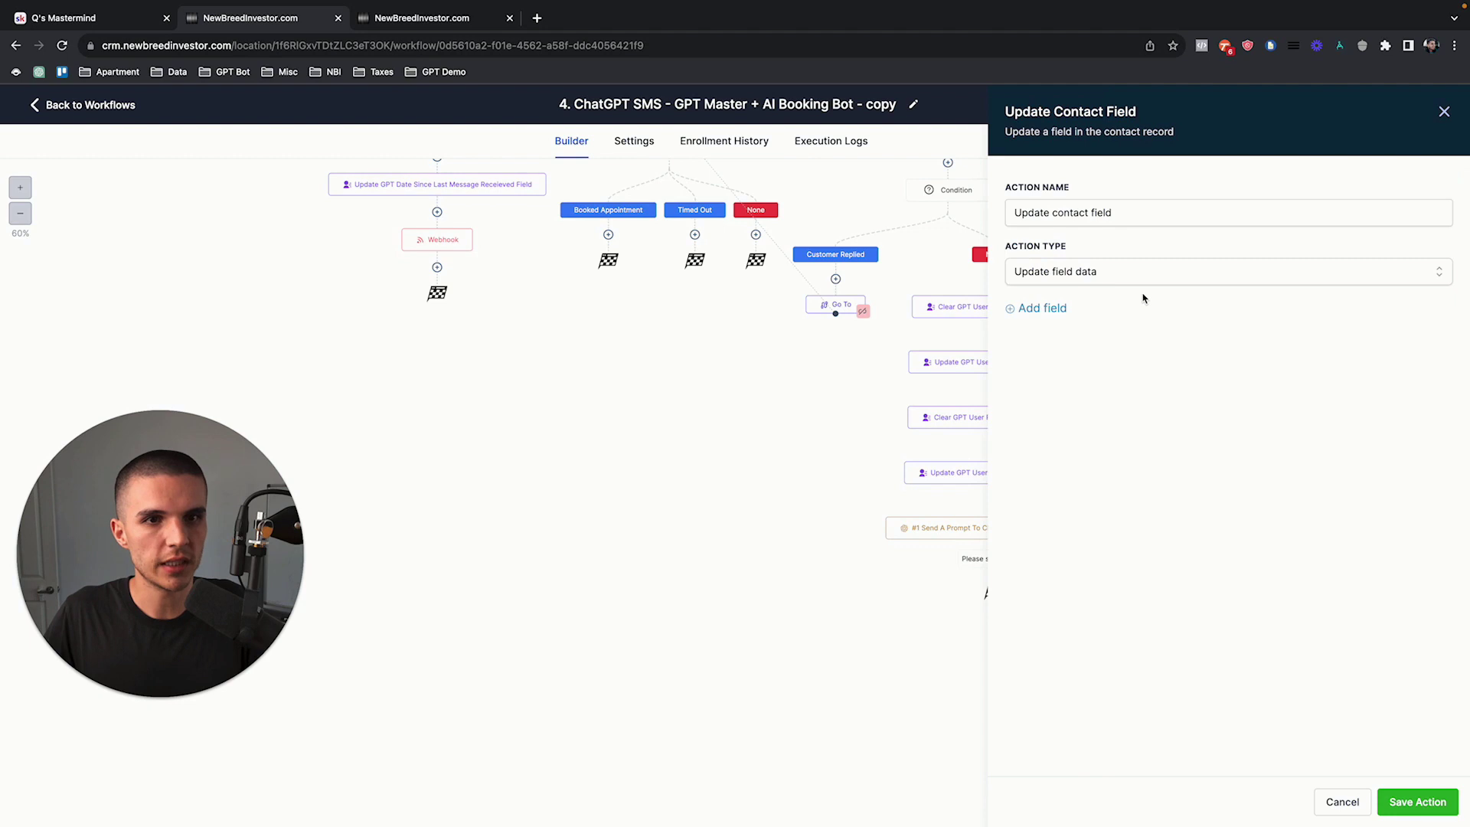
left_click(1066, 277)
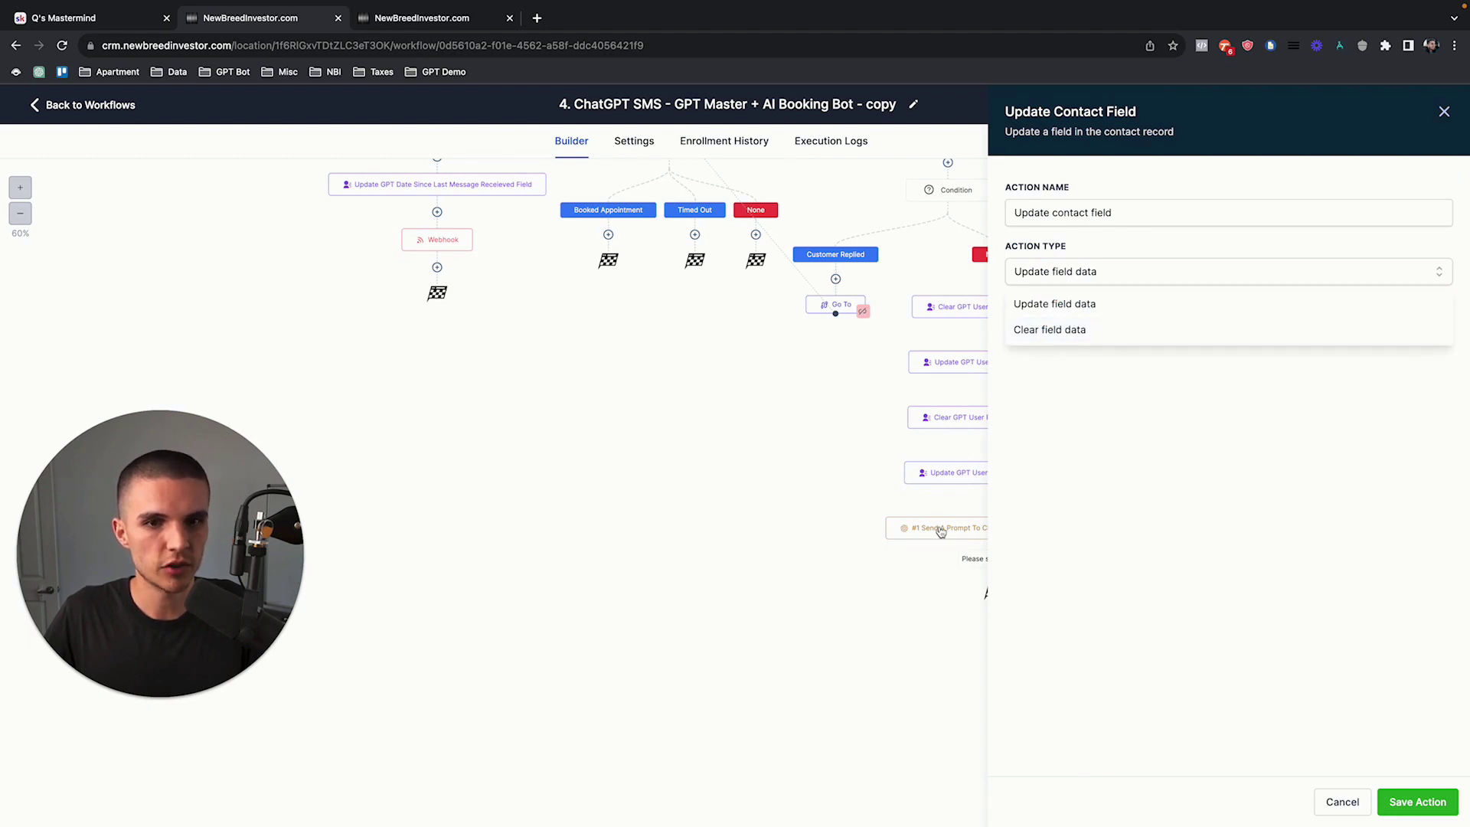
left_click(1055, 331)
left_click(1051, 308)
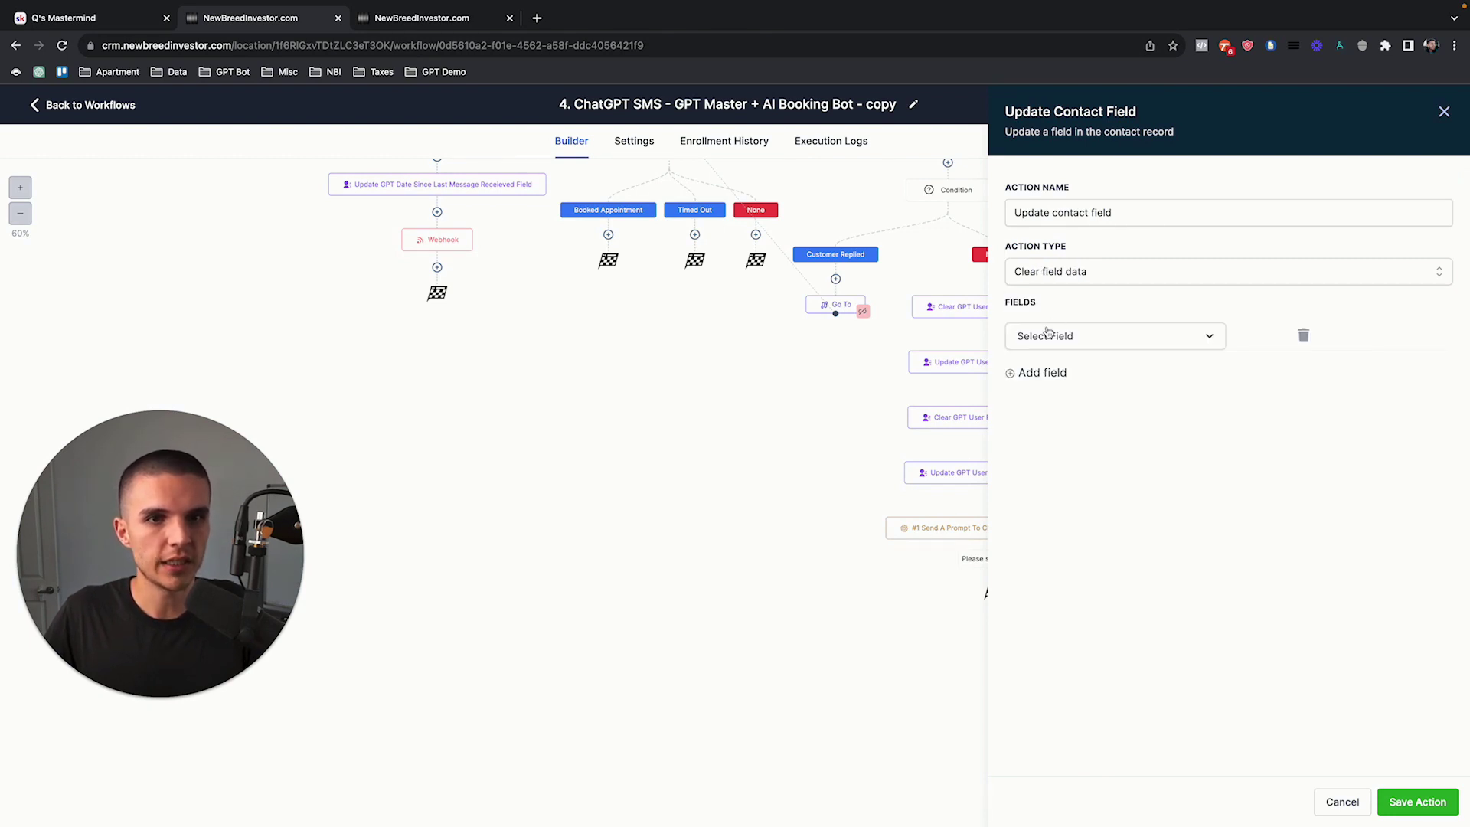
left_click(1055, 344)
type("gpt ass")
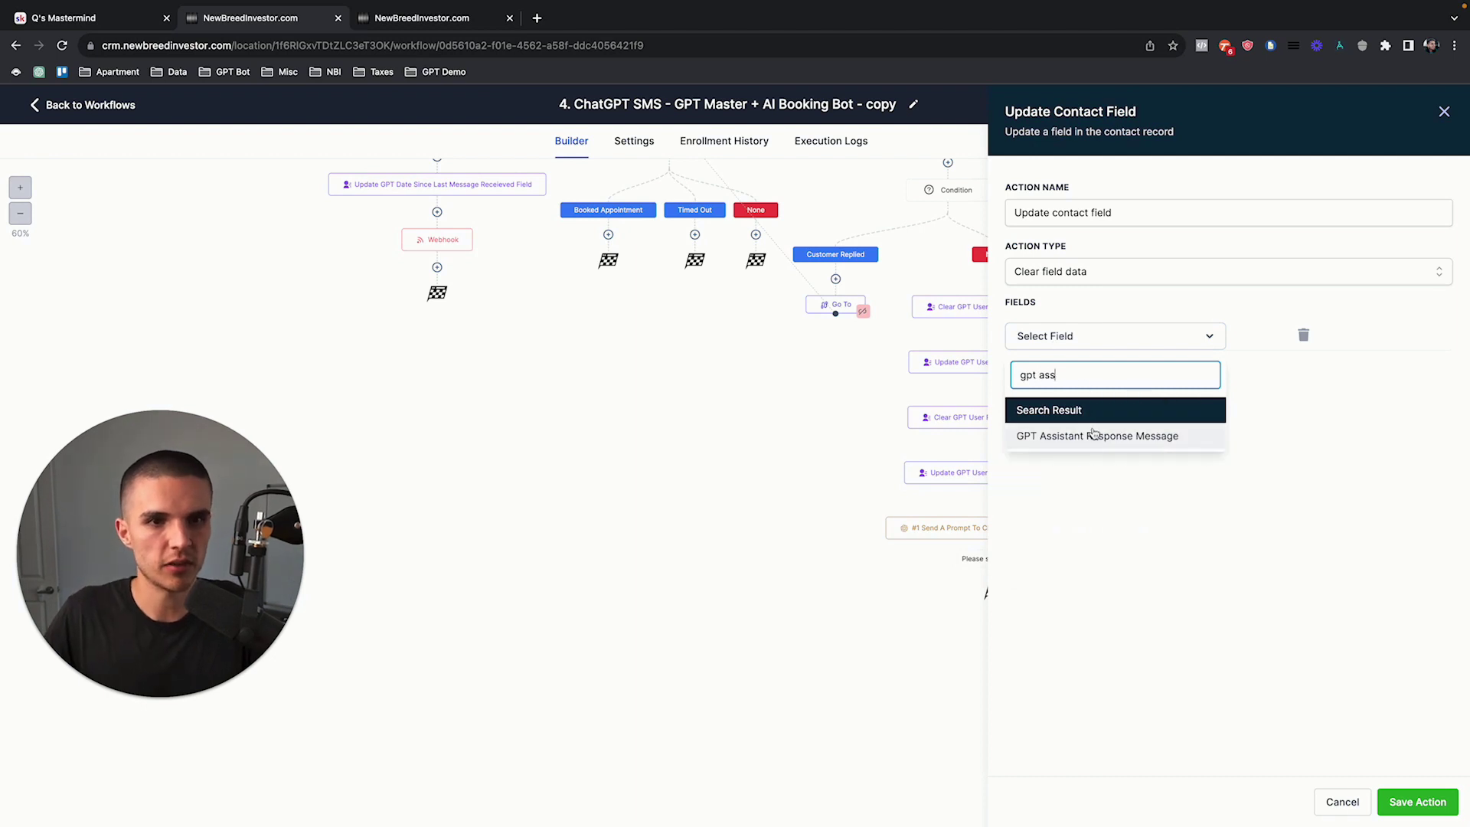
left_click(1103, 435)
left_click(1415, 798)
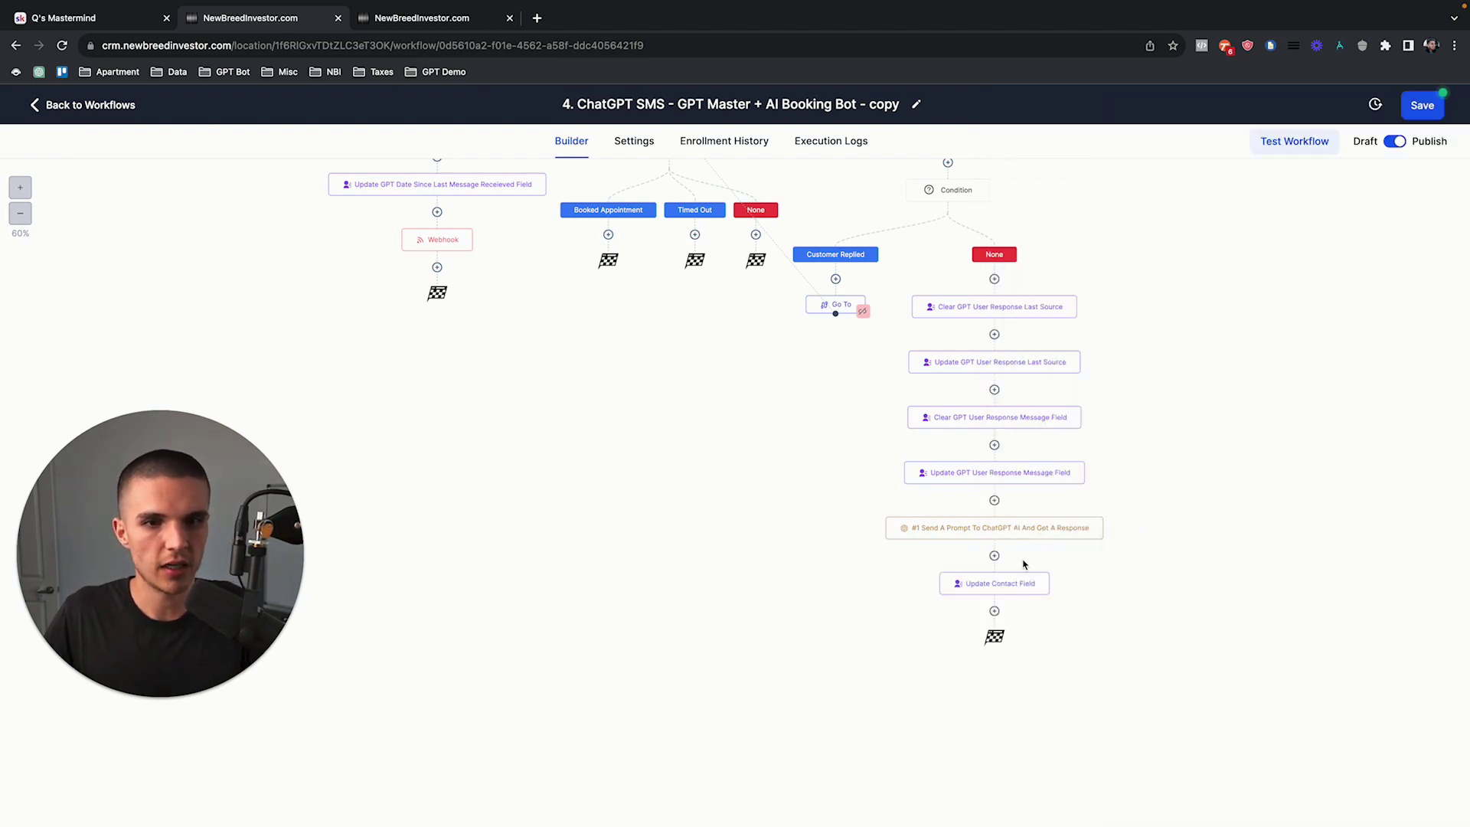
left_click(994, 611)
type("update")
left_click(1210, 353)
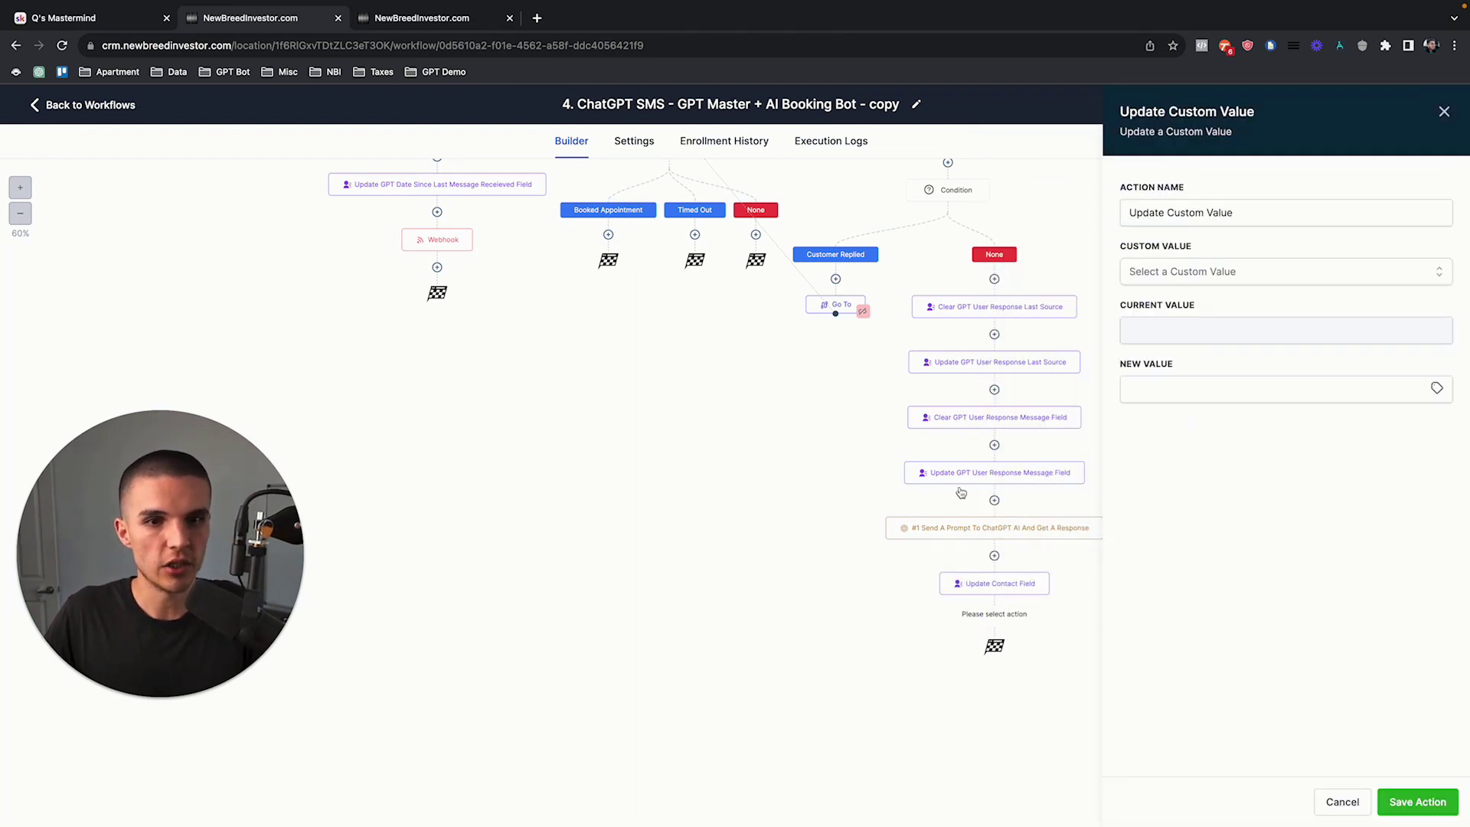
left_click(1444, 111)
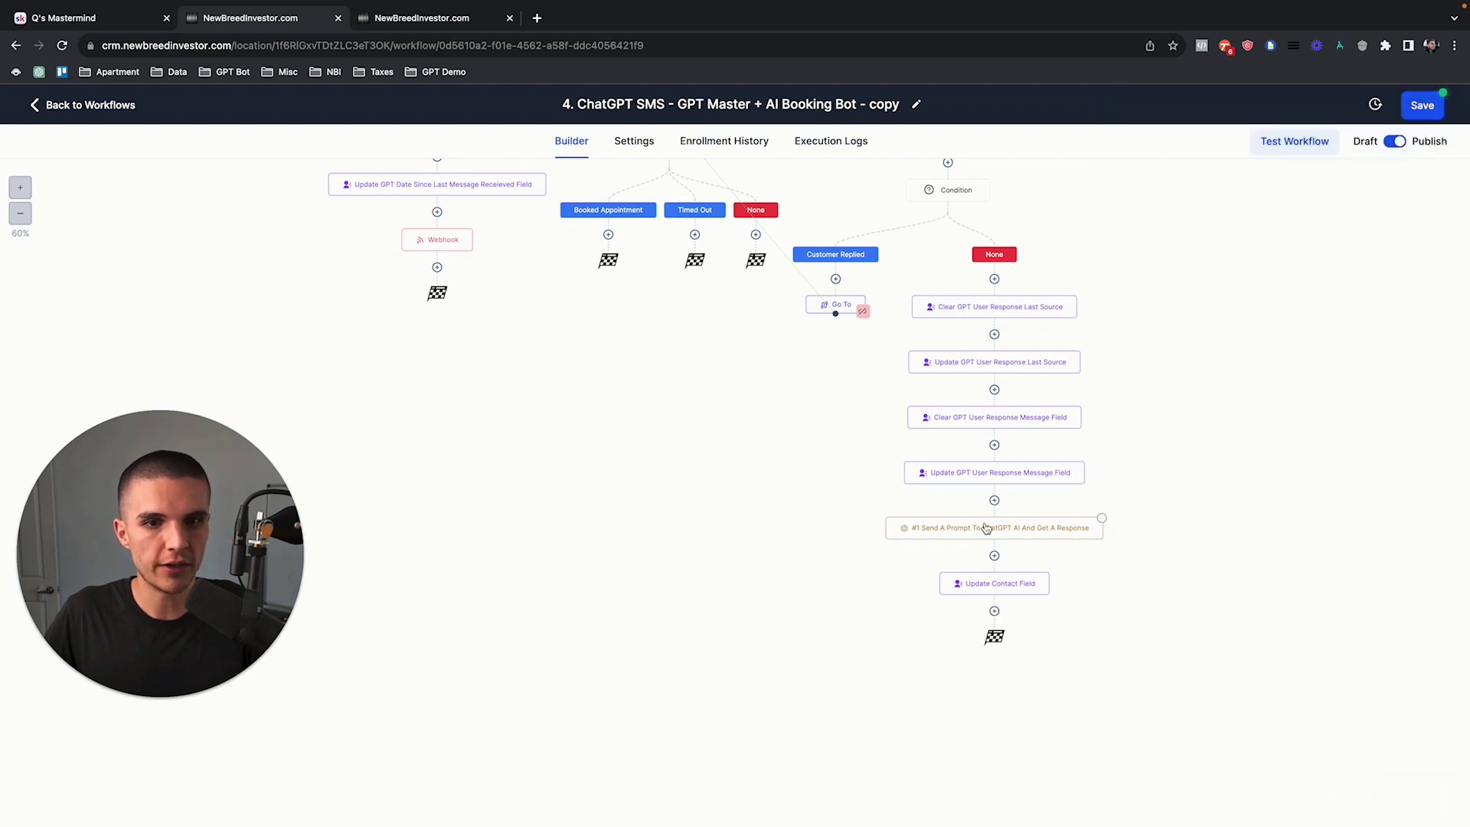
Step: Add a second Update Contact Field action at the end of the branch that updates the GPT Assistant Response Message field
left_click(994, 611)
type("update")
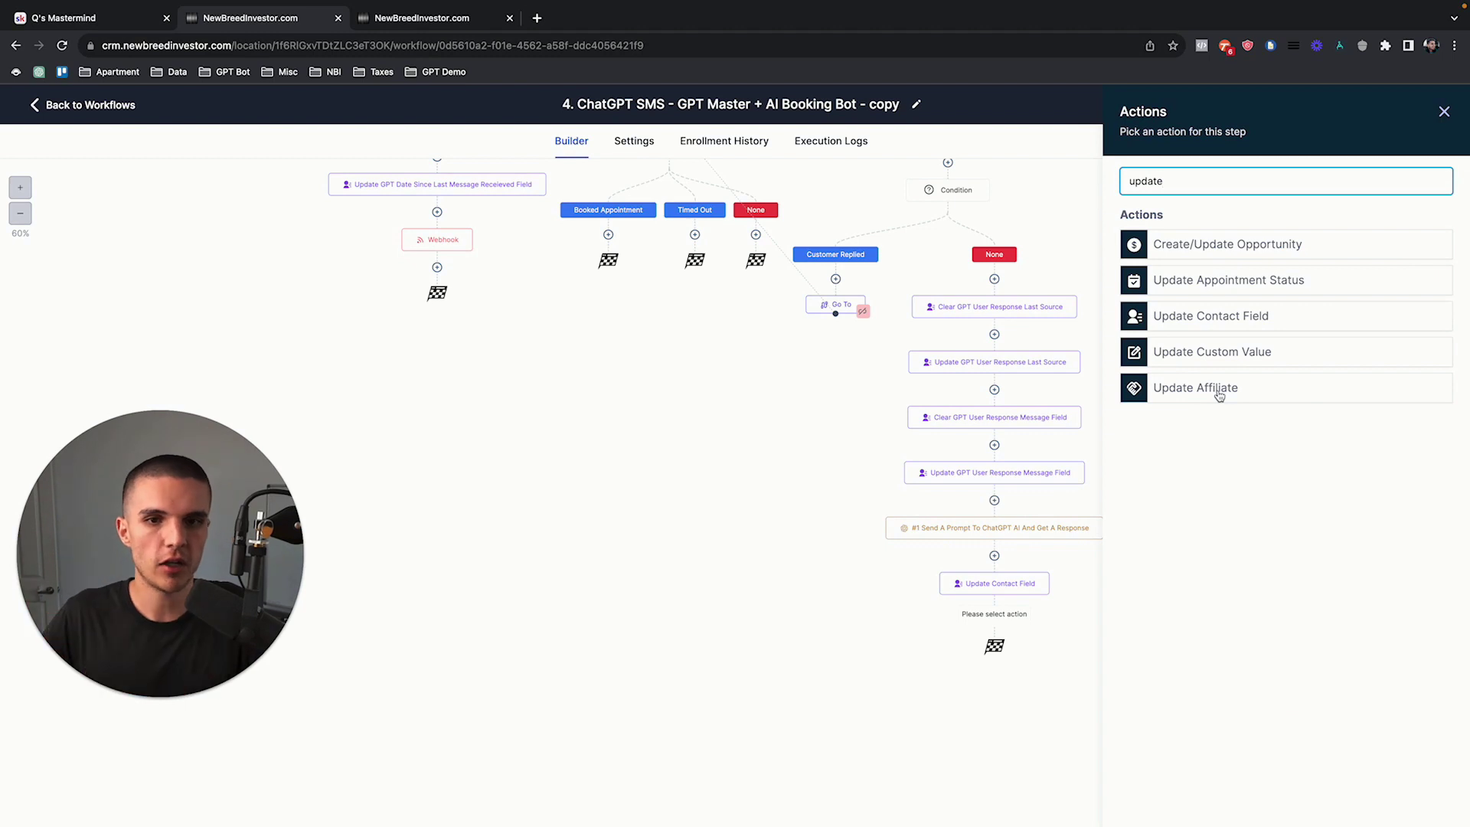
left_click(1192, 335)
left_click(1030, 307)
left_click(1041, 339)
type("GPT")
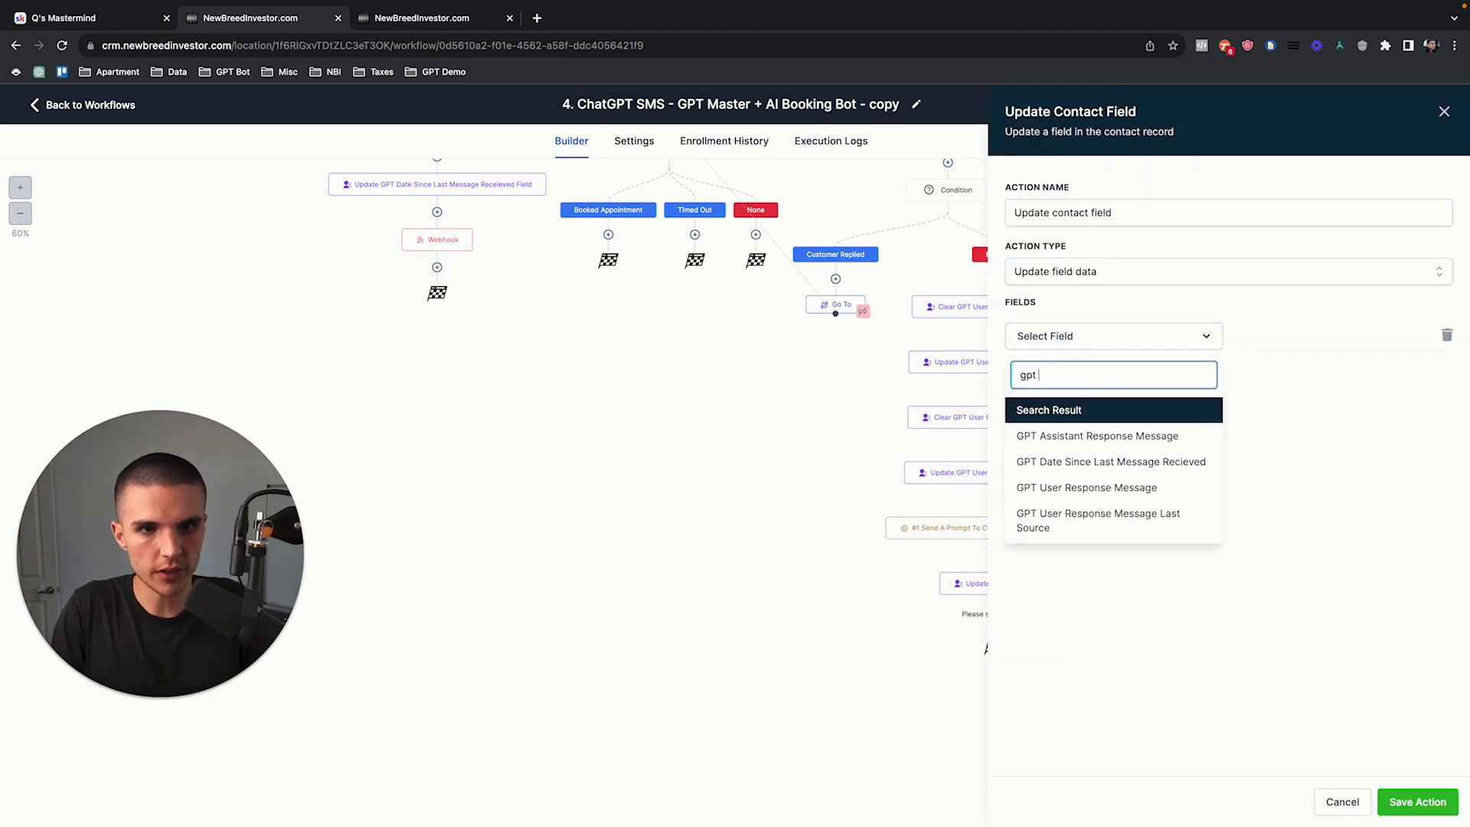
left_click(1062, 434)
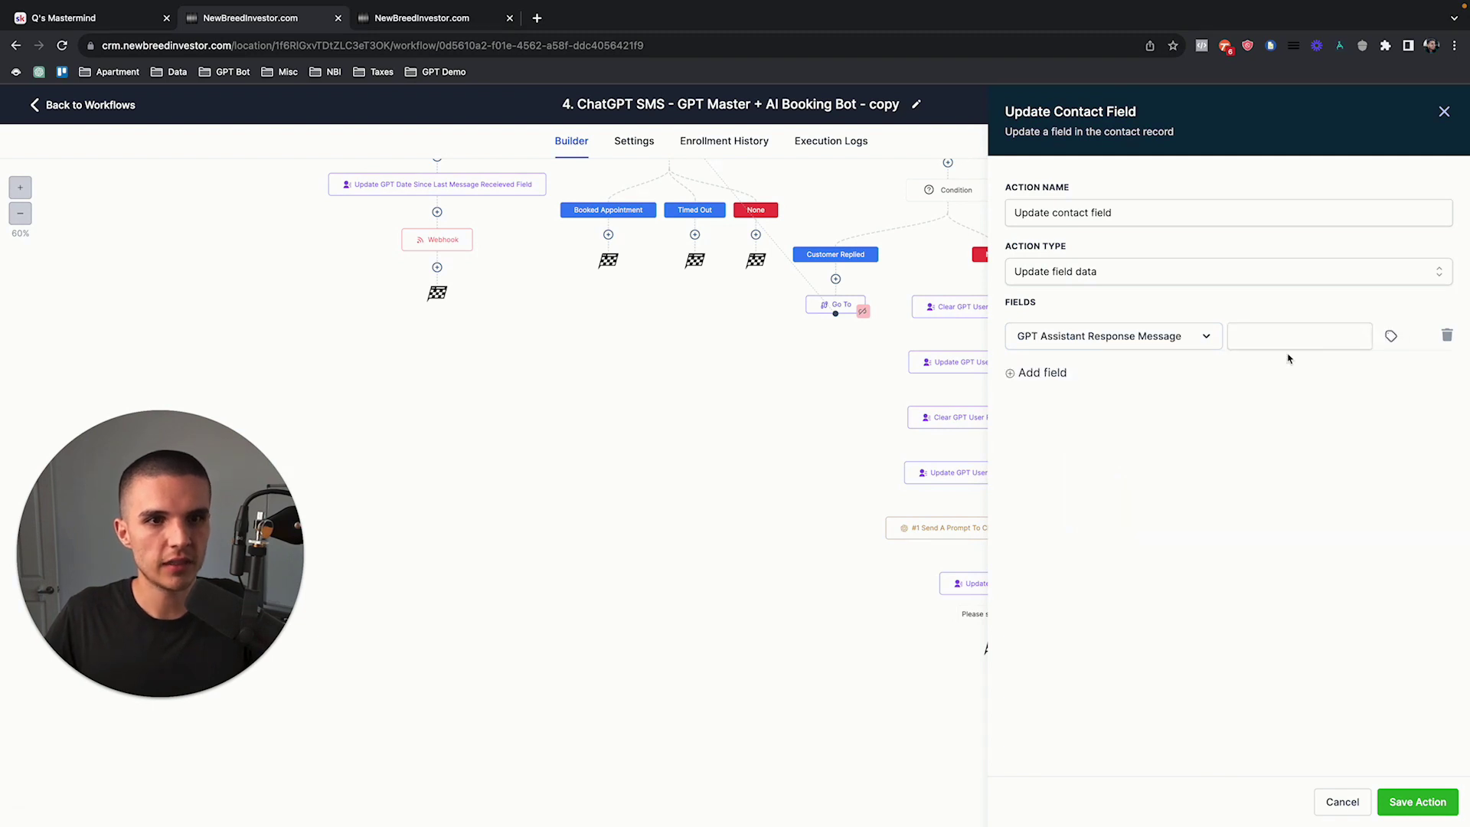
Step: Fill the GPT Assistant Response Message field with the ChatGPT response custom value, and save the action and the workflow
left_click(1265, 335)
left_click(1389, 338)
scroll(1378, 498, "down", 2)
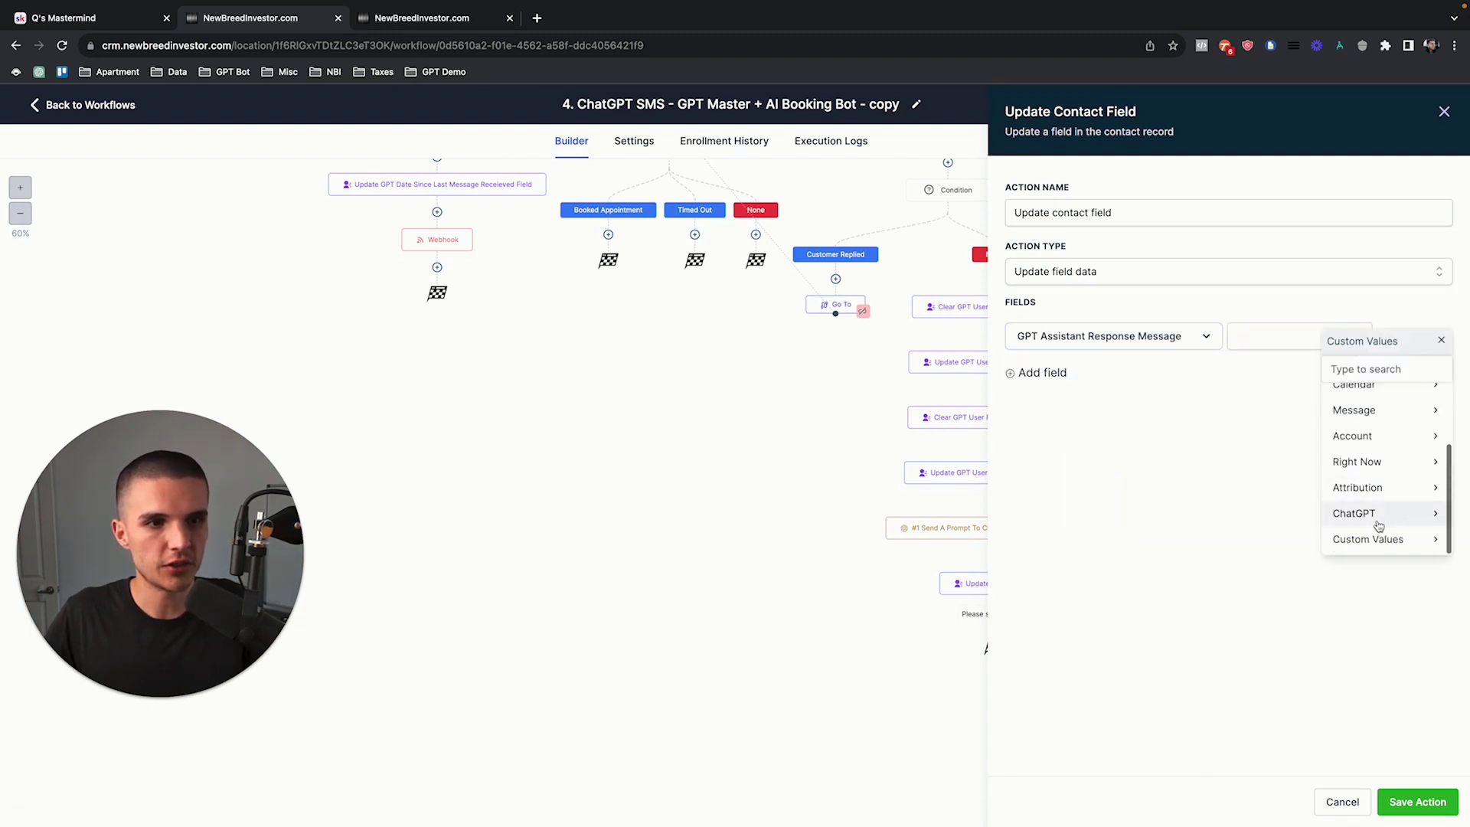
left_click(1375, 514)
left_click(1331, 432)
left_click(1351, 403)
left_click(1414, 801)
left_click(1422, 105)
Step: Add an SMS action after the second Update Contact Field with the message {{chatgpt.1.response}}, and save the action and the workflow
scroll(1137, 235, "up", 5)
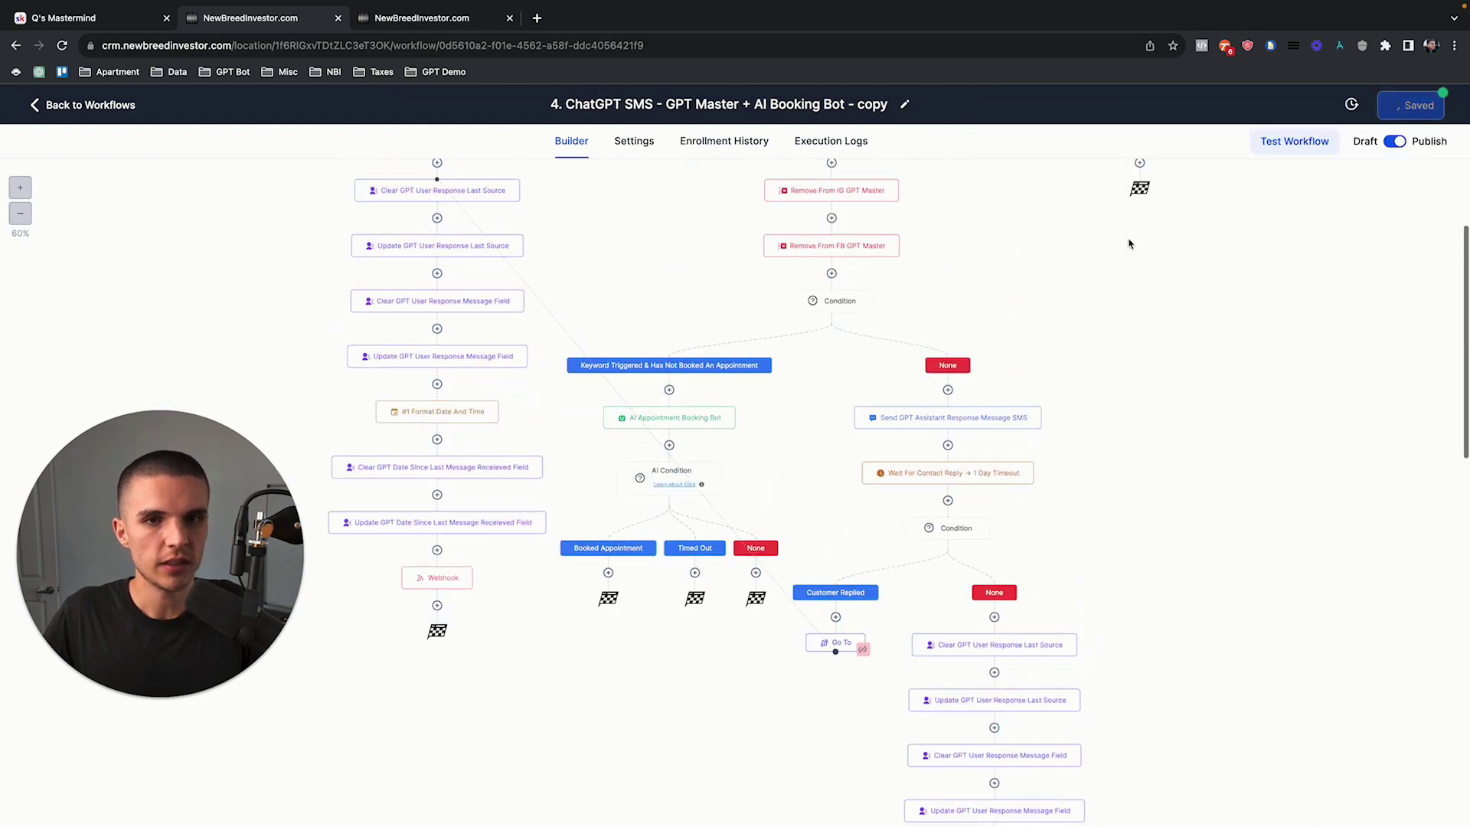
scroll(963, 445, "down", 4)
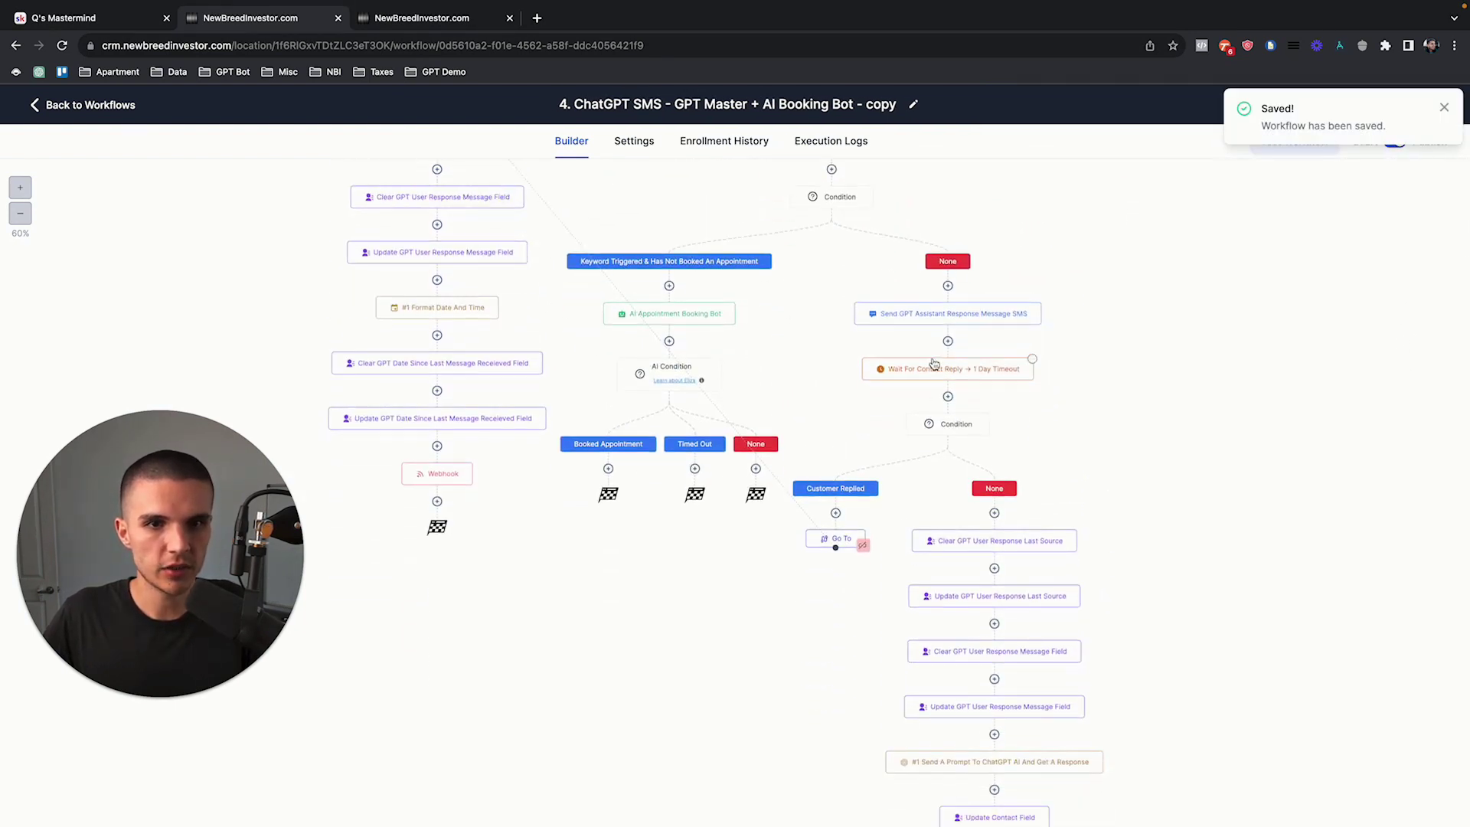
scroll(949, 383, "down", 1)
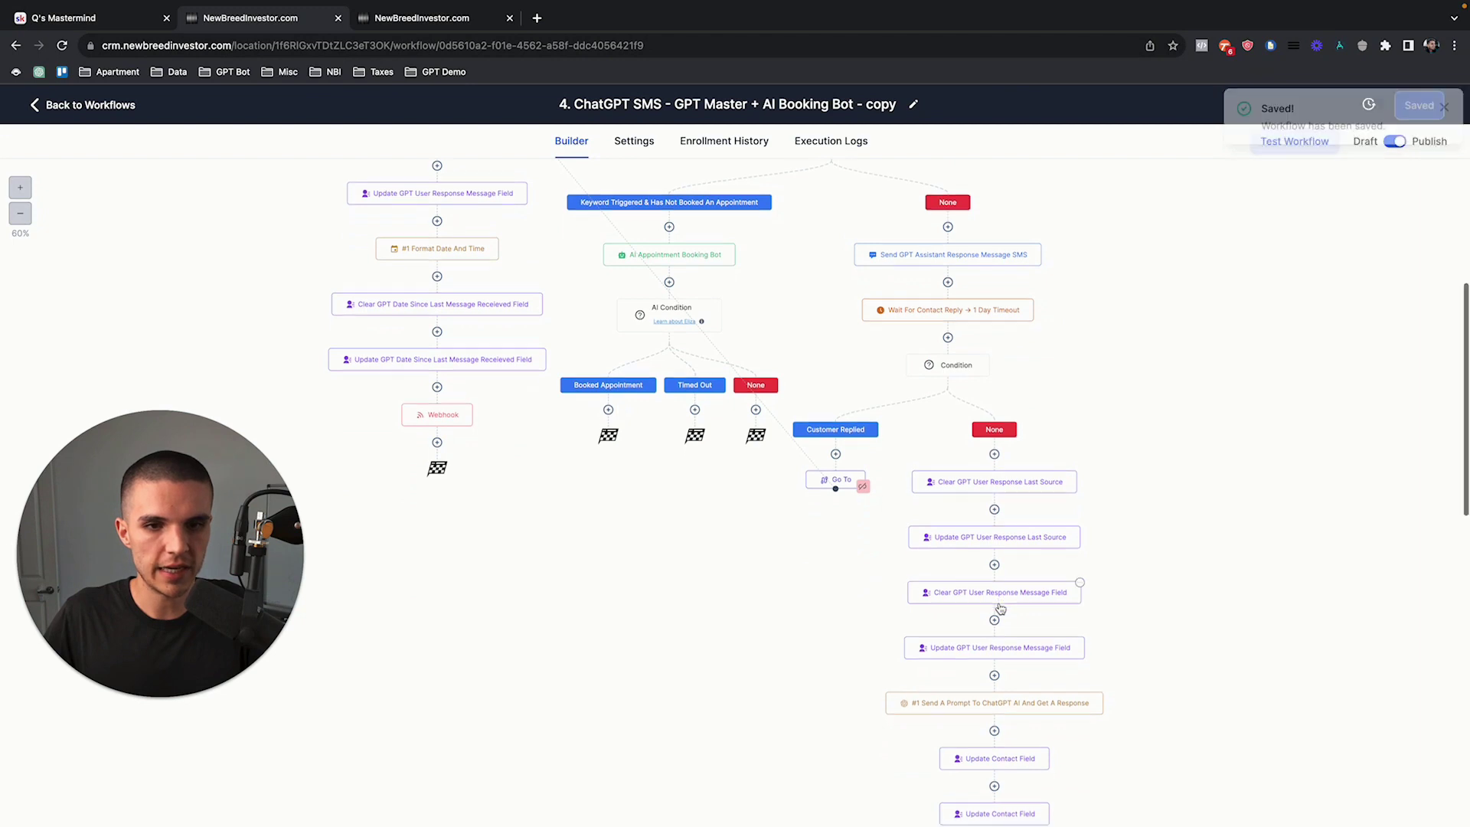
scroll(992, 529, "down", 3)
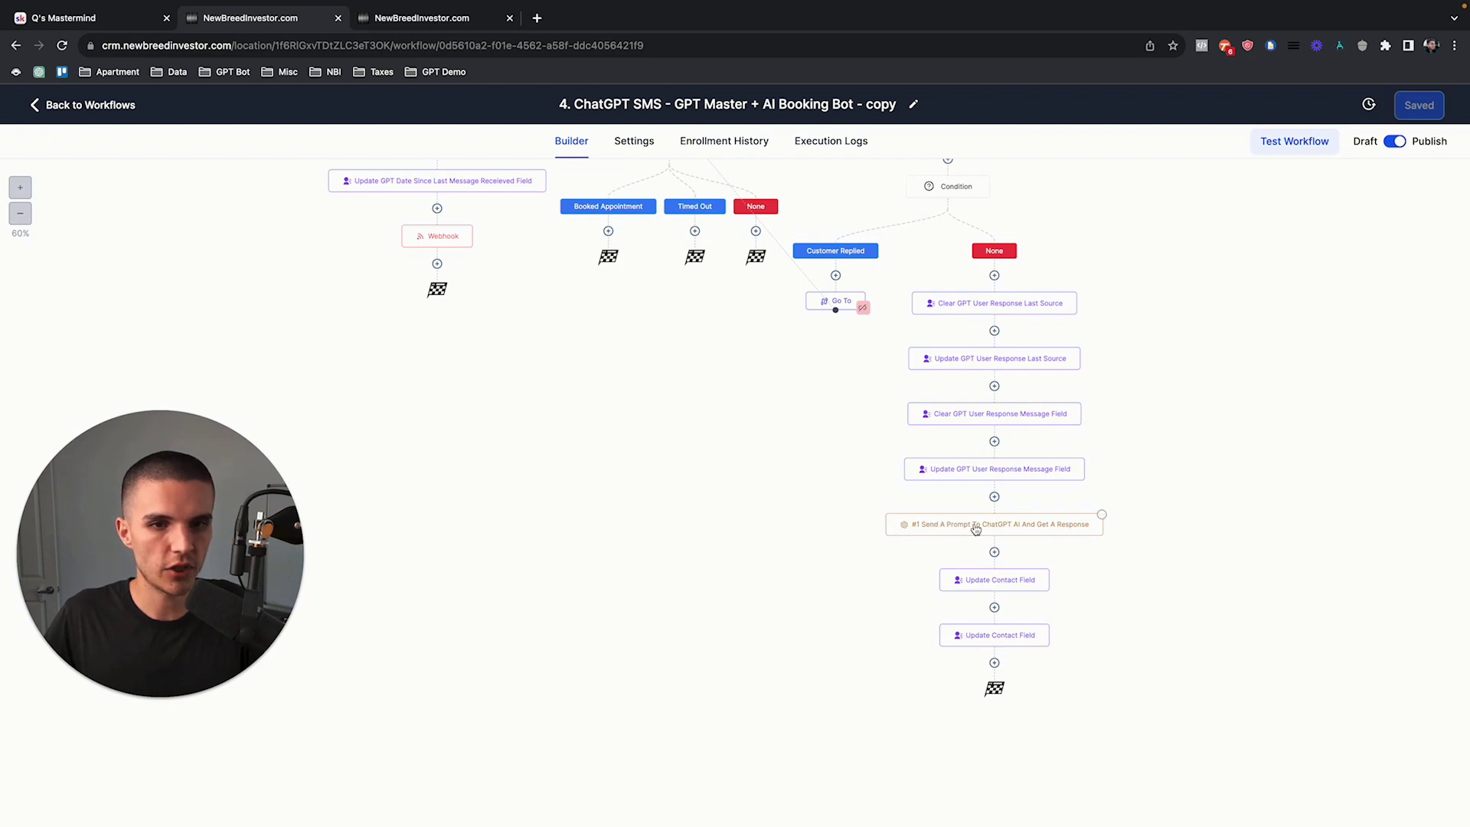
left_click(995, 664)
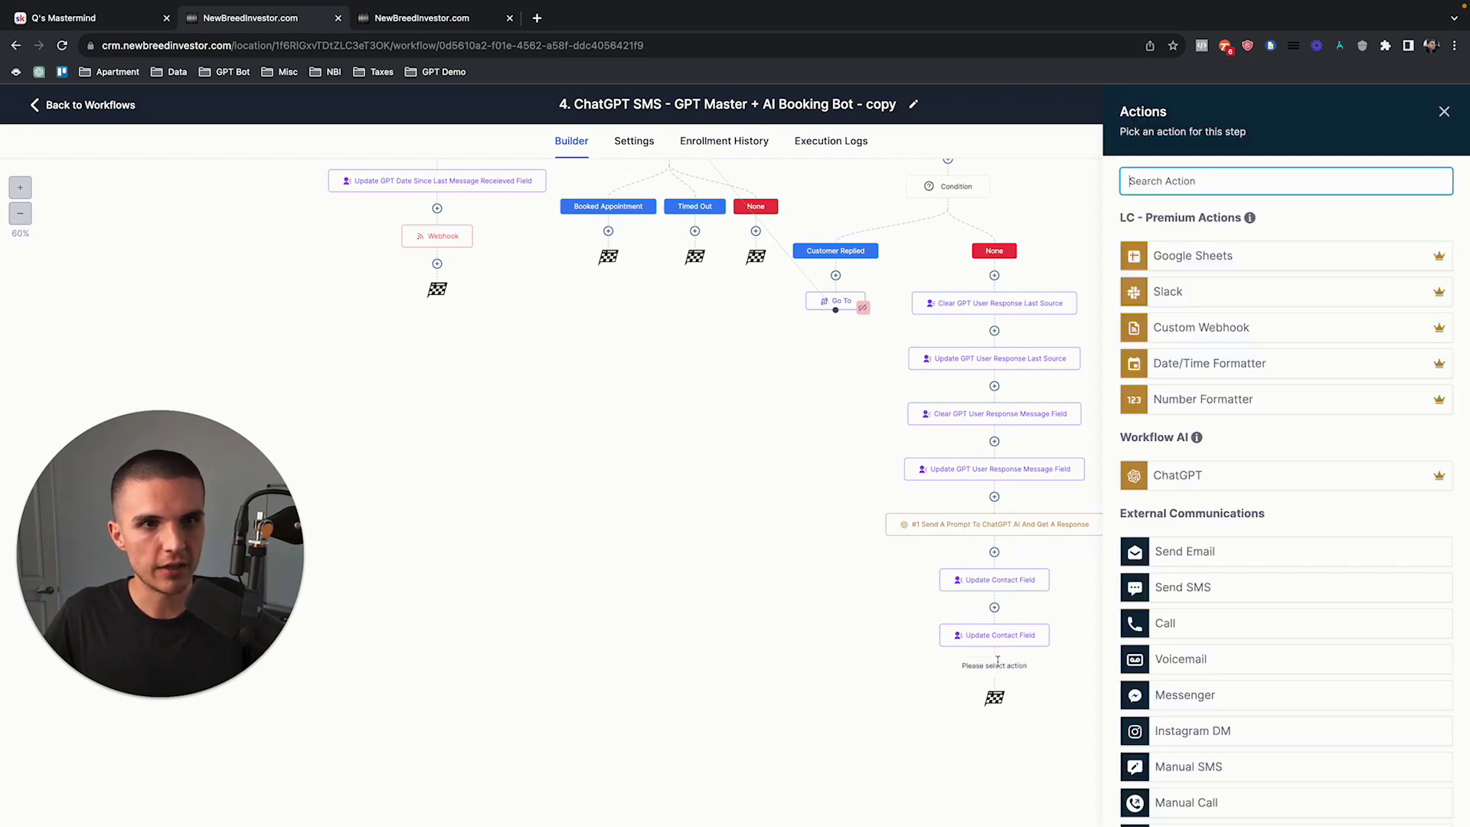
type("sms")
left_click(1200, 253)
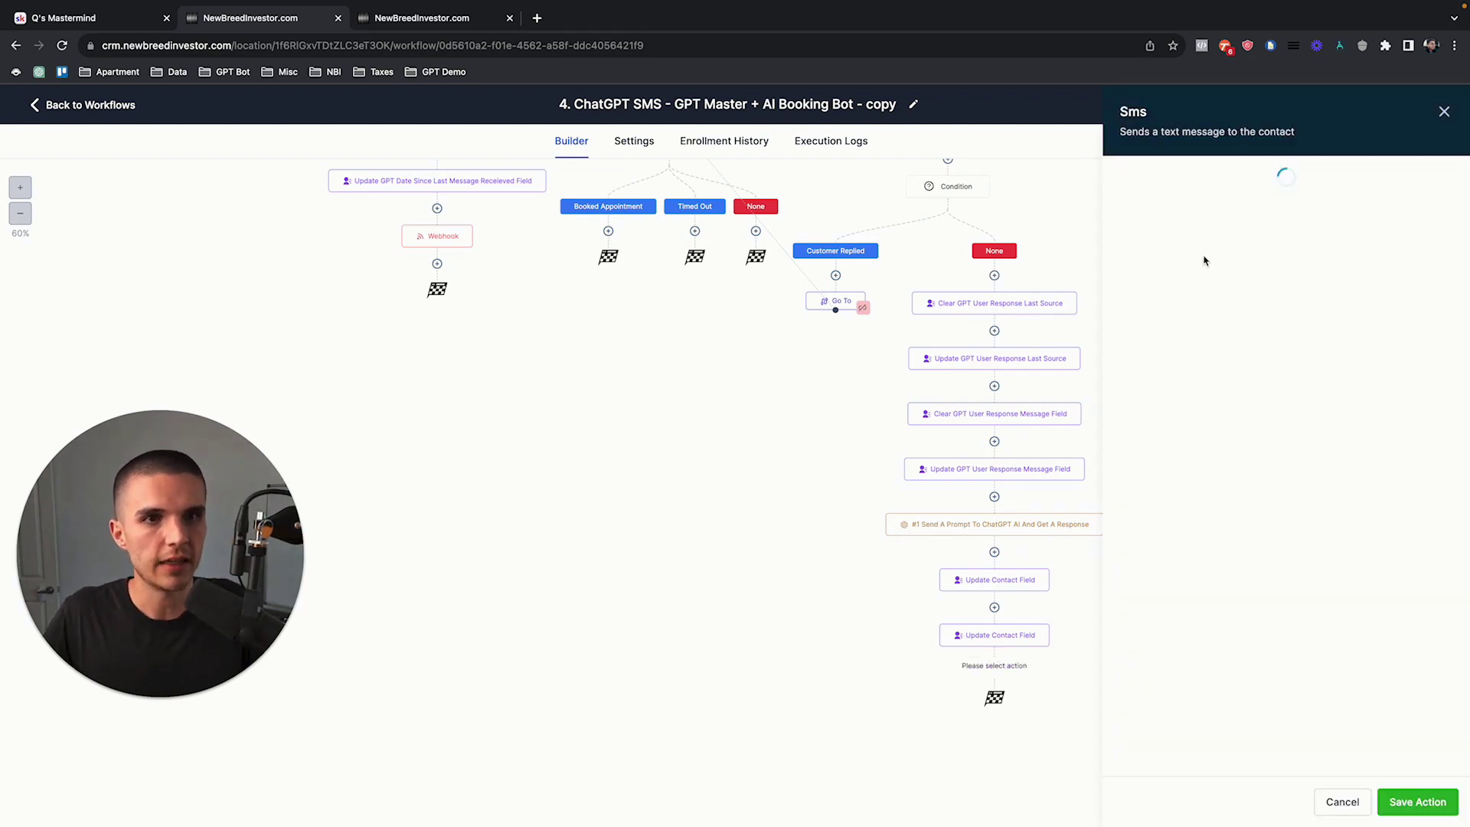
left_click(1164, 350)
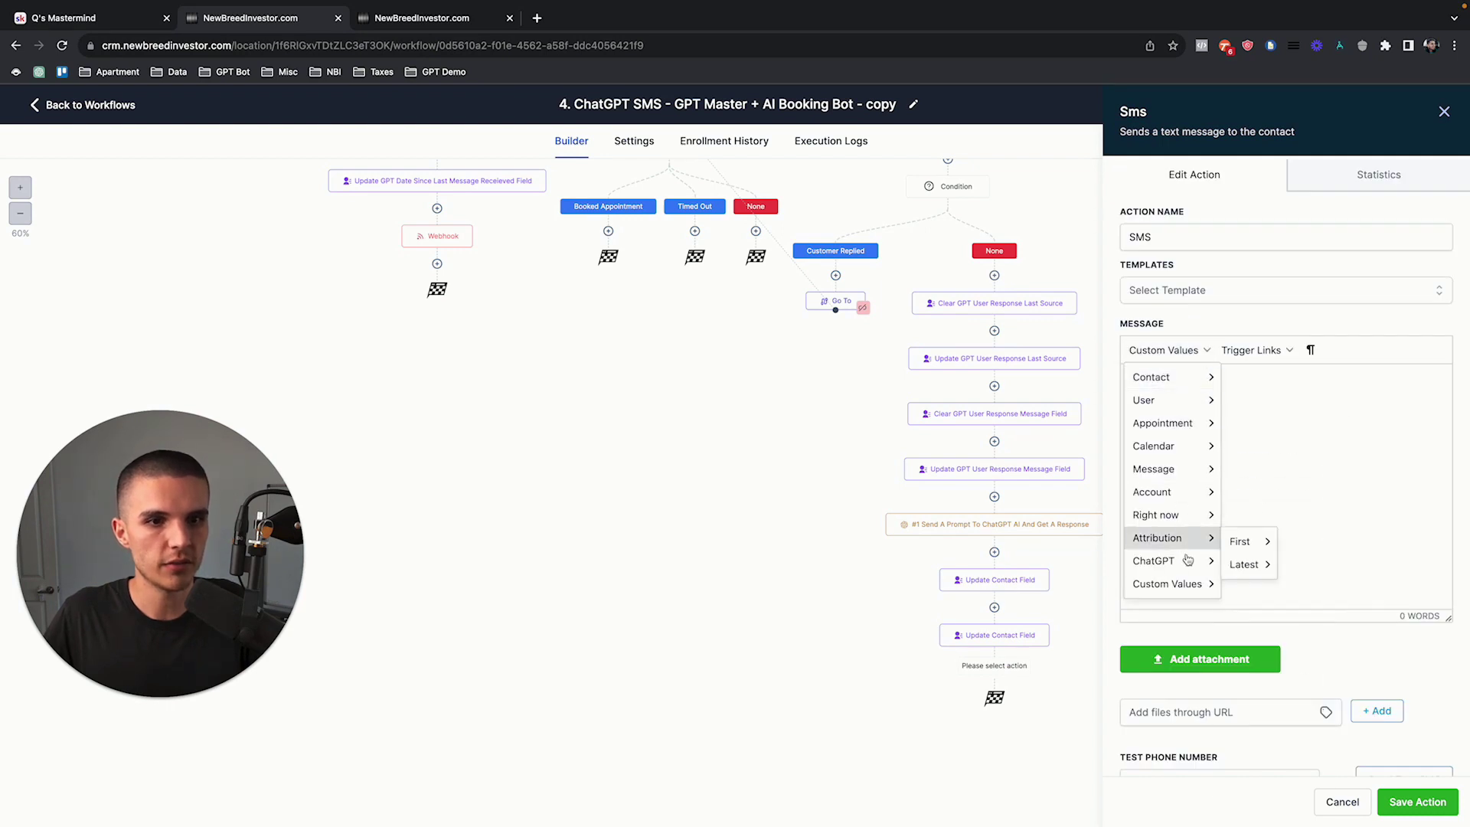
mouse_move(1198, 565)
left_click(1103, 564)
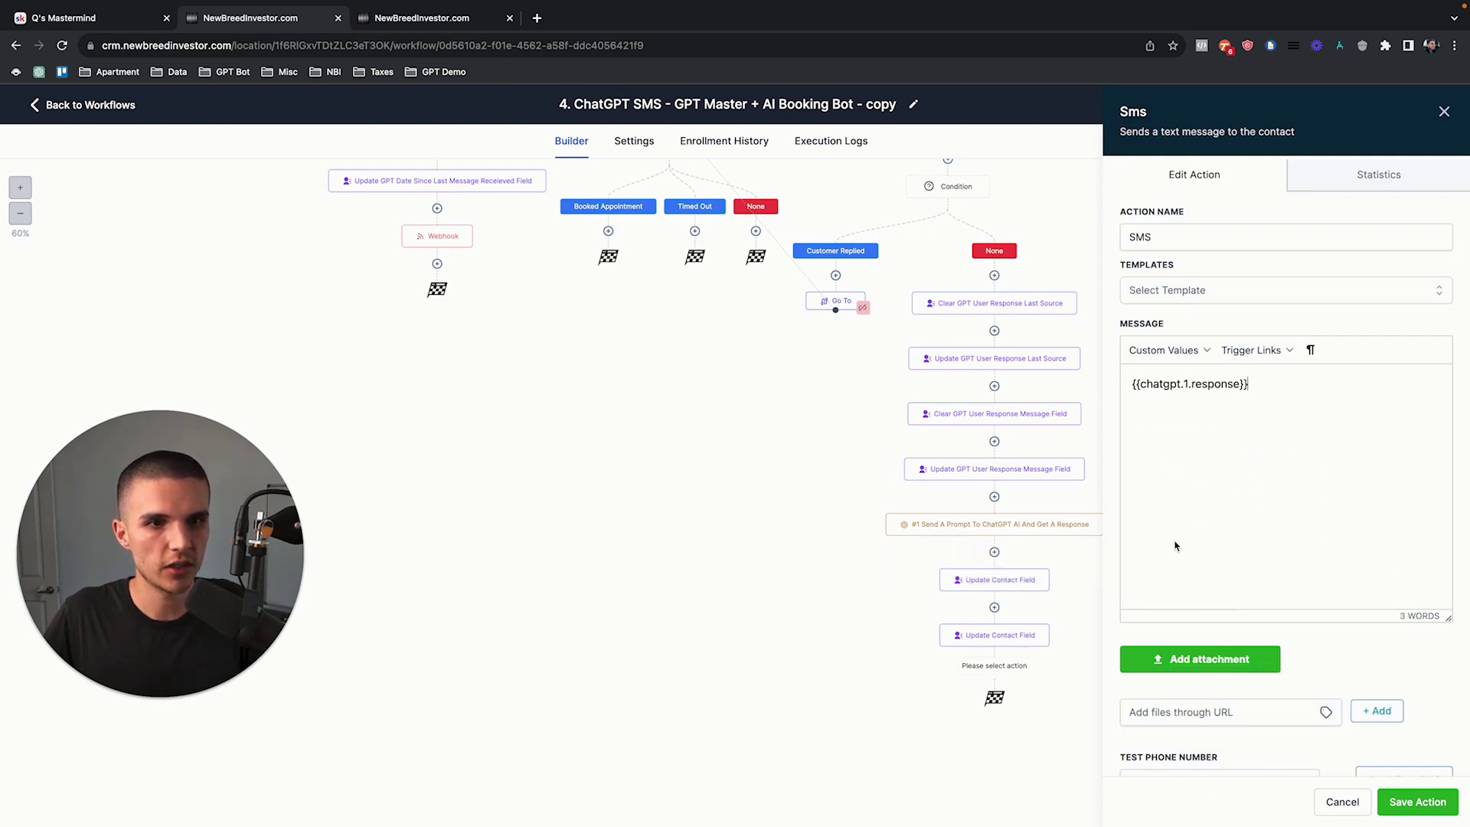
left_click(1417, 802)
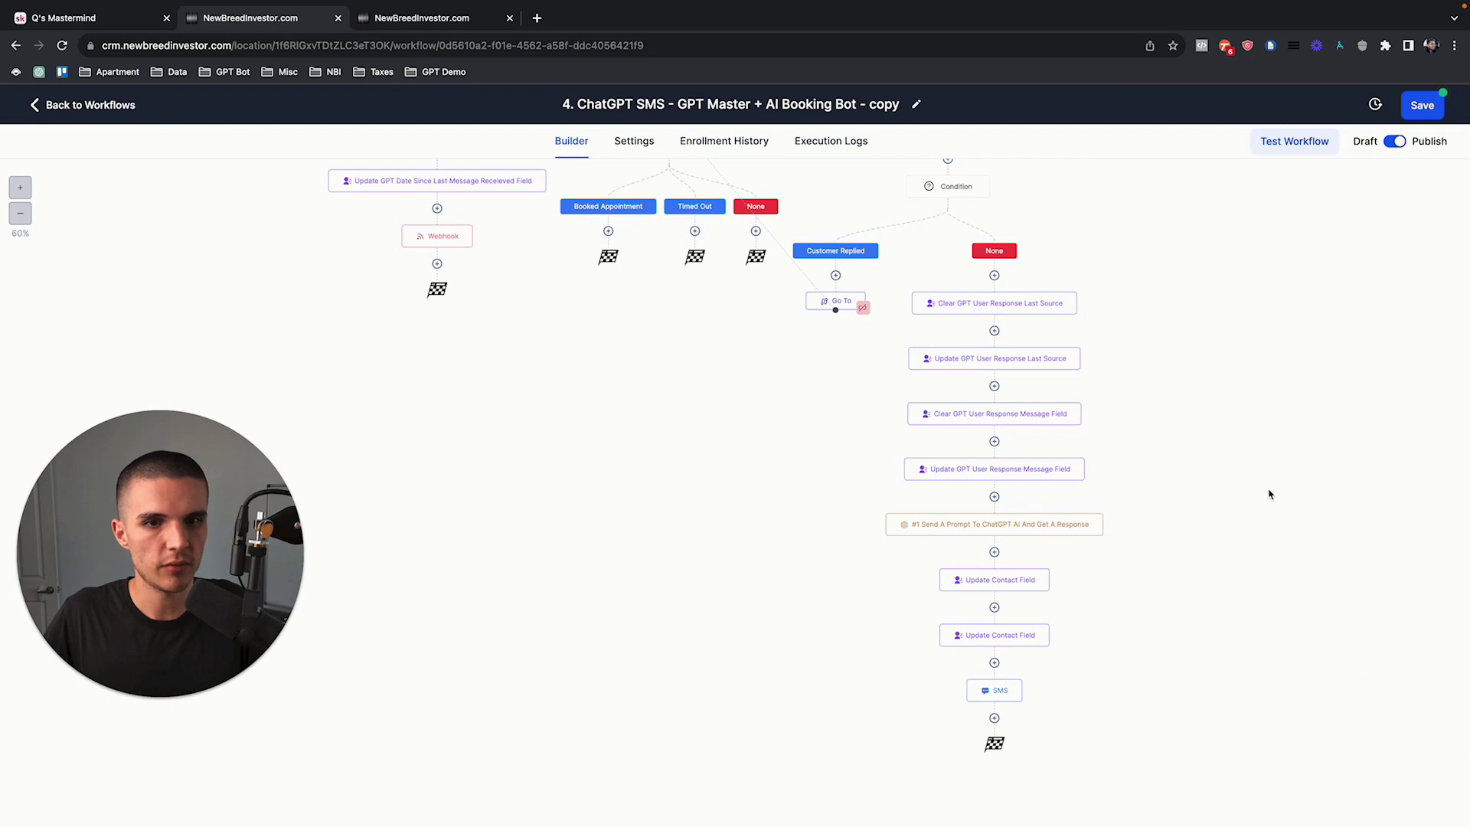
left_click(1421, 113)
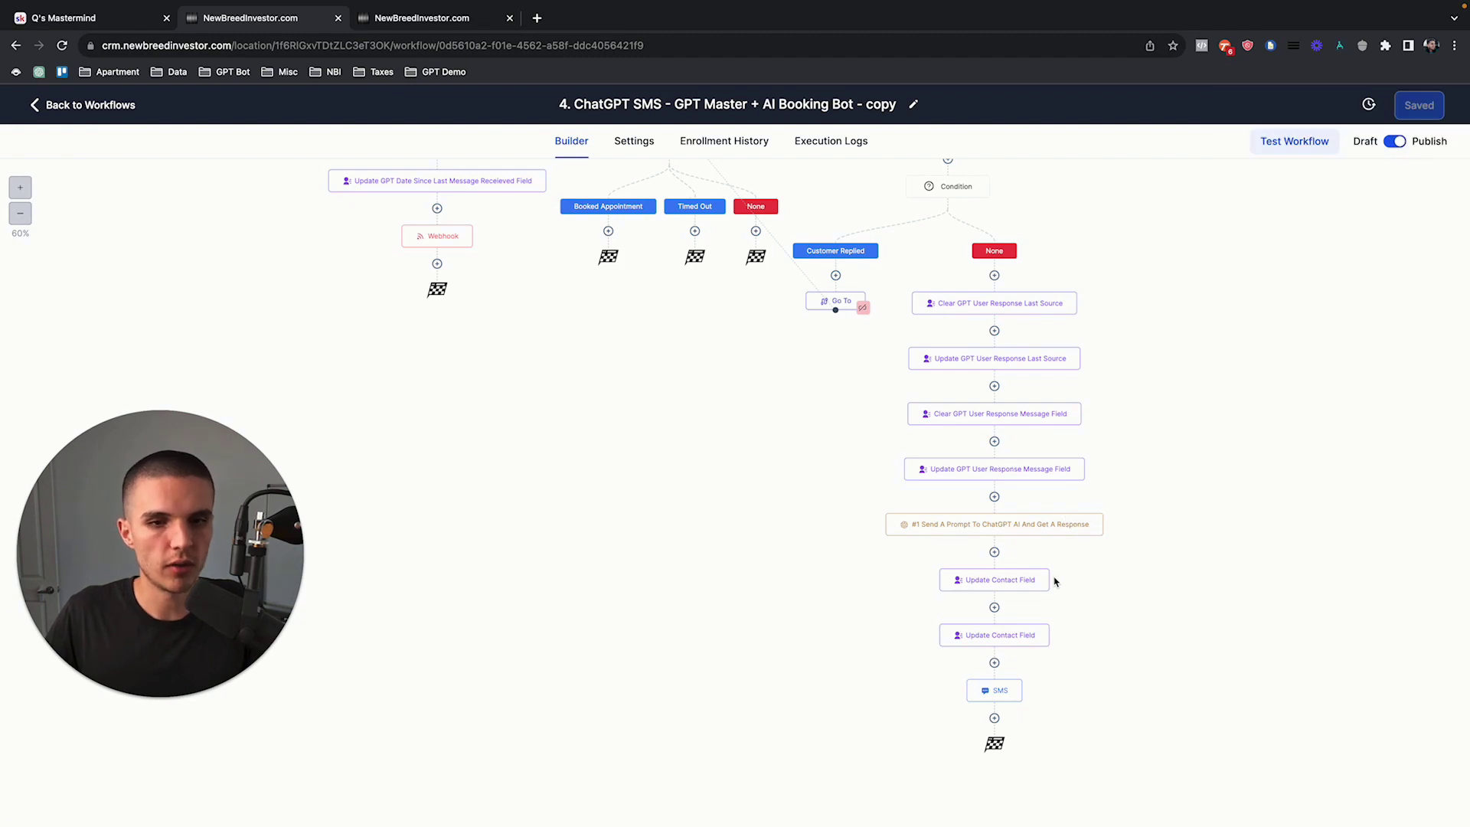
Step: Add a Wait action after the new SMS that waits for a Contact Reply to SMS, and save it
scroll(1053, 582, "down", 3)
left_click(994, 546)
type("wait")
left_click(1185, 247)
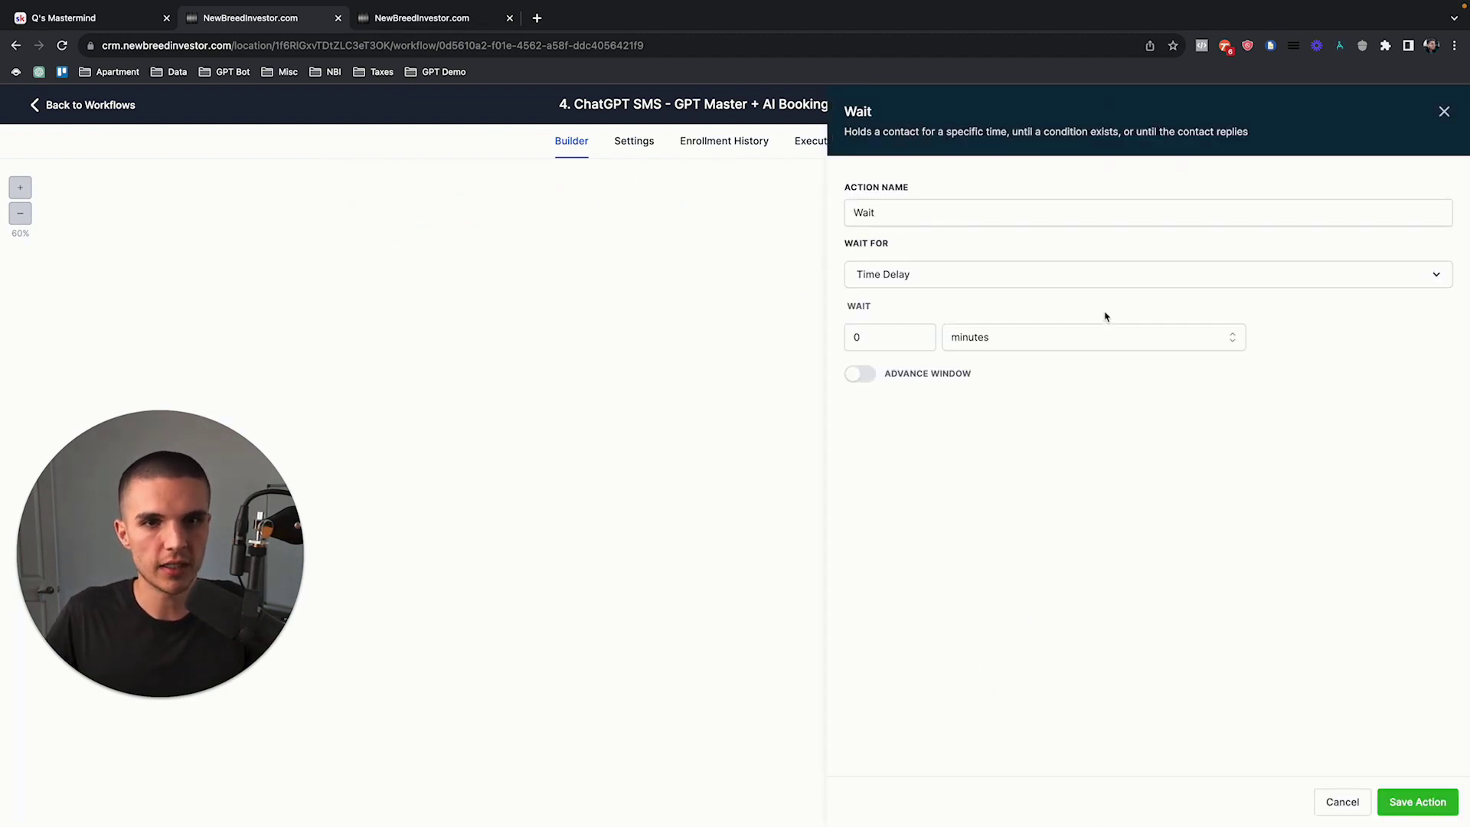
left_click(919, 277)
scroll(934, 412, "down", 3)
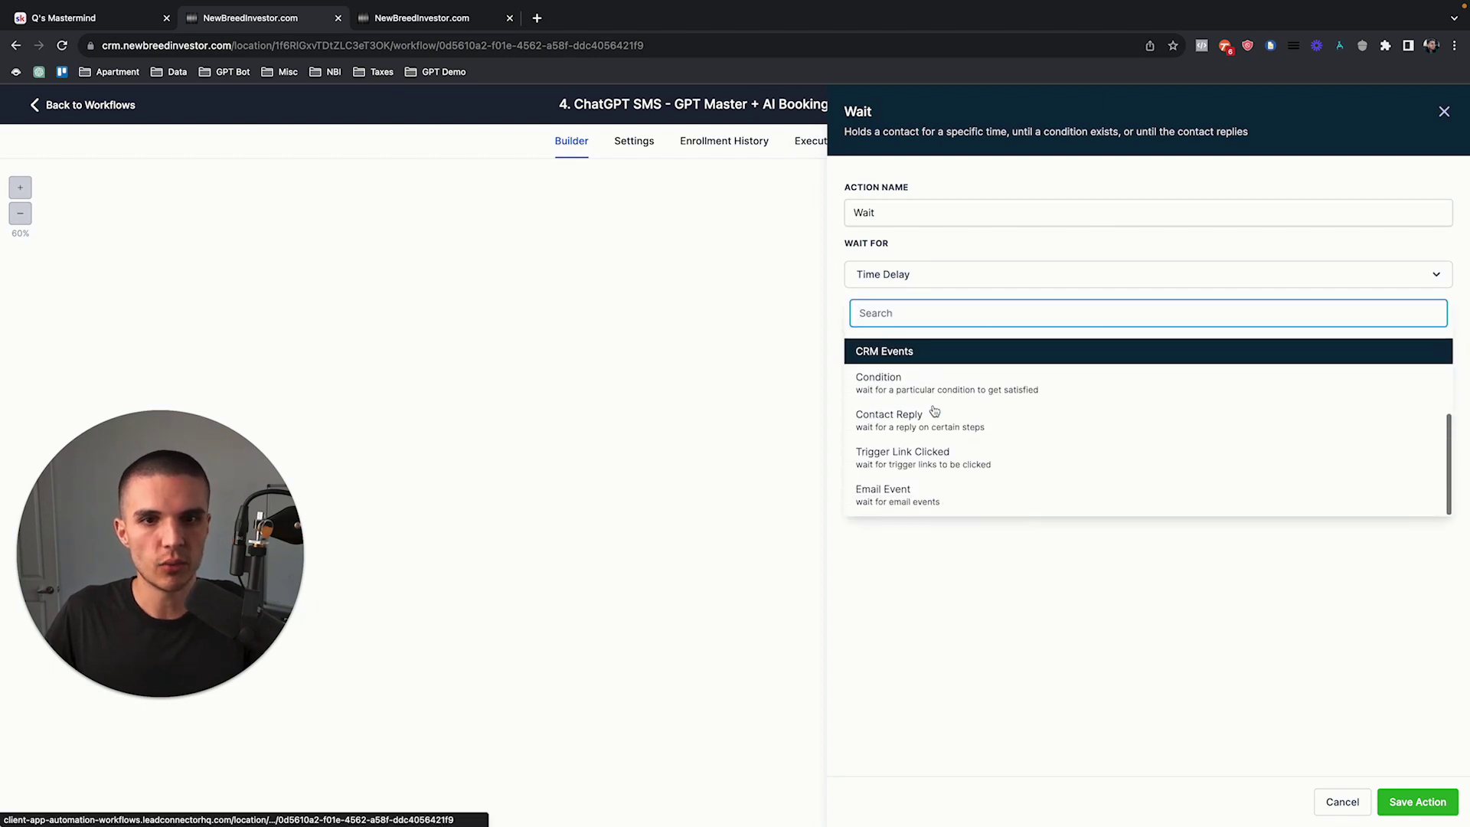
left_click(932, 414)
left_click(910, 343)
left_click(899, 418)
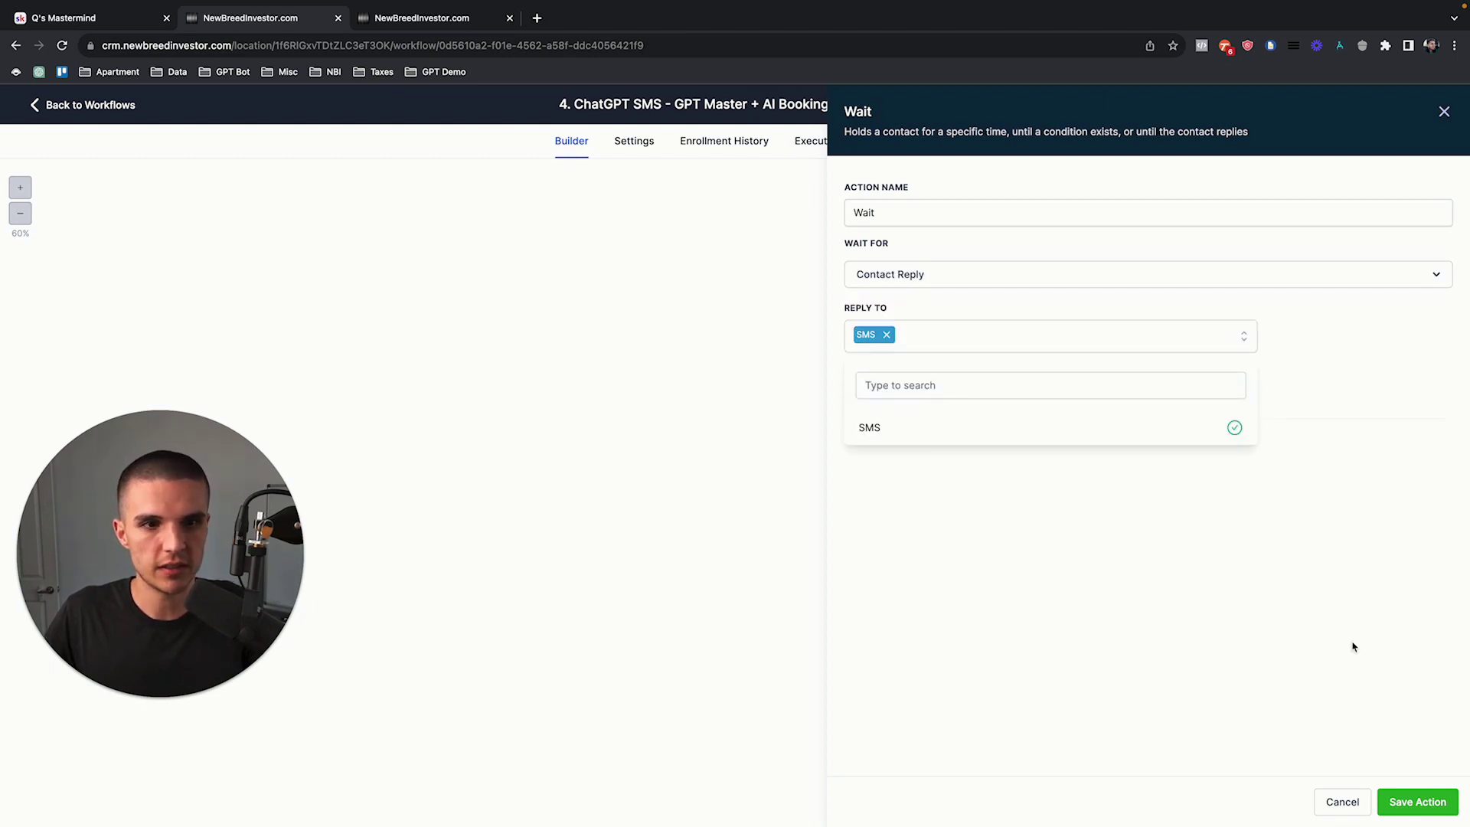
left_click(1418, 800)
Step: Add an If / Else condition after the Wait action and name its branch "Customer Replied Positively"
left_click(996, 518)
type("if")
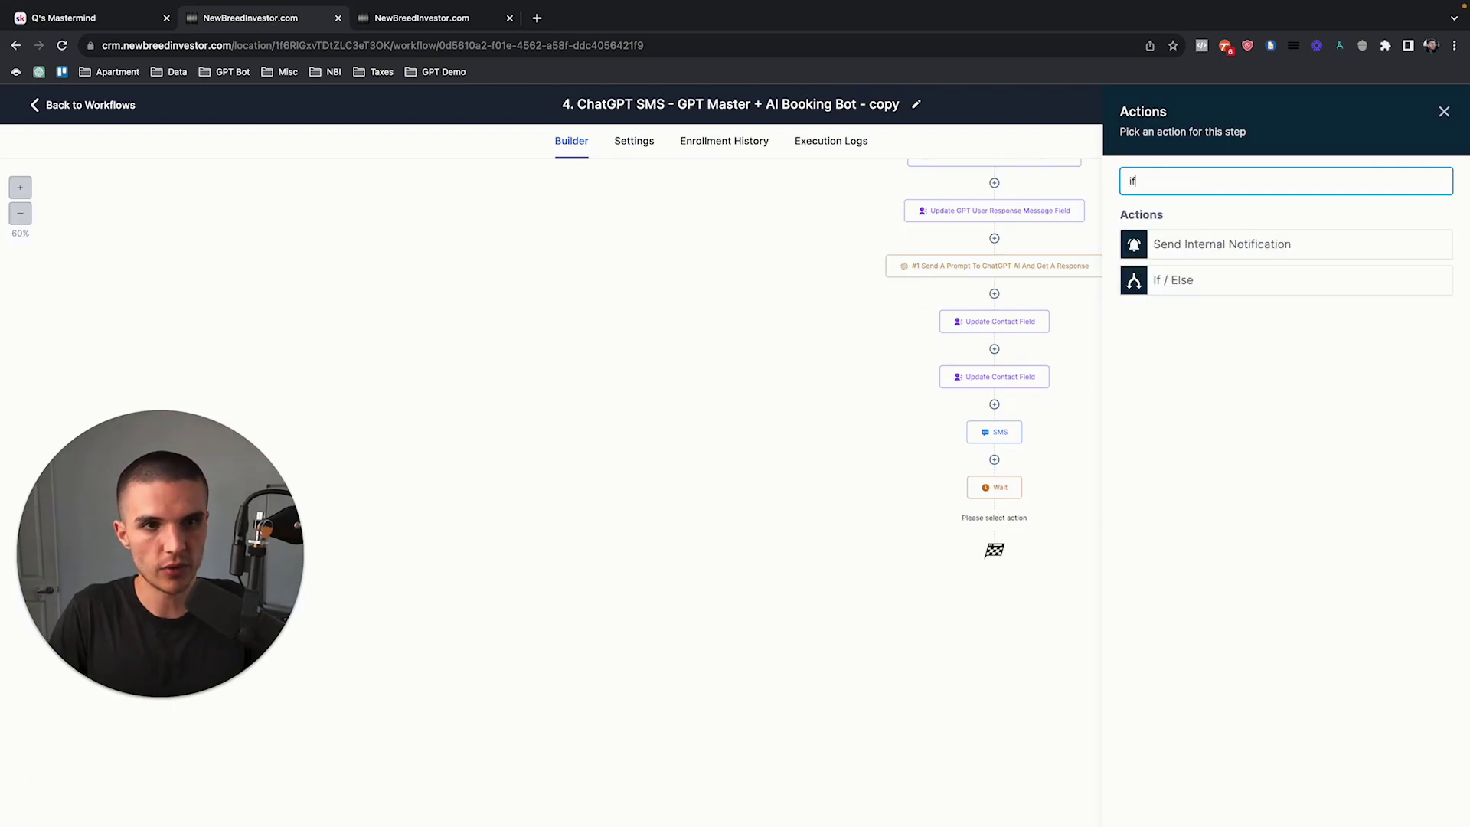
left_click(1180, 288)
left_click_drag(915, 317, 851, 320)
type("Customer Replied Positively")
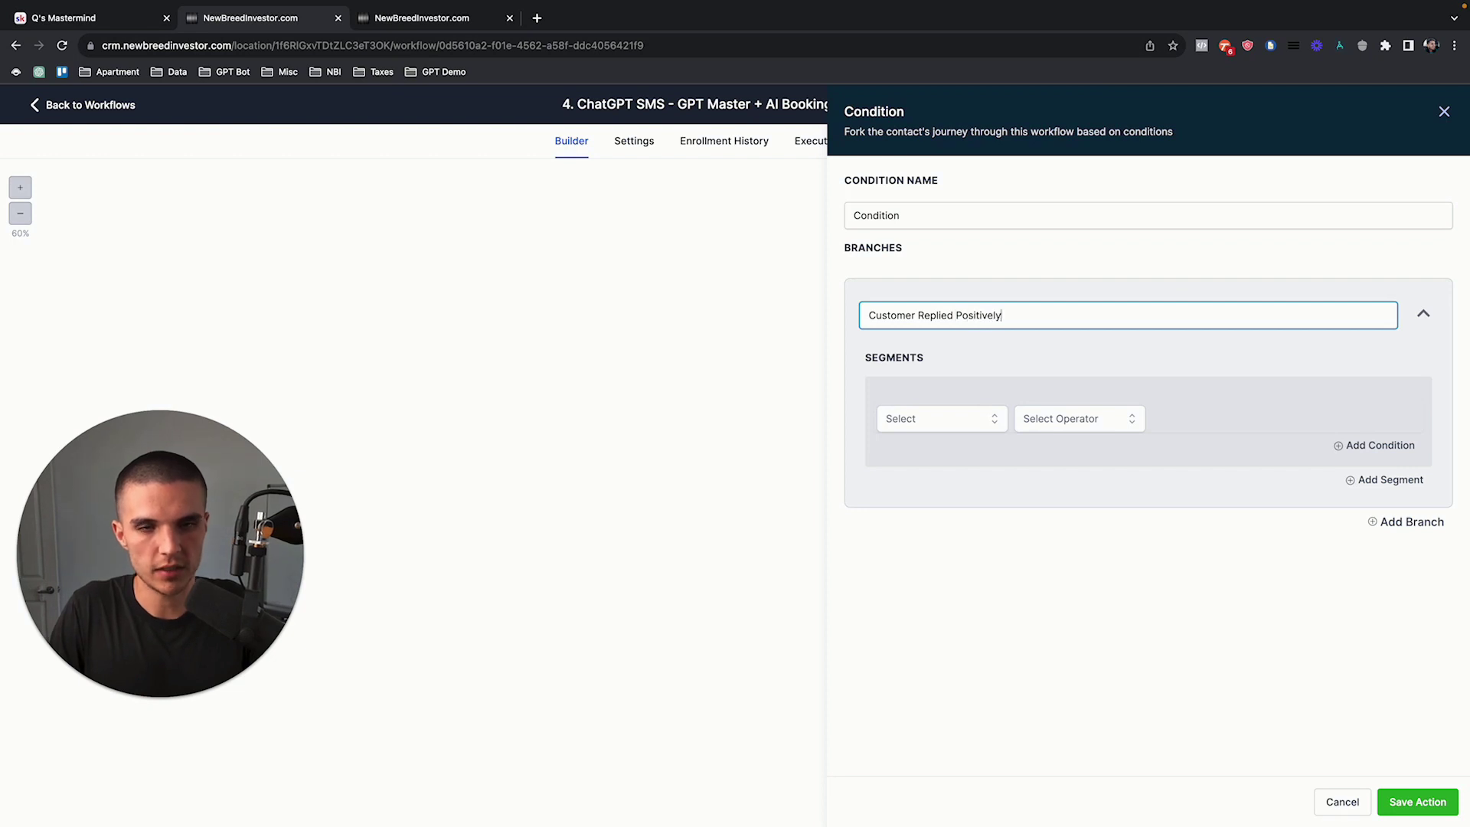
Step: Set the branch's segment to Intent type Is Positive/Yes, and save the condition
left_click(969, 423)
left_click(953, 497)
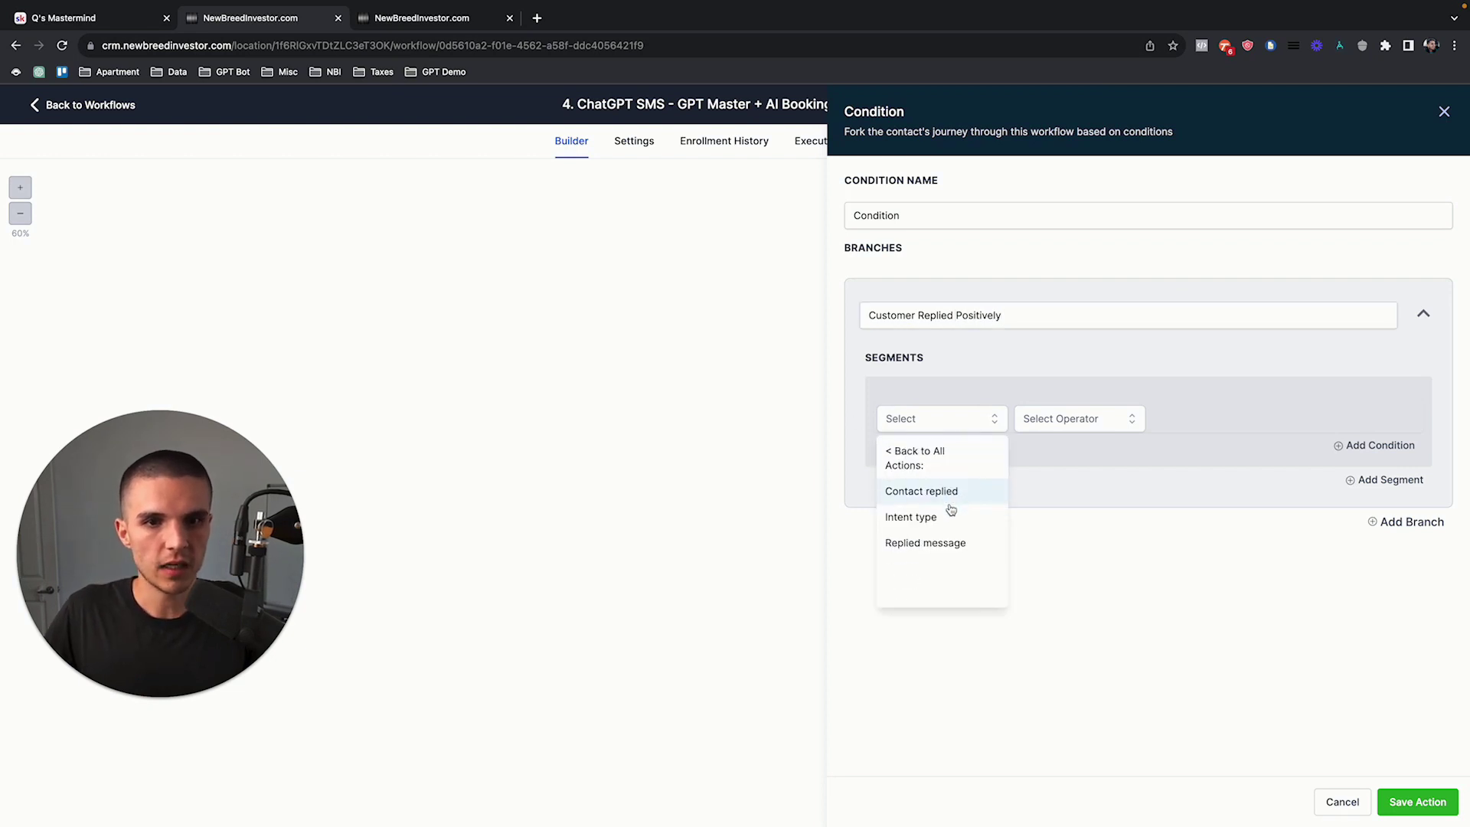
left_click(951, 513)
left_click(1083, 418)
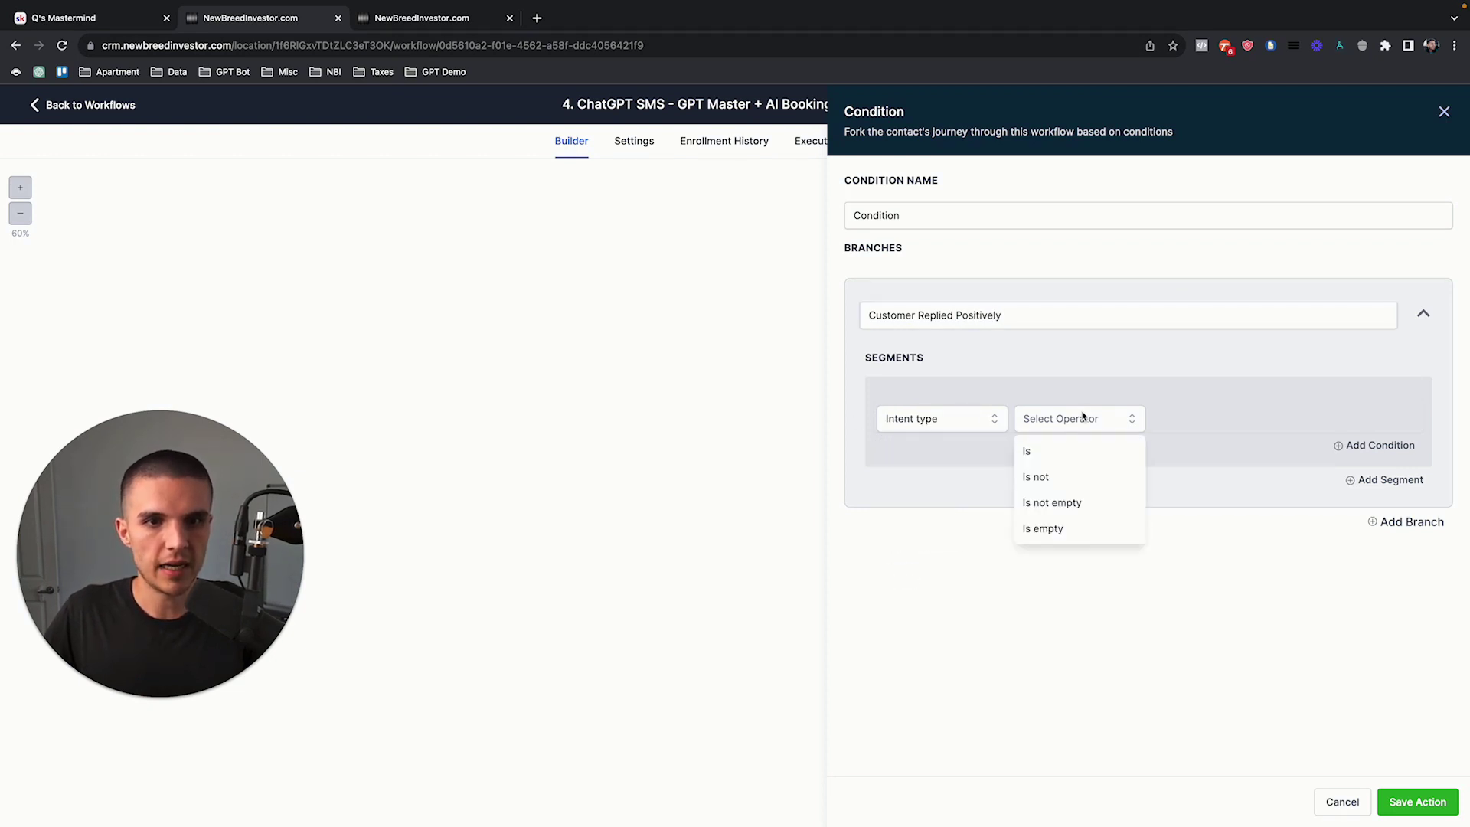
left_click(1058, 452)
left_click(1200, 418)
left_click(1193, 511)
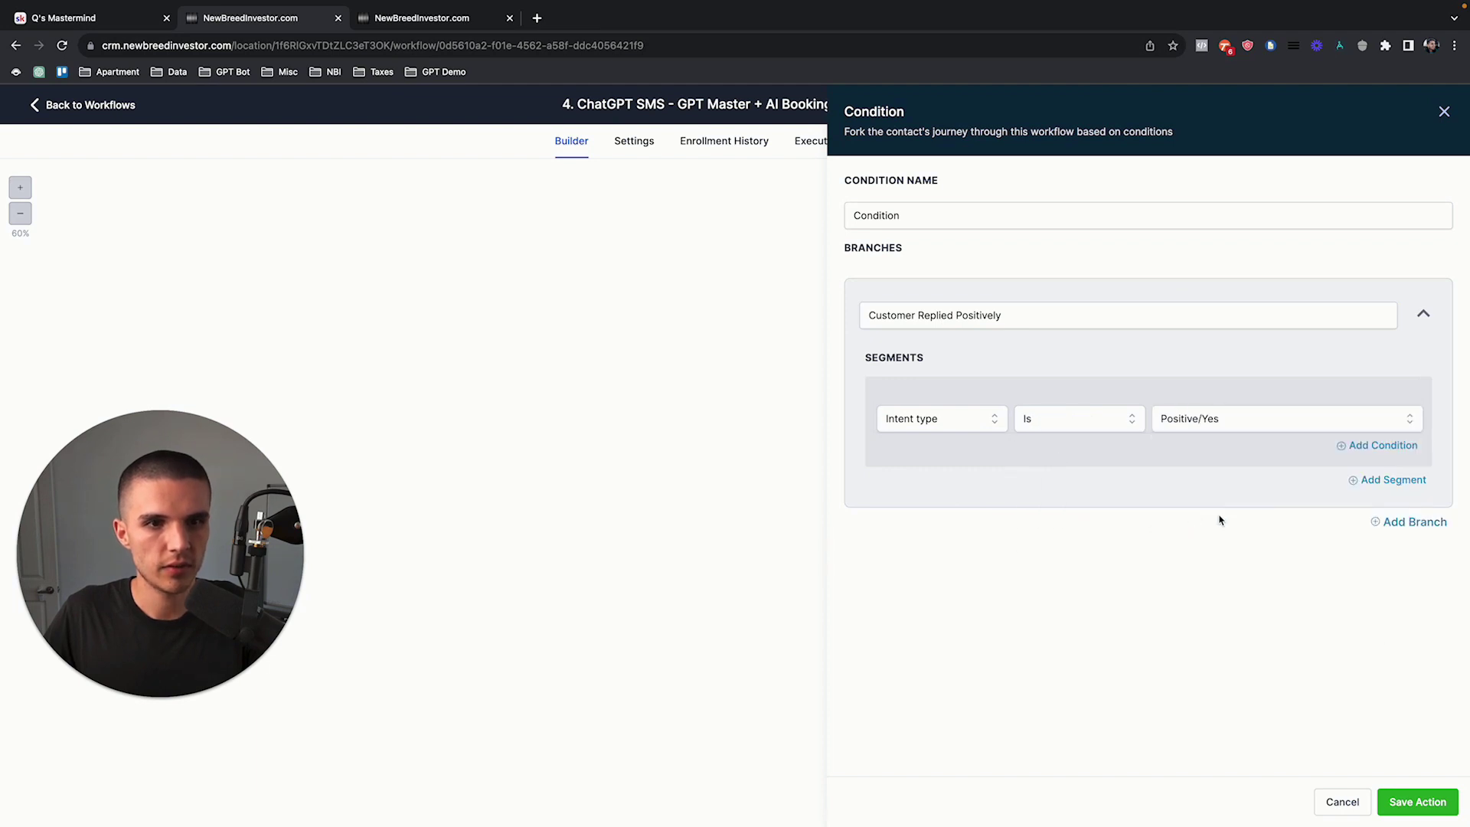
left_click(1414, 801)
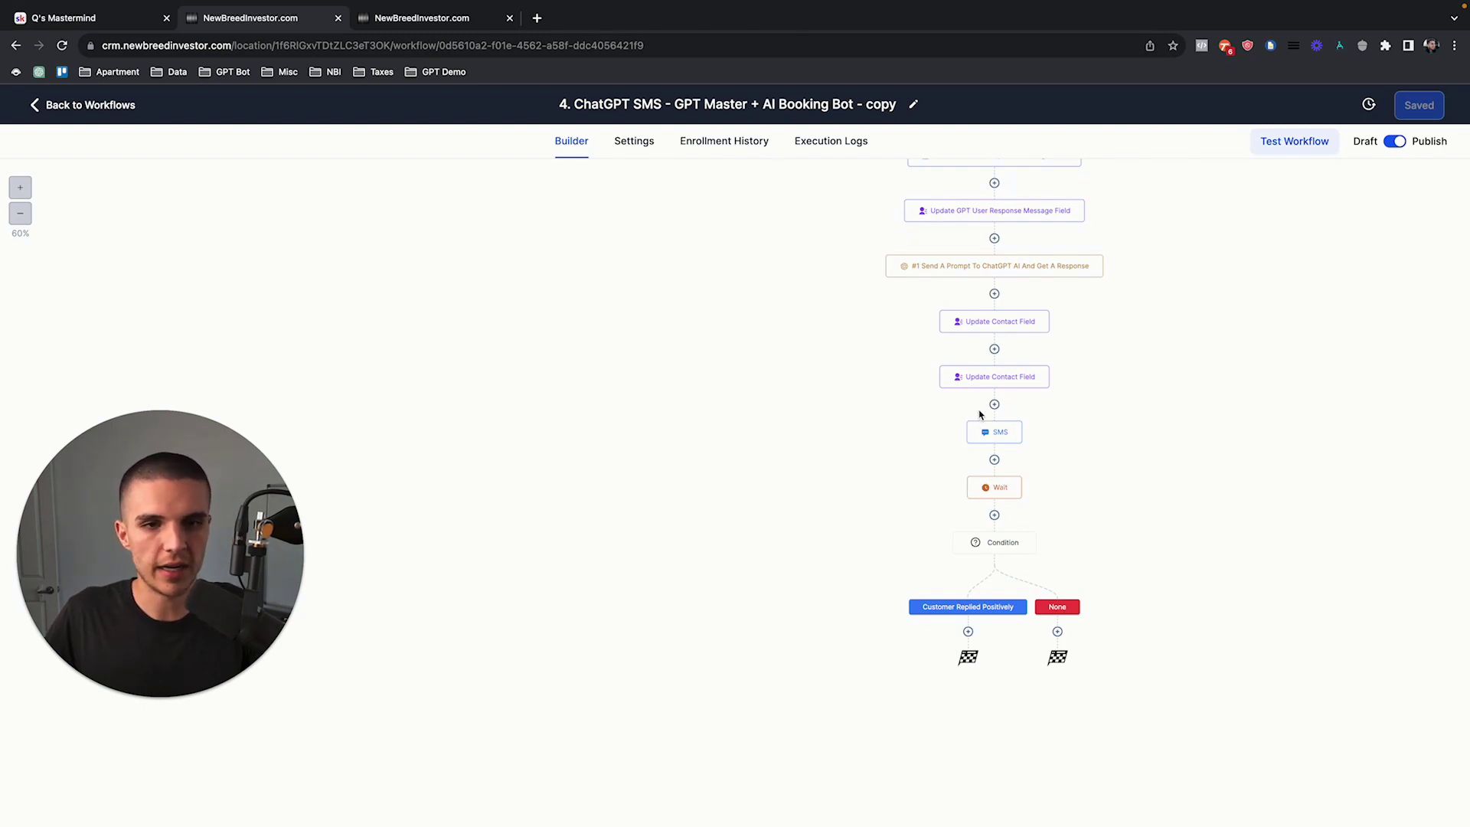
scroll(1009, 564, "up", 5)
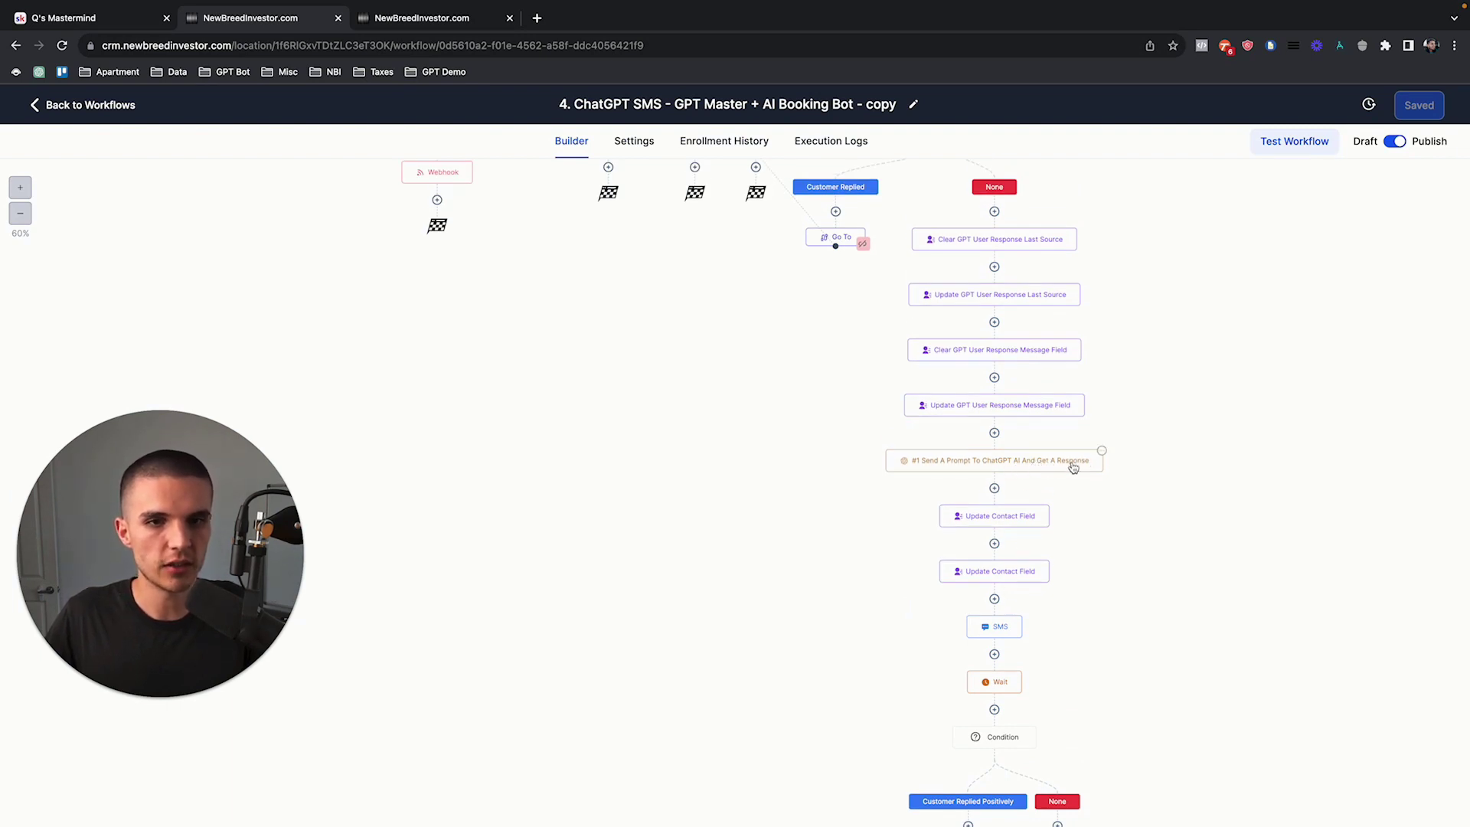
scroll(1026, 558, "down", 2)
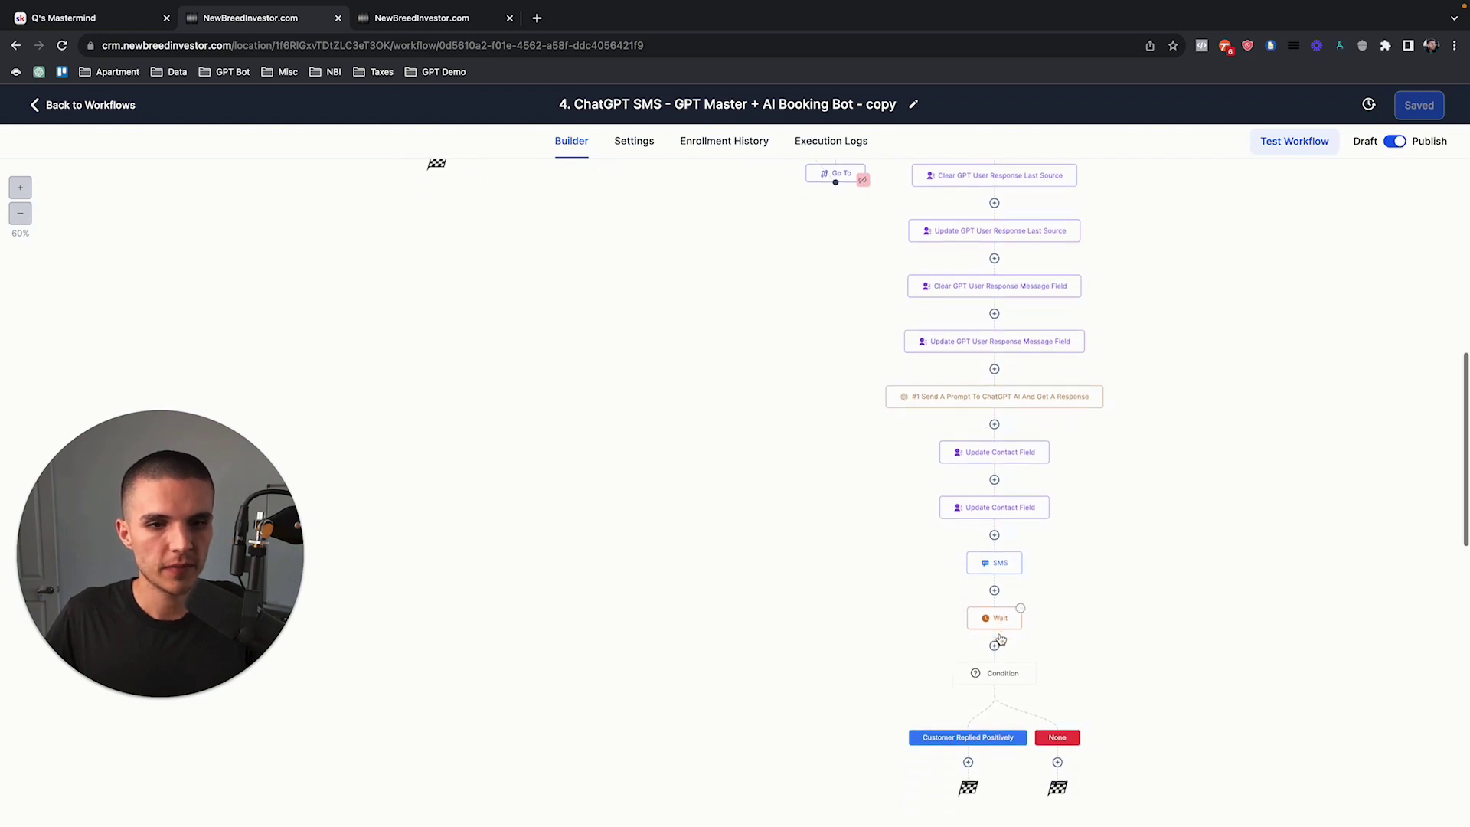
scroll(1001, 639, "down", 2)
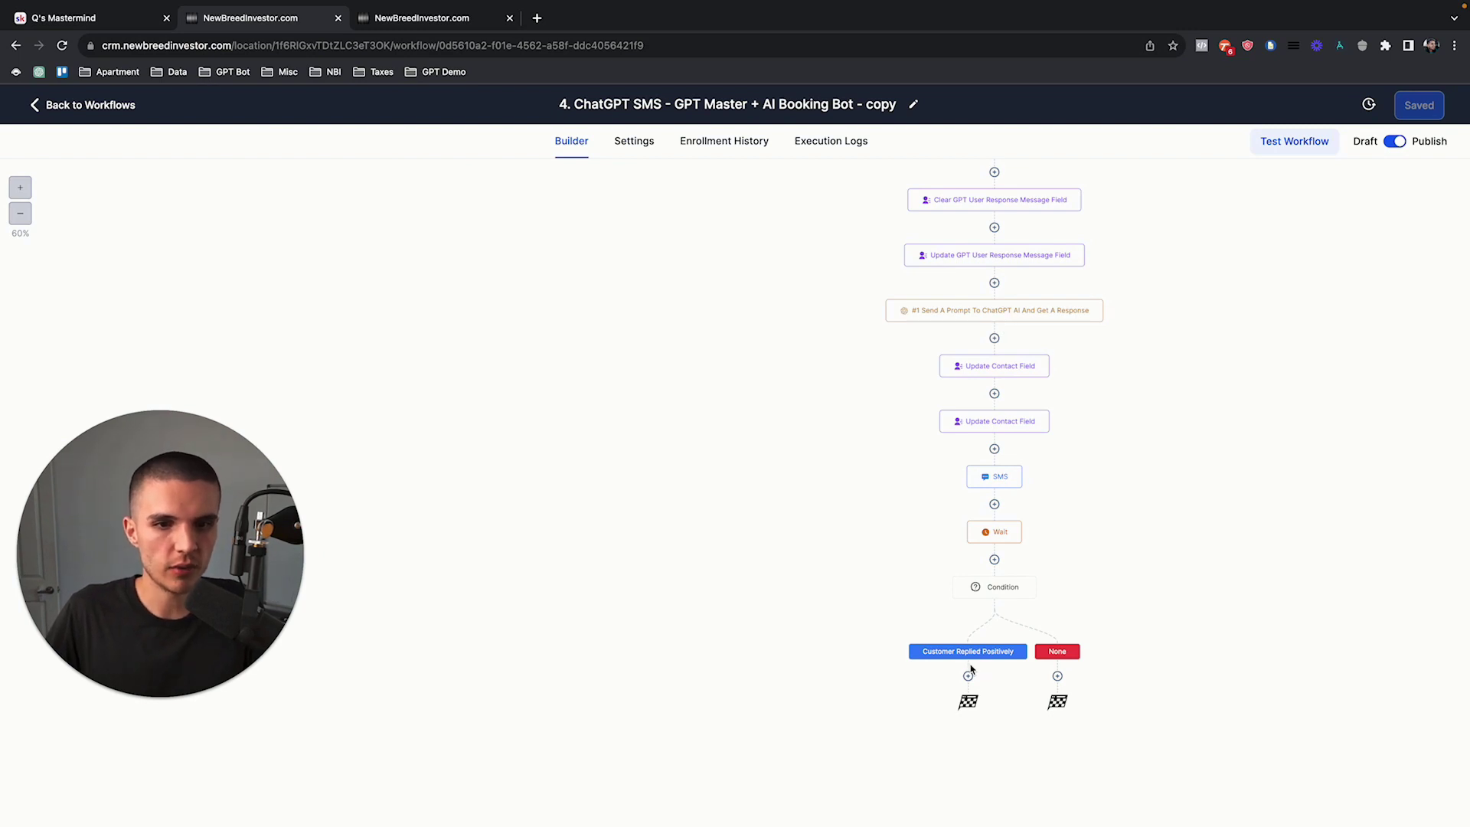
Step: Add a second branch named "Customer Replied Negatively" to the condition below the follow-up Wait action
scroll(749, 612, "up", 10)
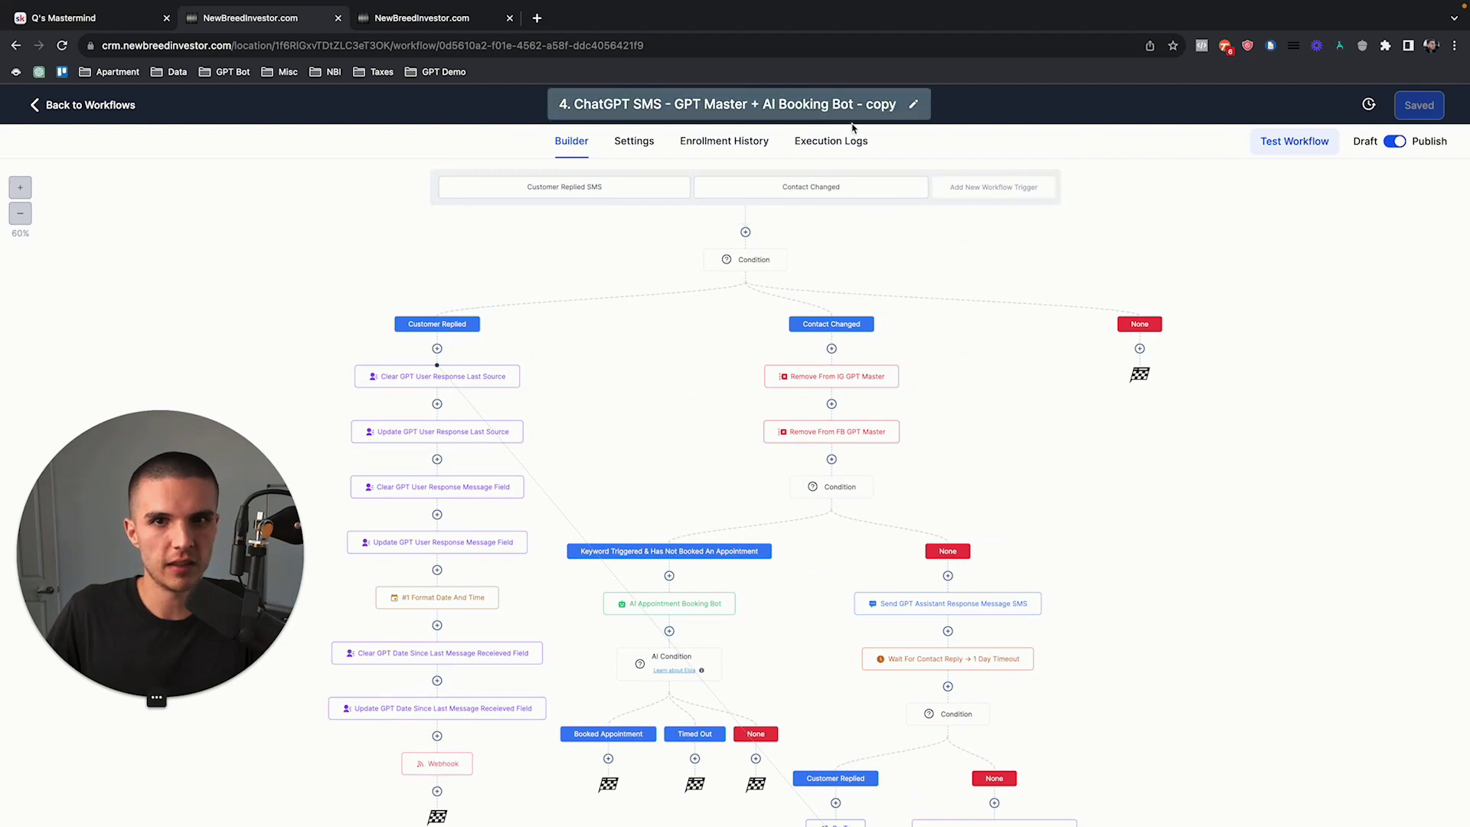
scroll(862, 356, "down", 6)
scroll(861, 358, "down", 4)
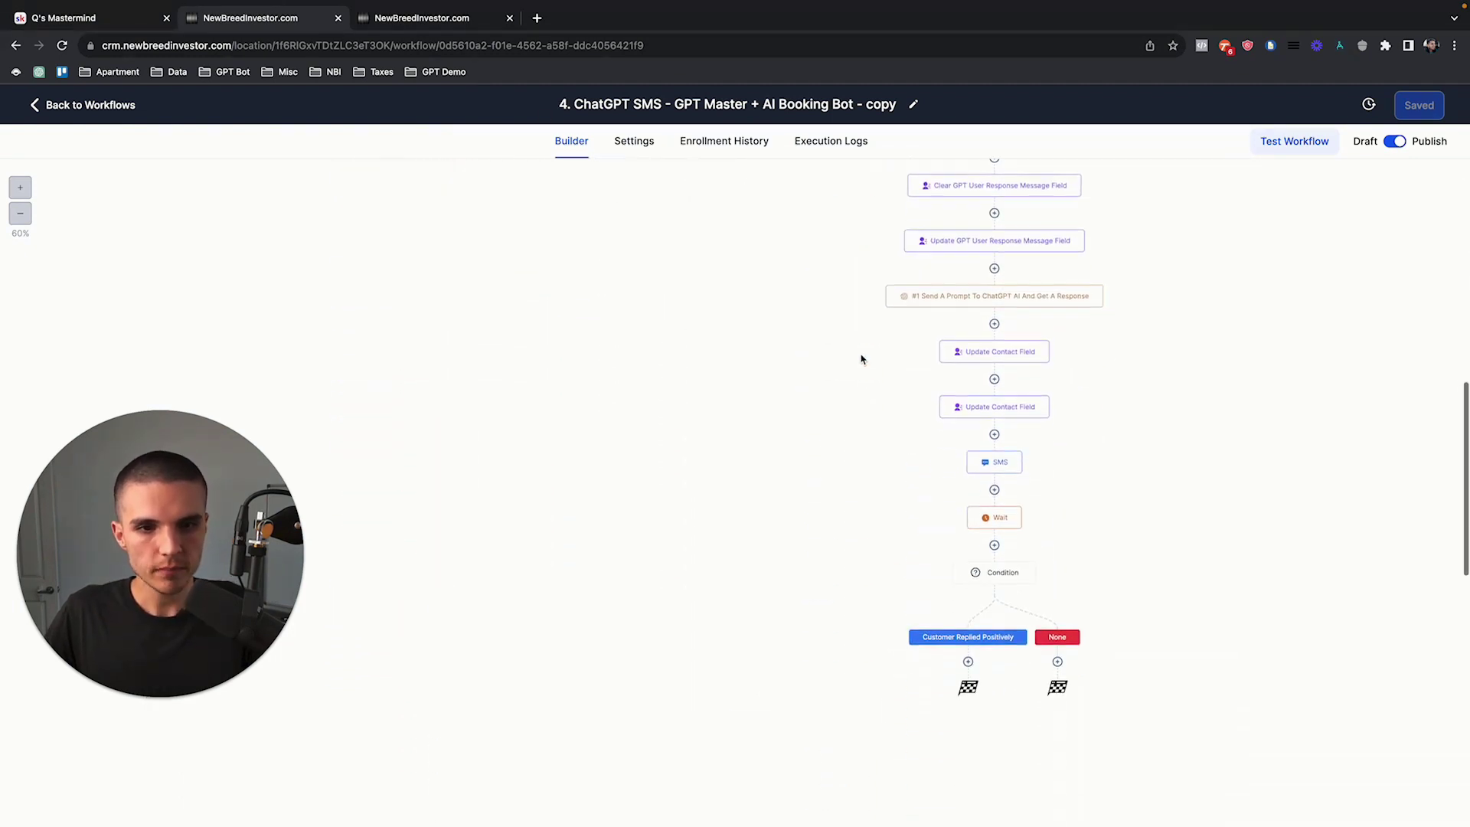
left_click(991, 576)
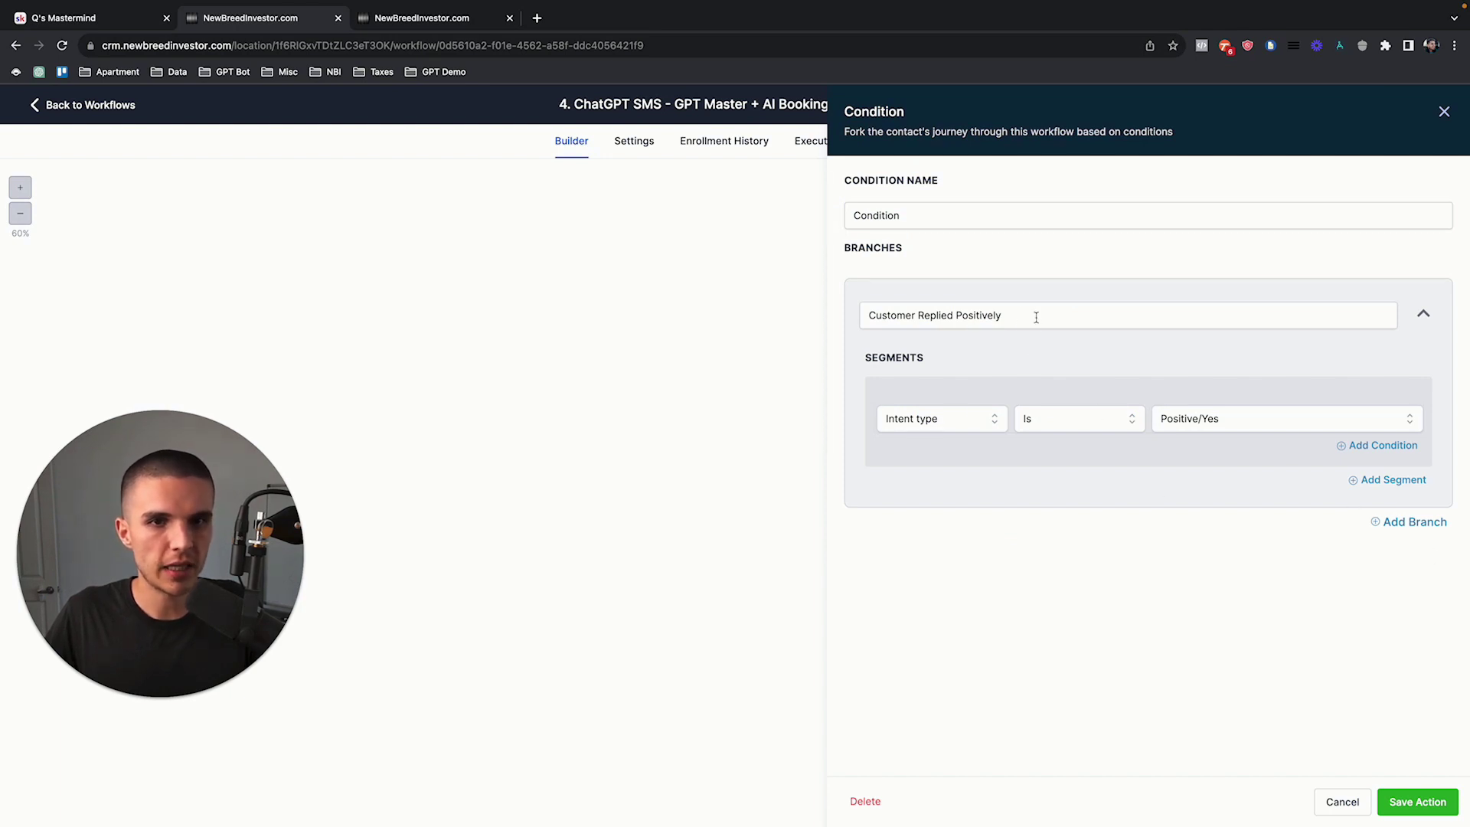
left_click(1418, 518)
double_click(940, 567)
type("Customer Replie")
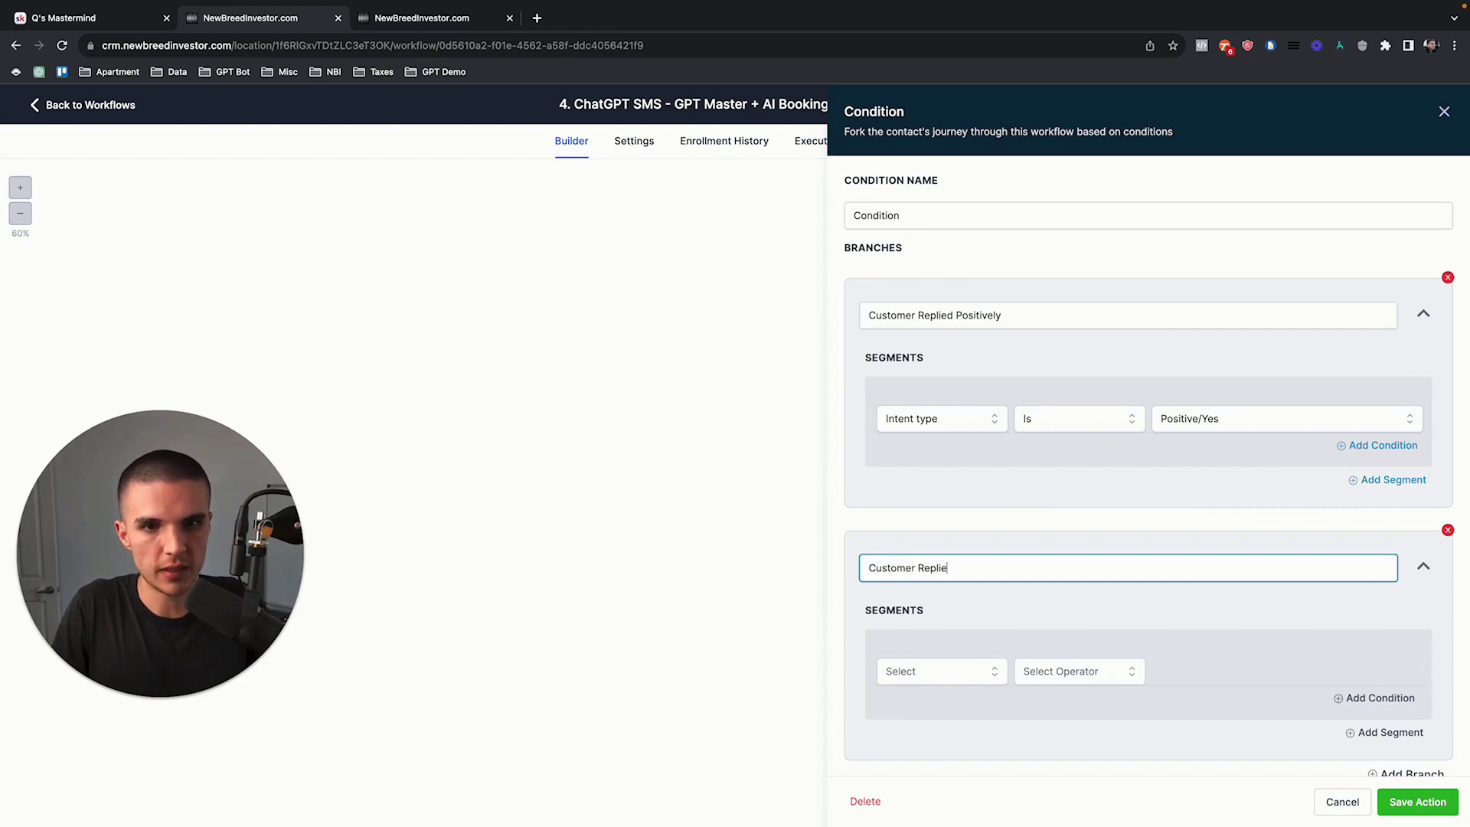
type("d Negatively")
Step: Set the new branch's segment to Intent type Is Negative/No, and save the condition and the workflow
left_click(901, 671)
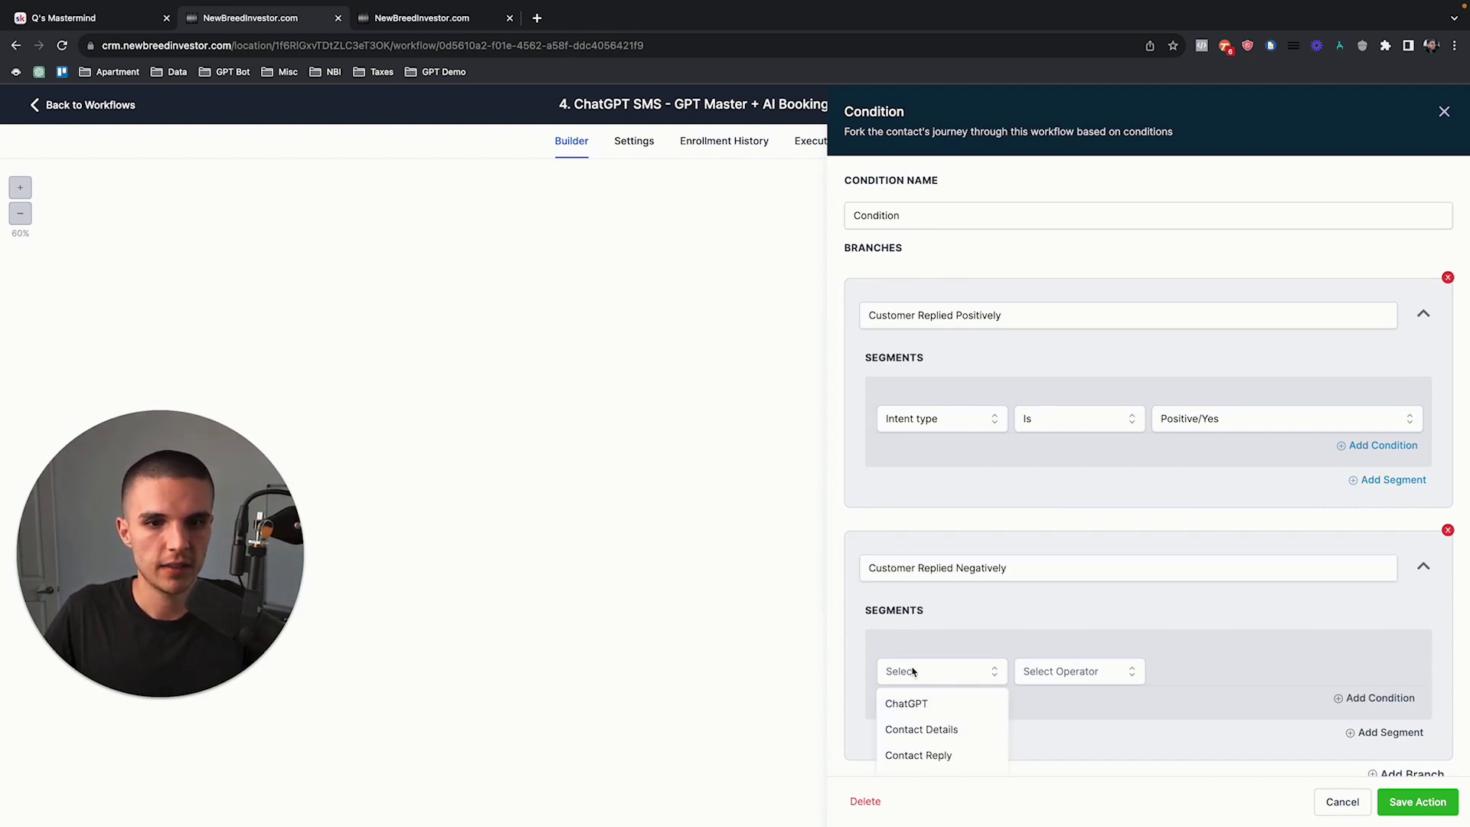
scroll(903, 666, "down", 1)
left_click(908, 613)
left_click(915, 686)
left_click(1072, 641)
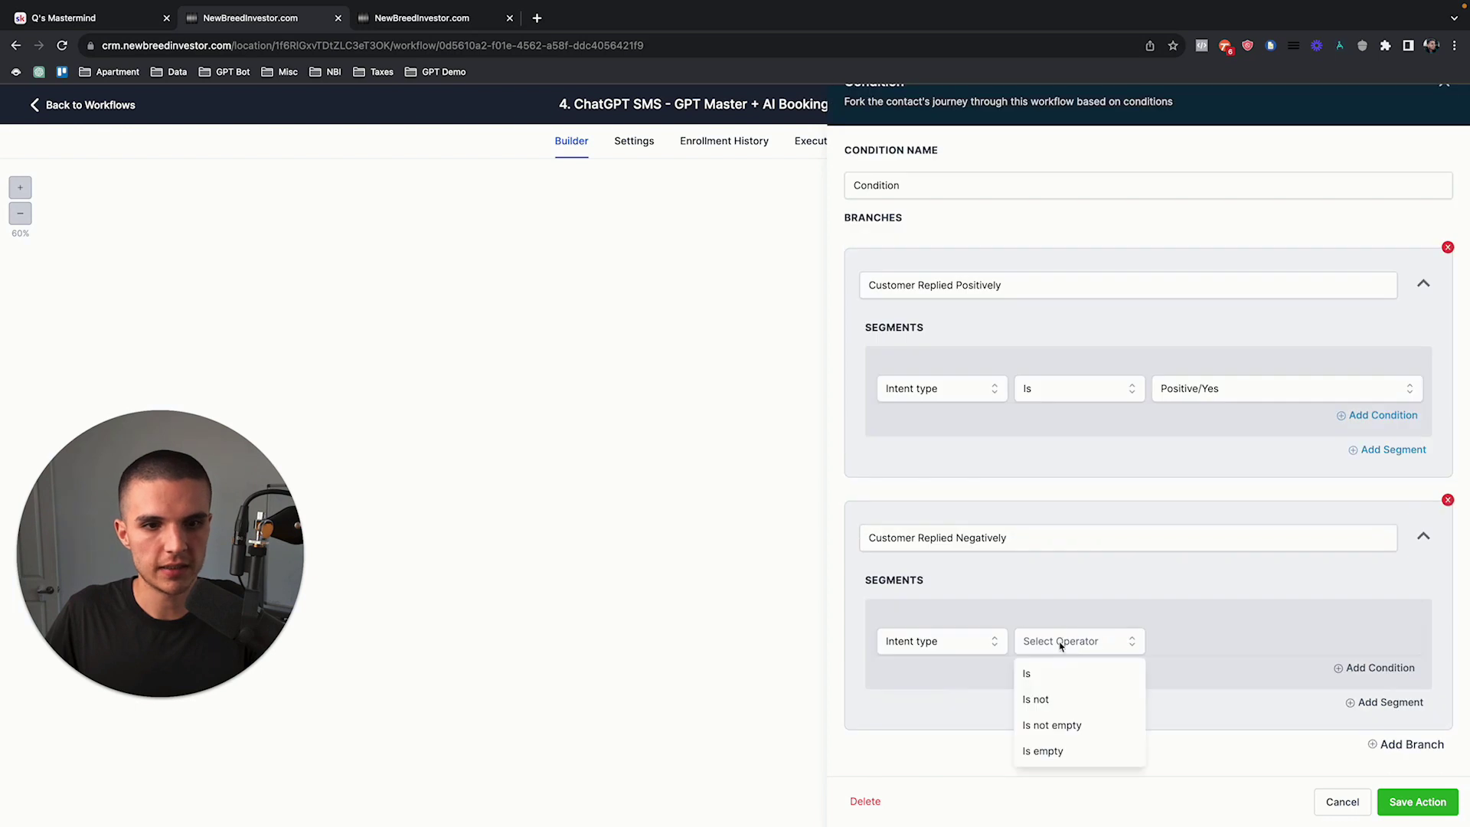
left_click(1029, 674)
left_click(1183, 643)
left_click(1186, 705)
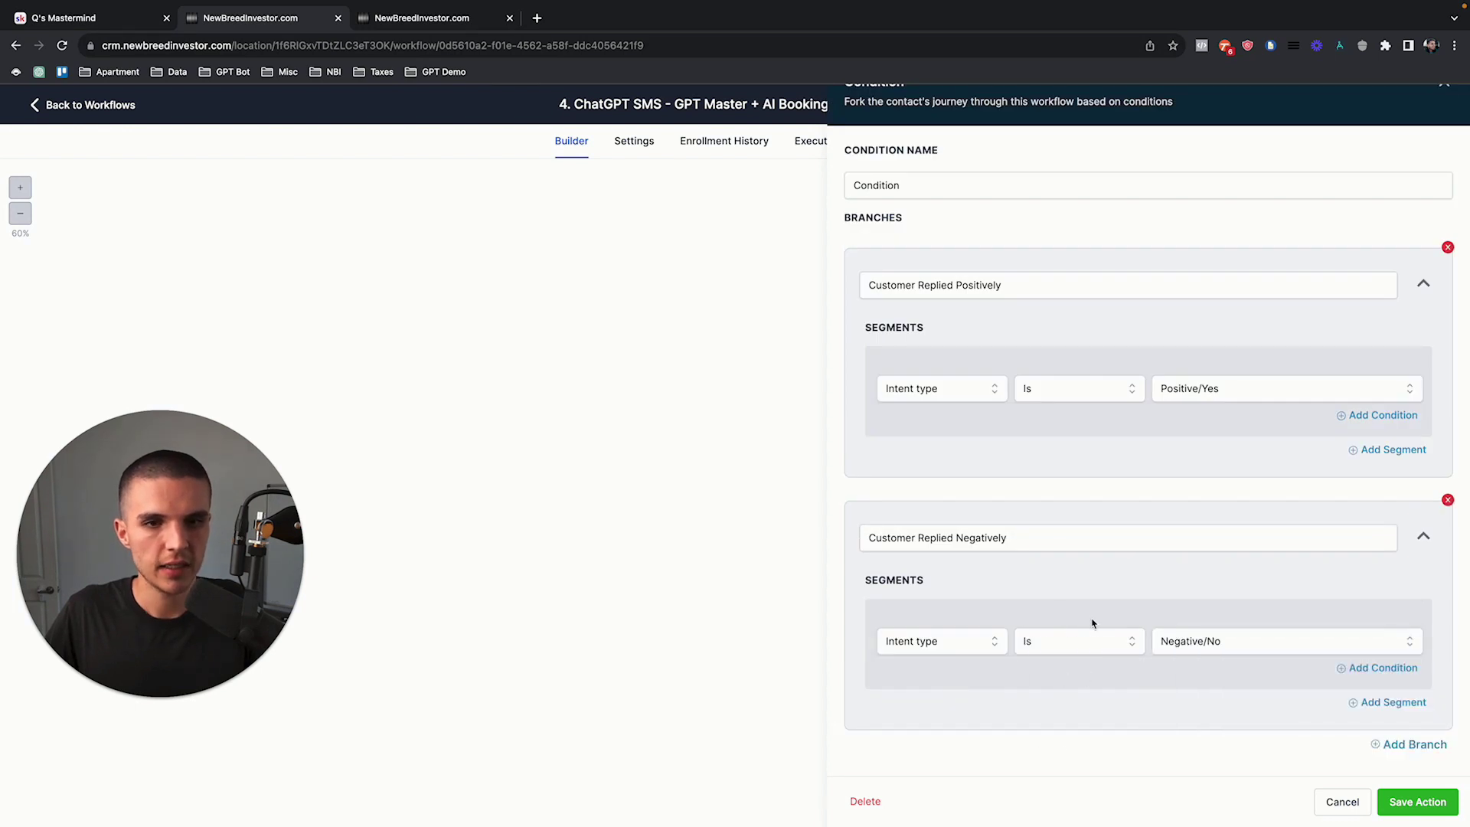
left_click(1036, 540)
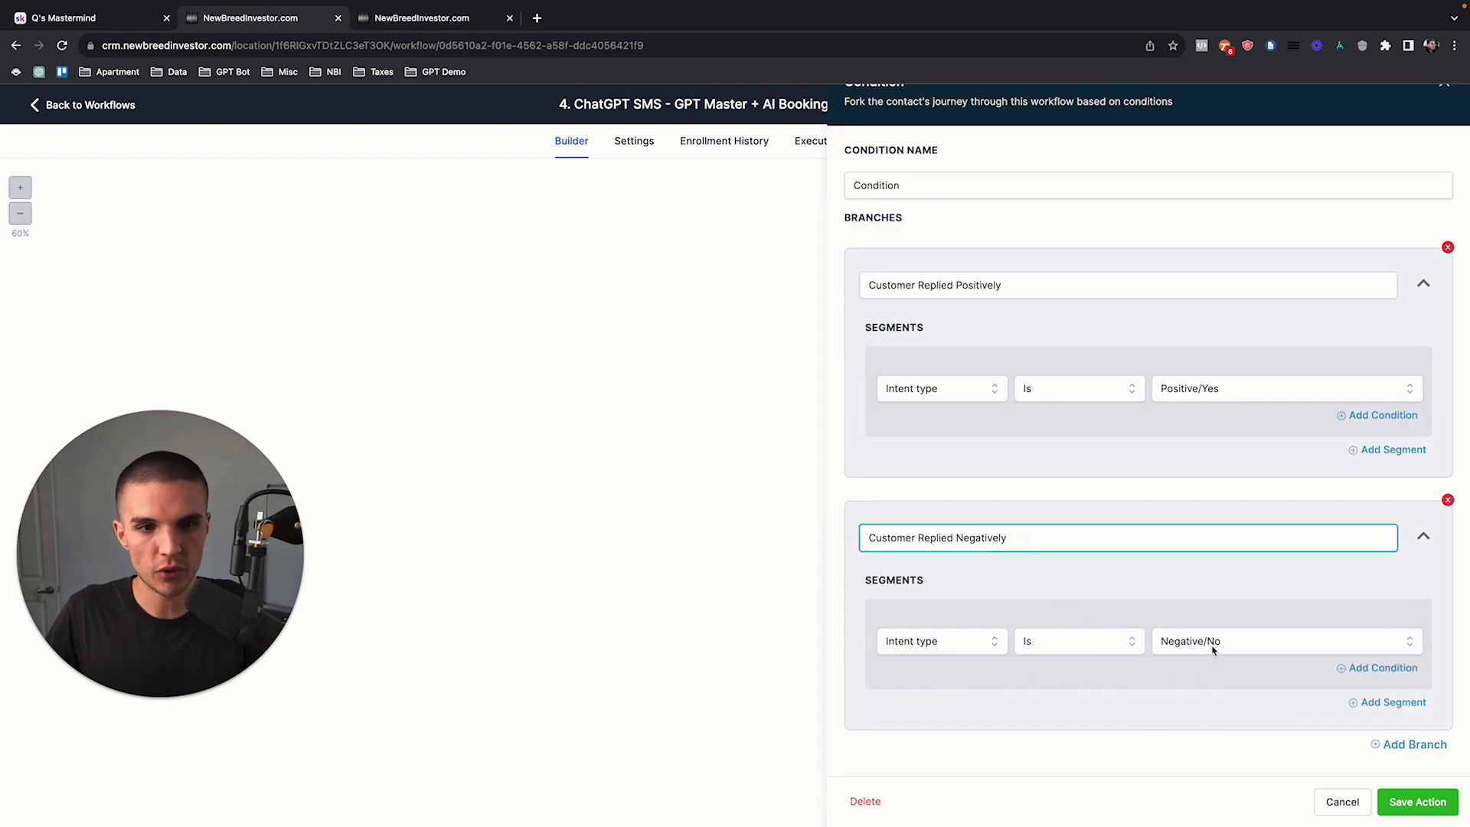
left_click(1417, 801)
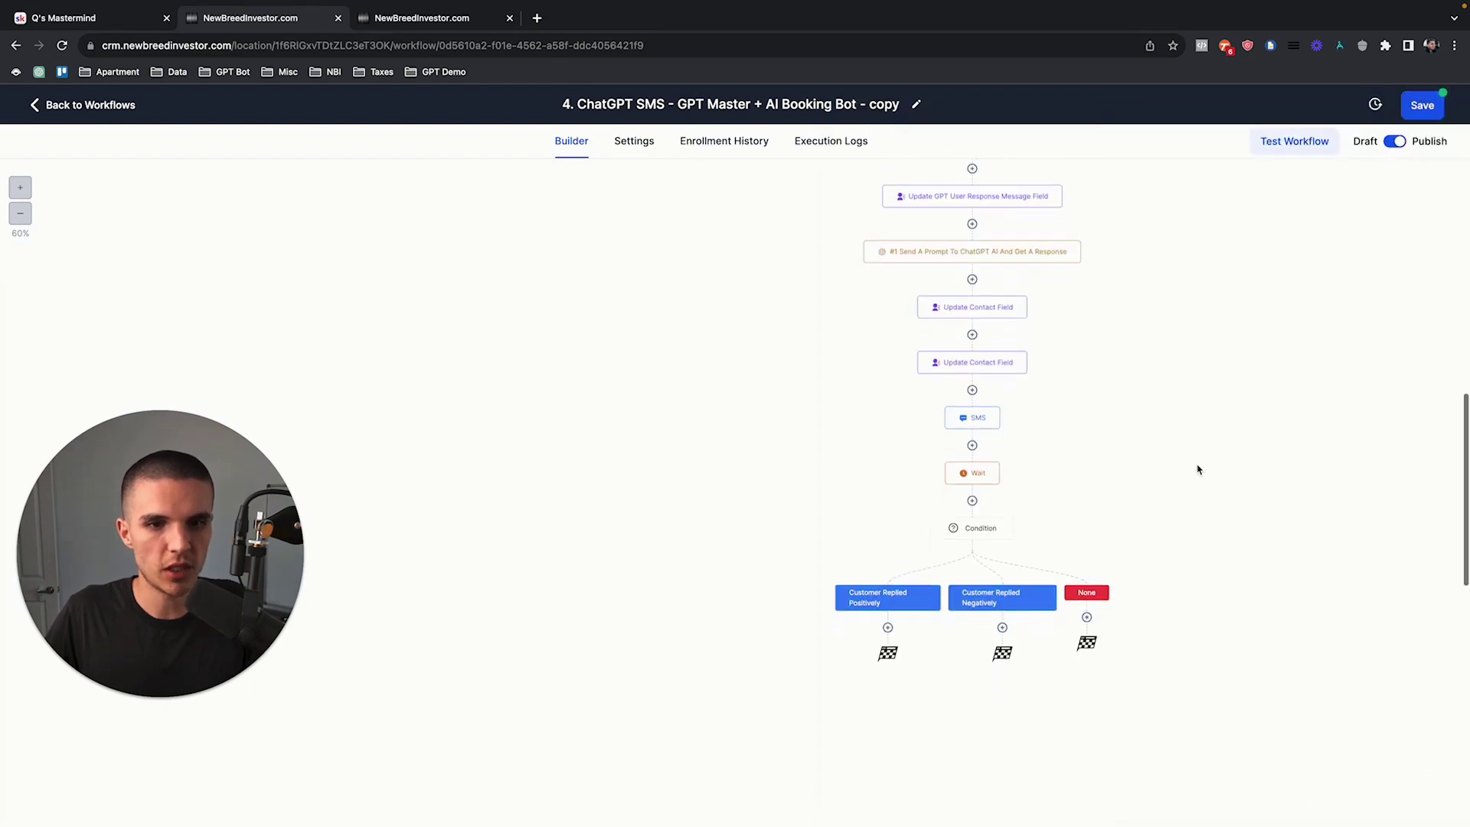
left_click(1417, 105)
Step: Add a Remove from all workflows action under the "Customer Replied Negatively" branch and save it
left_click(1002, 627)
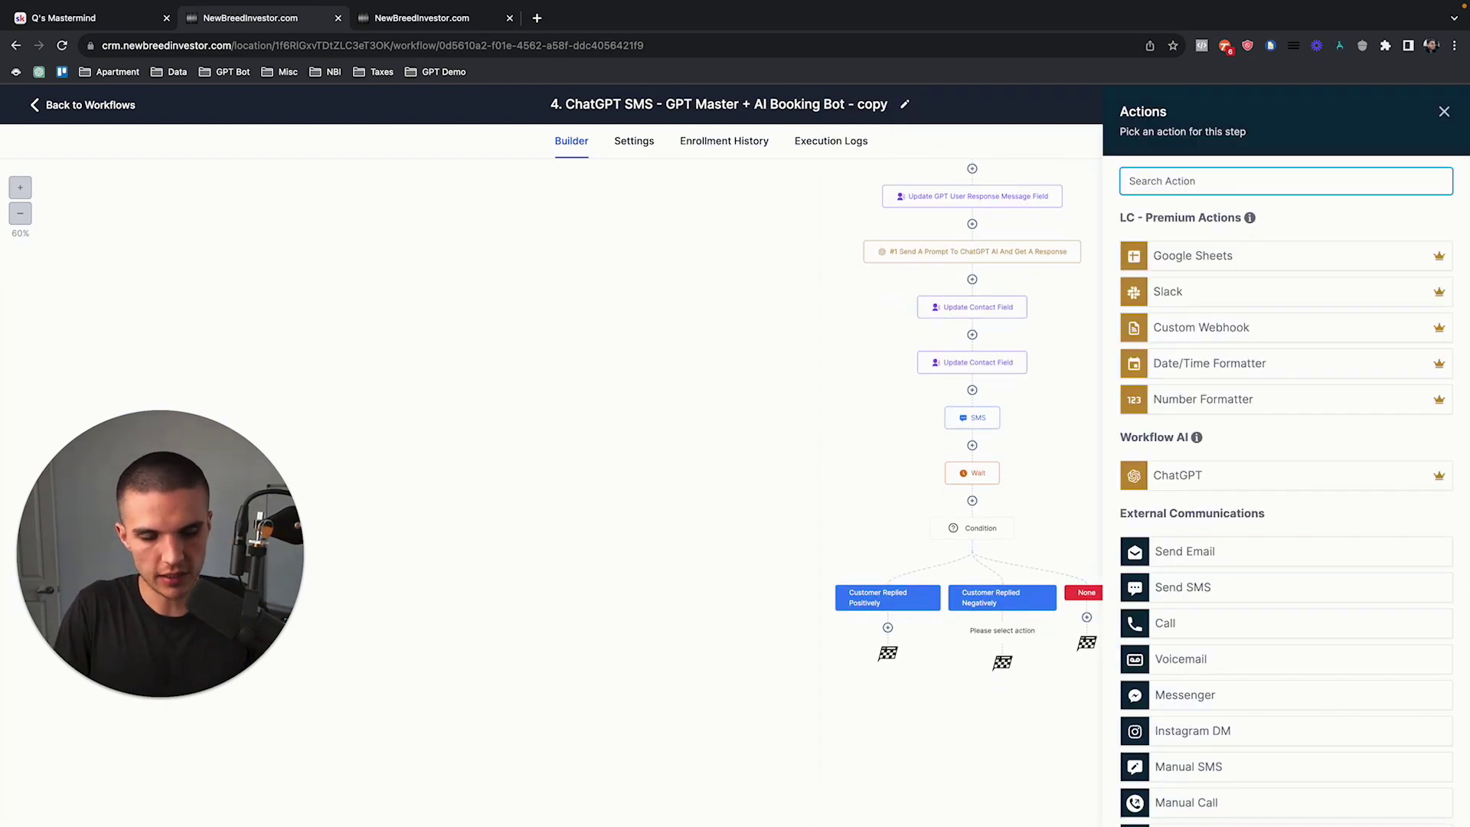
type("remove")
left_click(1240, 353)
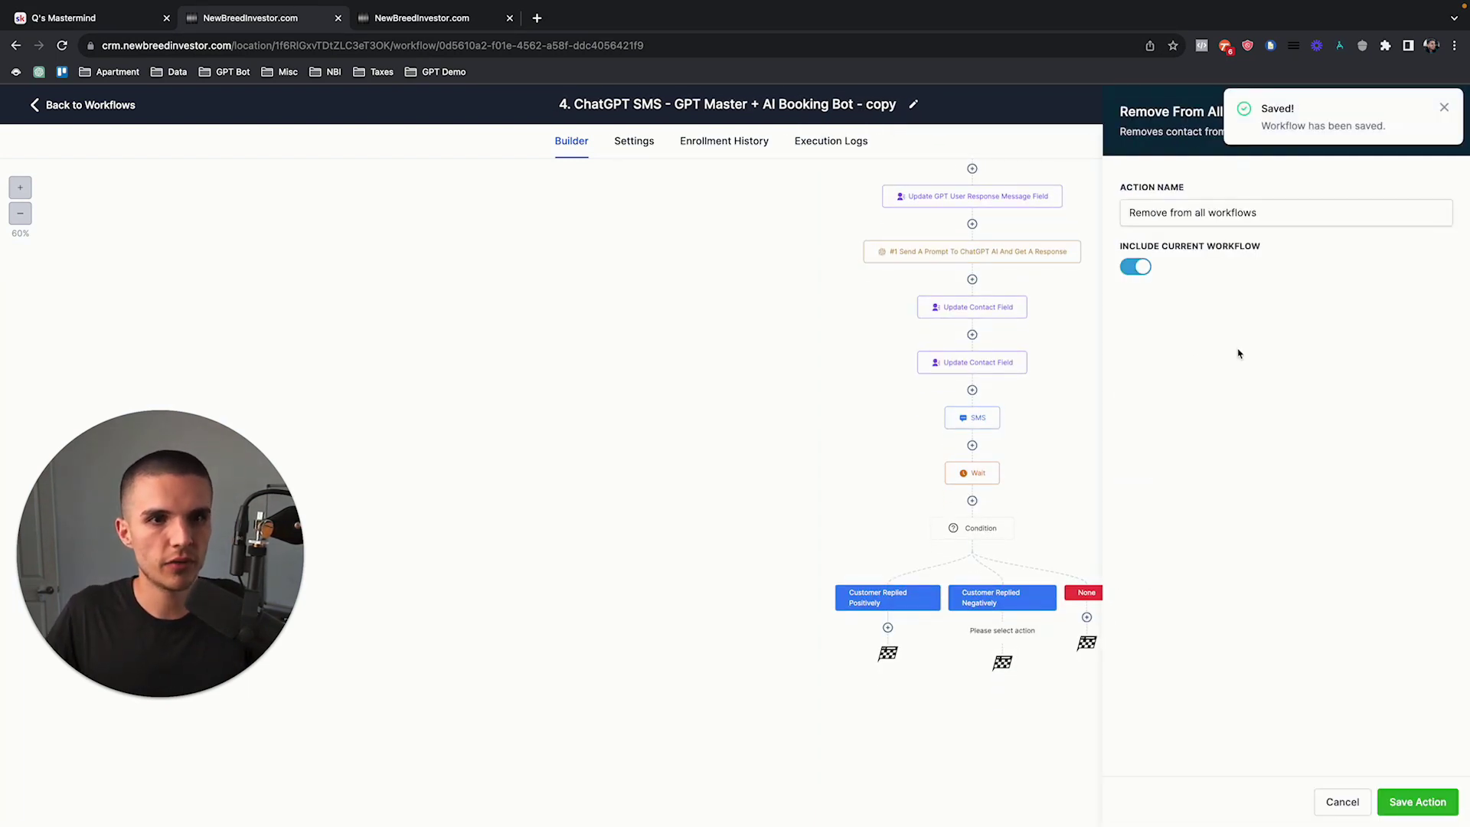
left_click(1409, 800)
Step: Add an Enable/Disable DND action below the removal action, set it to "Disable DND for all channels", and save the action and workflow
left_click(998, 686)
type("dnd")
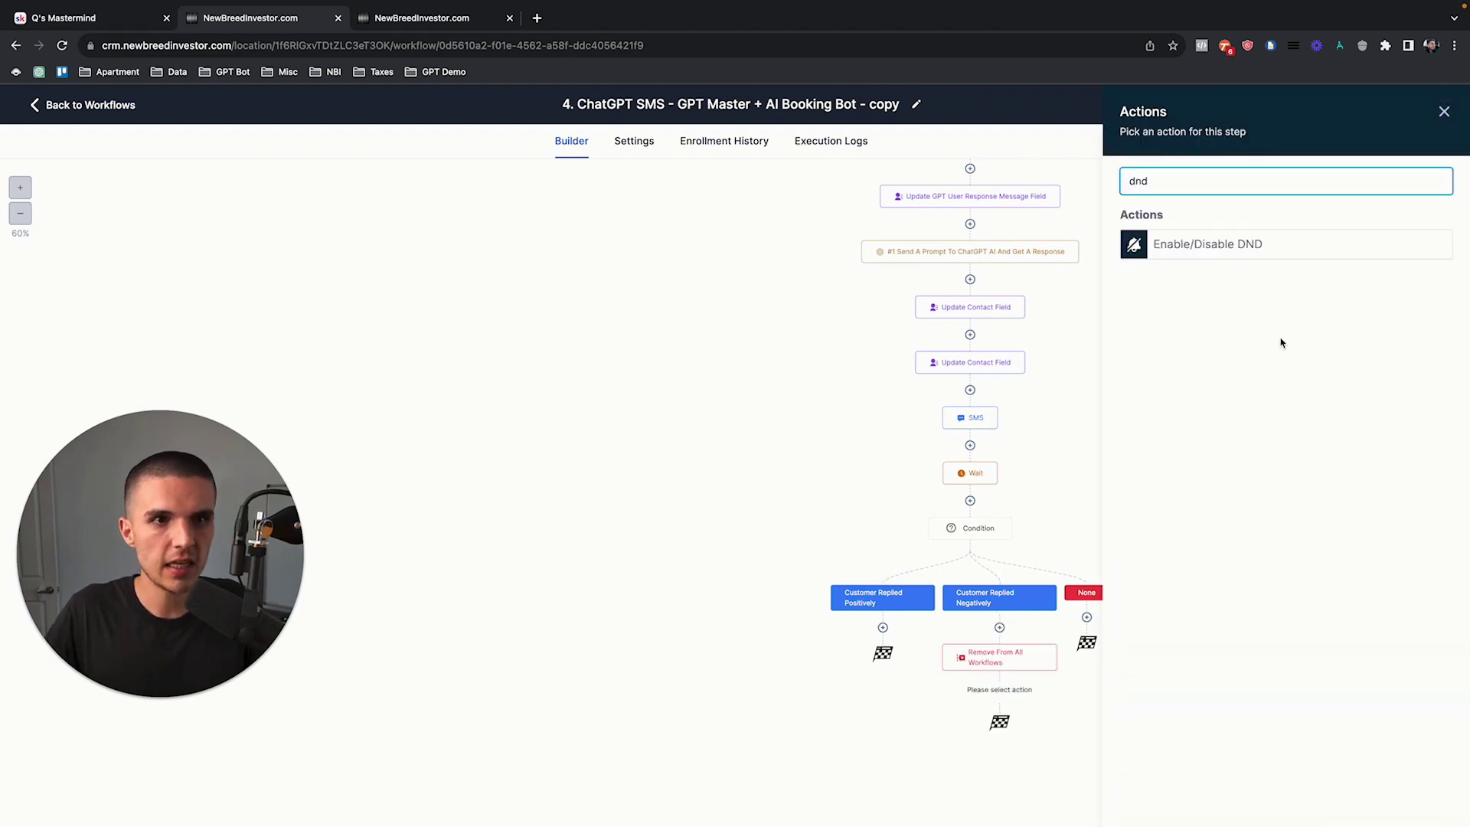
left_click(1250, 246)
left_click(1162, 273)
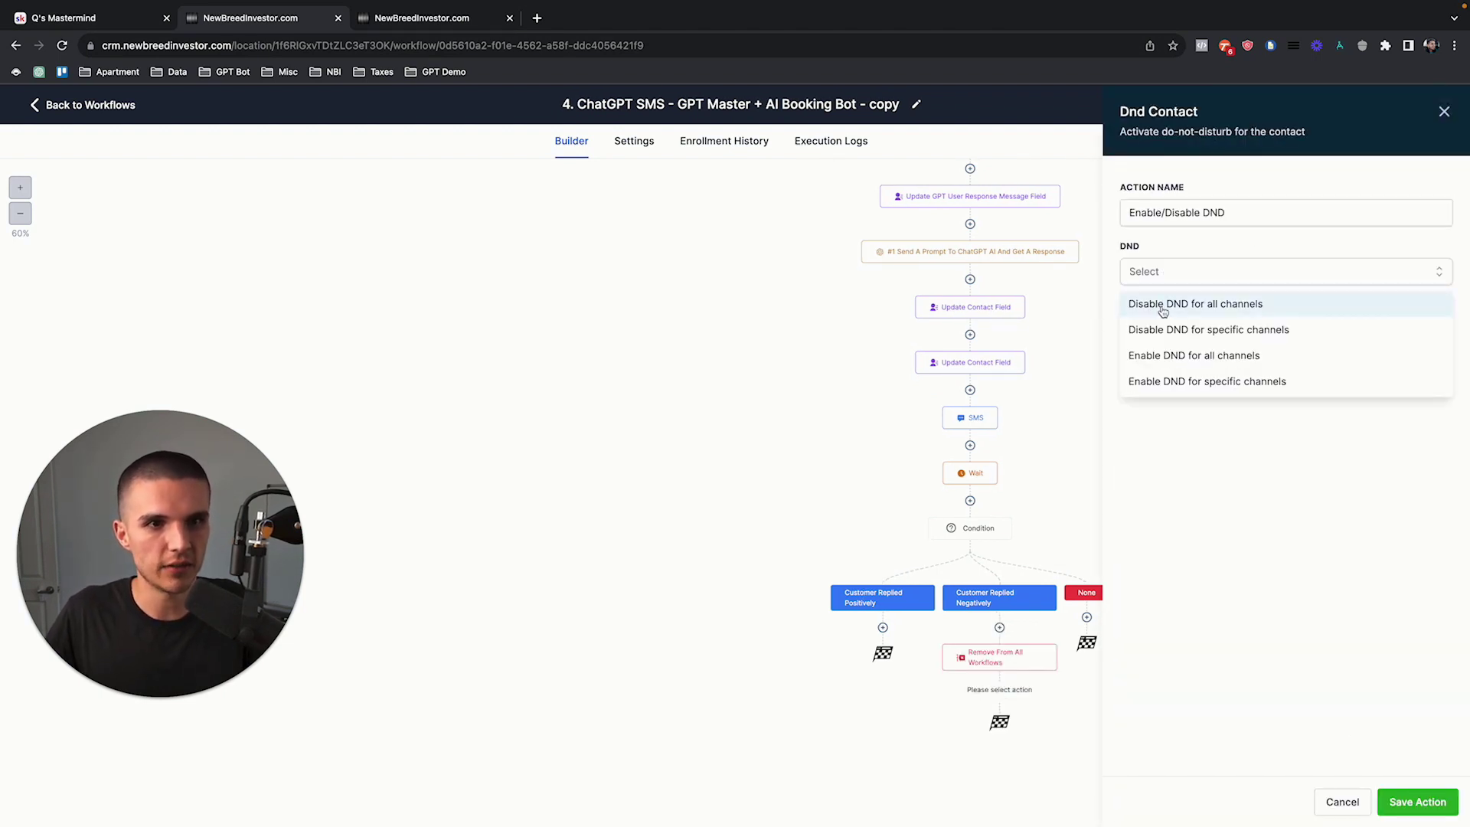
left_click(1162, 305)
left_click(1417, 802)
left_click(1419, 106)
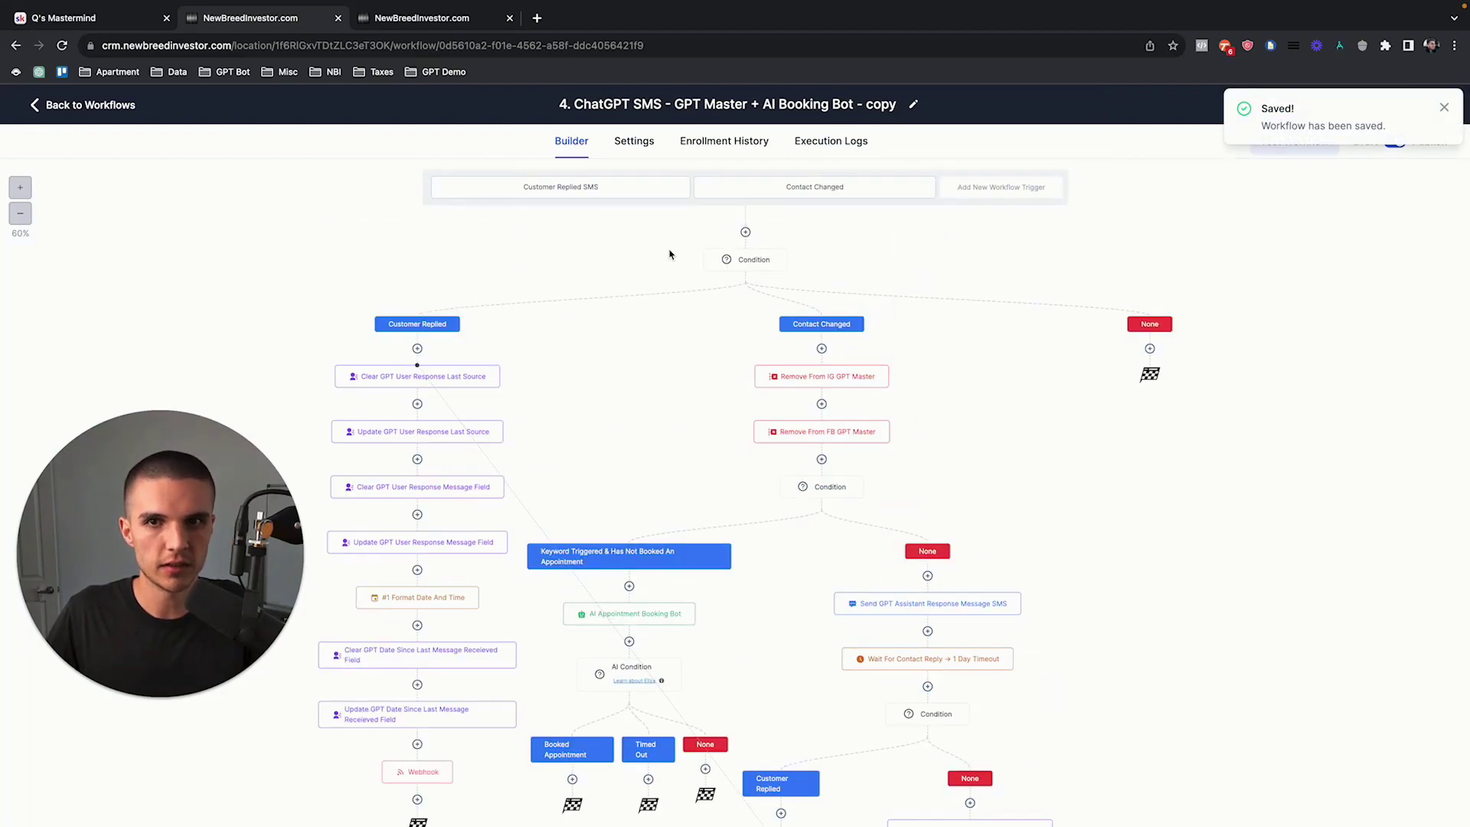
Step: Check the reply and timeout settings of the Wait action after the follow-up SMS
scroll(872, 501, "down", 1)
scroll(915, 490, "up", 1)
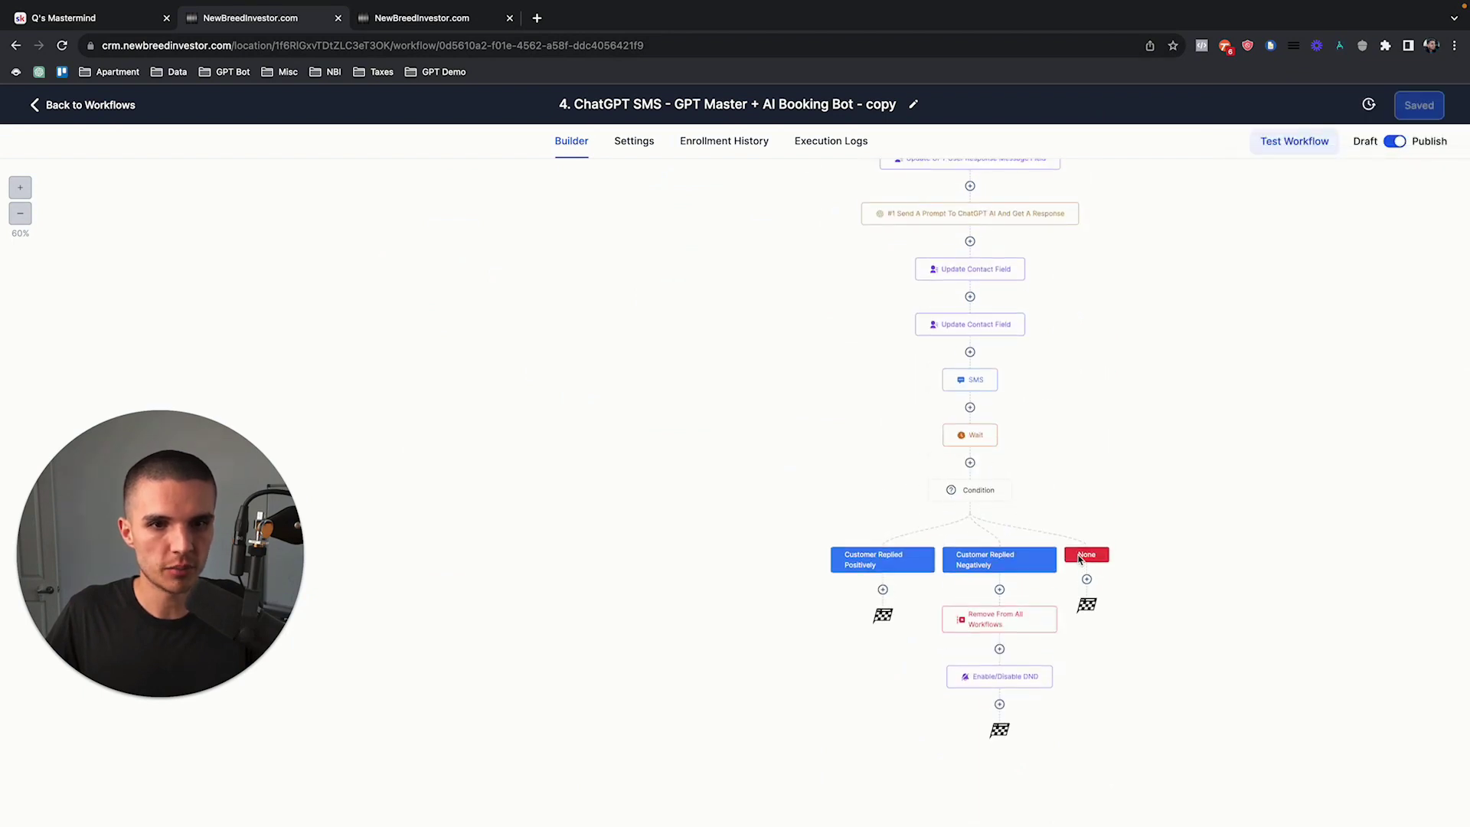
left_click(969, 435)
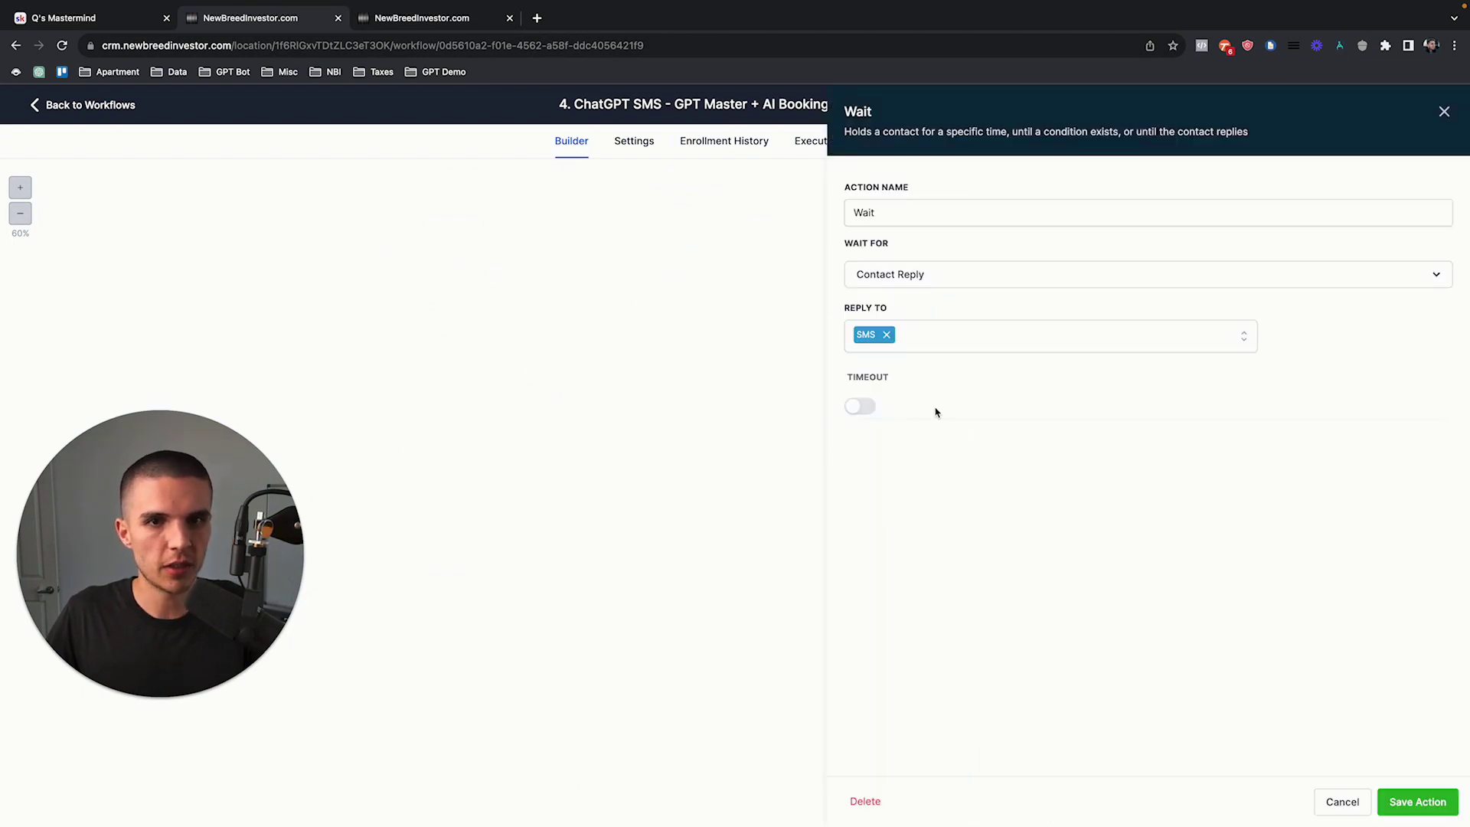
left_click(1444, 111)
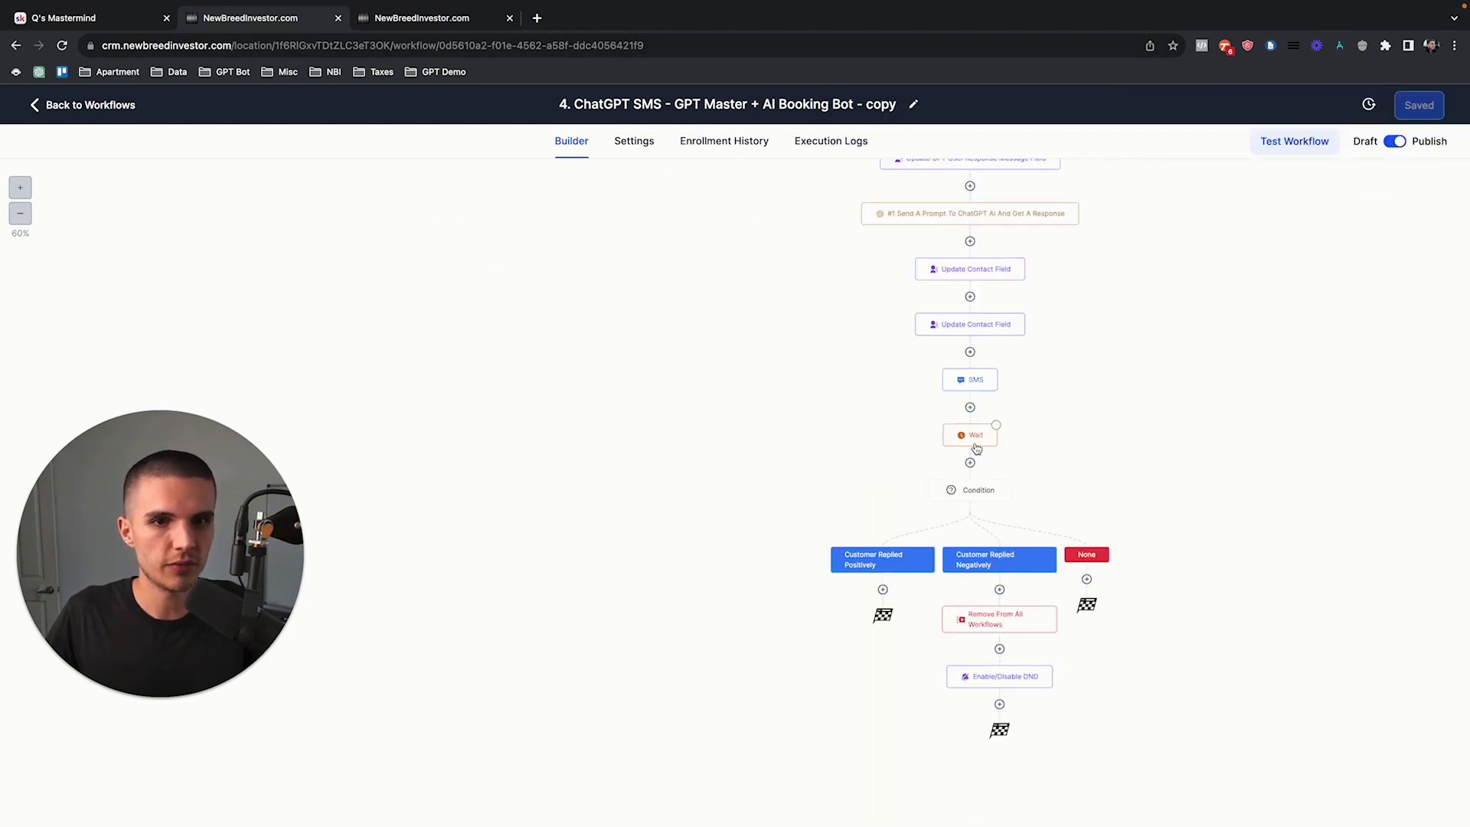
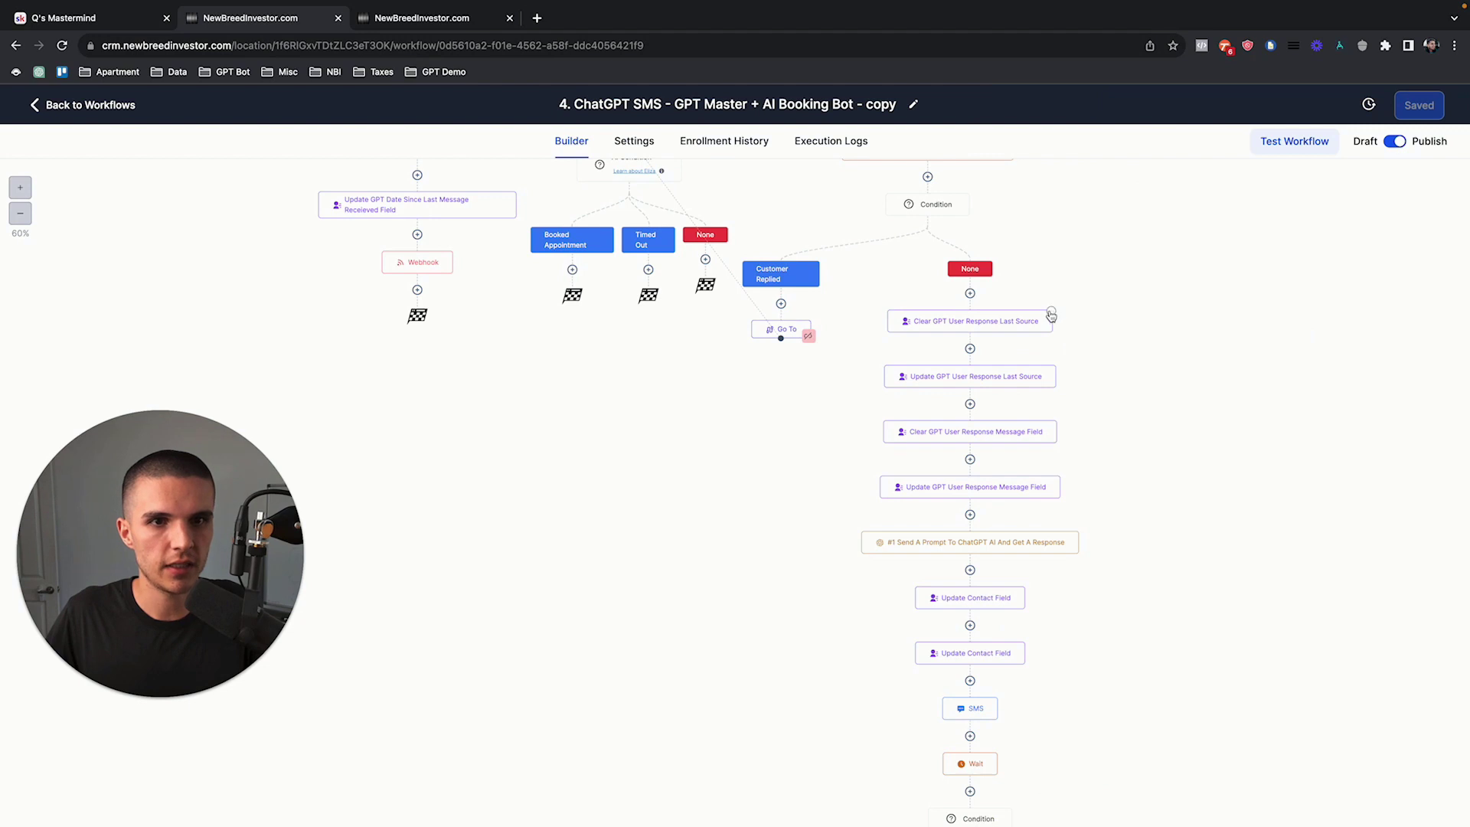
Step: Copy the follow-up sequence starting at Clear GPT User Response Last Source into the new condition's None branch, and save the workflow
mouse_move(1072, 358)
left_click(1148, 363)
scroll(1086, 475, "down", 10)
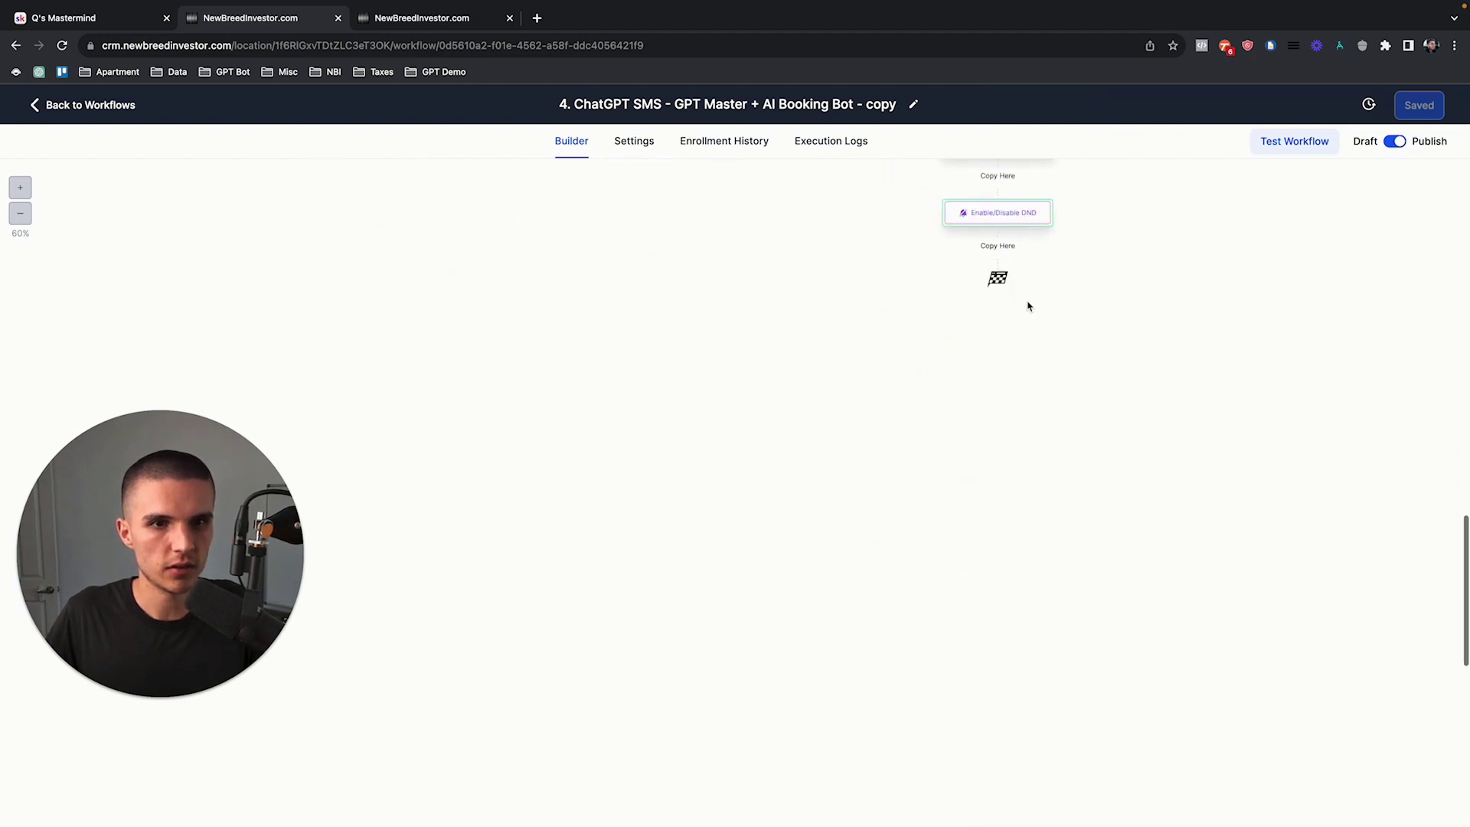
scroll(1085, 475, "up", 10)
left_click(1096, 545)
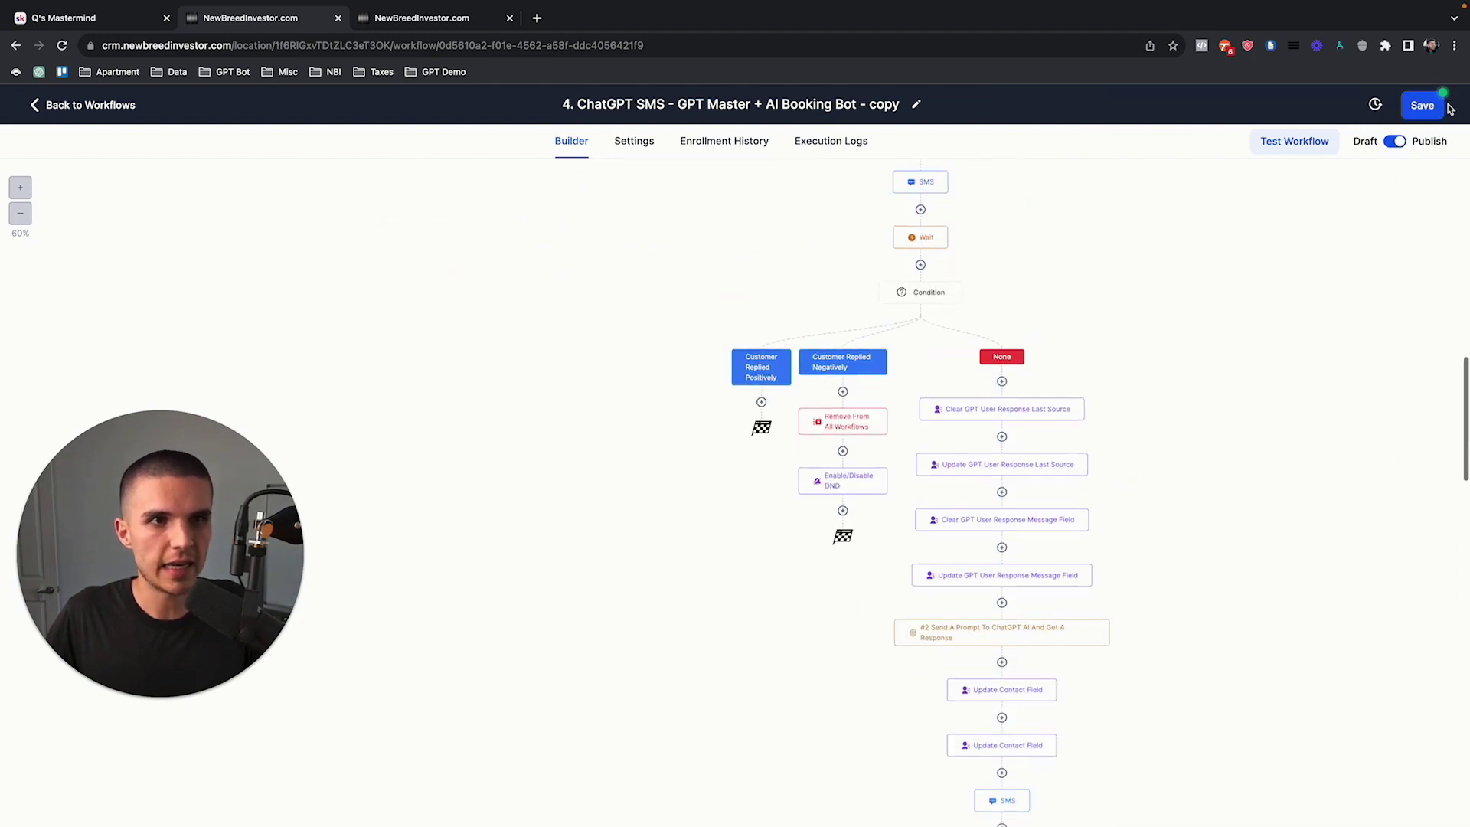
left_click(1423, 105)
Step: Review the workflow from its triggers through the first follow-up sequence, including the prompt of the first ChatGPT action
scroll(985, 315, "up", 3)
scroll(926, 398, "up", 10)
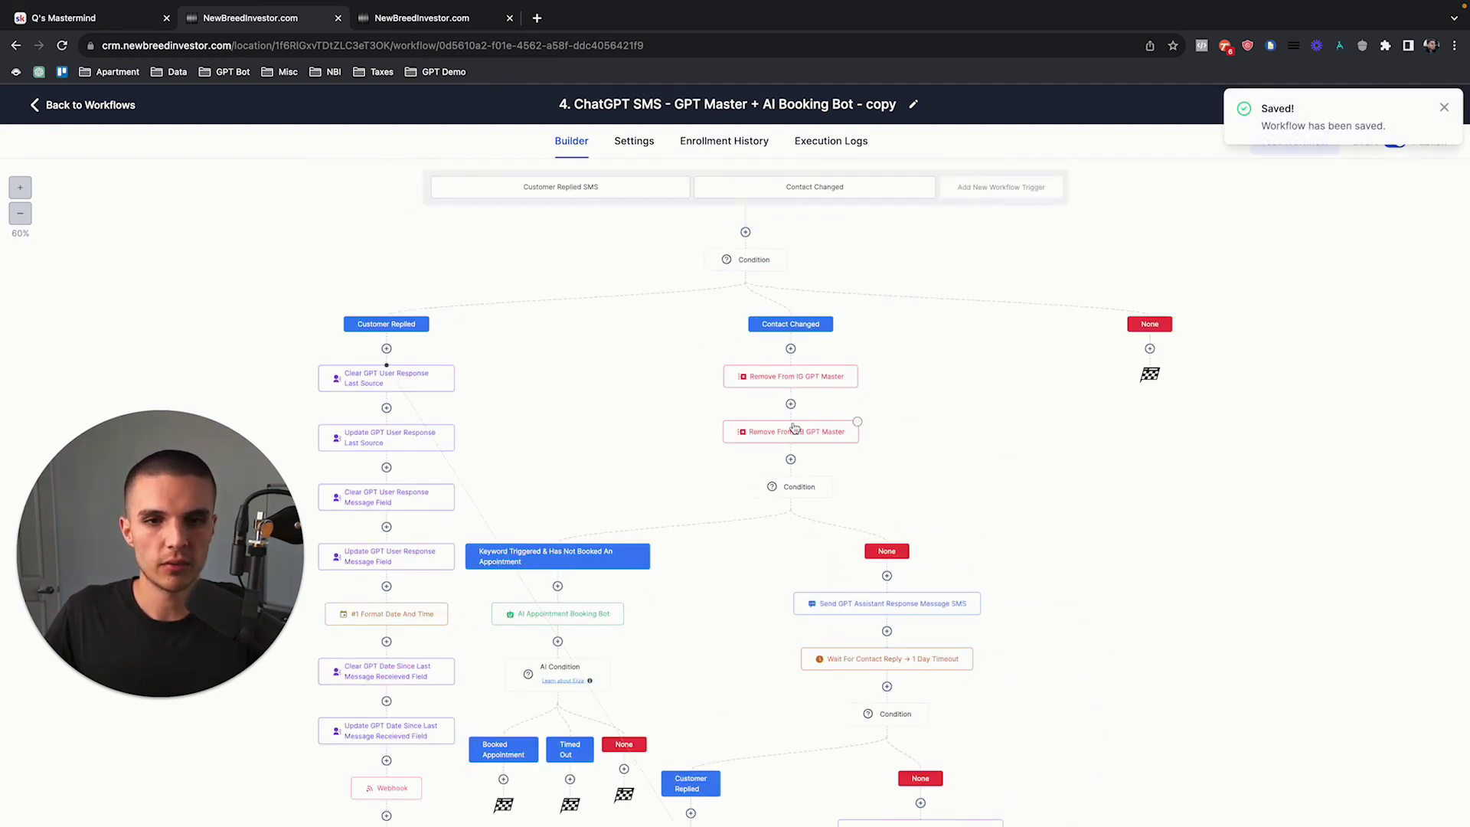
scroll(795, 427, "down", 3)
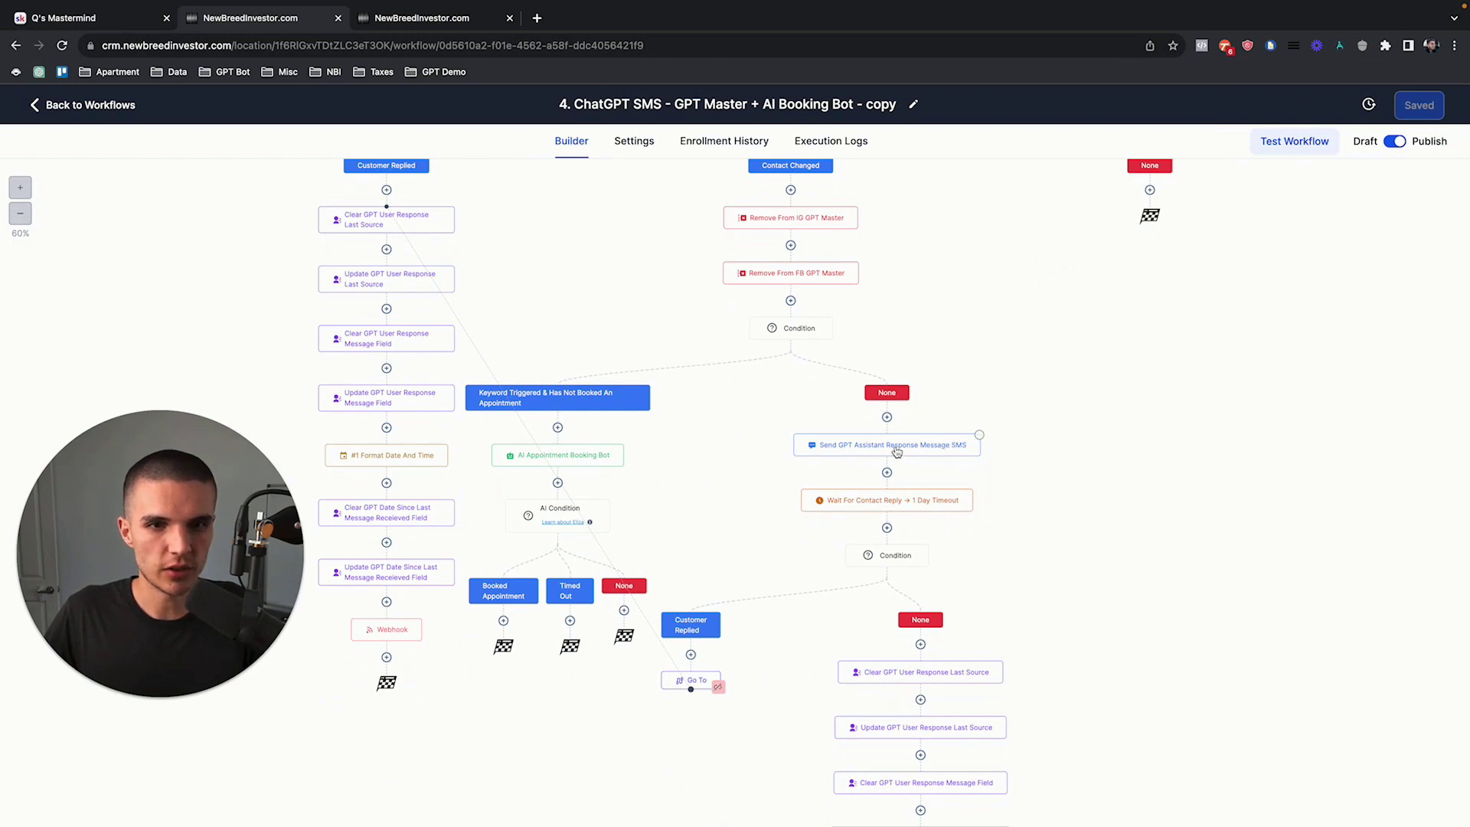
scroll(907, 452, "down", 2)
scroll(897, 321, "down", 3)
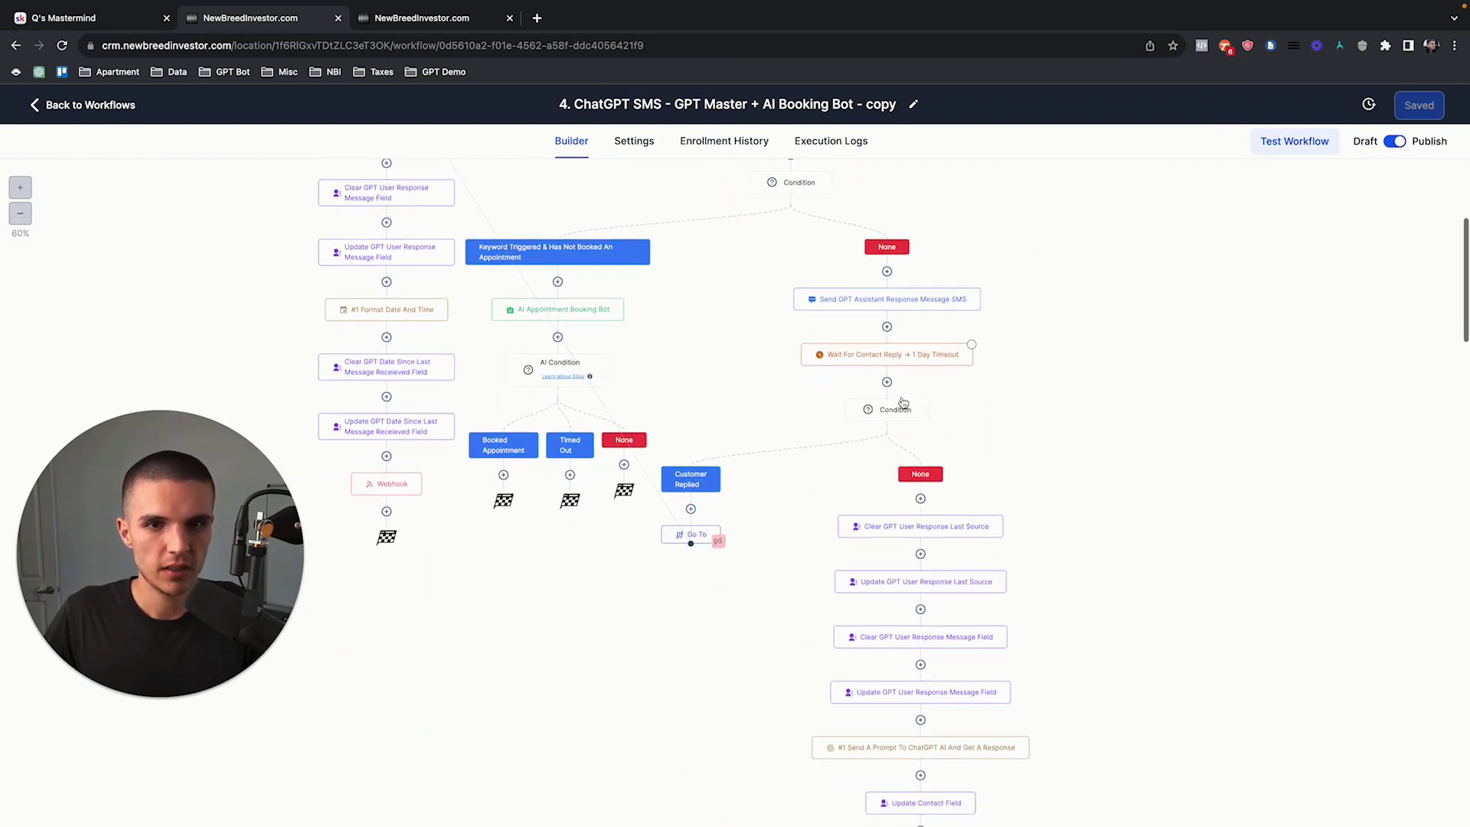
scroll(896, 319, "up", 1)
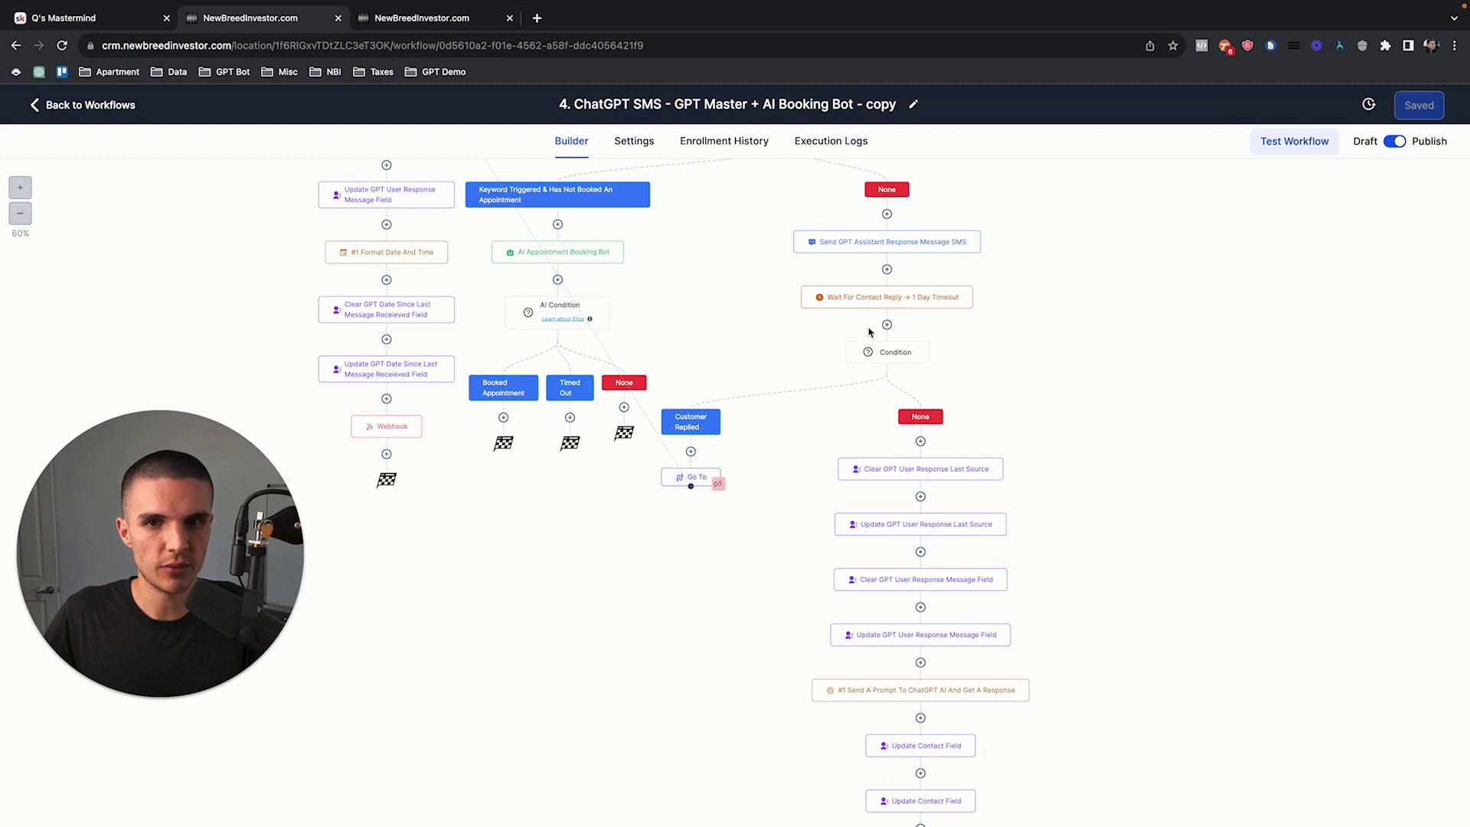
scroll(897, 367, "down", 2)
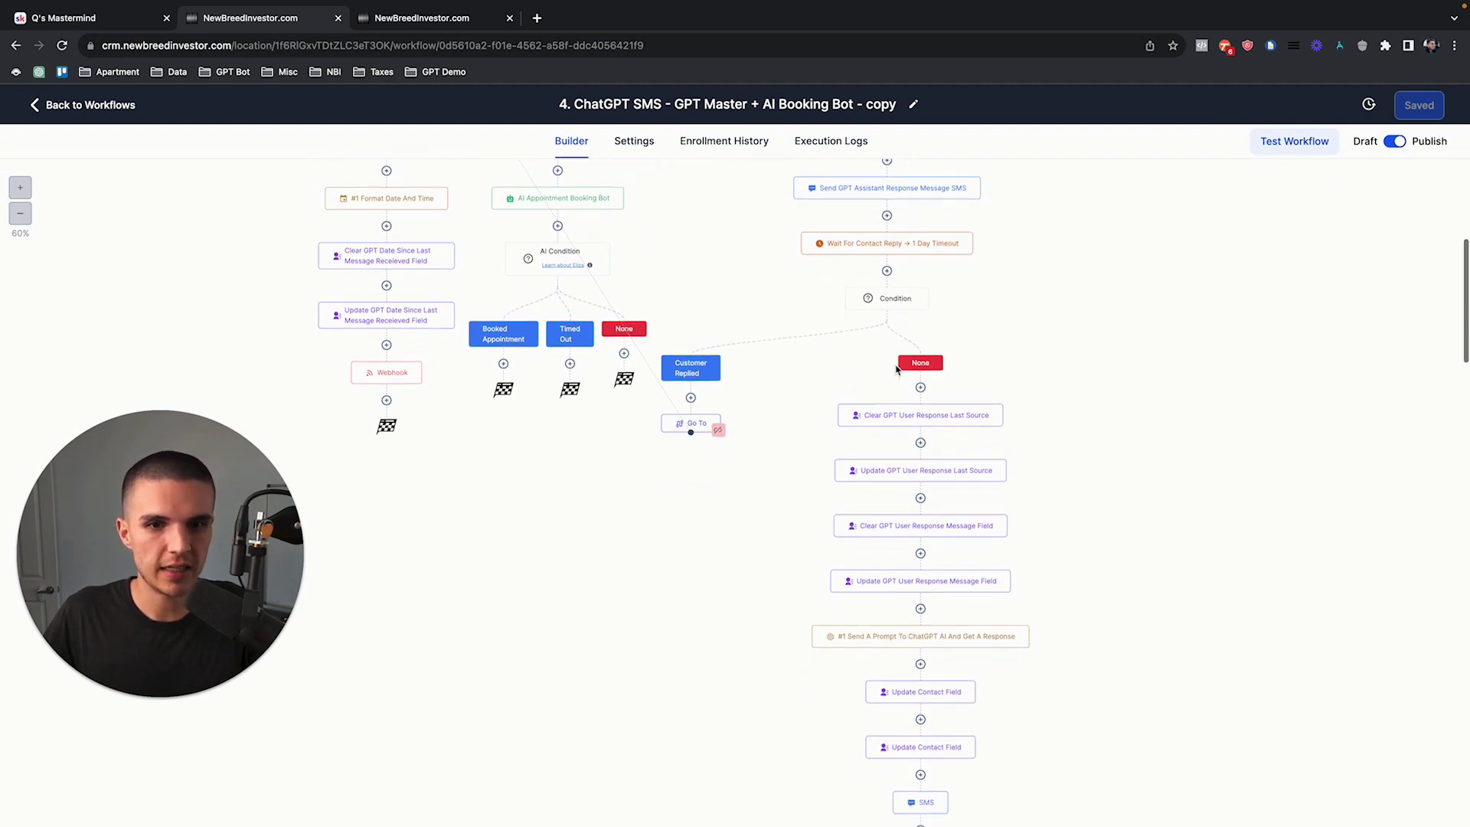
scroll(911, 460, "down", 6)
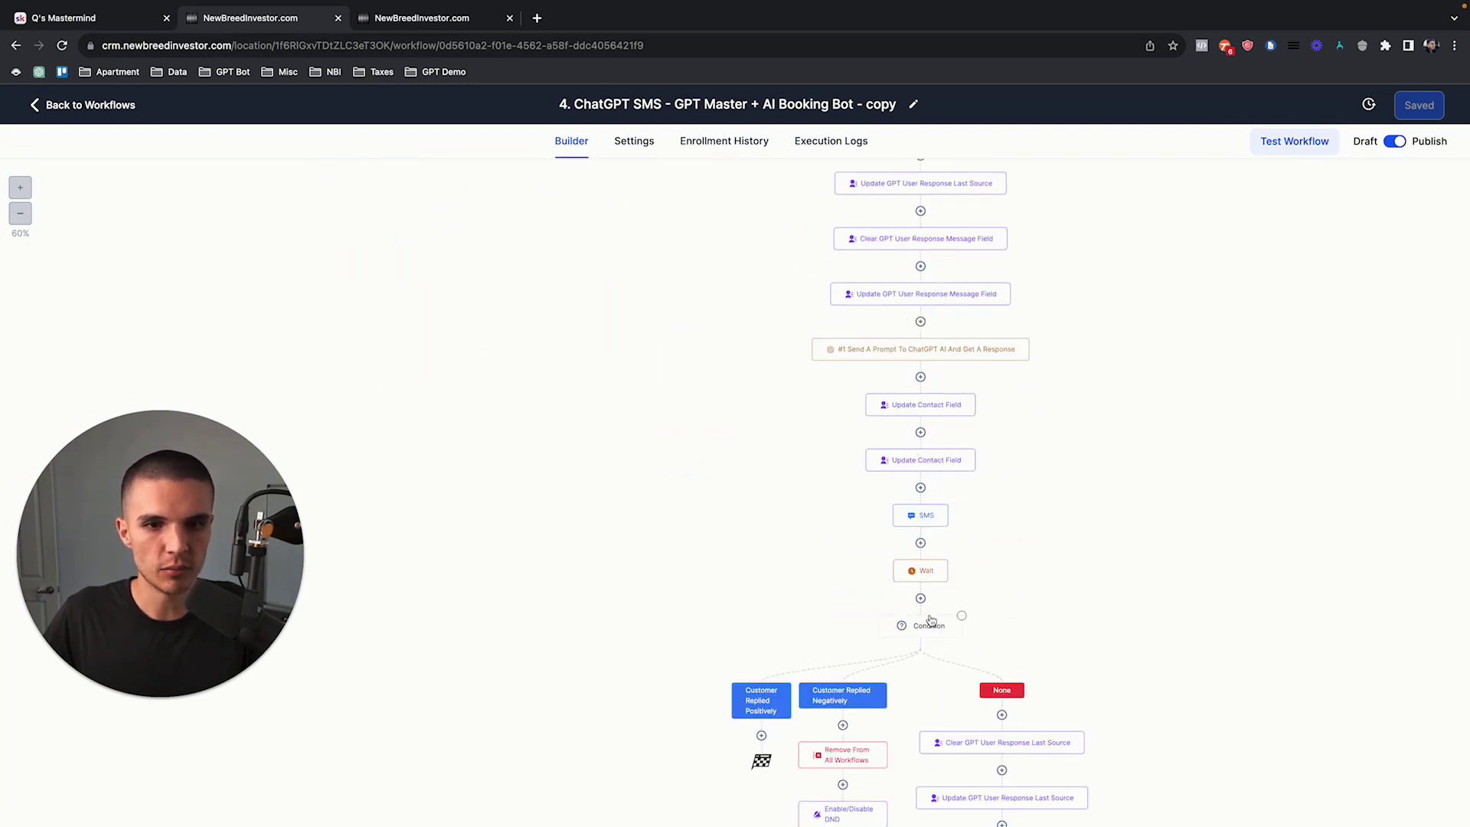
scroll(953, 605, "up", 8)
scroll(888, 427, "down", 3)
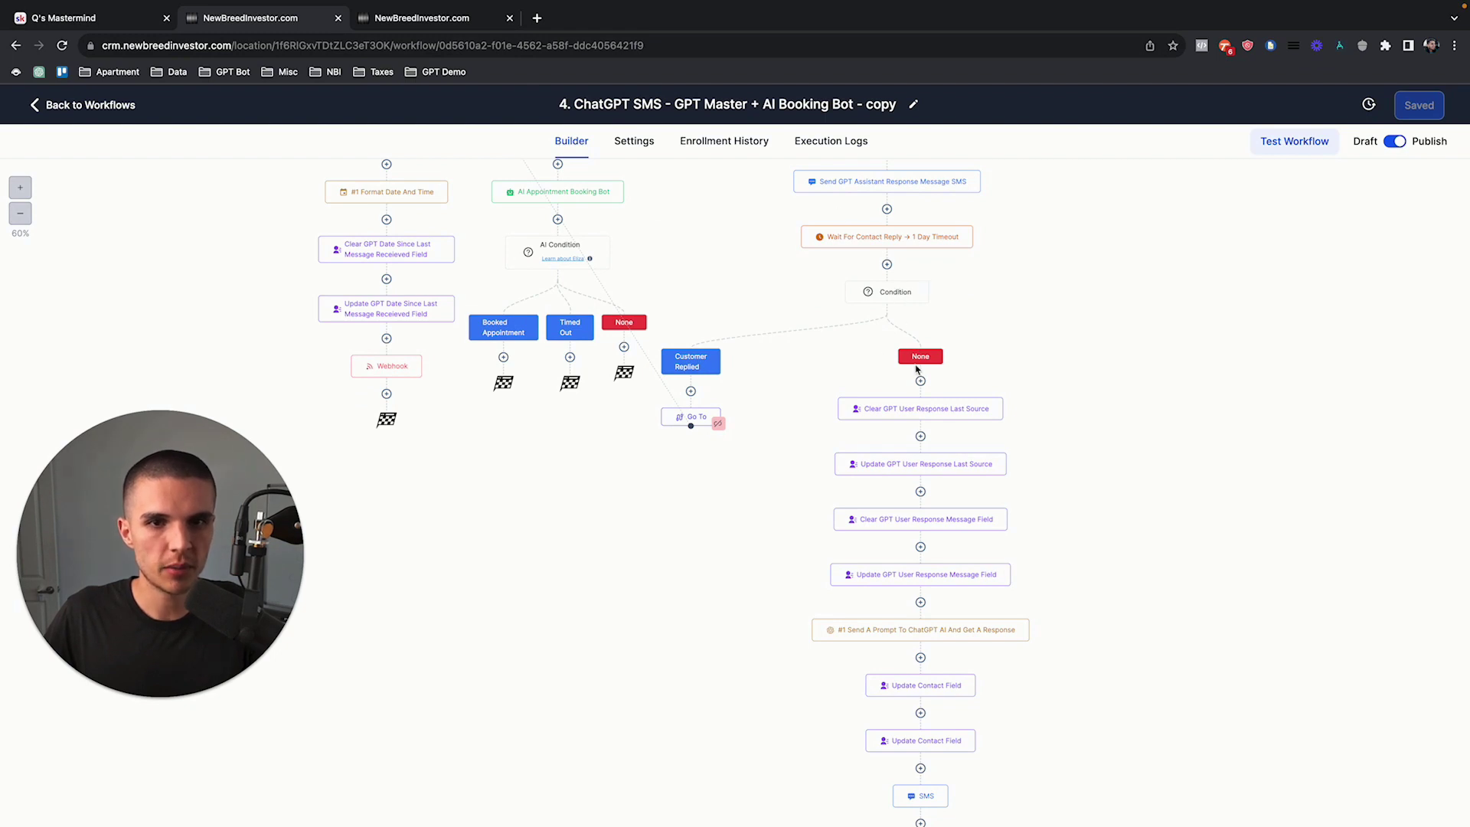
scroll(925, 435, "down", 4)
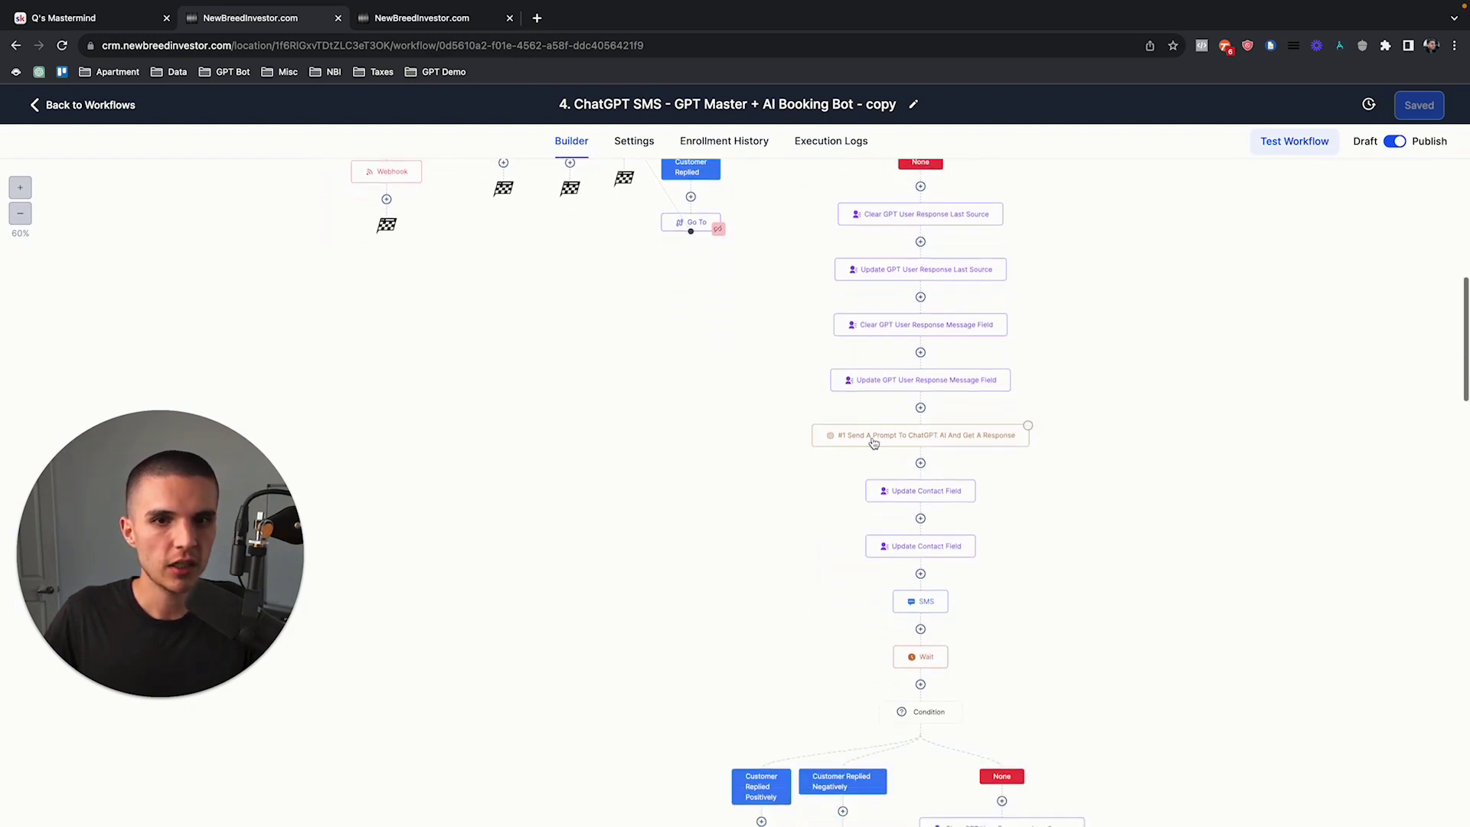
left_click(869, 439)
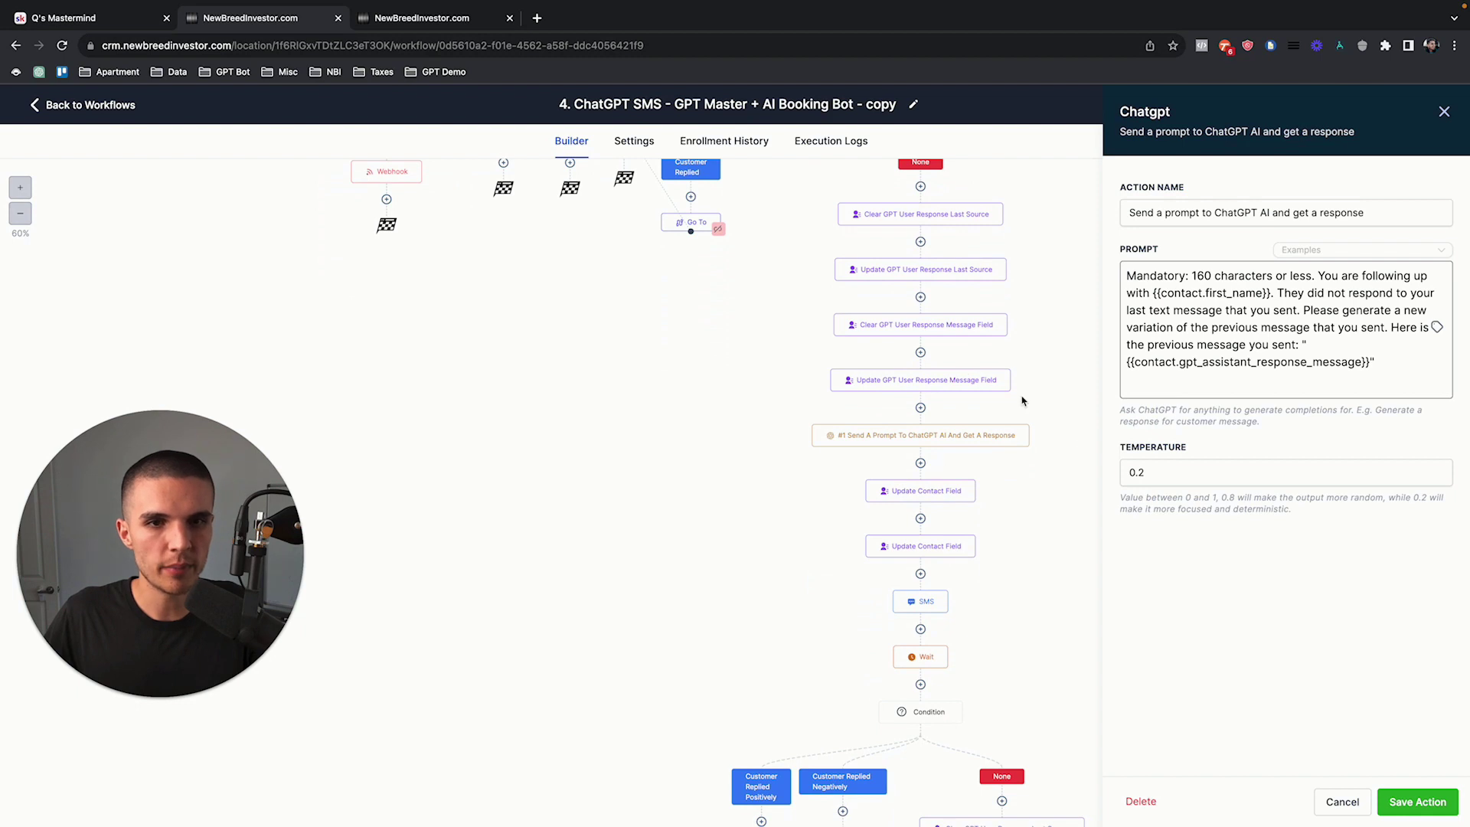
left_click(1444, 112)
Step: Enable a timeout of 3 days on the Wait action after the first follow-up SMS, and save the action
scroll(880, 387, "down", 2)
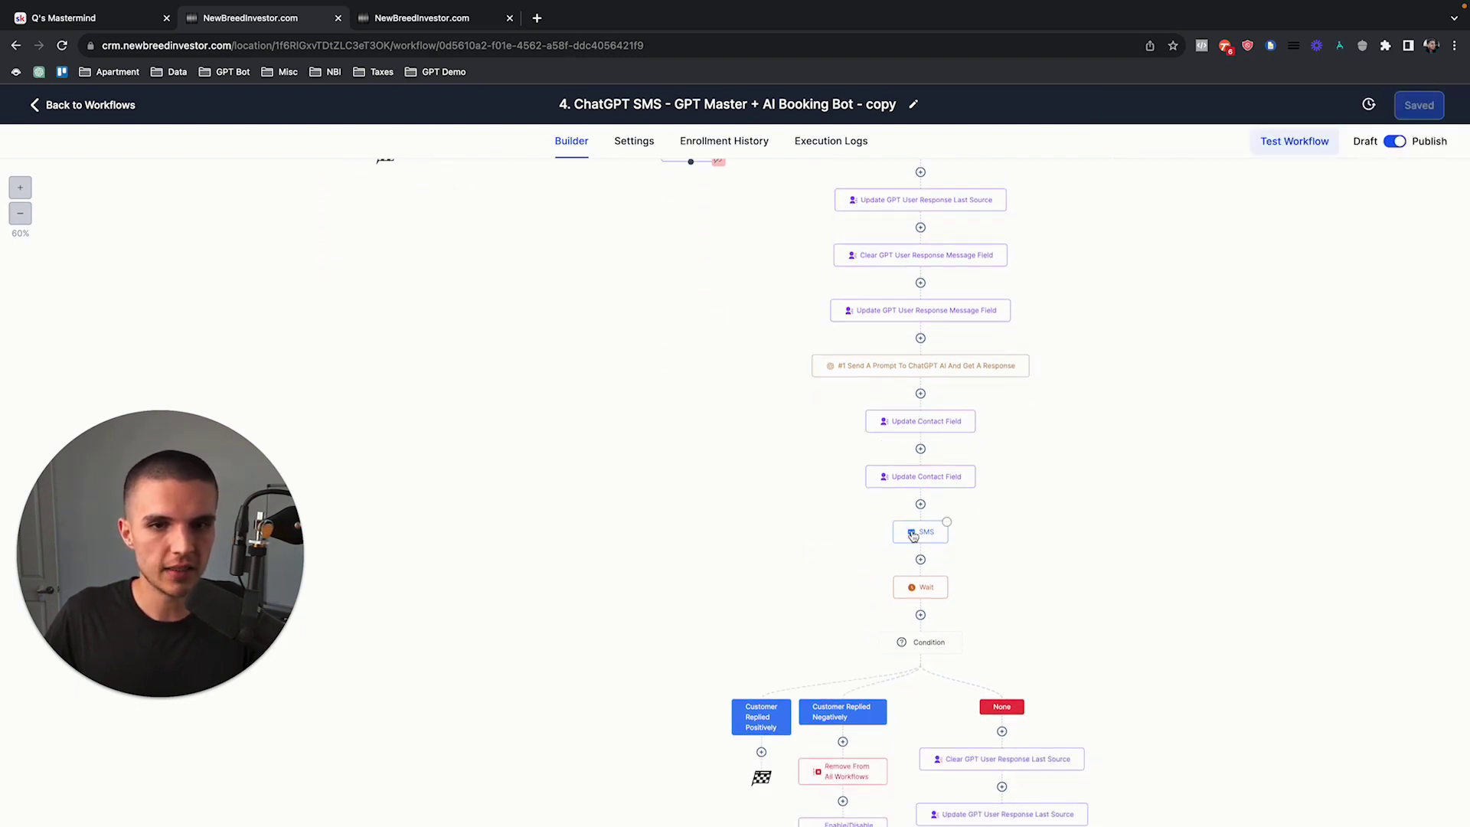
scroll(919, 540, "down", 1)
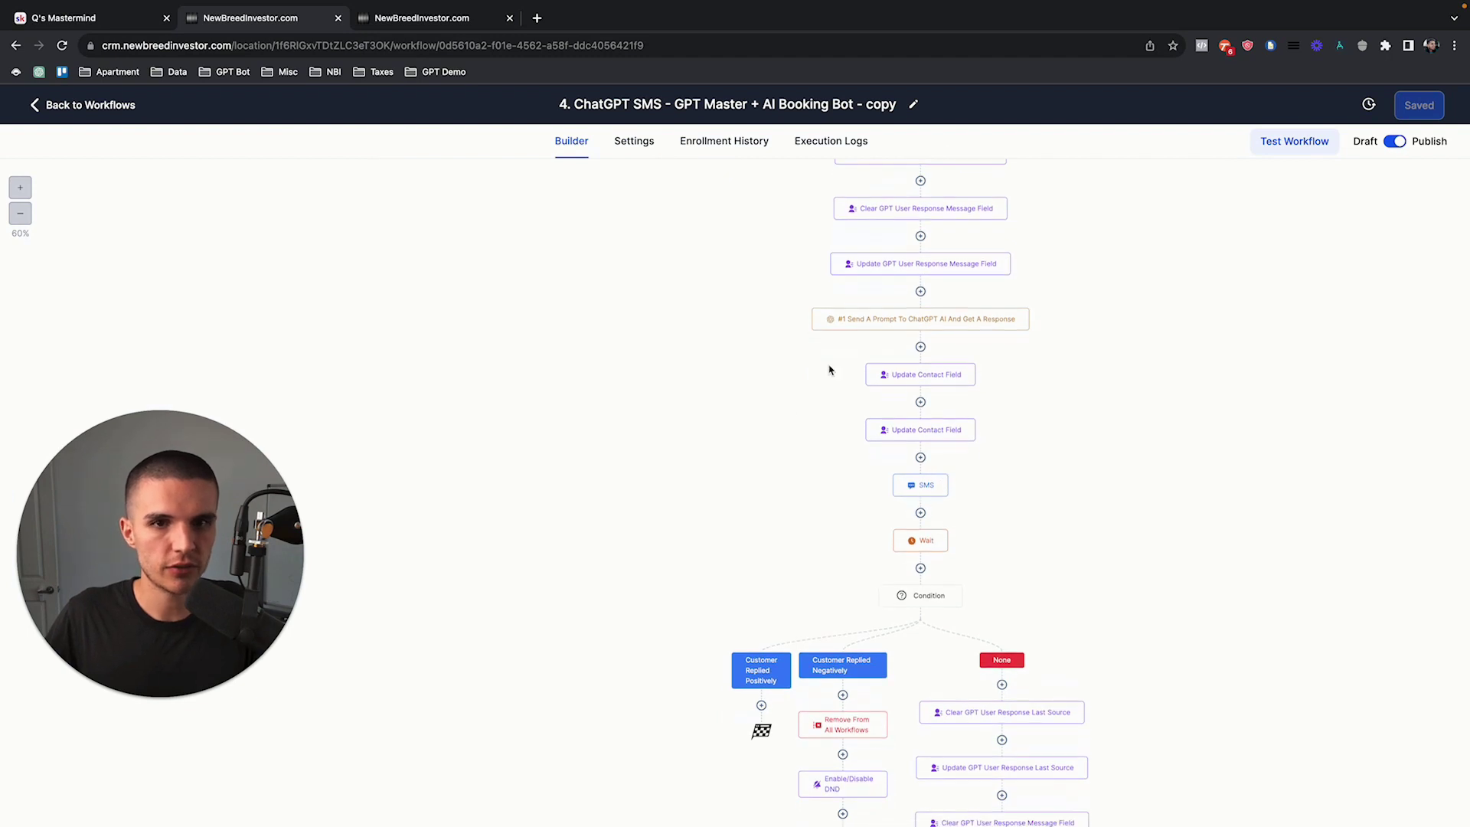
scroll(903, 410, "down", 3)
left_click(916, 418)
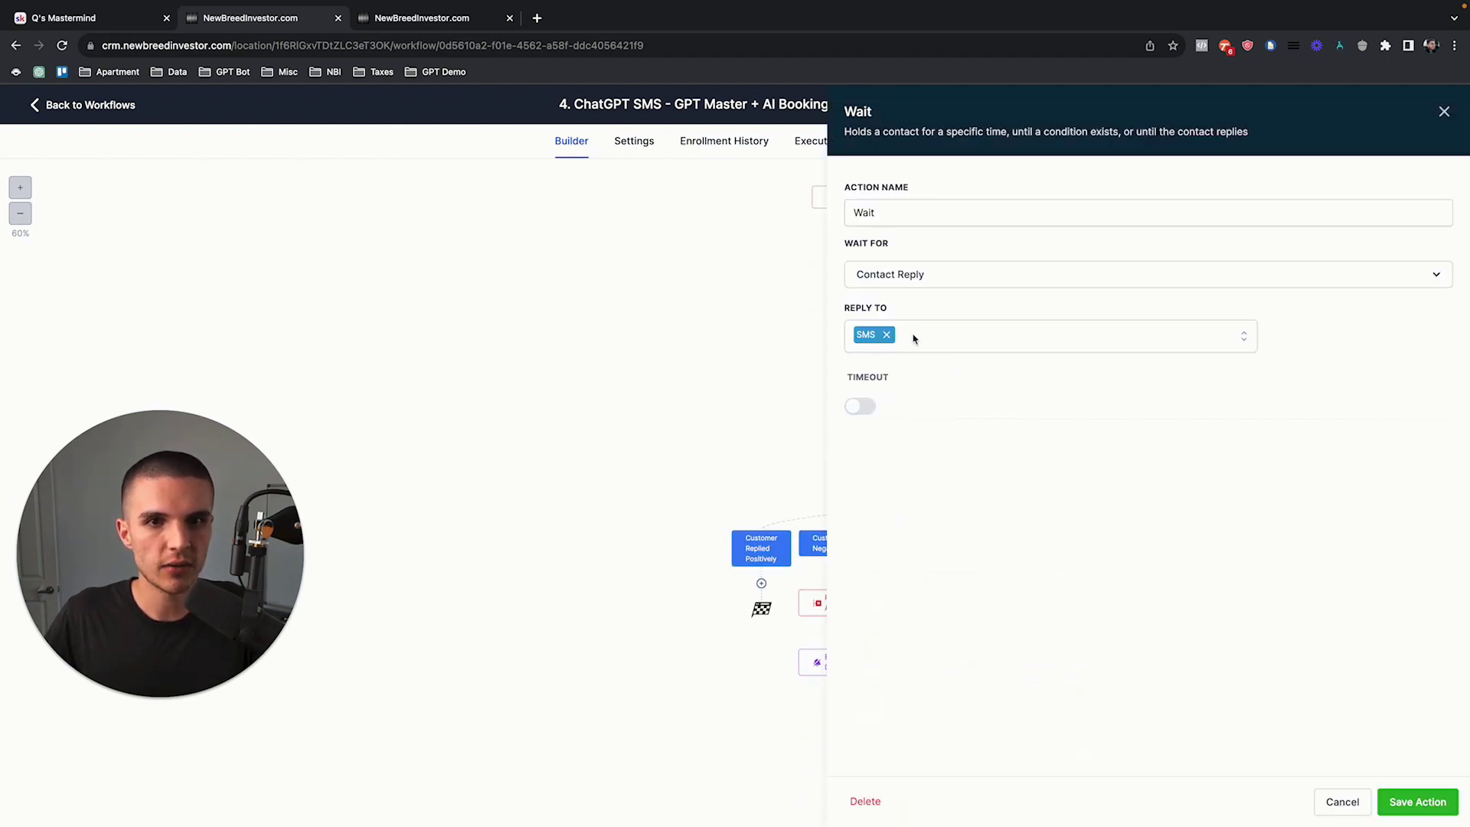
left_click(864, 407)
left_click(897, 437)
key("BackSpace")
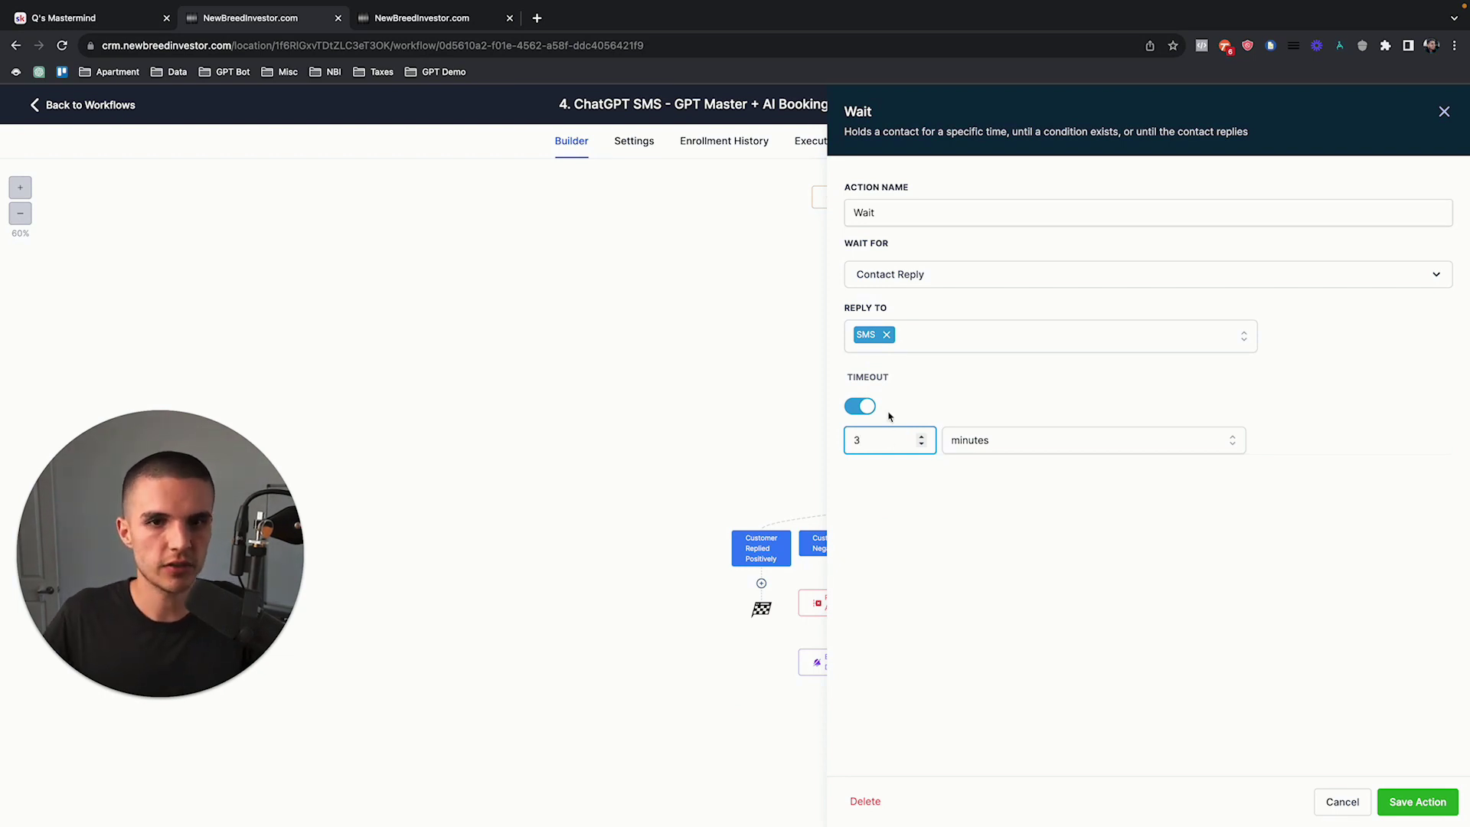
left_click(1030, 435)
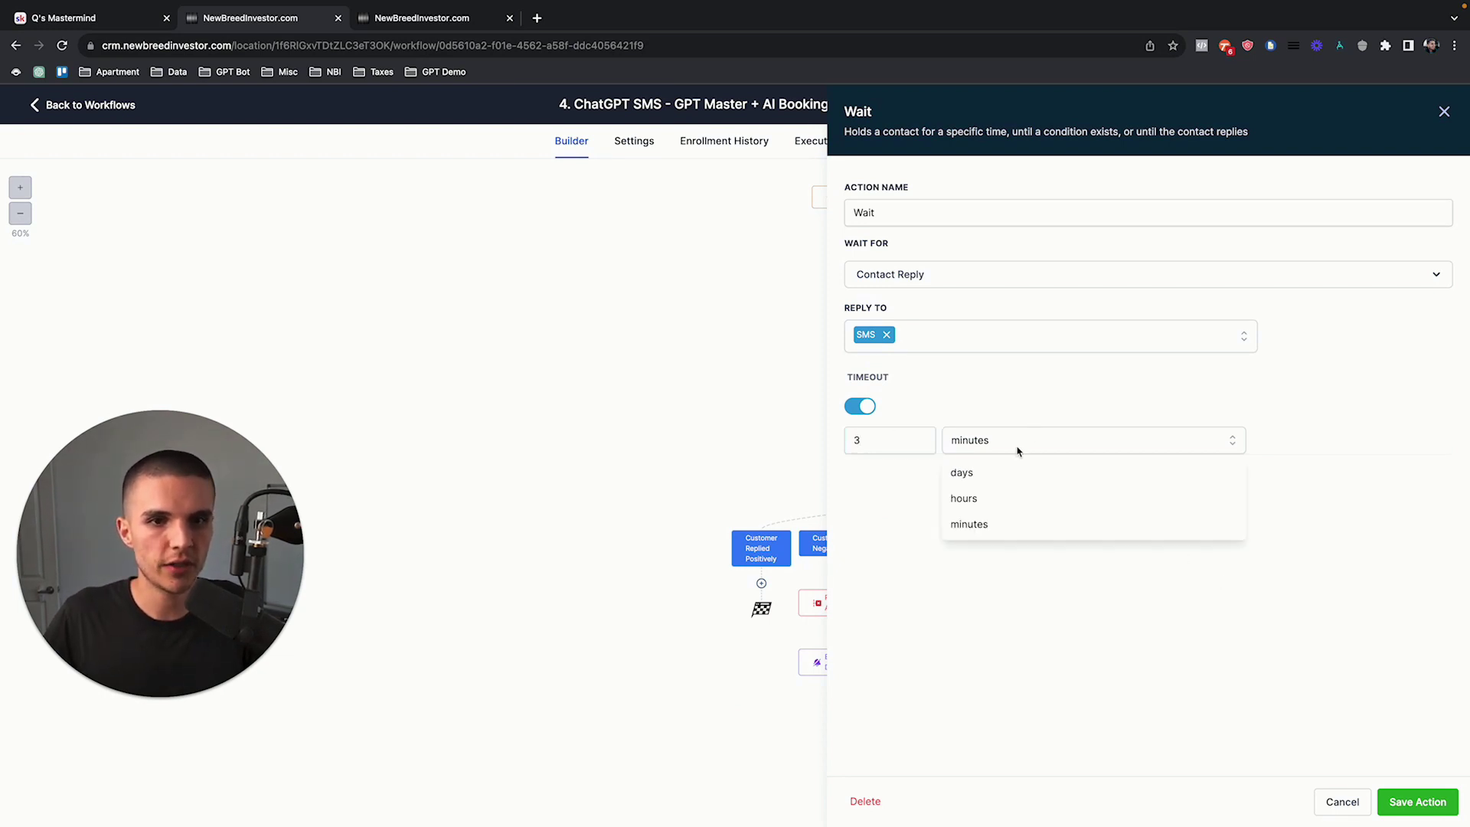
left_click(995, 472)
left_click(1405, 800)
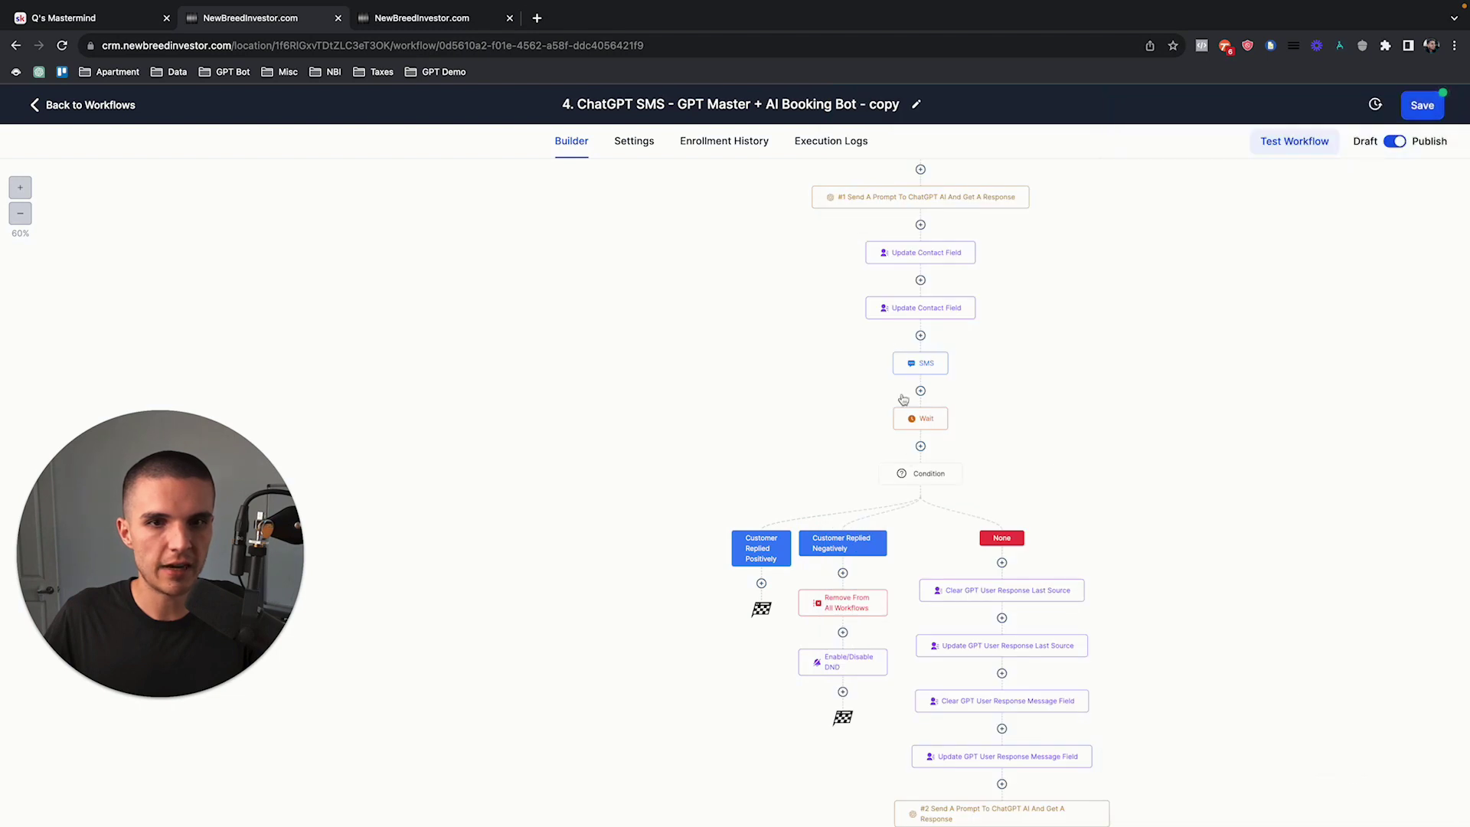
Step: Save the workflow, and check the second follow-up's ChatGPT prompt against the first follow-up's contact field update
left_click(1422, 105)
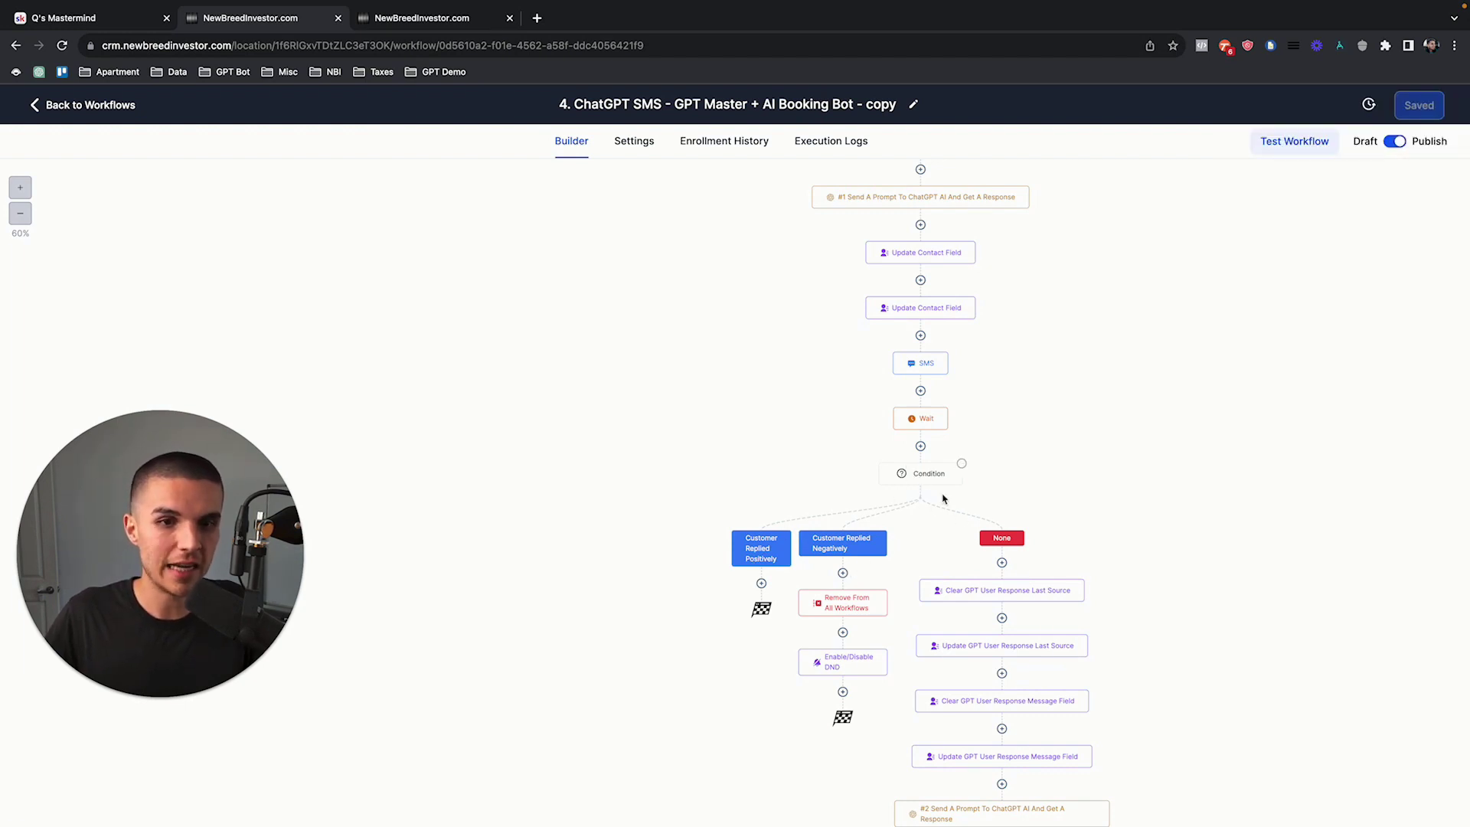
scroll(964, 498, "down", 1)
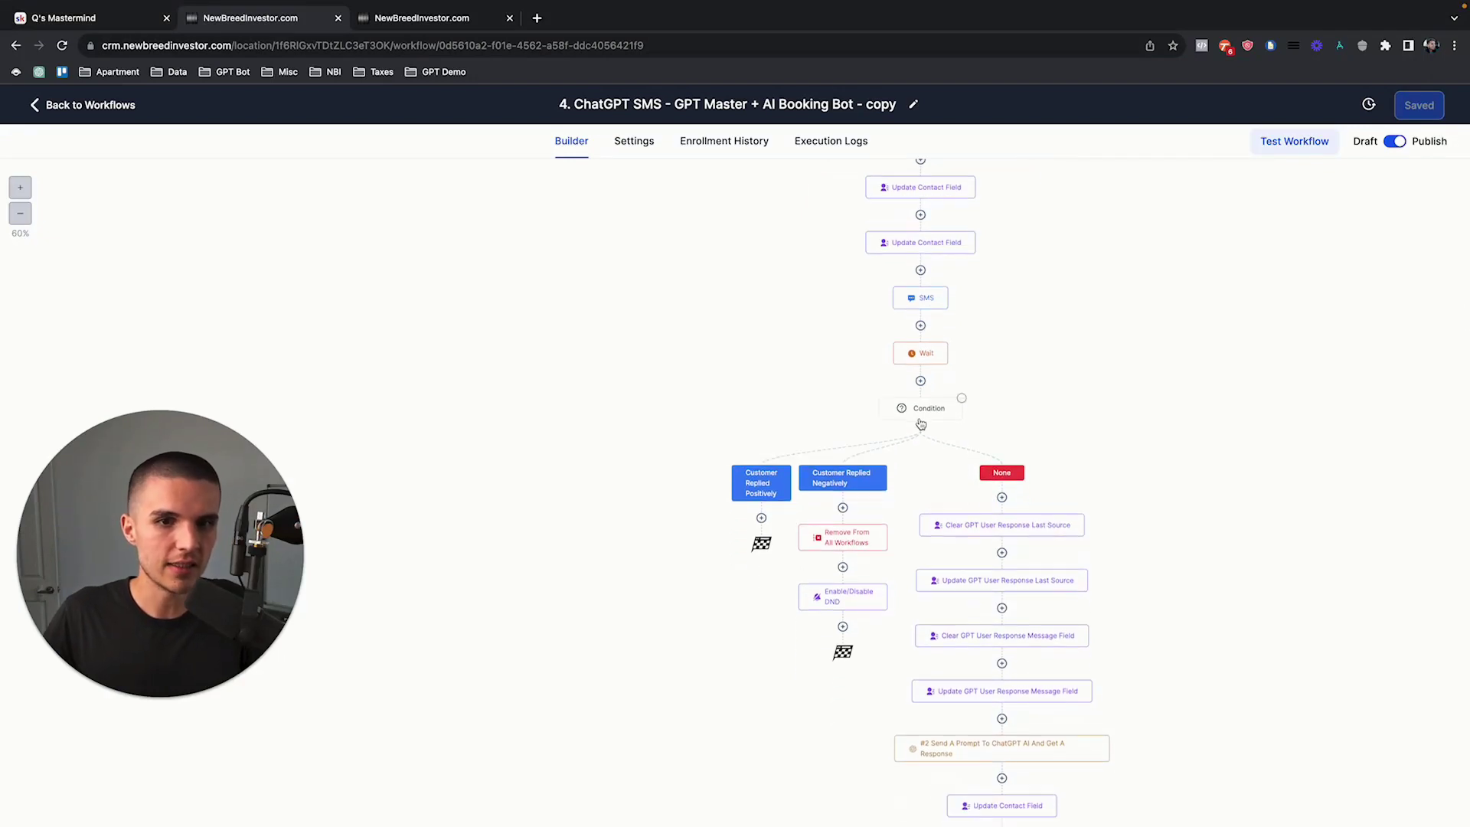
scroll(1001, 534, "down", 1)
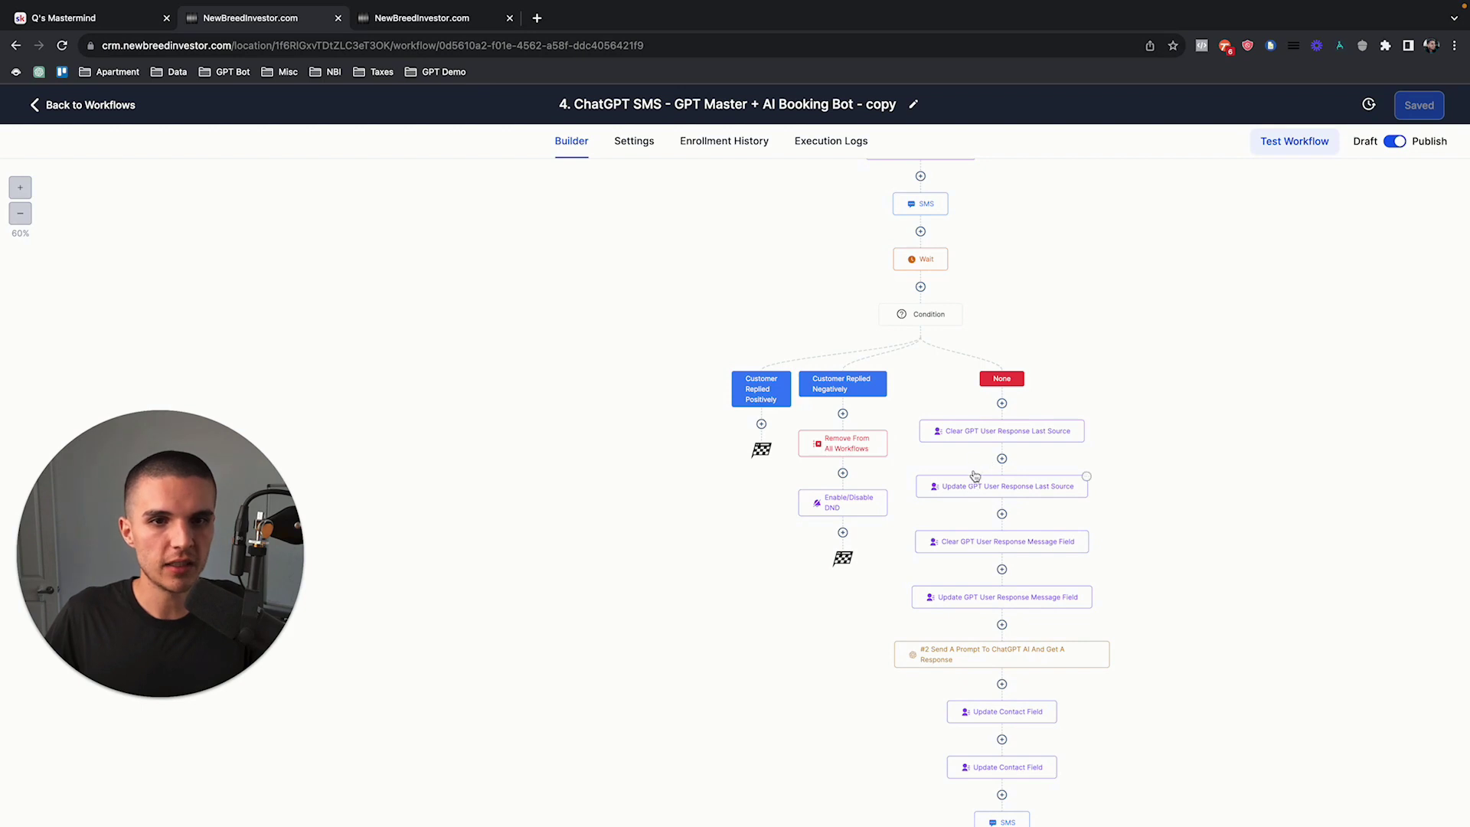
scroll(1005, 466, "down", 1)
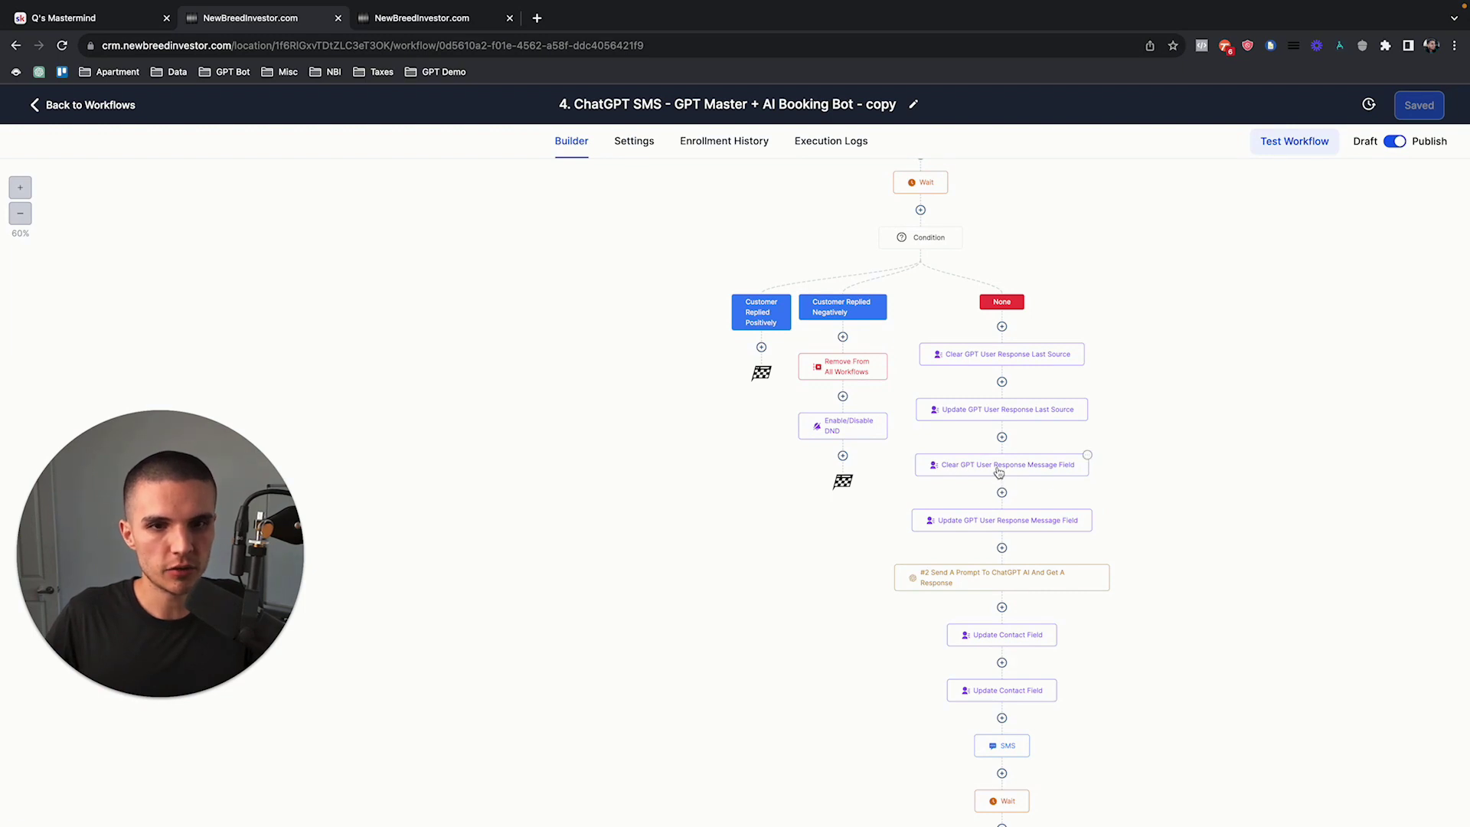
scroll(1001, 528, "down", 1)
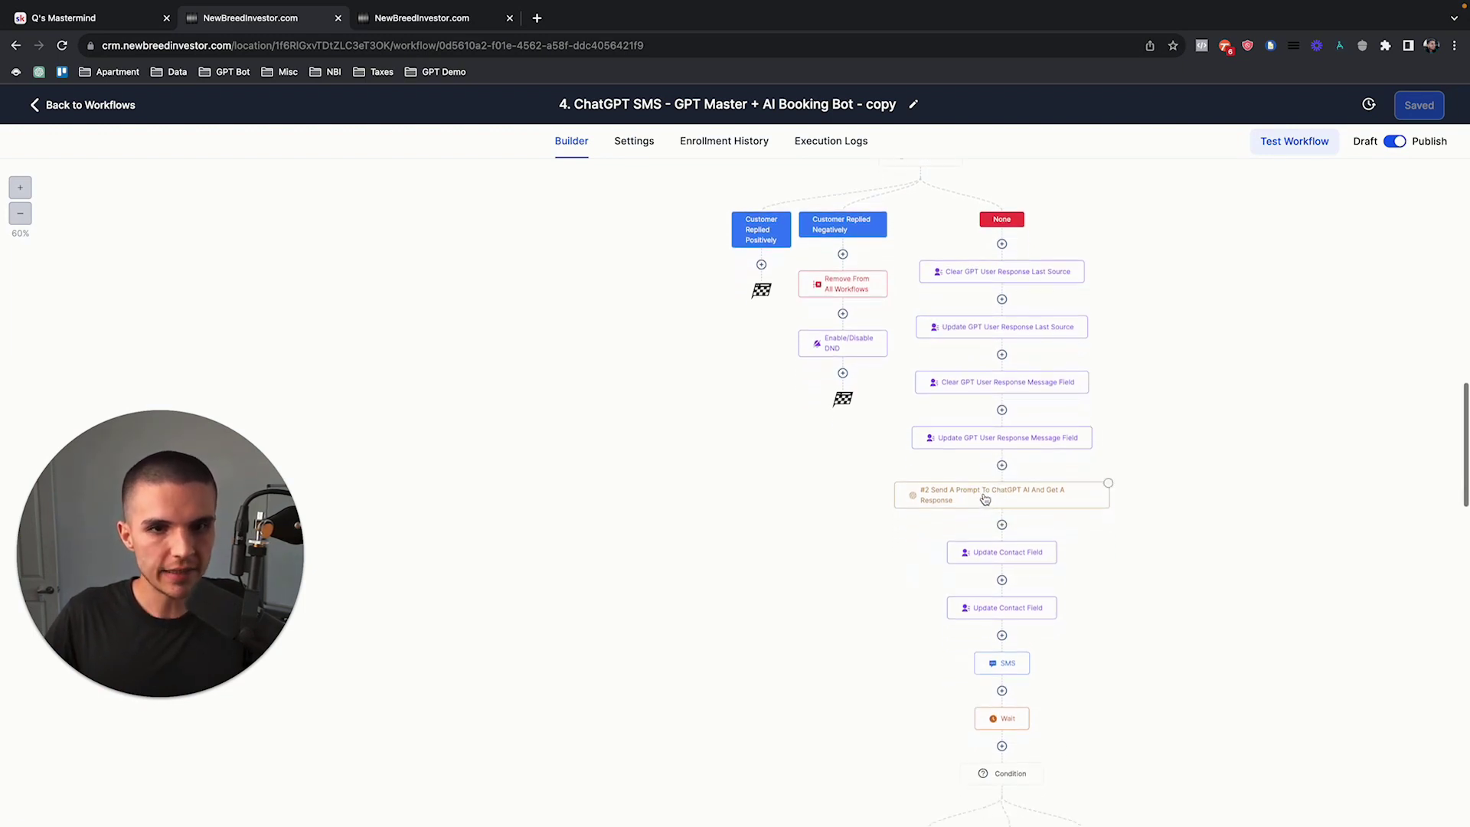
left_click(935, 501)
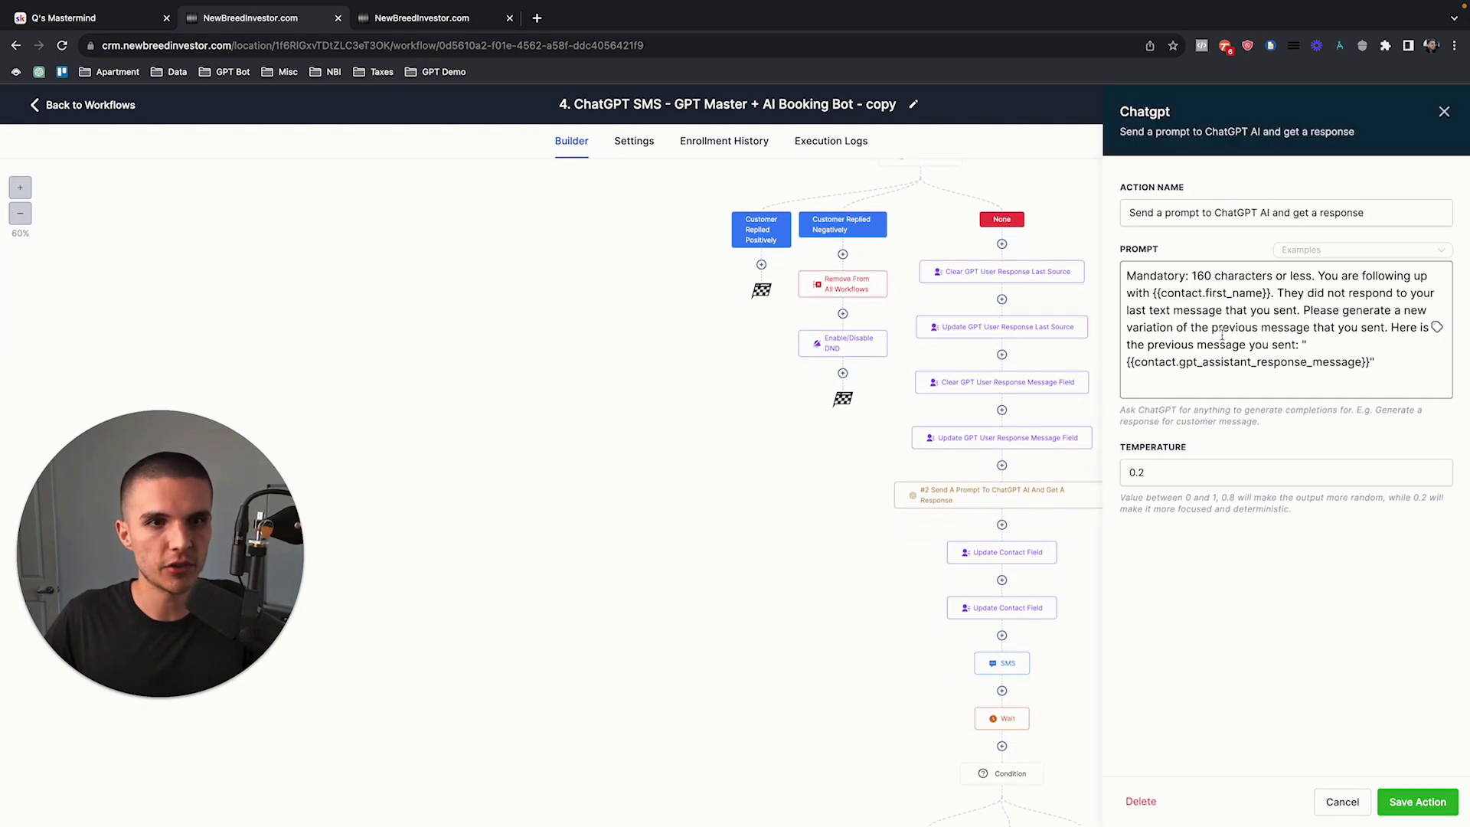
left_click_drag(1364, 377, 1131, 362)
left_click(1126, 362)
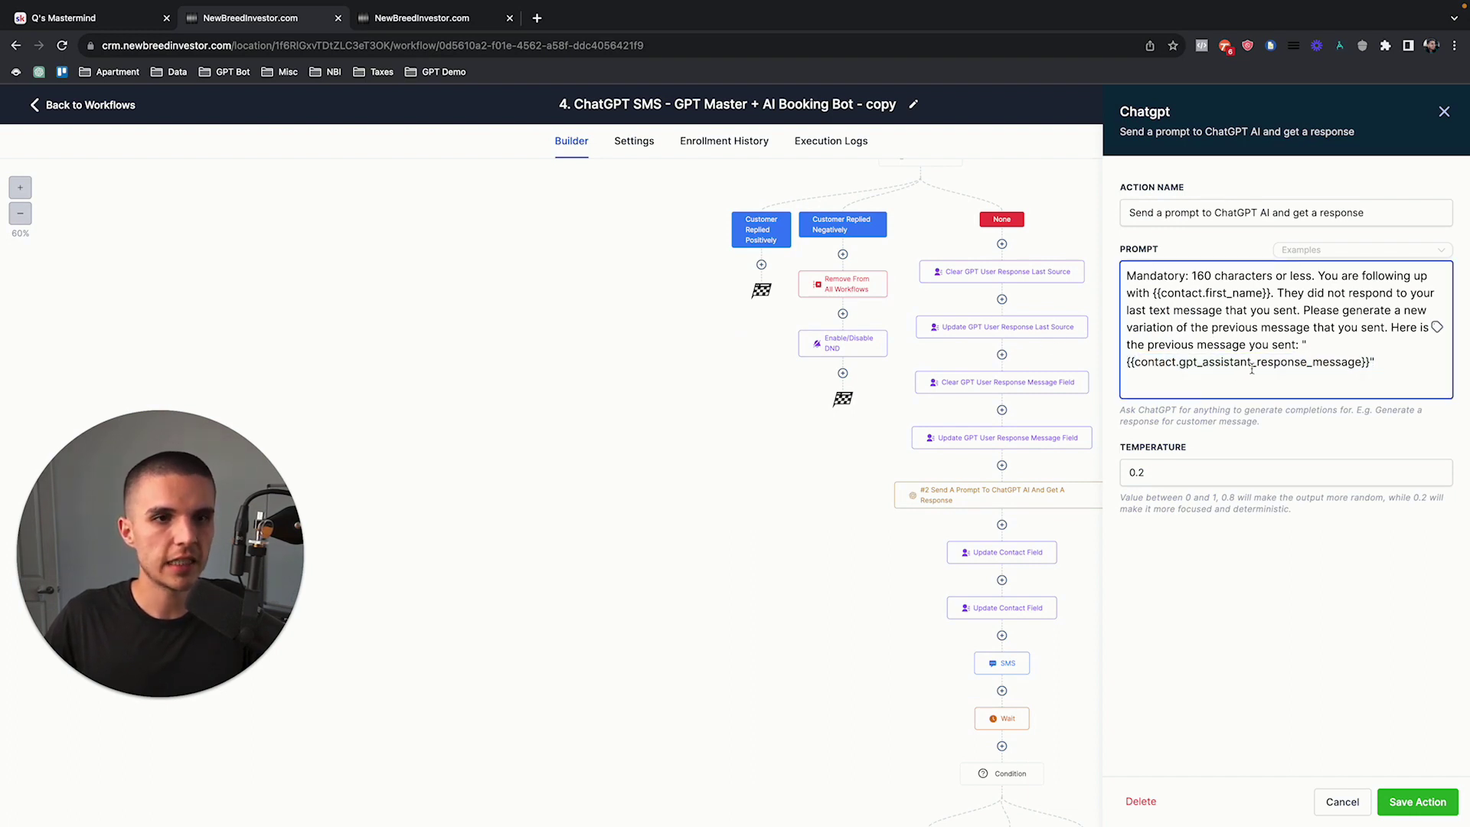
scroll(983, 336, "up", 4)
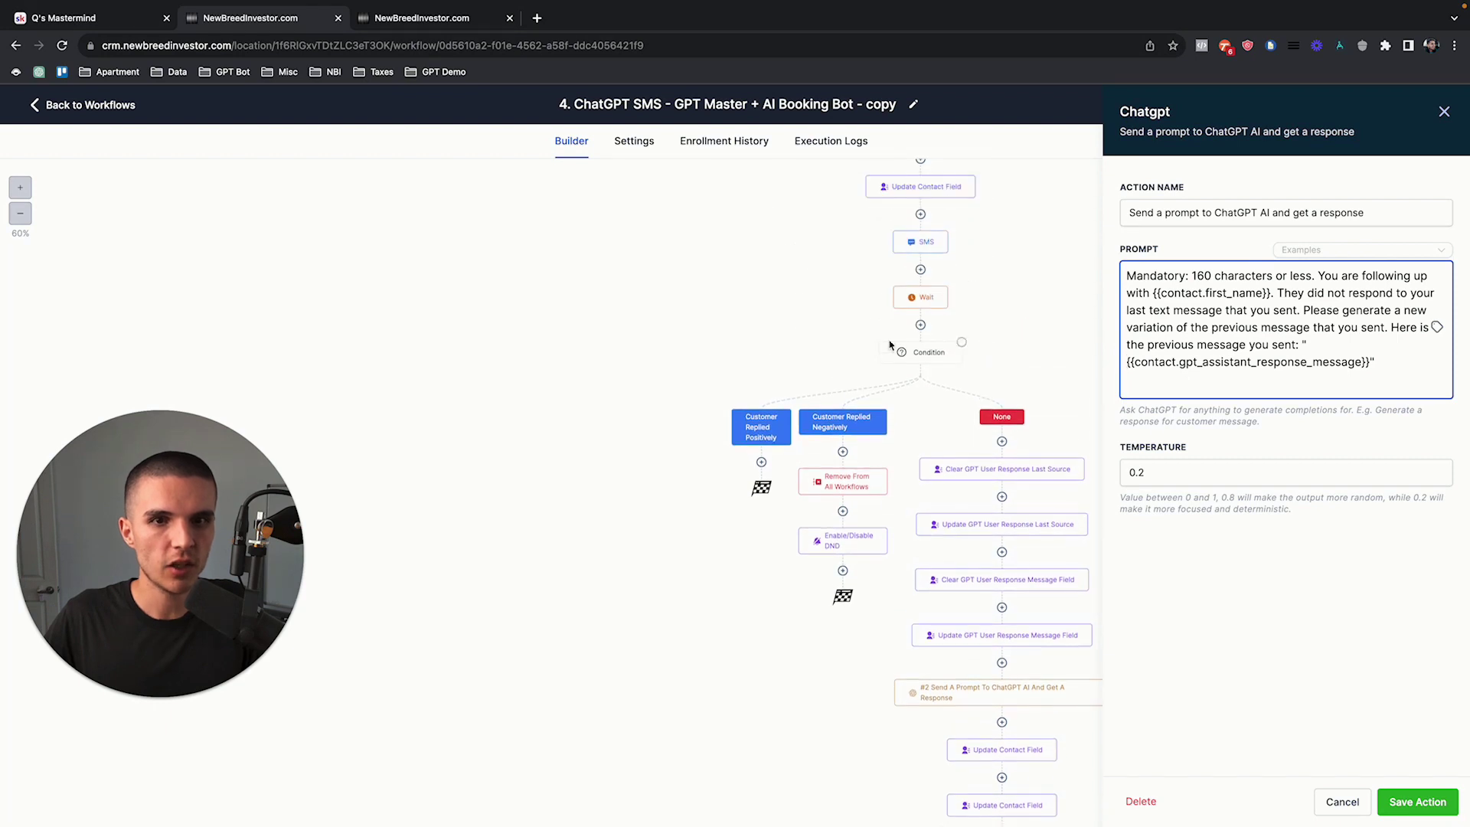
left_click(905, 228)
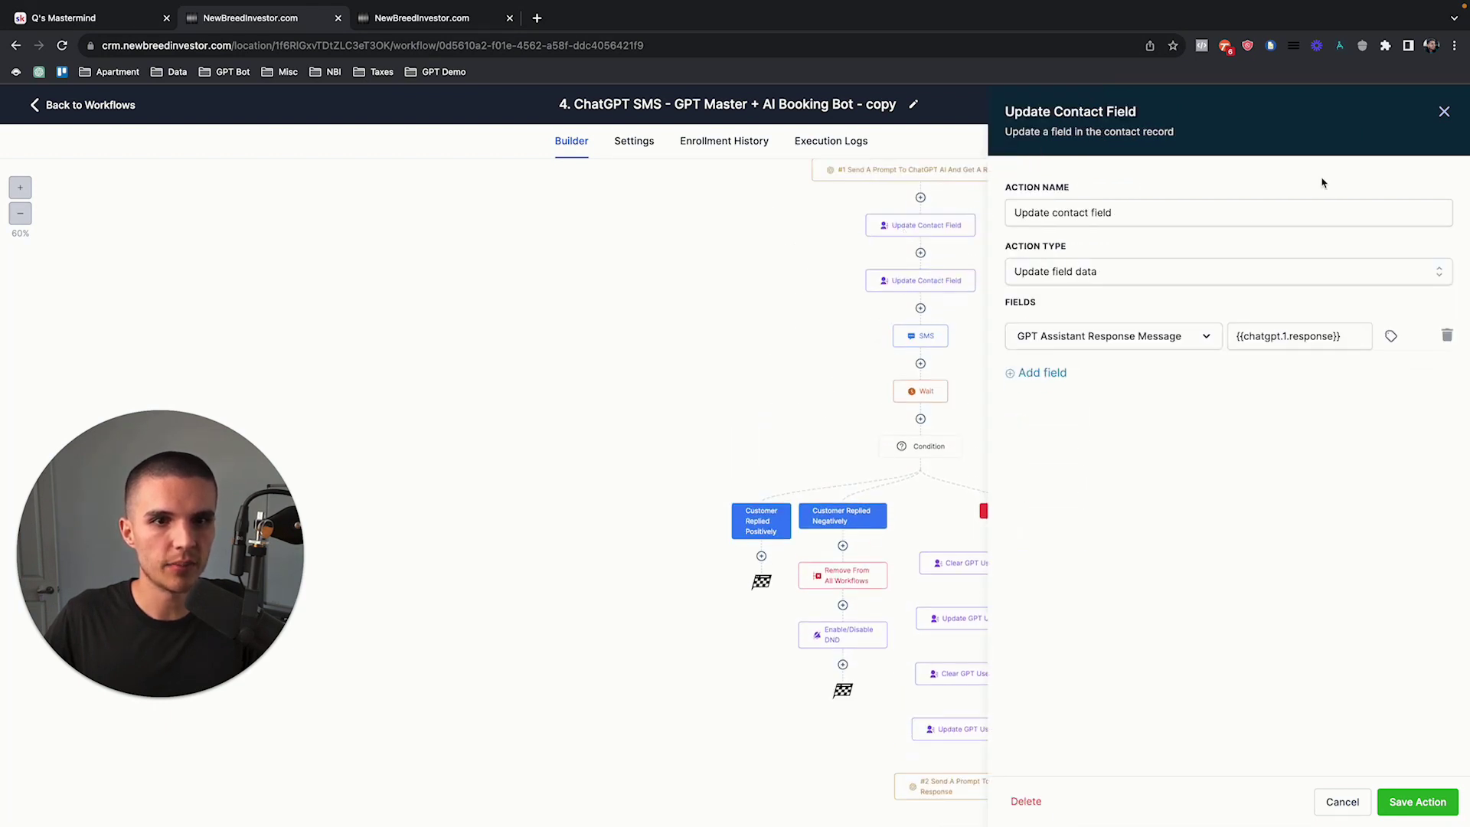
left_click(1445, 112)
scroll(1221, 414, "down", 5)
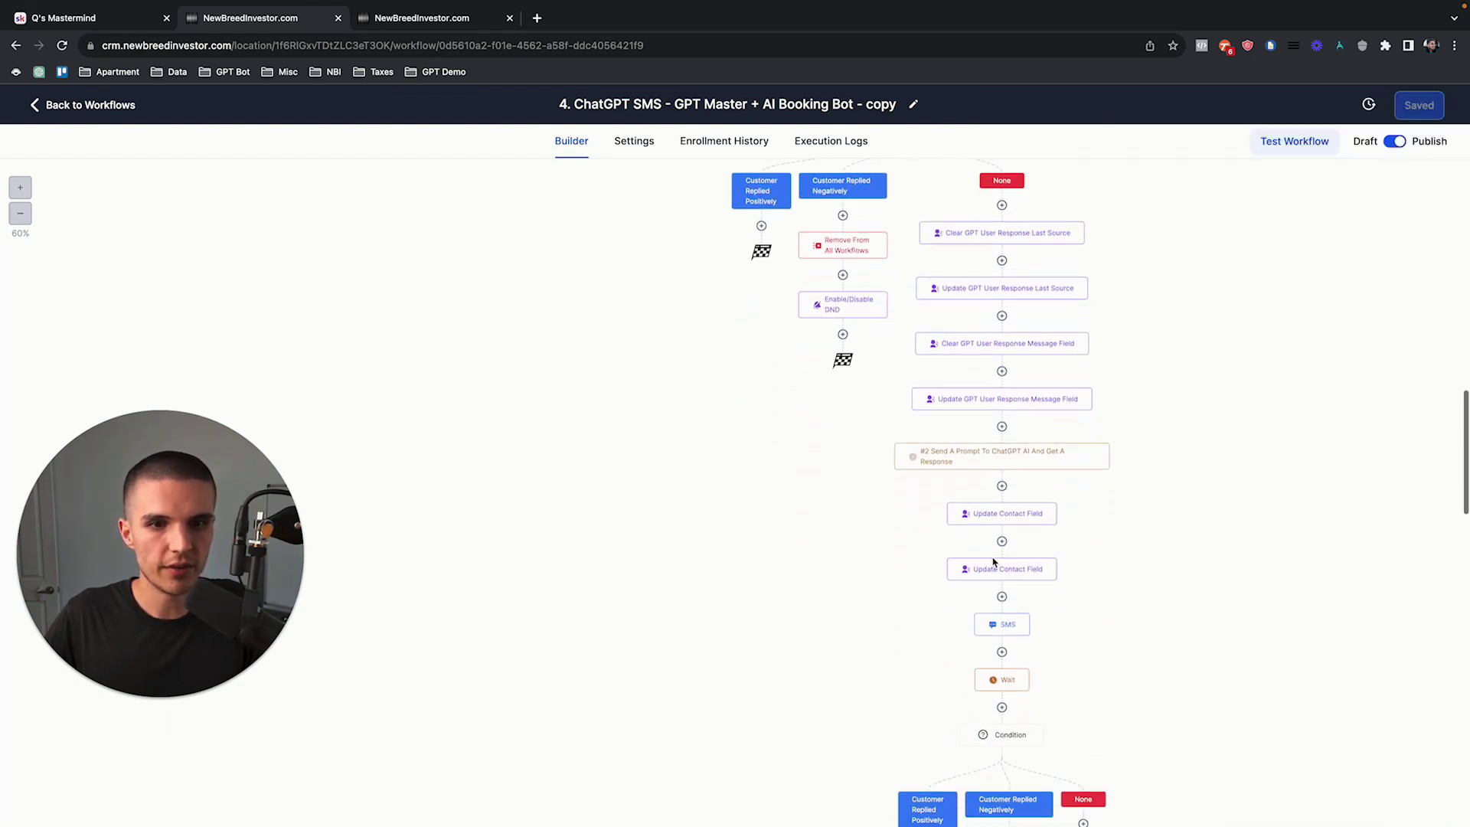
Step: Set GPT Assistant Response Message in the second follow-up's contact field update to the #2 ChatGPT response, and save the action and workflow
left_click(997, 563)
left_click_drag(1336, 342, 1210, 342)
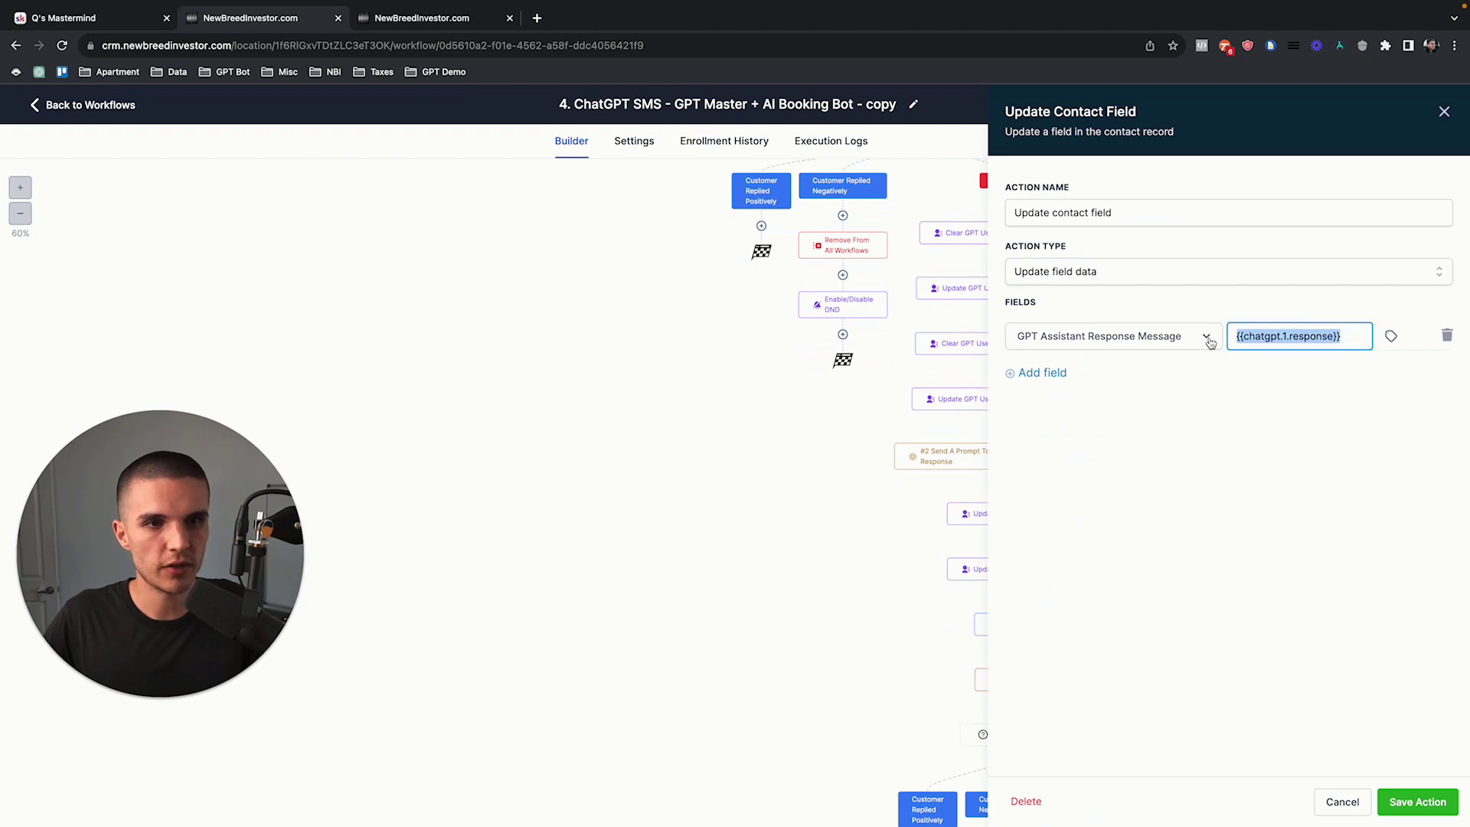
key("BackSpace")
left_click(1391, 336)
scroll(1382, 498, "down", 3)
left_click(1378, 515)
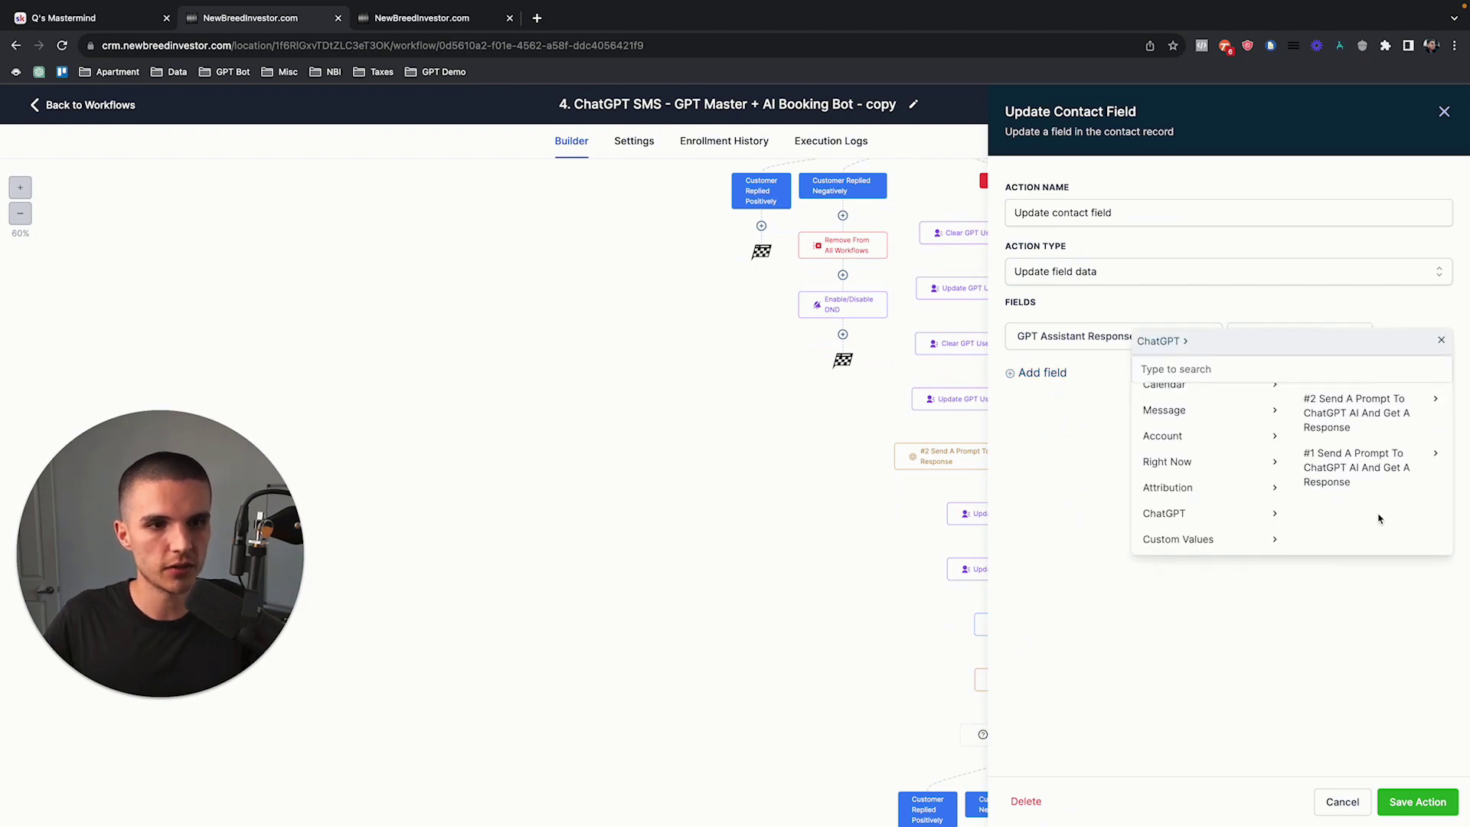
left_click(1356, 413)
left_click(1359, 398)
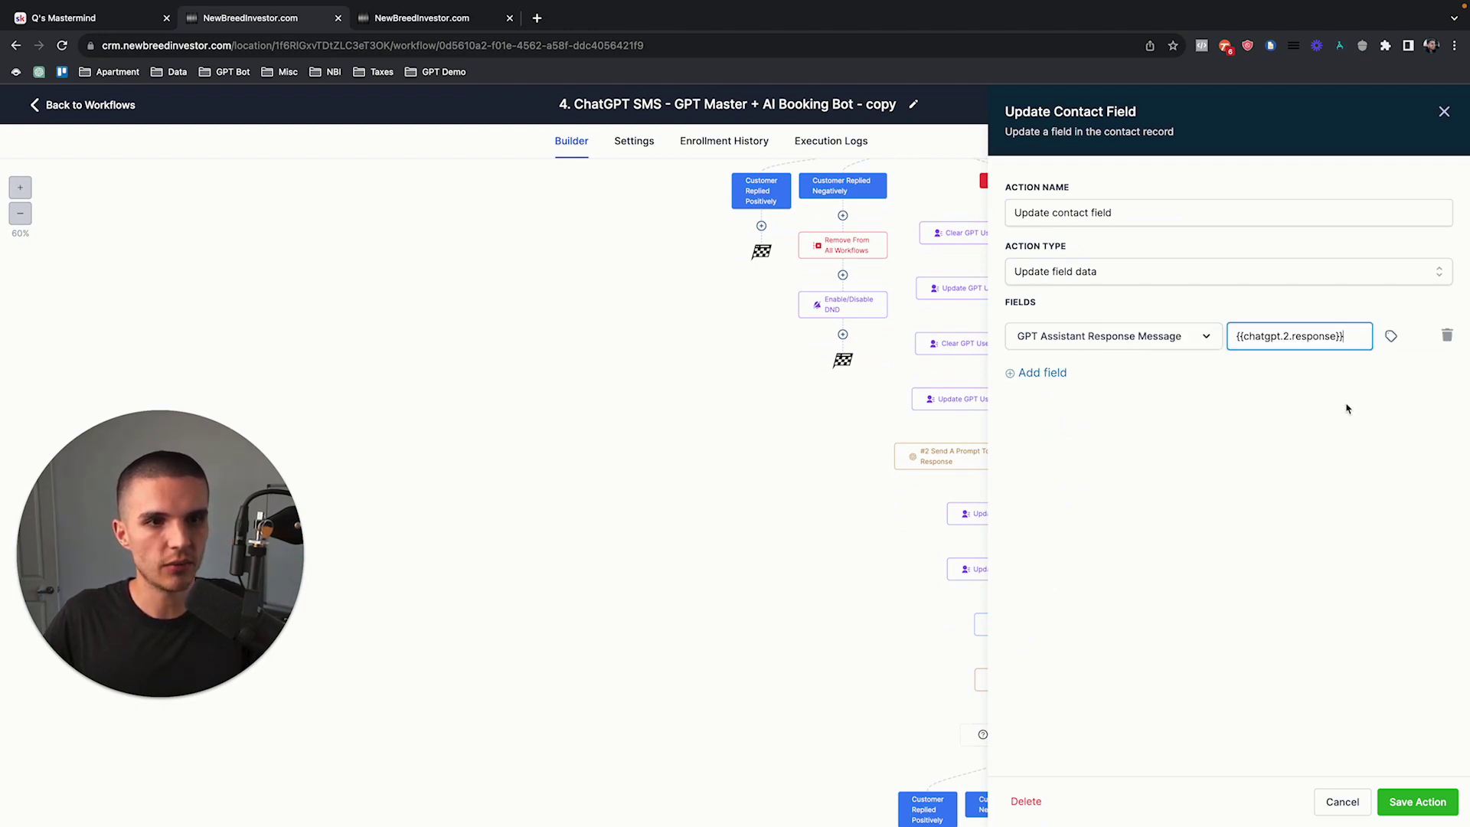
left_click(1411, 803)
left_click(1418, 103)
Step: Replace the second follow-up SMS message with the #2 ChatGPT response custom value, and save the action and workflow
scroll(1017, 531, "down", 2)
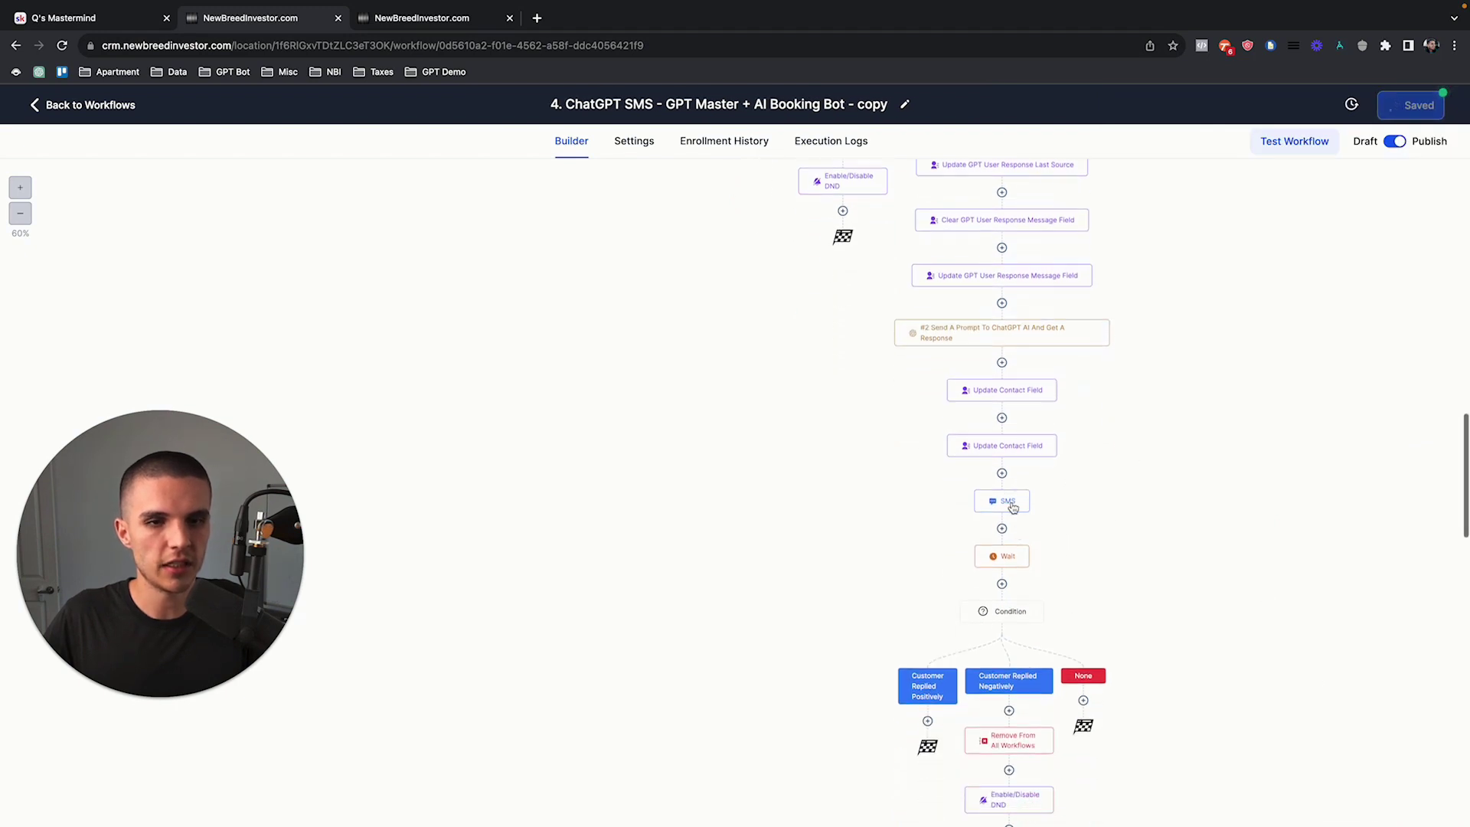
left_click(1009, 503)
key("ctrl+a")
key("BackSpace")
left_click(1164, 350)
mouse_move(1153, 561)
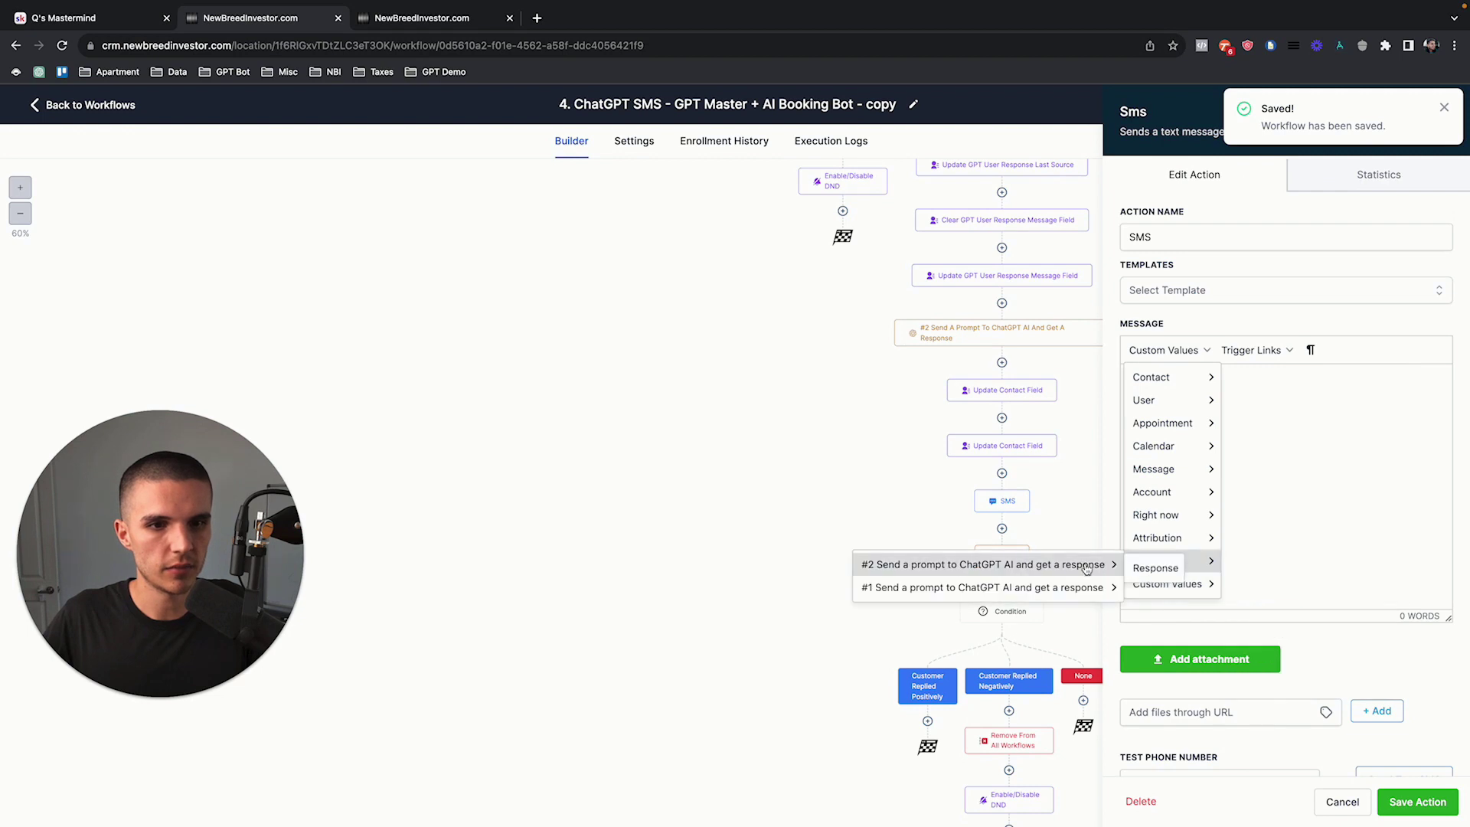
left_click(1056, 584)
key("ctrl+a")
key("BackSpace")
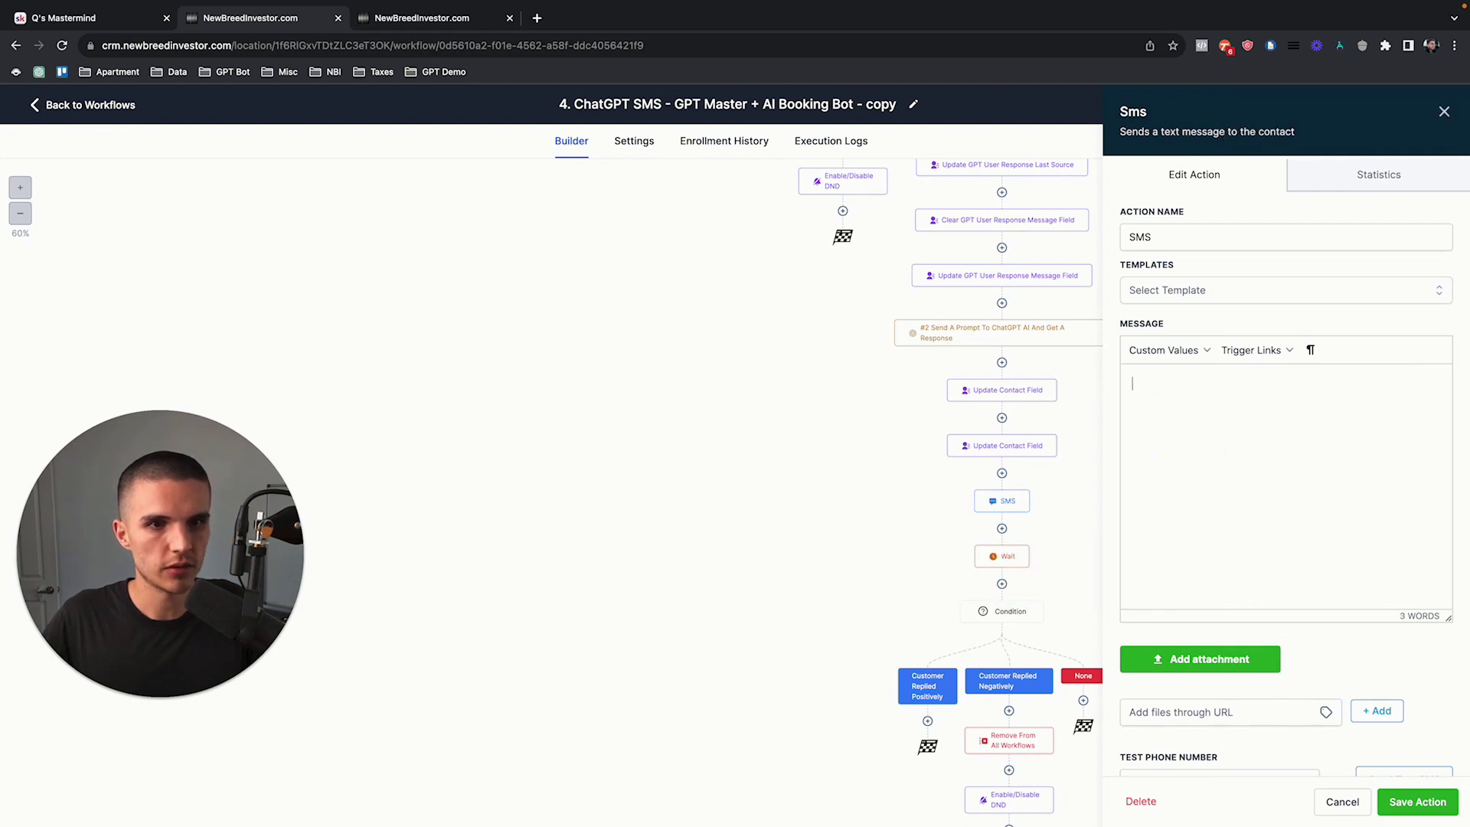
left_click(1164, 350)
mouse_move(1153, 561)
mouse_move(1091, 573)
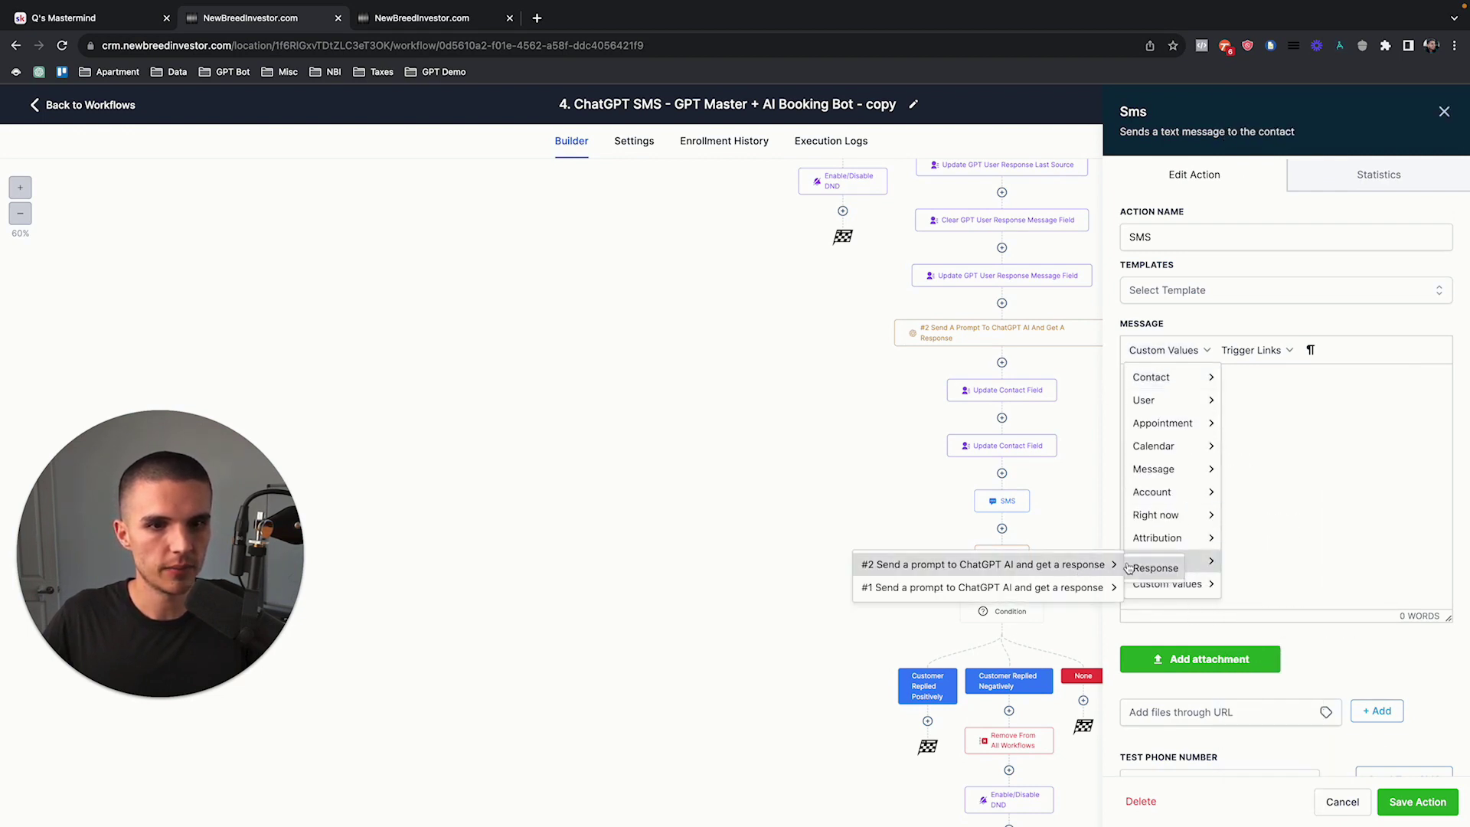
left_click(1155, 567)
left_click(1417, 802)
left_click(1422, 105)
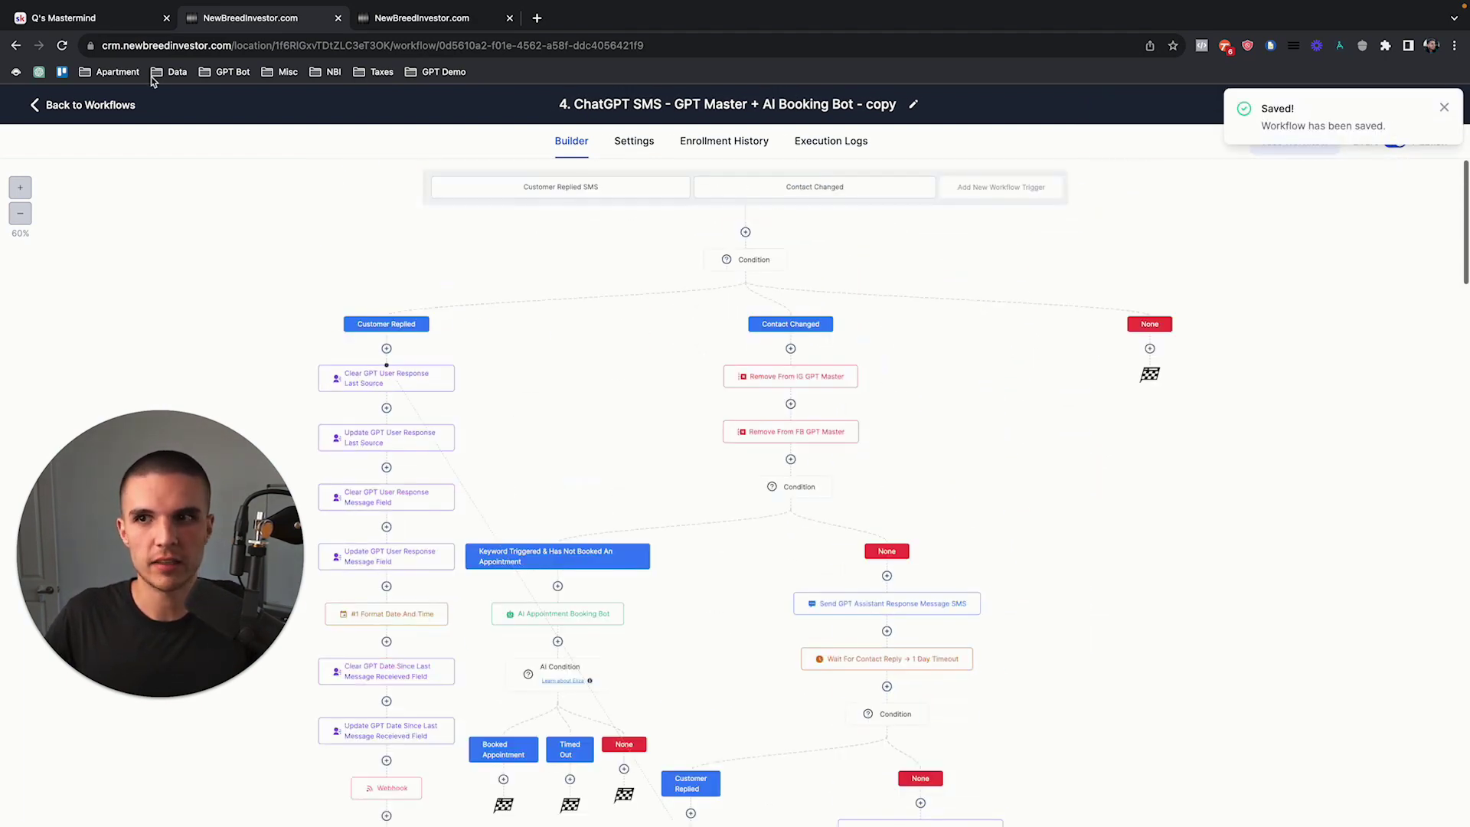
Step: Switch the older copy of the GPT Master + AI Booking Bot workflow to draft, save it, and return to the workflow list
left_click(85, 105)
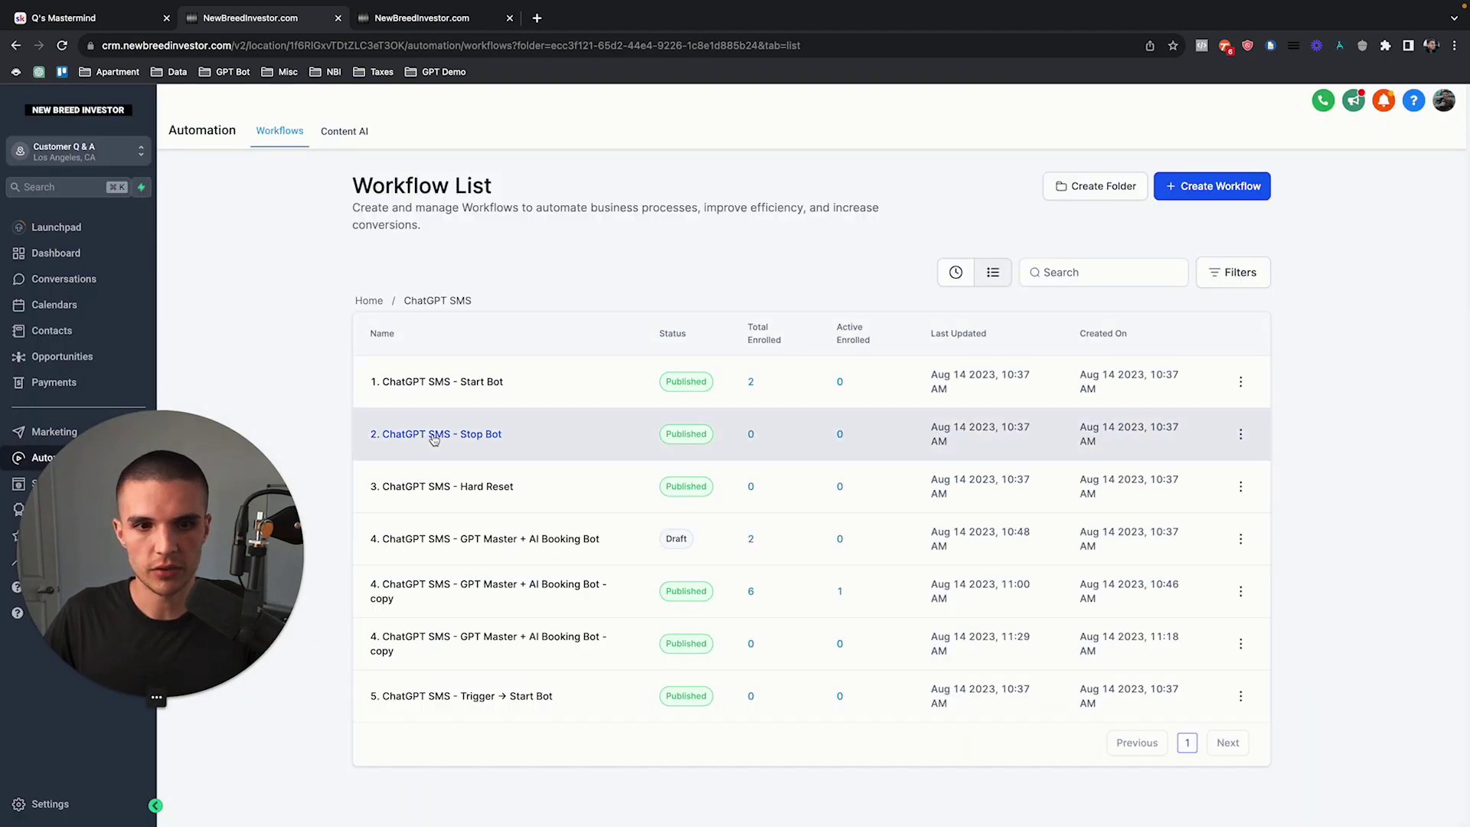
left_click(544, 588)
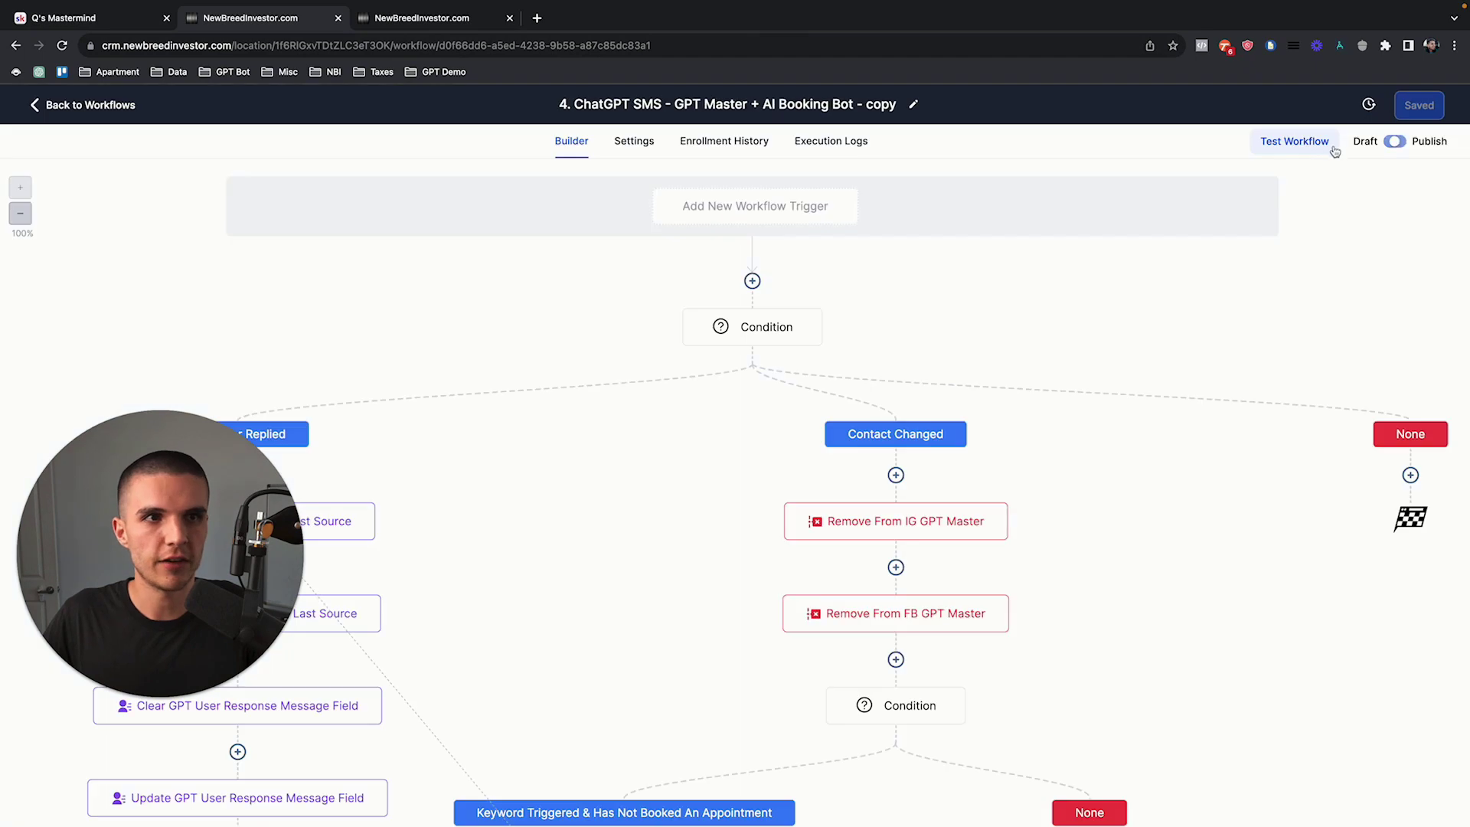
left_click(1419, 108)
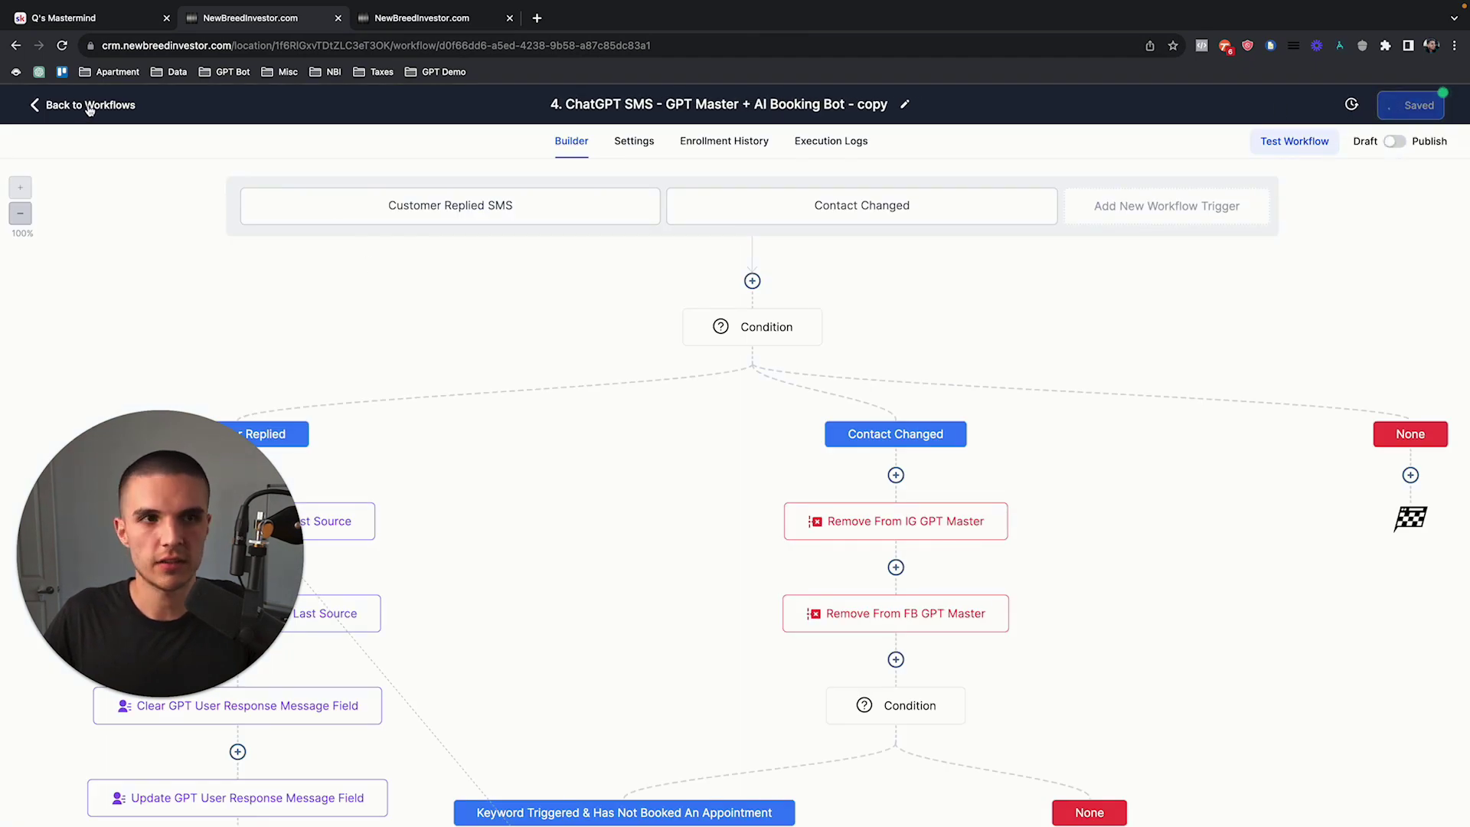
left_click(96, 111)
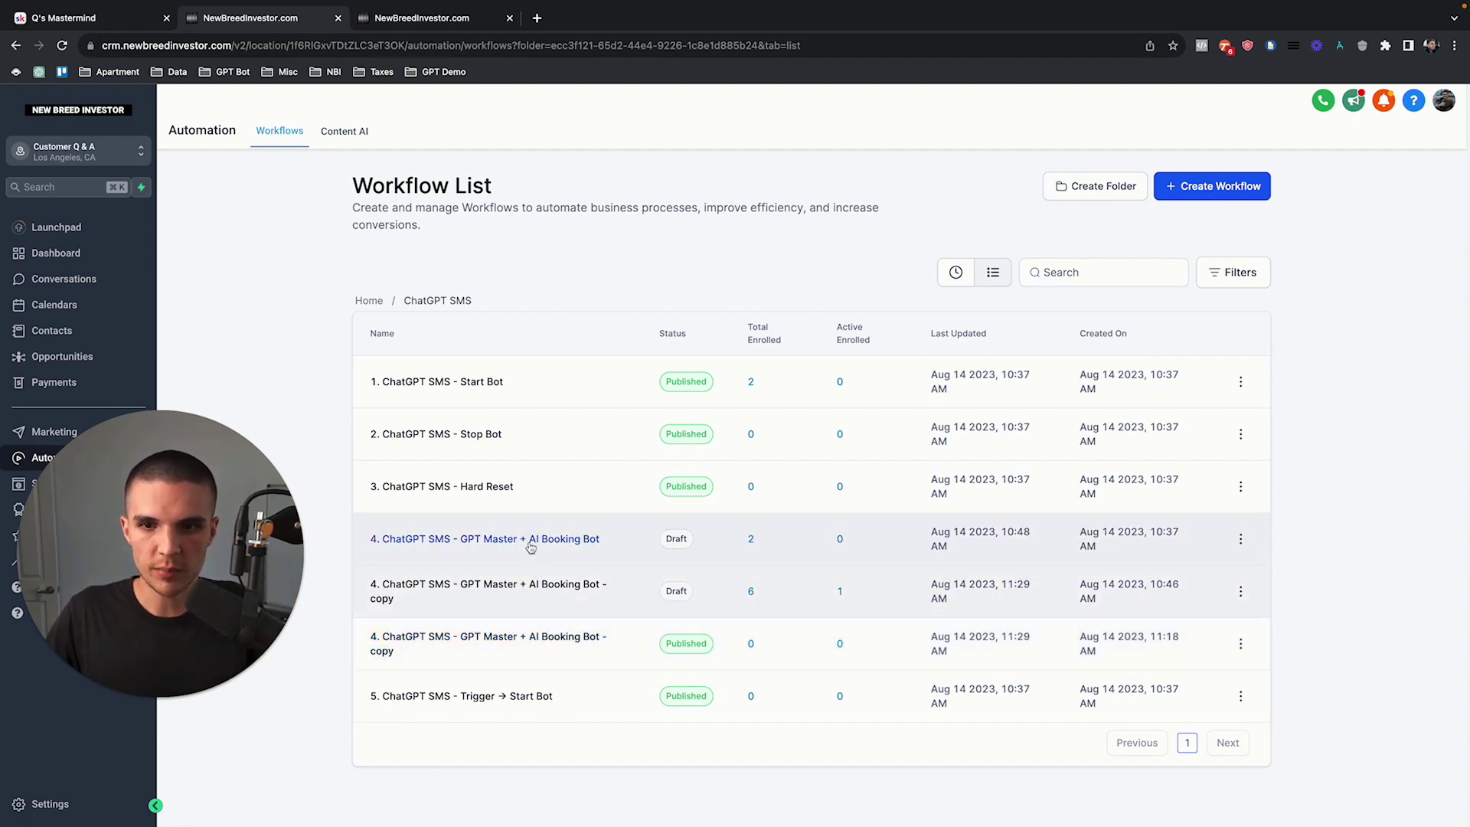
Step: Remove the Sandbox contact from its active GPT Master + AI Booking Bot copy workflow
left_click(52, 330)
left_click(348, 331)
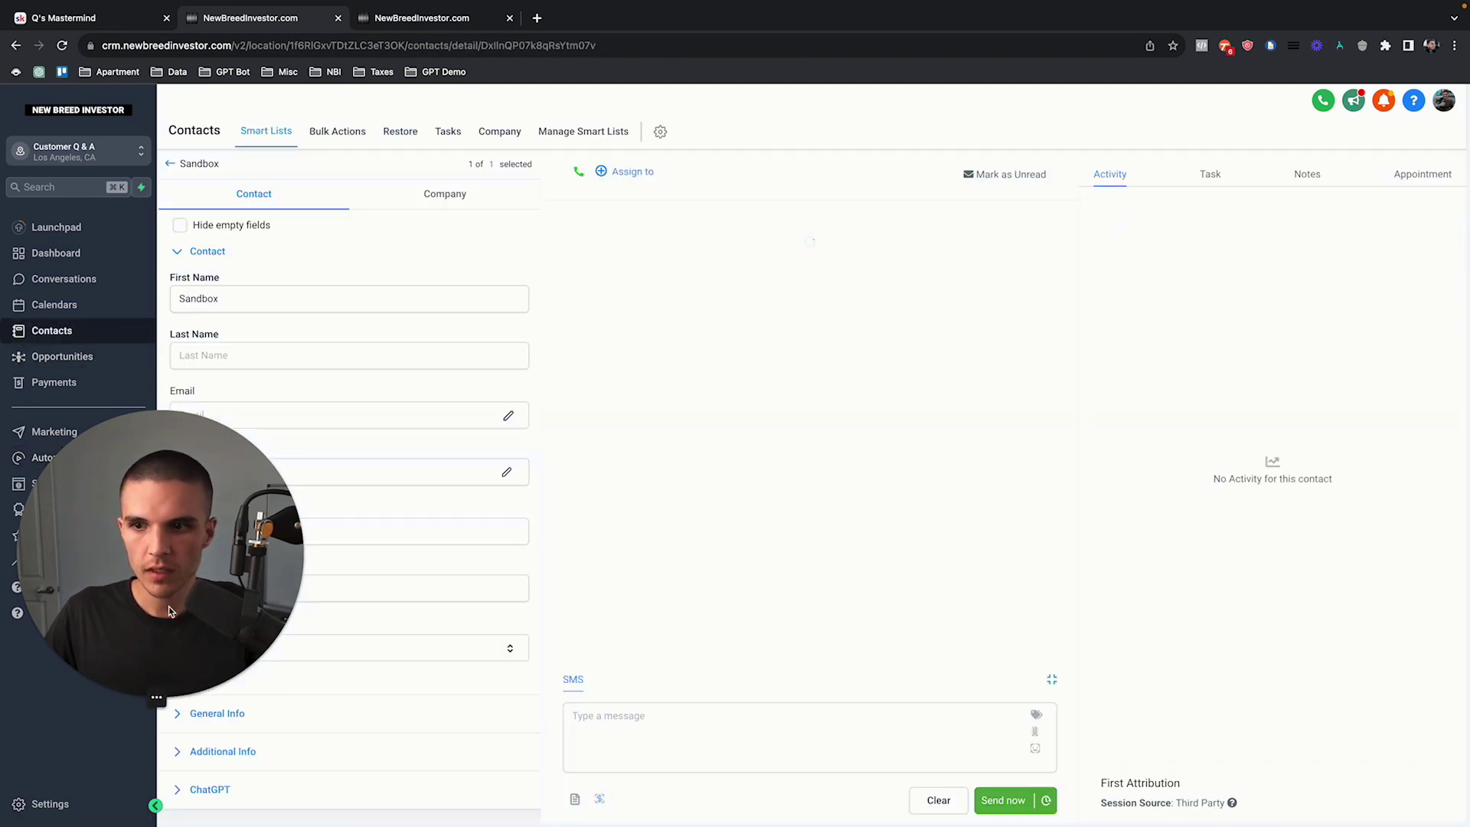
scroll(378, 604, "down", 3)
scroll(379, 602, "down", 2)
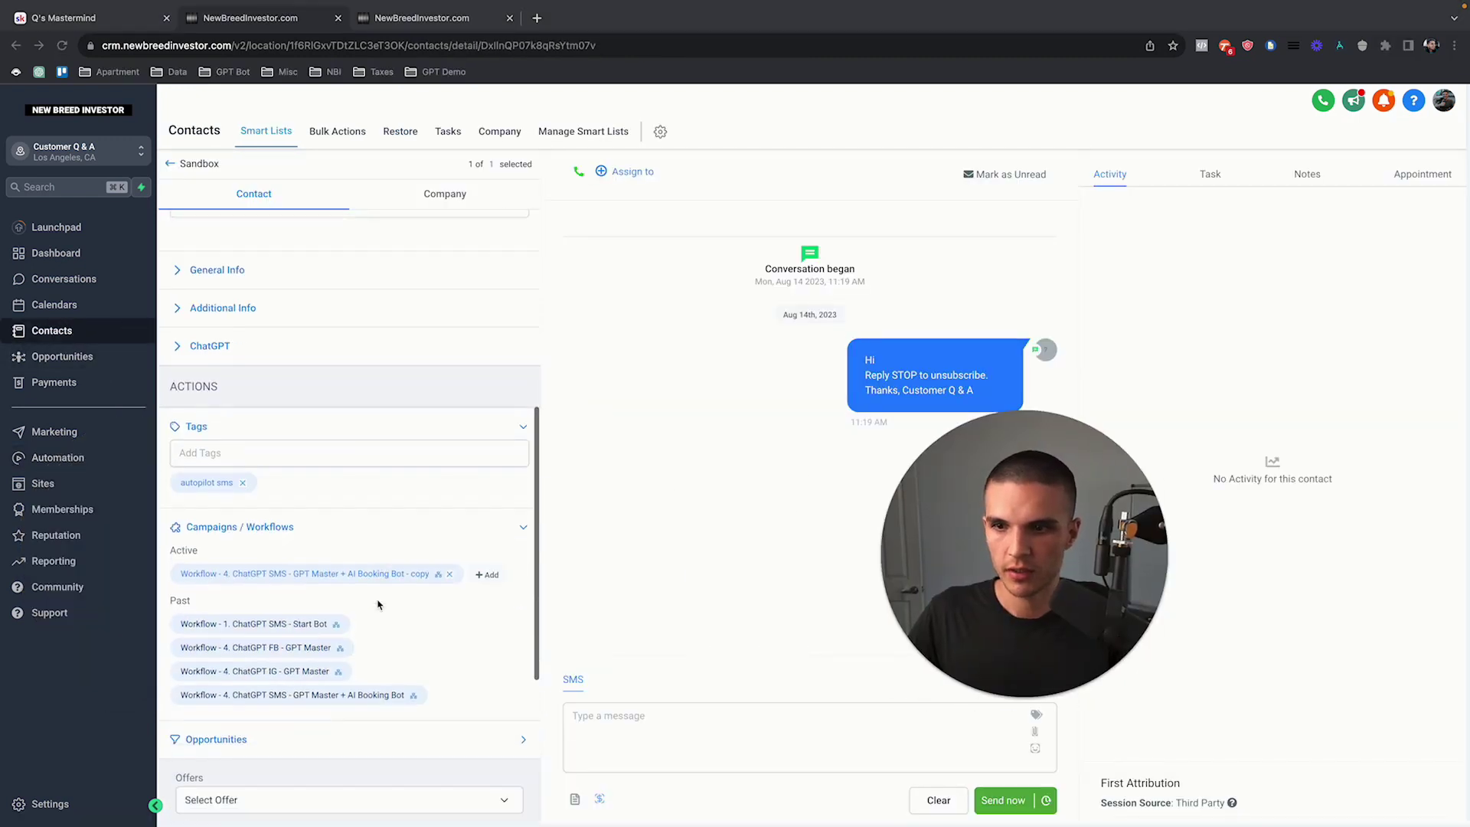
left_click(449, 574)
left_click(947, 238)
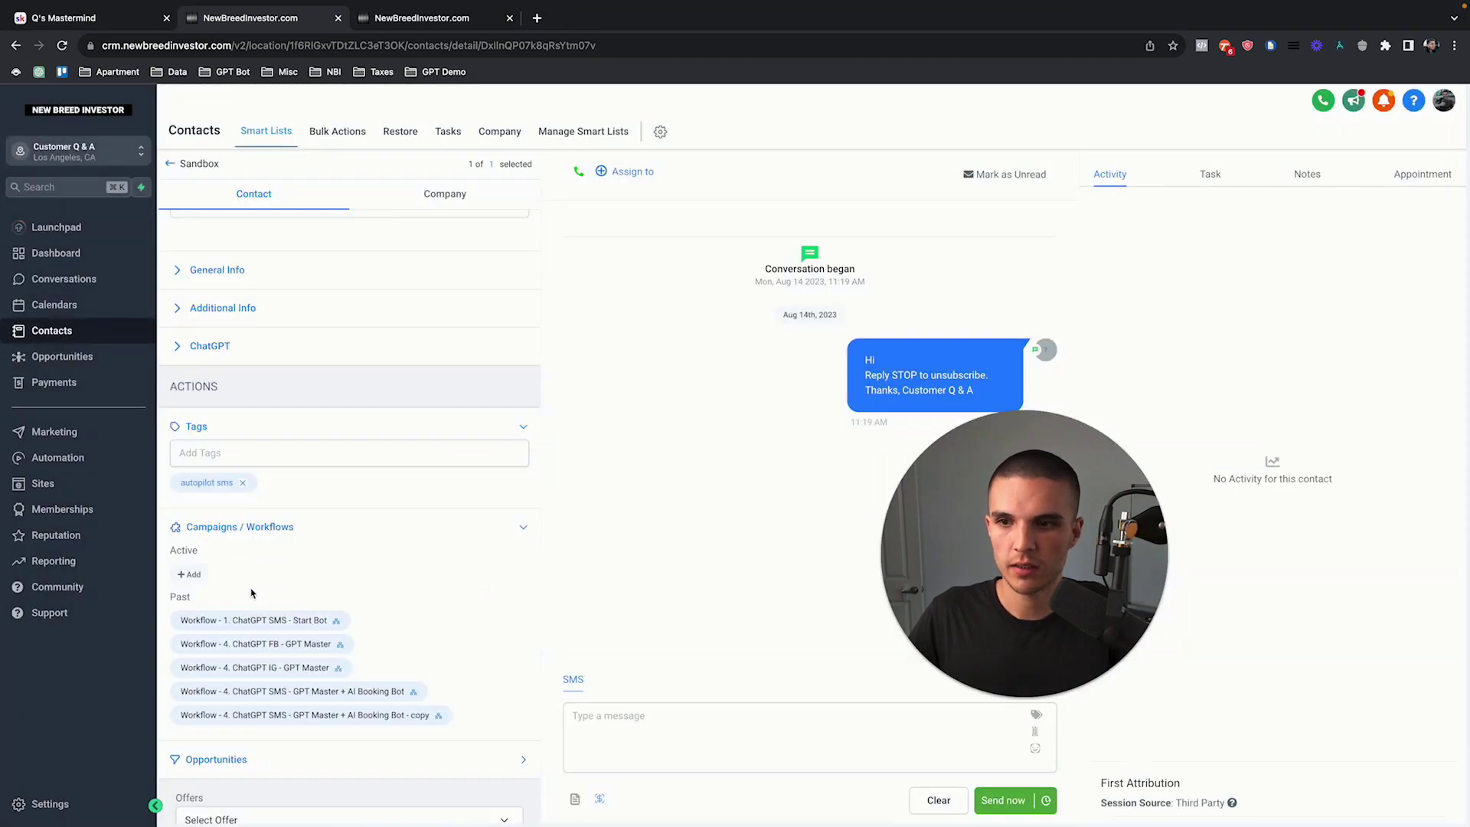
Step: Add the Sandbox contact to the workflow 1. ChatGPT SMS - Start Bot
left_click(190, 573)
left_click(678, 212)
left_click(655, 261)
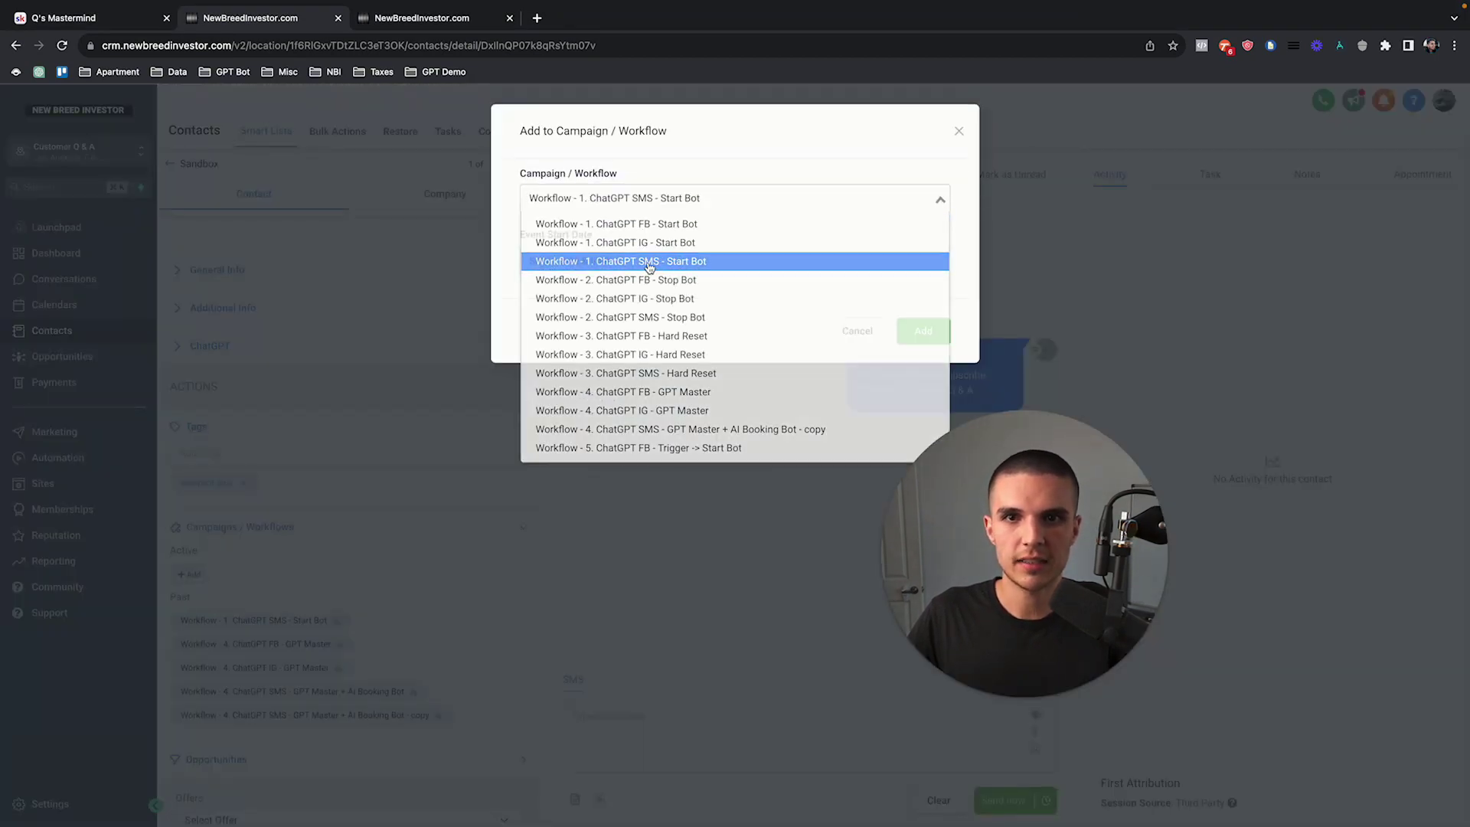
left_click(924, 331)
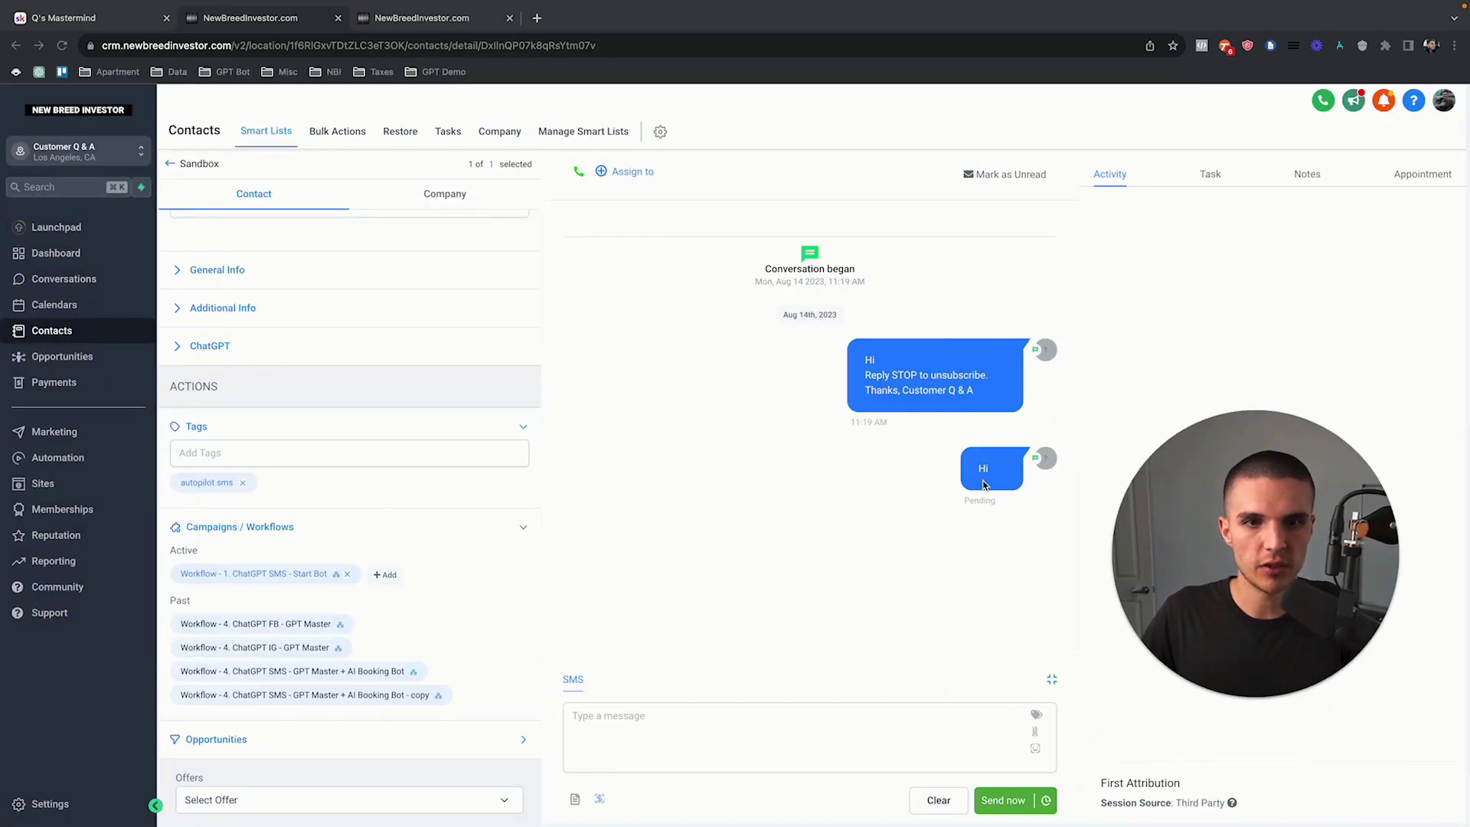
Step: Open the published GPT Master + AI Booking Bot copy from the ChatGPT SMS folder and check where the enrolled contact is waiting
left_click(73, 458)
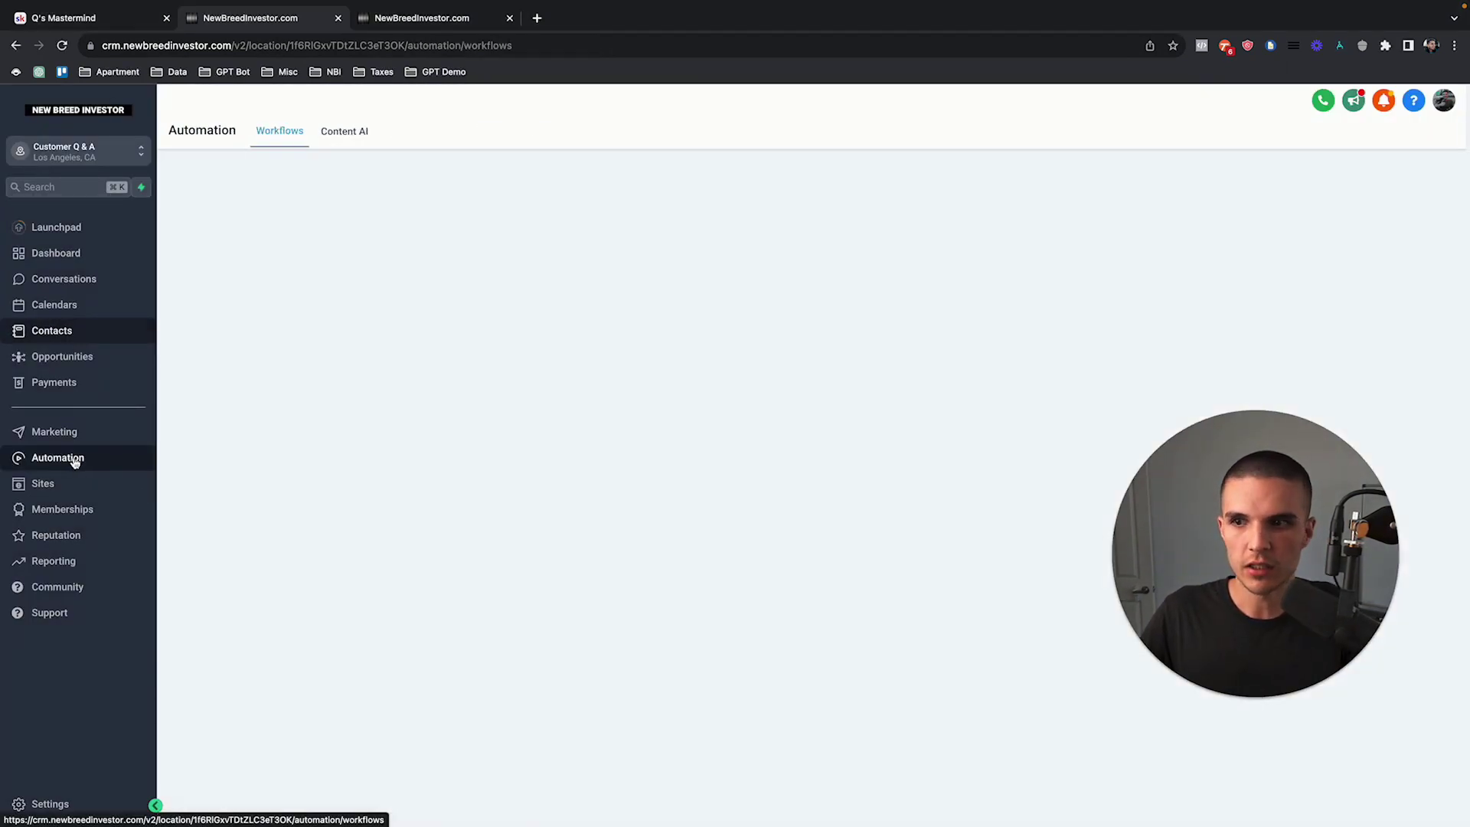
left_click(444, 467)
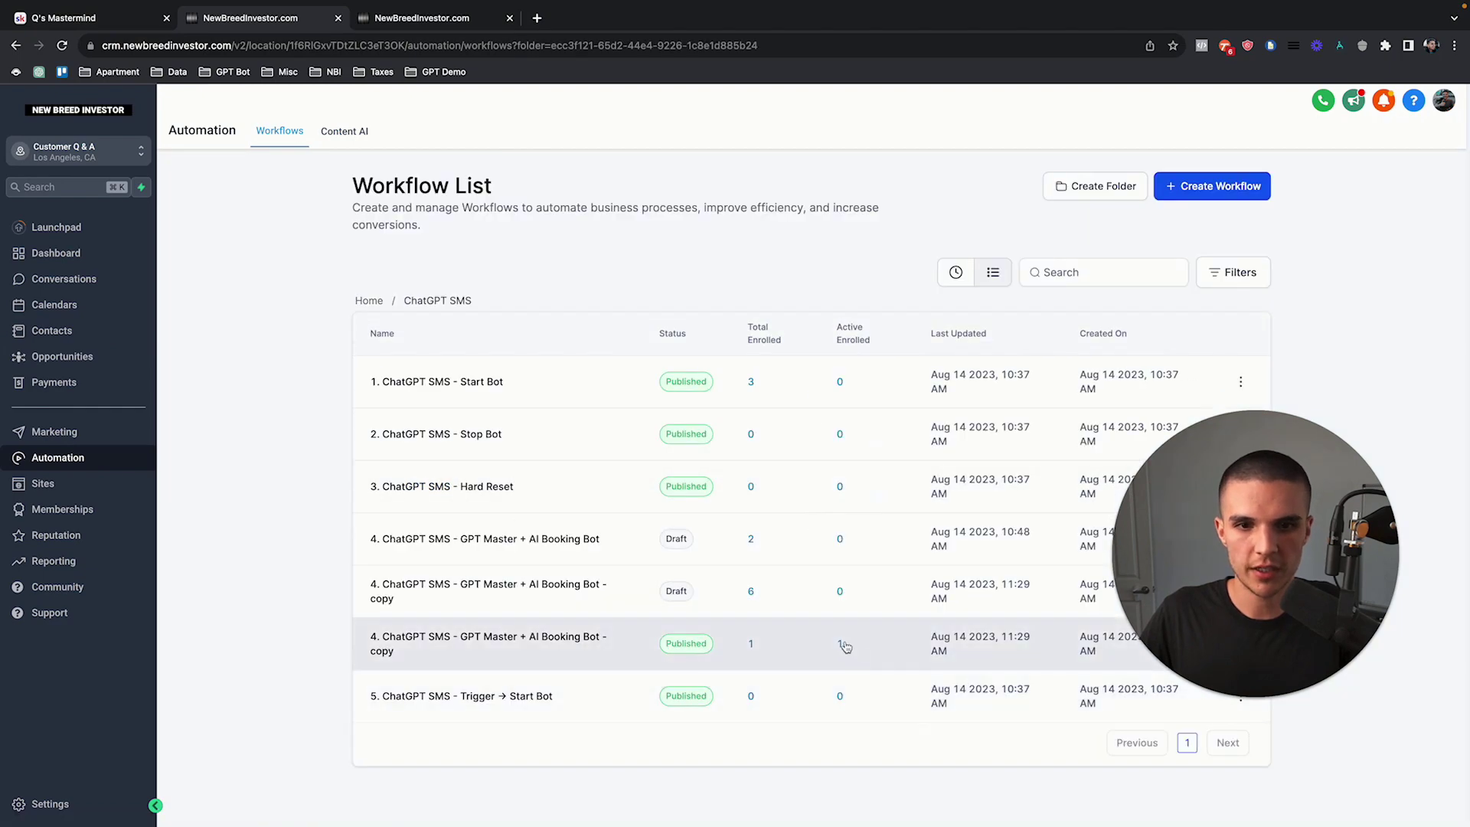
left_click(509, 654)
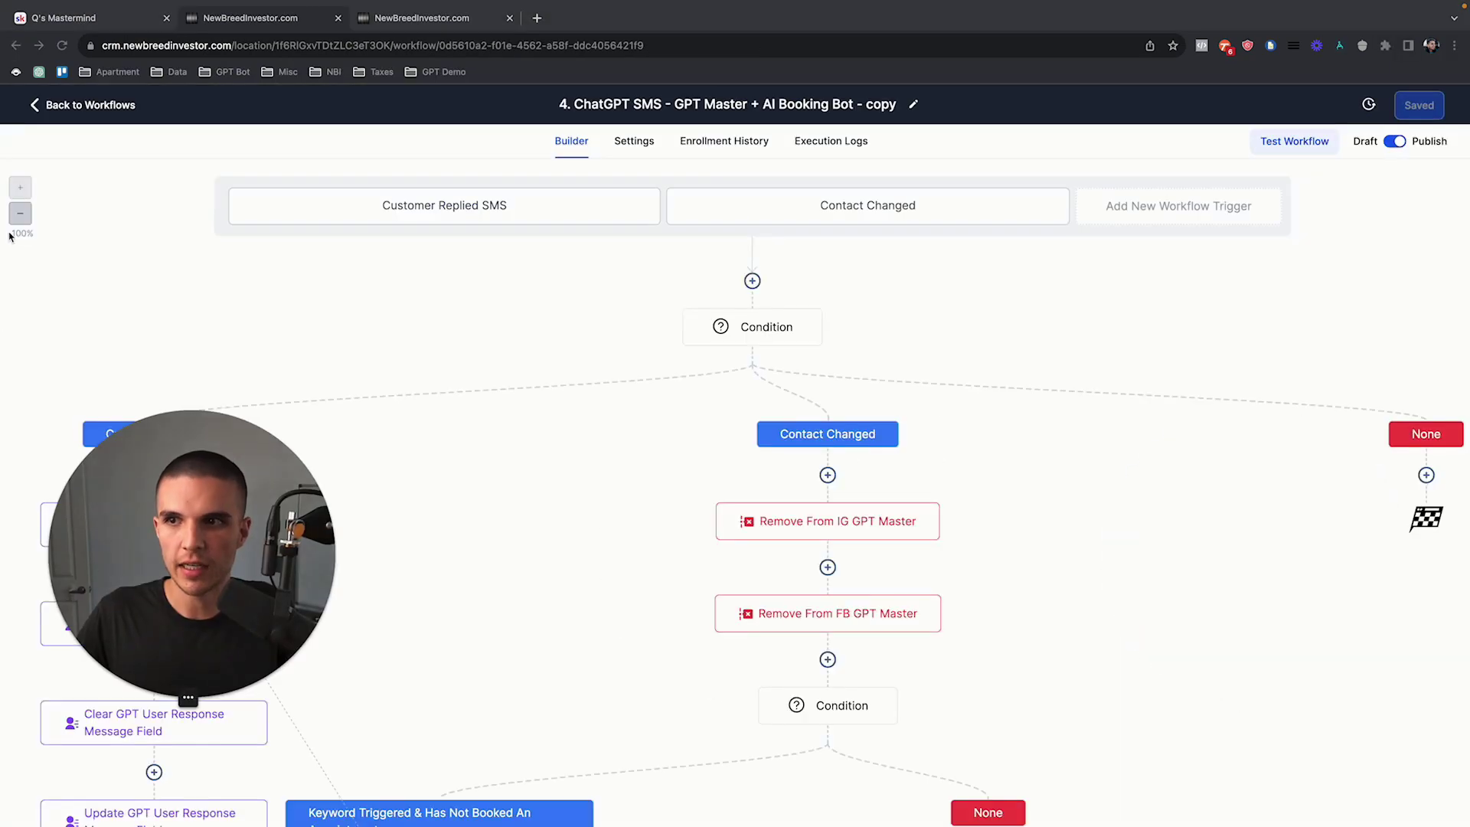
scroll(735, 529, "down", 5)
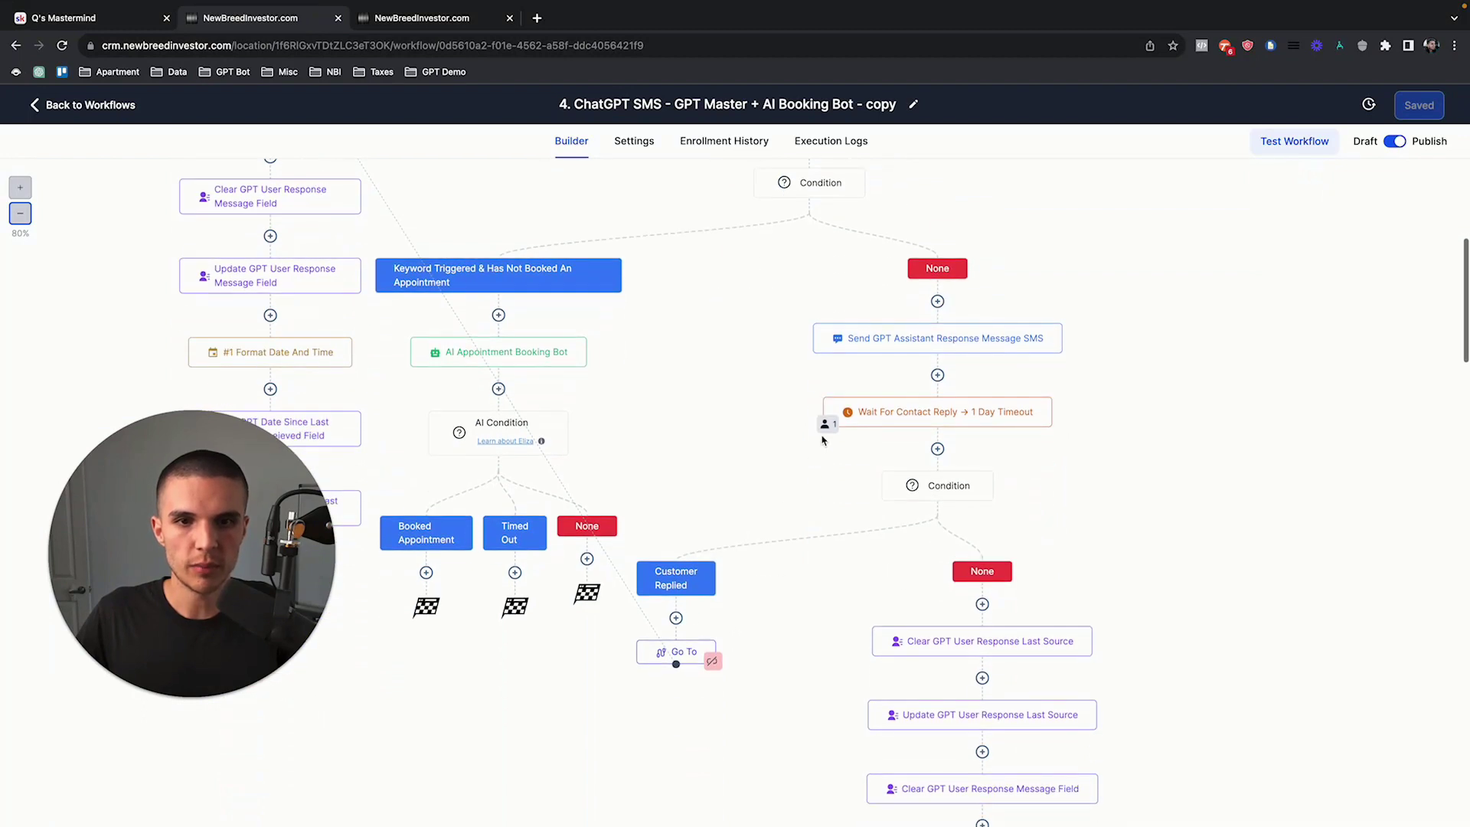
left_click(21, 214)
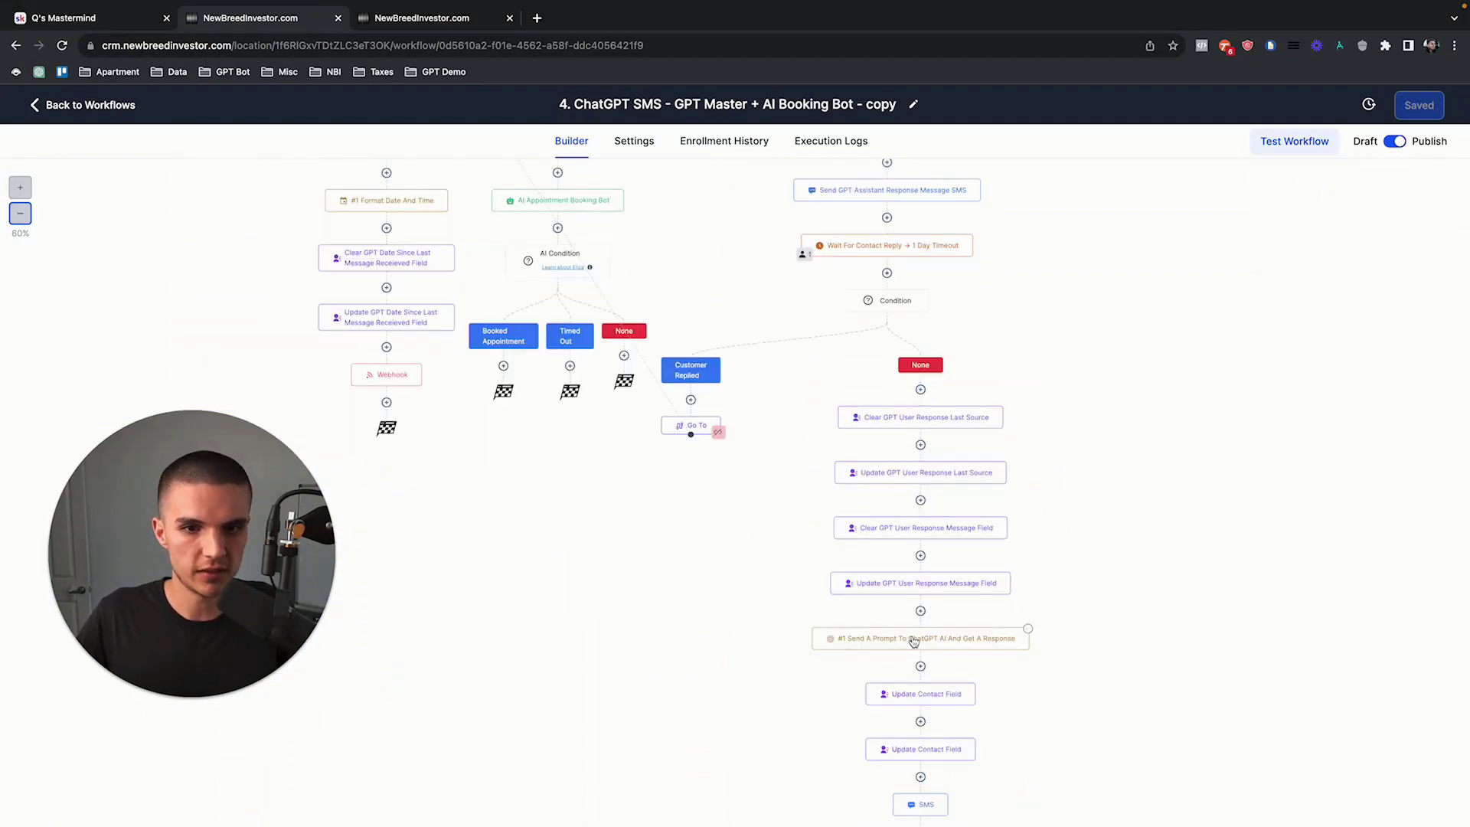
scroll(917, 602, "down", 3)
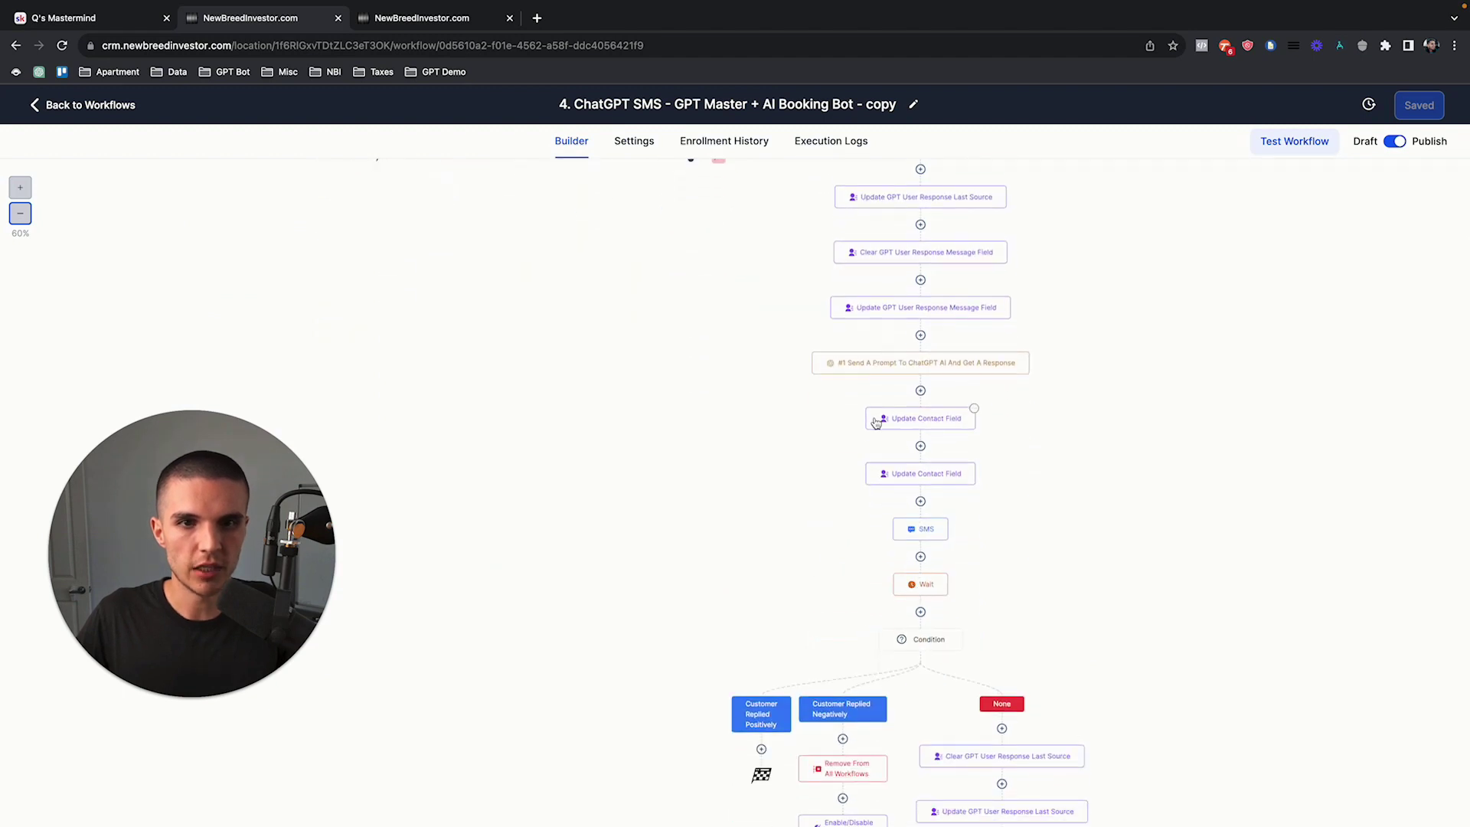
scroll(831, 275, "up", 2)
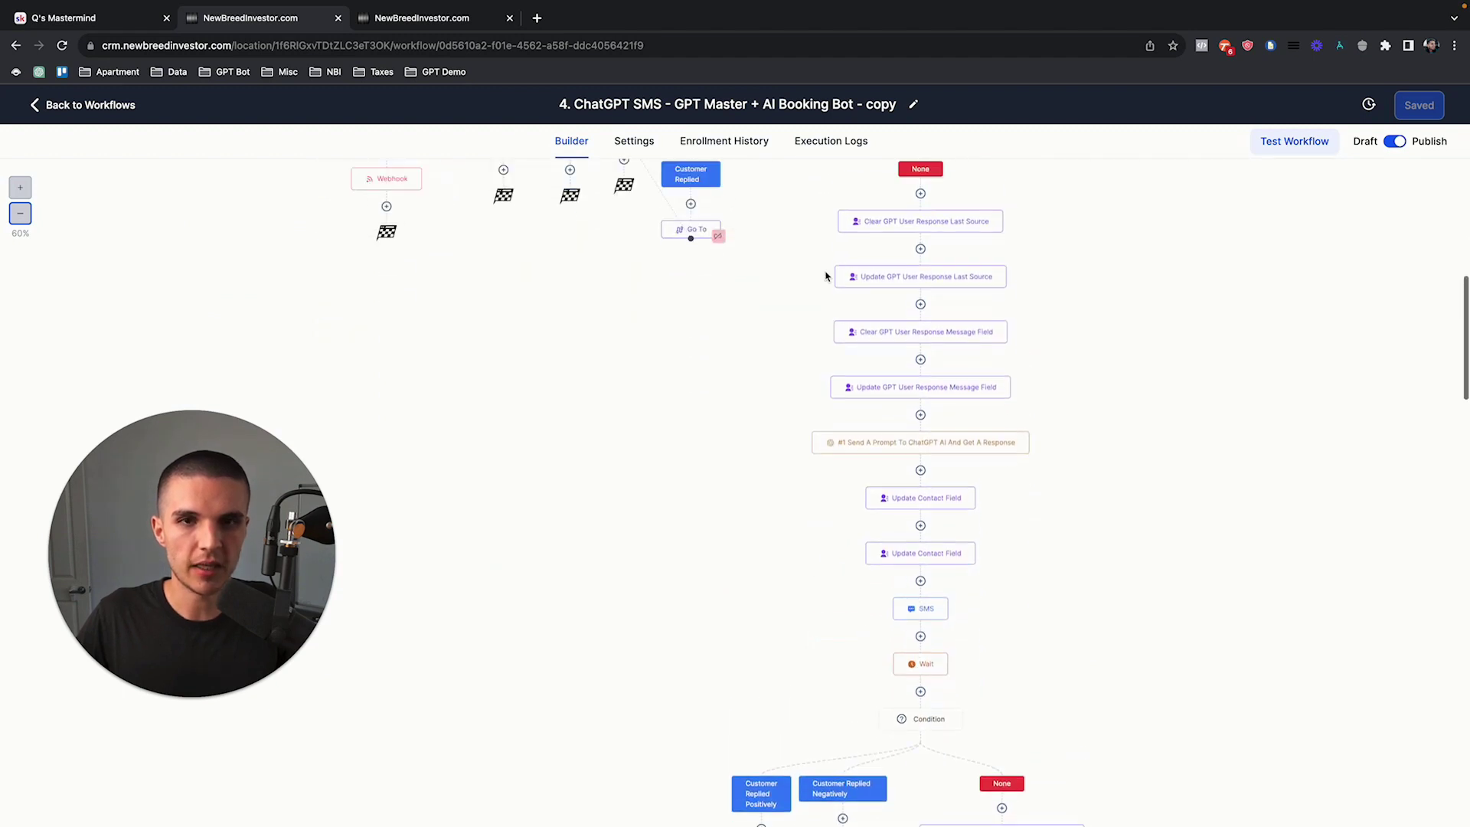
Step: Open the conversations of the Blank Snapshot account in the other browser tab to view the messages received from the bot
left_click(422, 18)
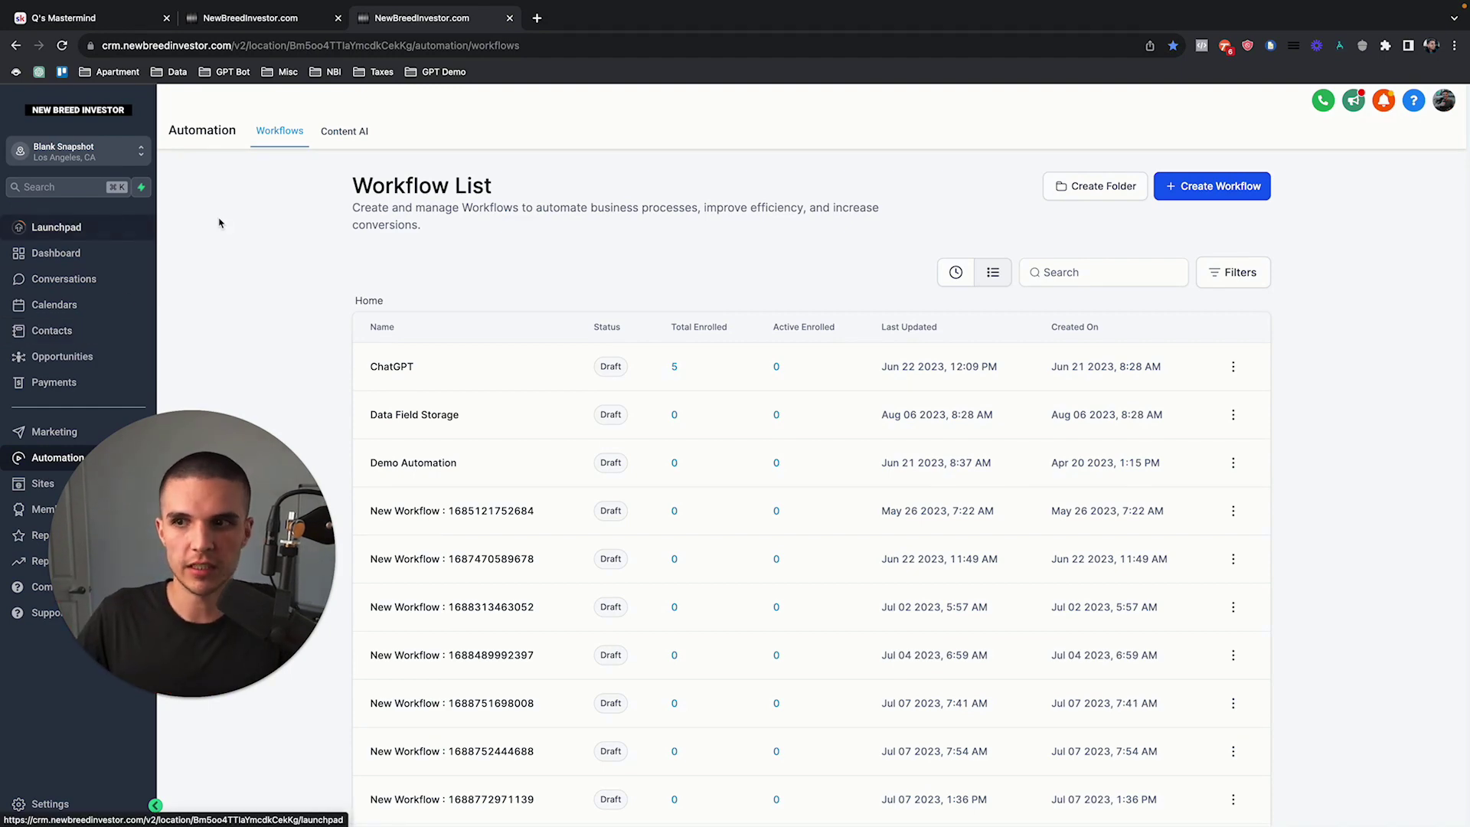
left_click(274, 23)
scroll(872, 452, "down", 3)
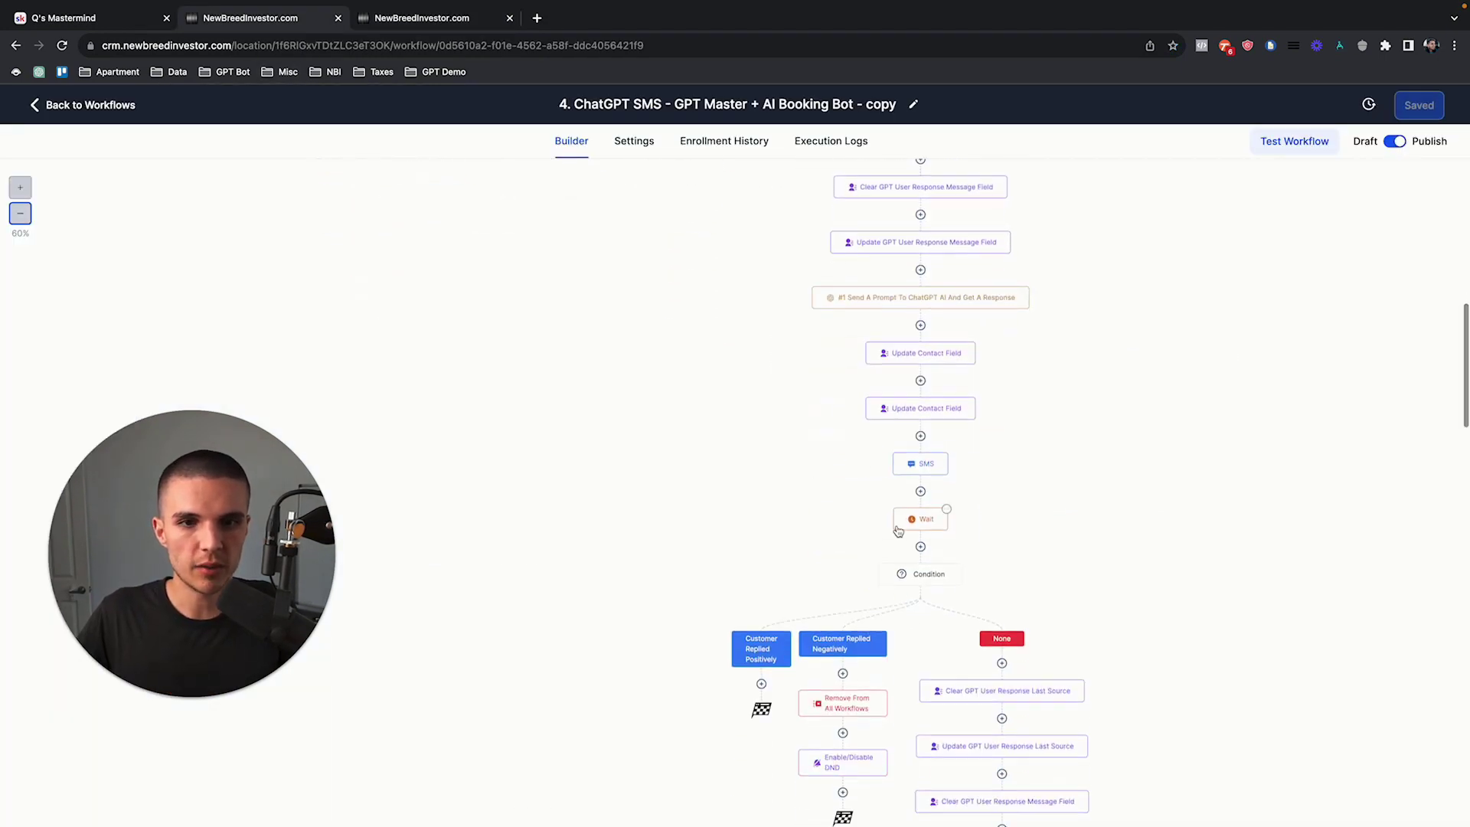
scroll(808, 444, "left", 5)
left_click(398, 23)
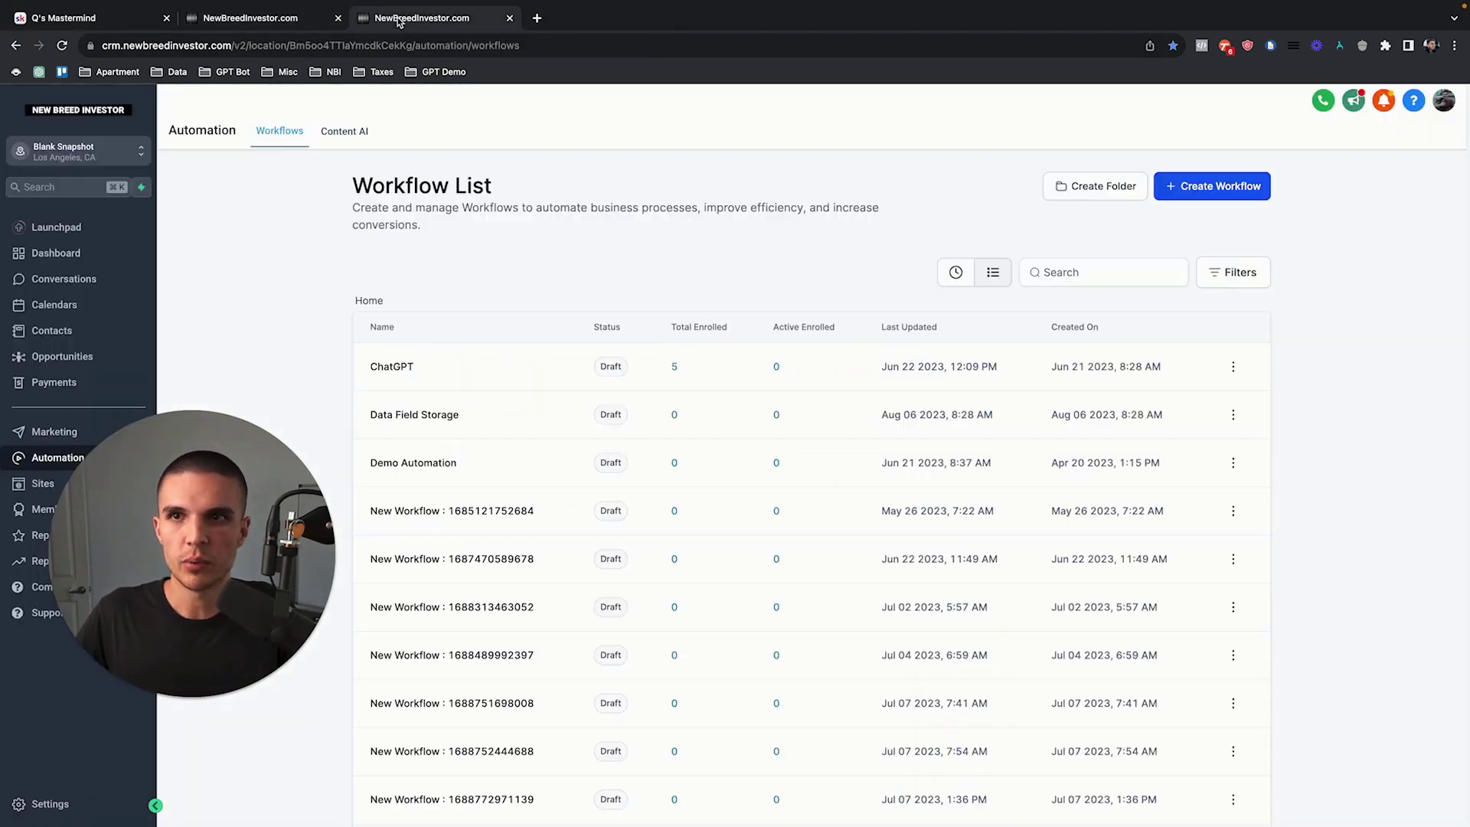
left_click(97, 280)
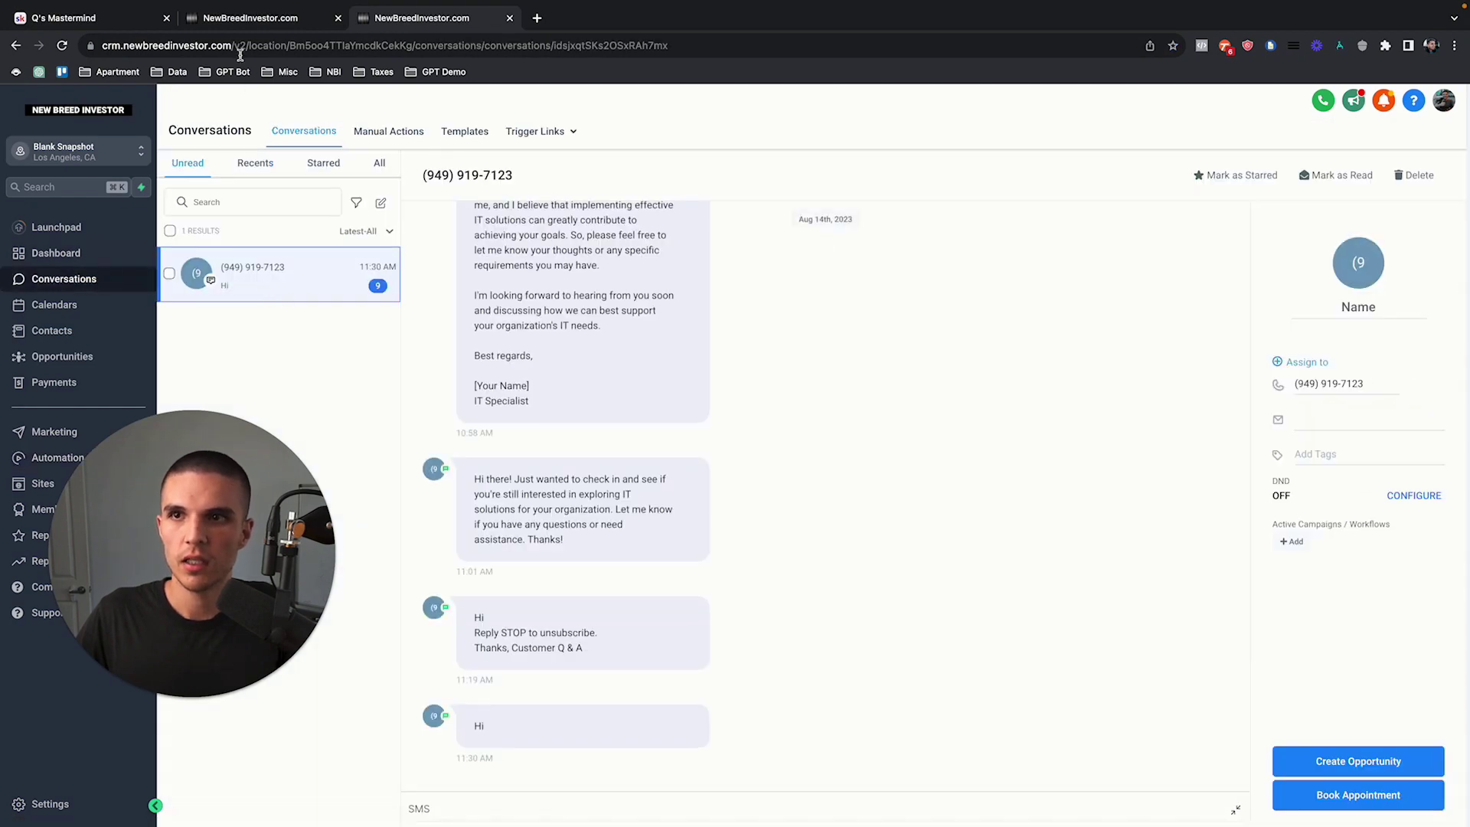
Step: Force the Sandbox contact in the Wait For Contact Reply -> 1 Day Timeout step of the workflow to the next step
left_click(253, 23)
left_click(803, 448)
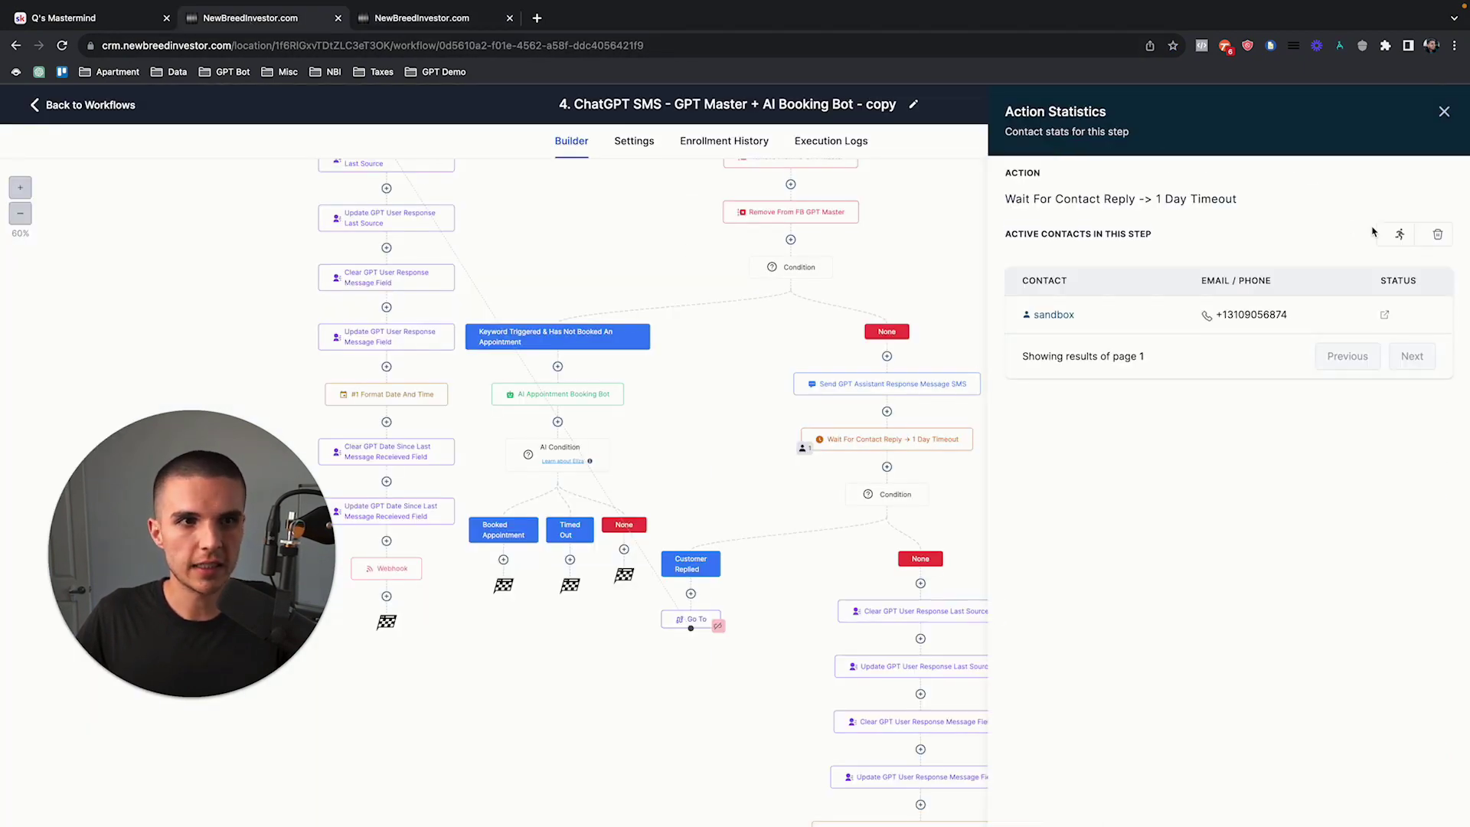
left_click(1399, 233)
left_click(883, 499)
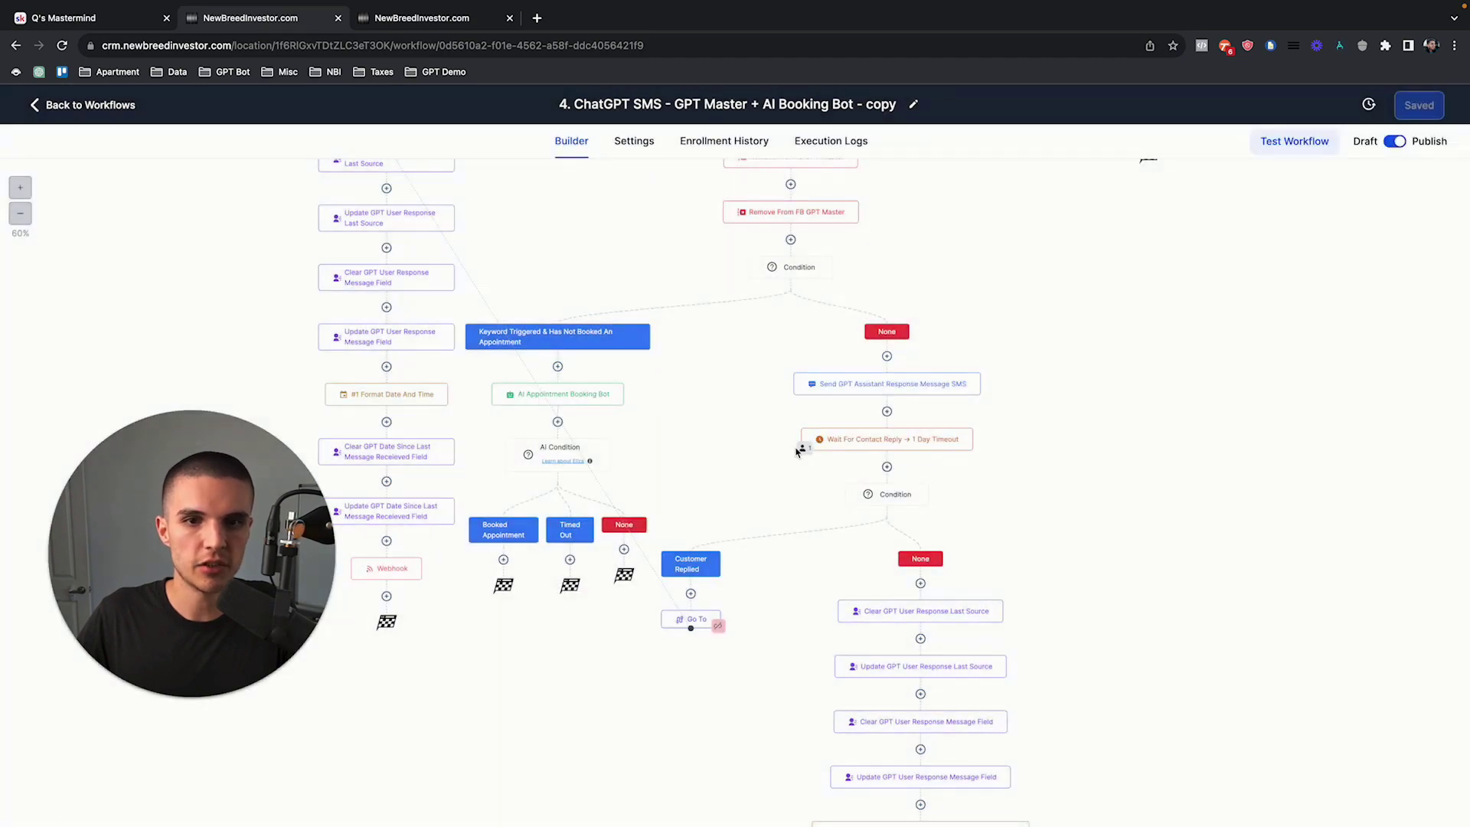
scroll(835, 478, "down", 6)
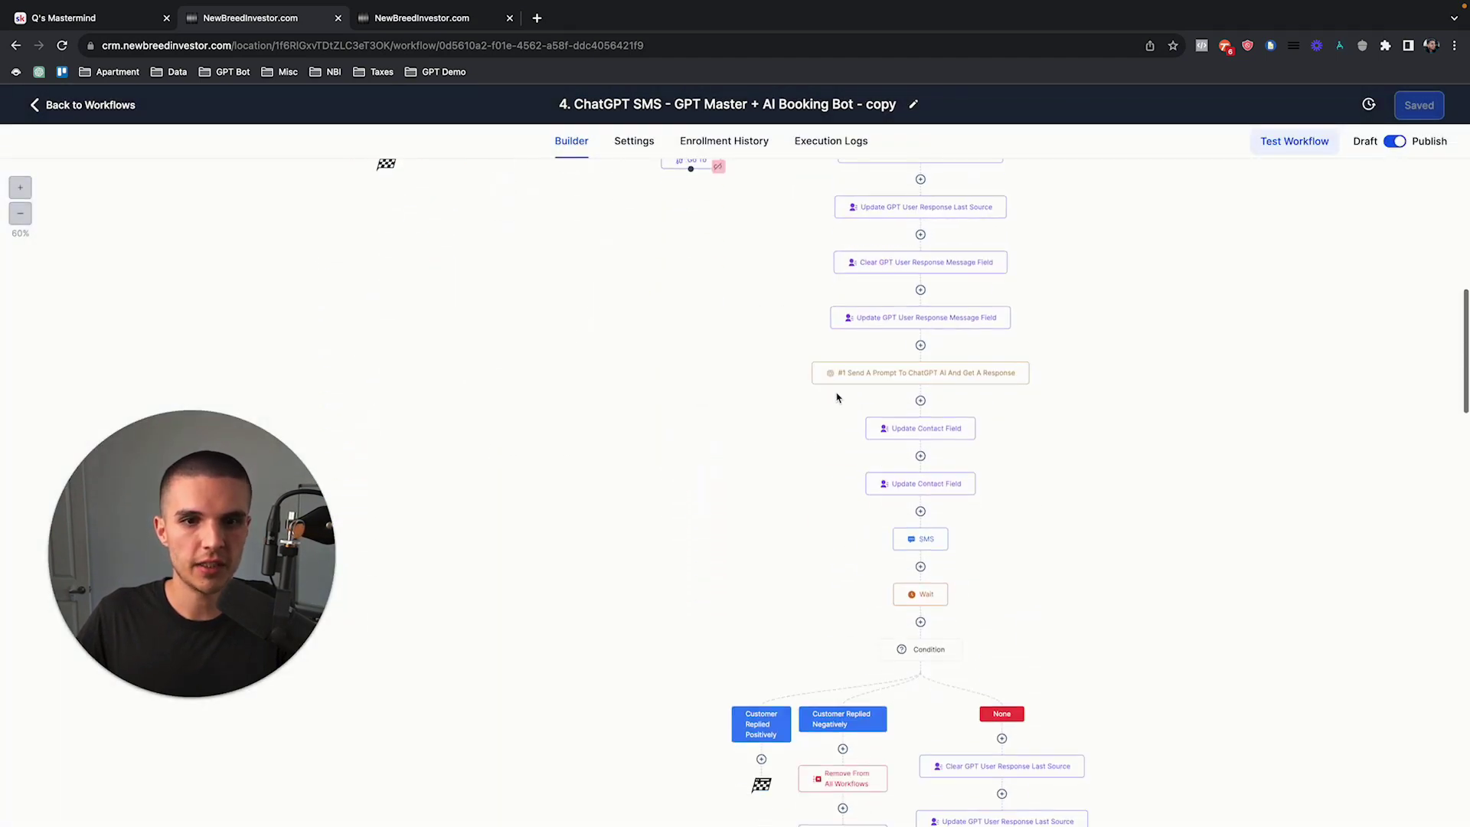
scroll(845, 376, "up", 1)
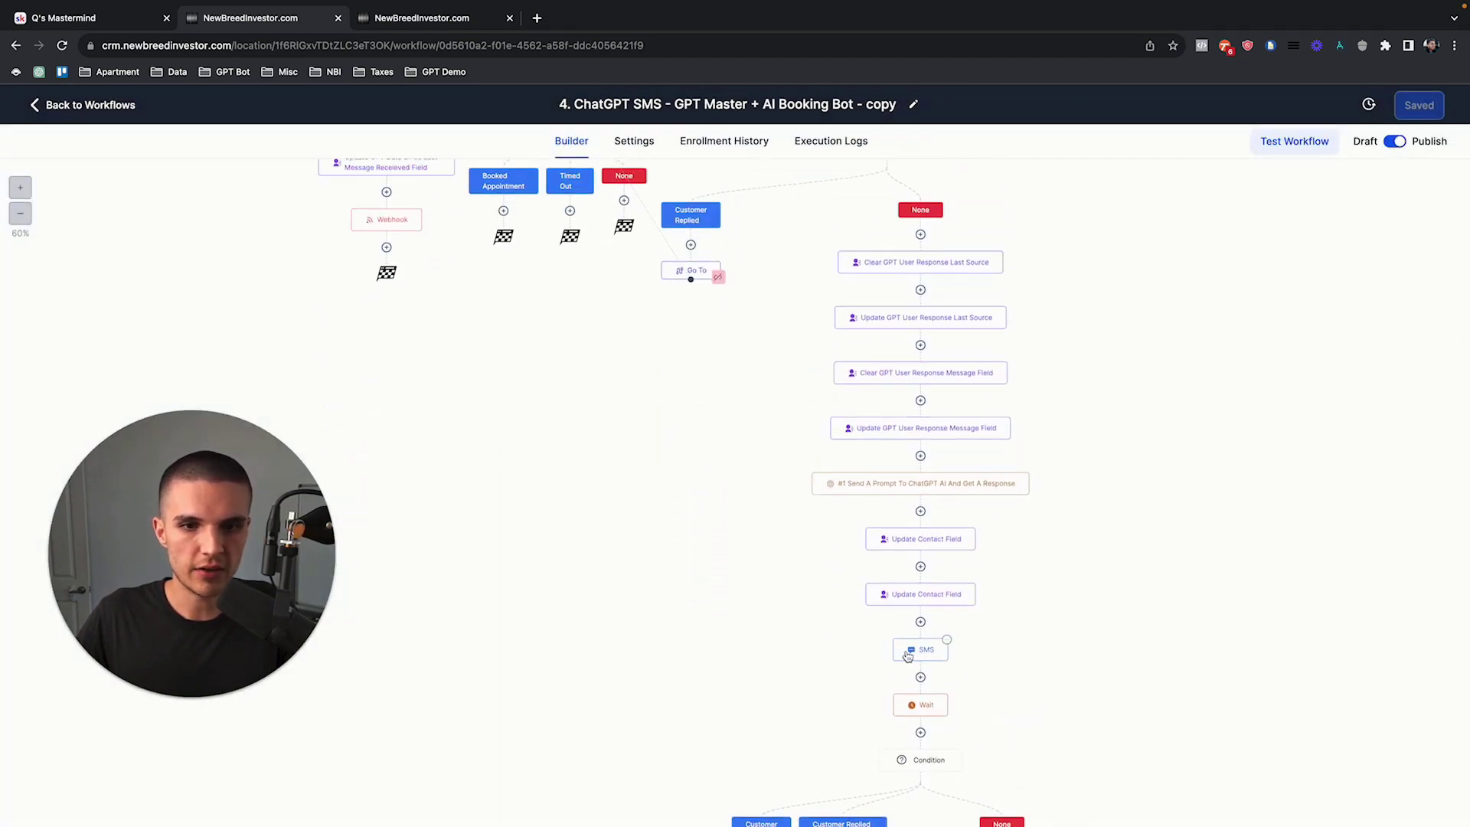
Step: Check the latest message received in the Blank Snapshot conversation
left_click(453, 23)
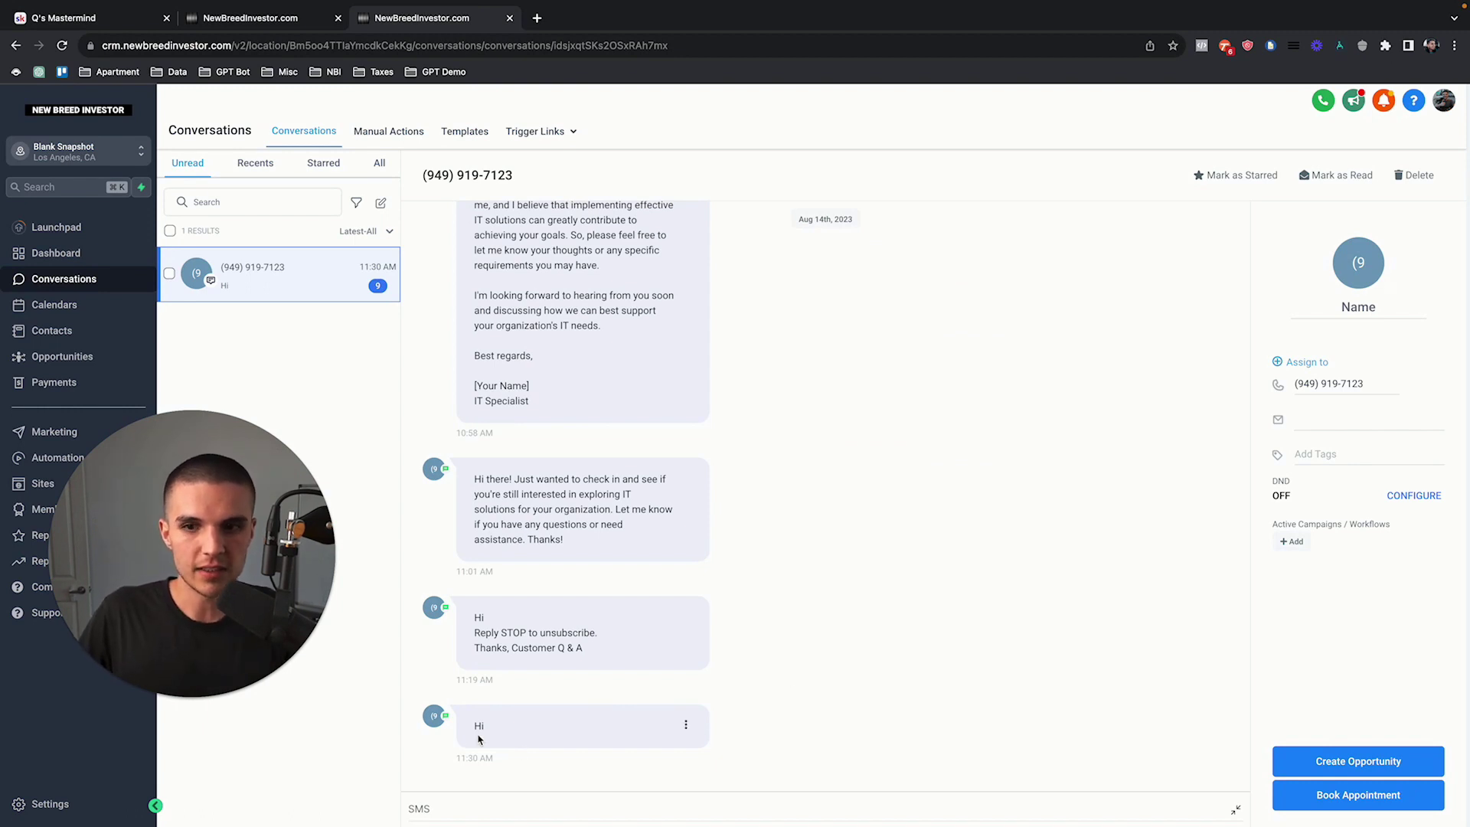
left_click(783, 670)
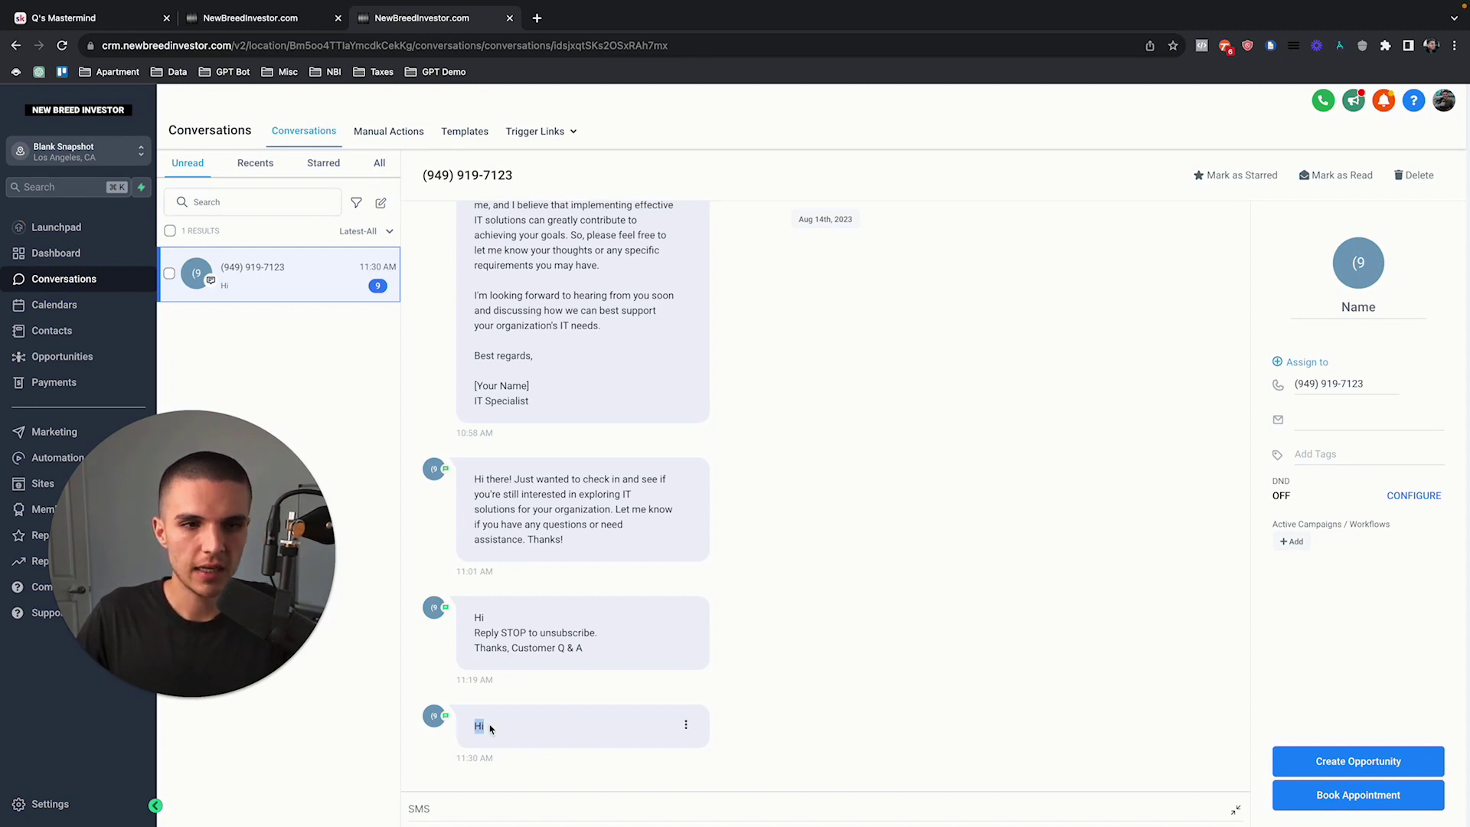
left_click_drag(475, 677, 572, 732)
left_click(499, 671)
Step: Reload the GPT Master + AI Booking Bot copy workflow and check which follow-up step the Sandbox contact has reached
left_click(289, 18)
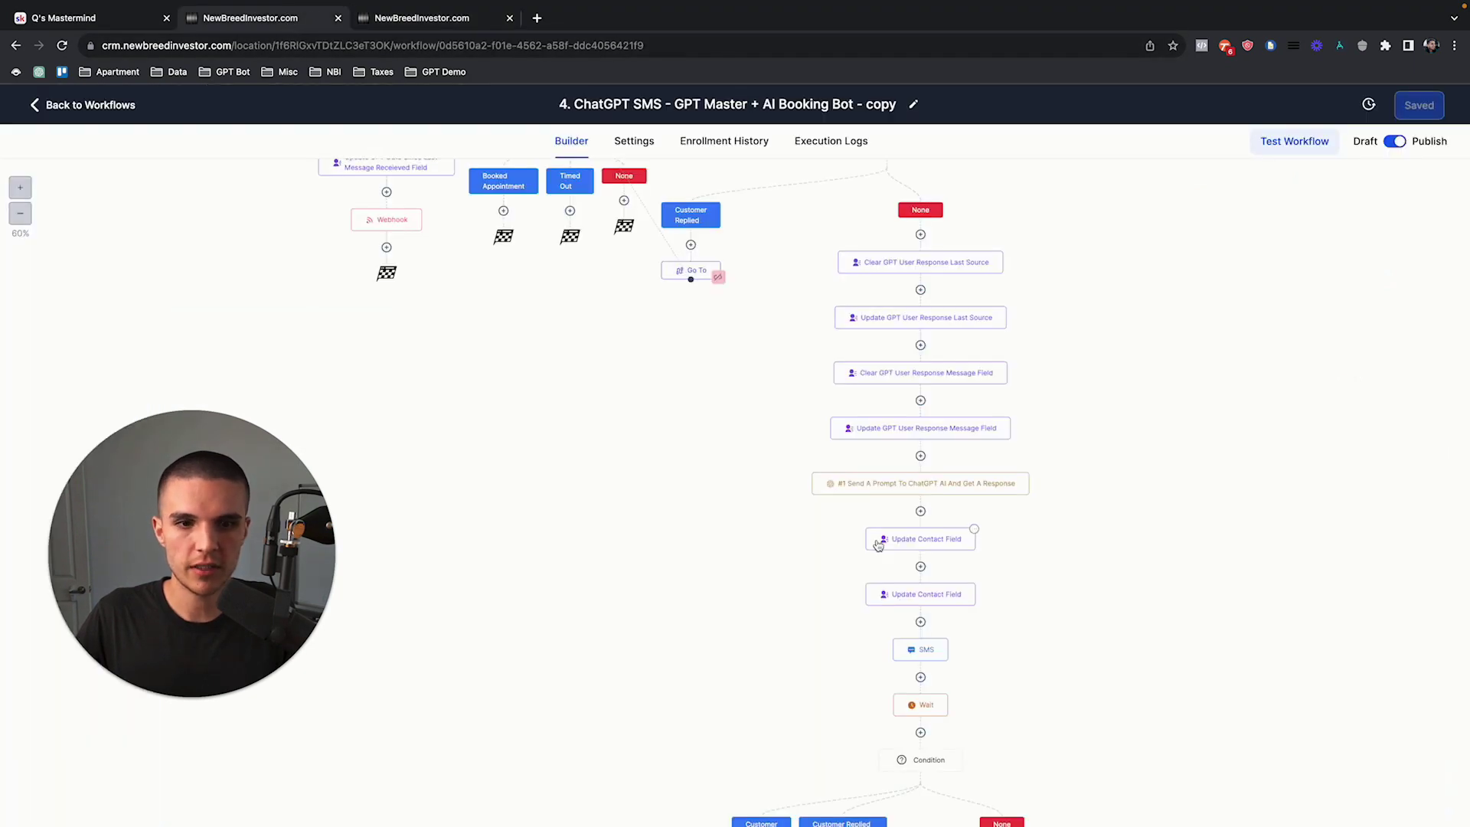
scroll(705, 439, "down", 2)
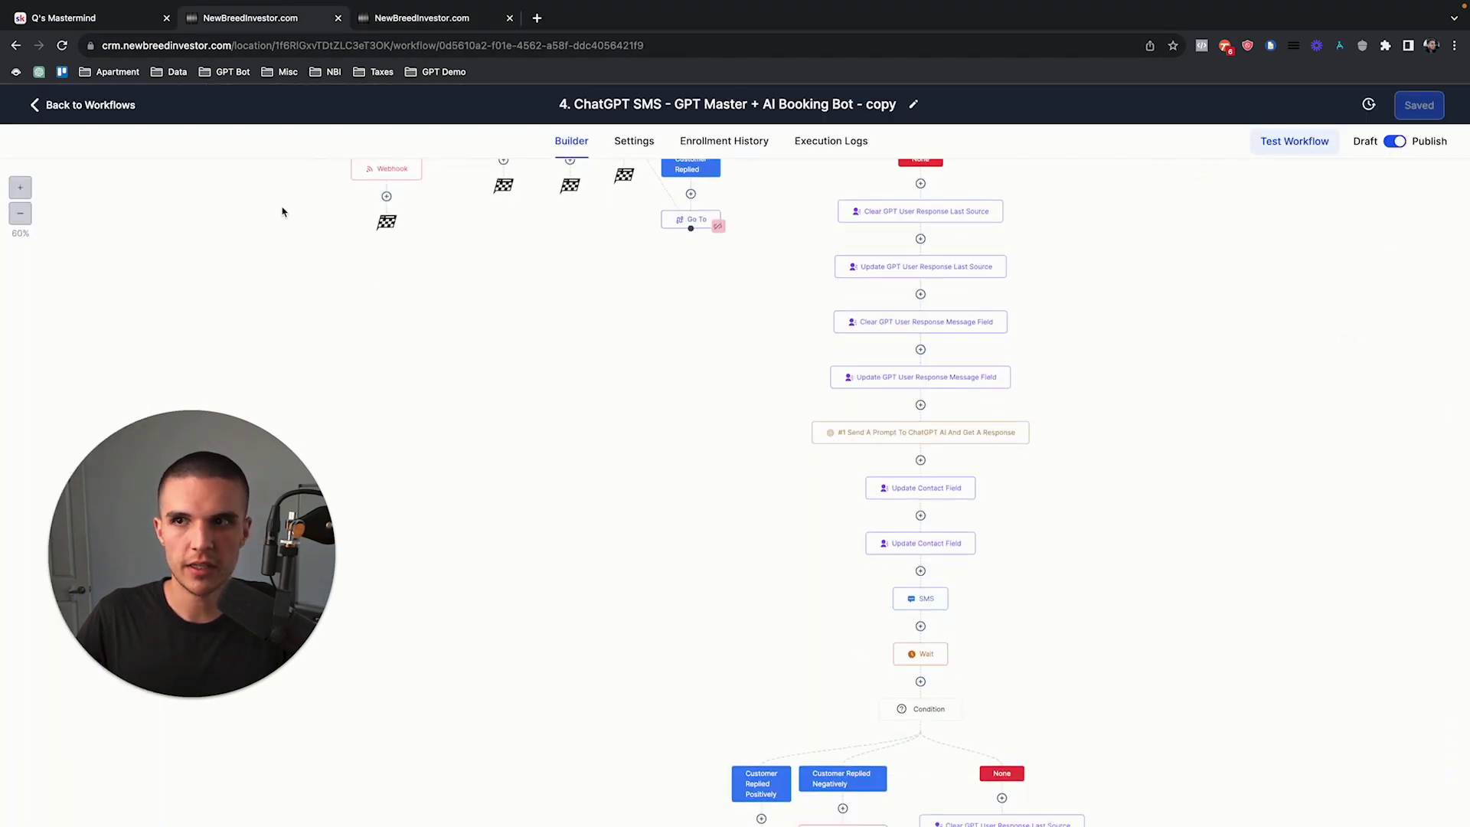
left_click(62, 46)
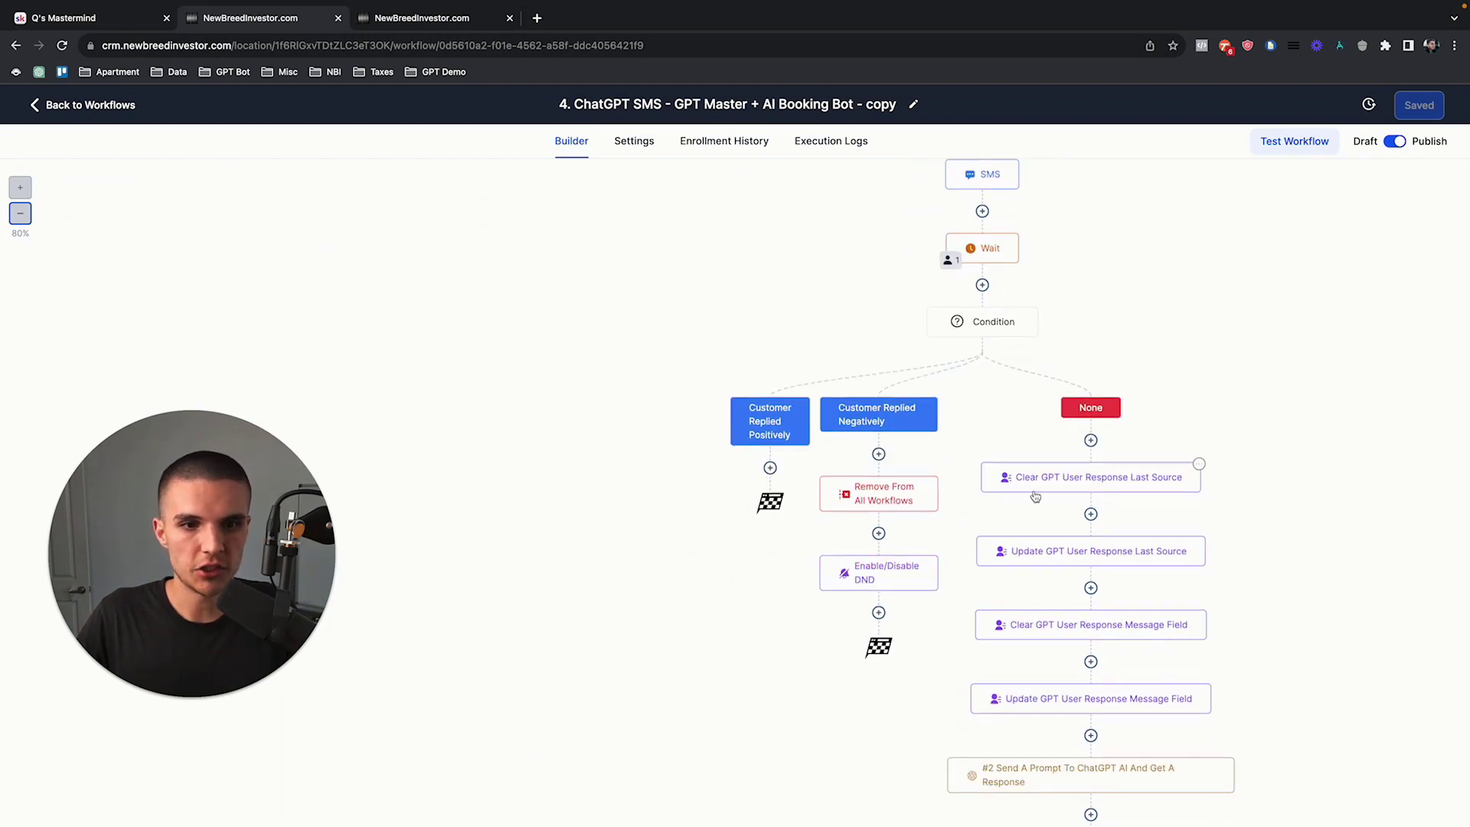
scroll(1081, 553, "down", 2)
scroll(1082, 553, "down", 1)
scroll(1082, 553, "down", 1)
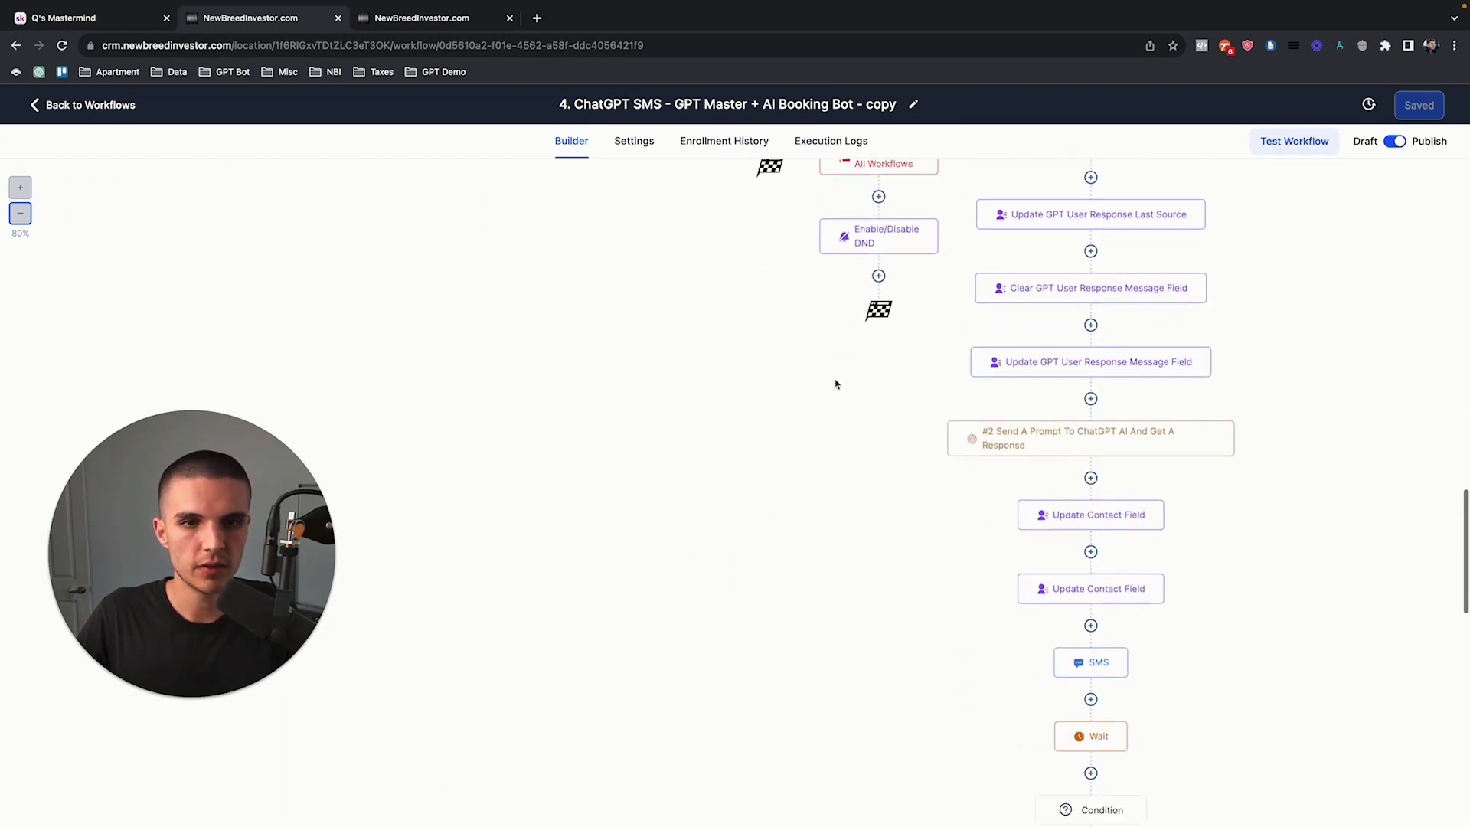
Step: Read the newly received follow-up message in the Blank Snapshot conversation
left_click(420, 19)
left_click_drag(522, 720, 475, 666)
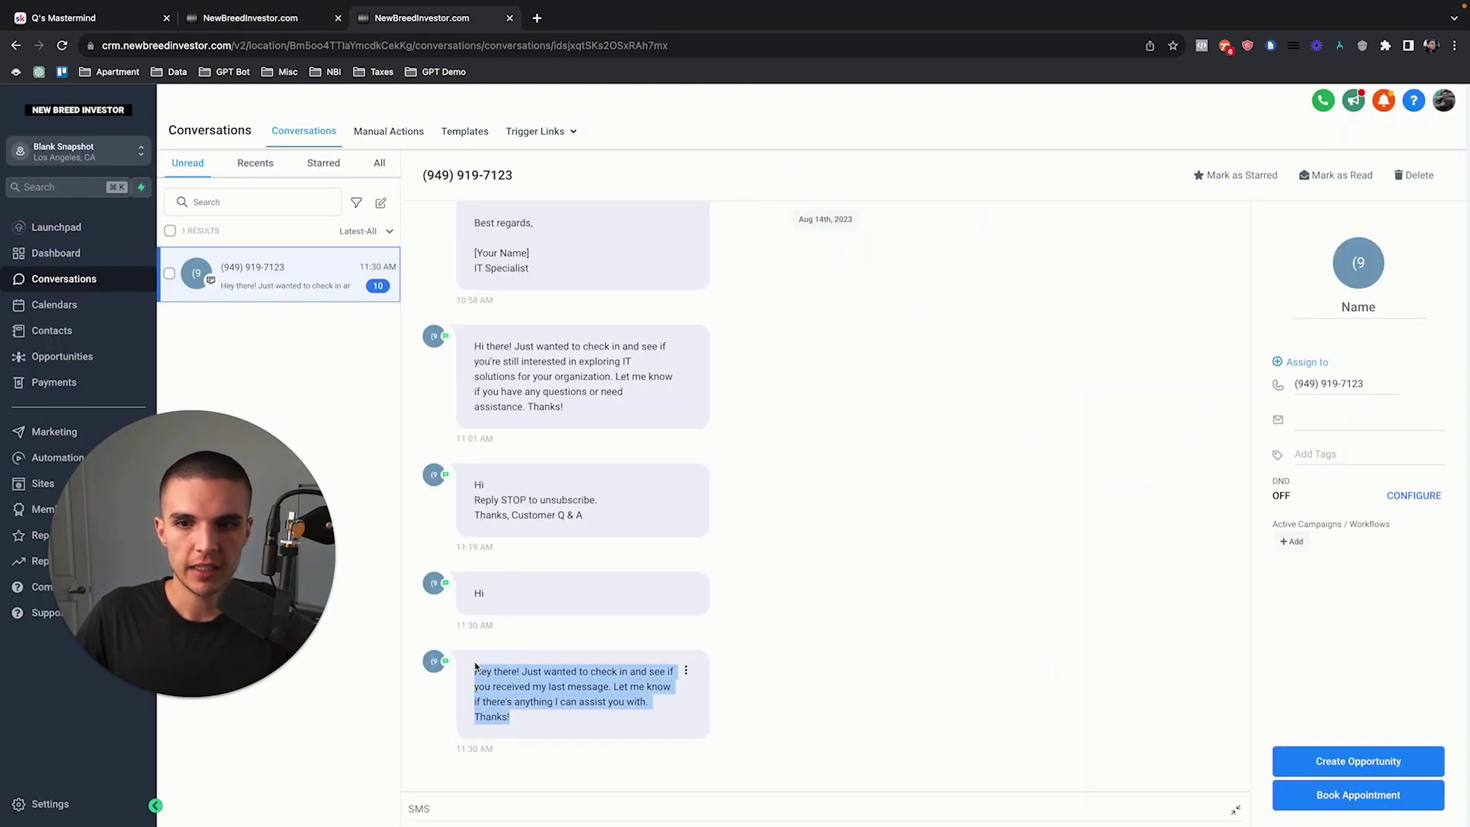
left_click(473, 668)
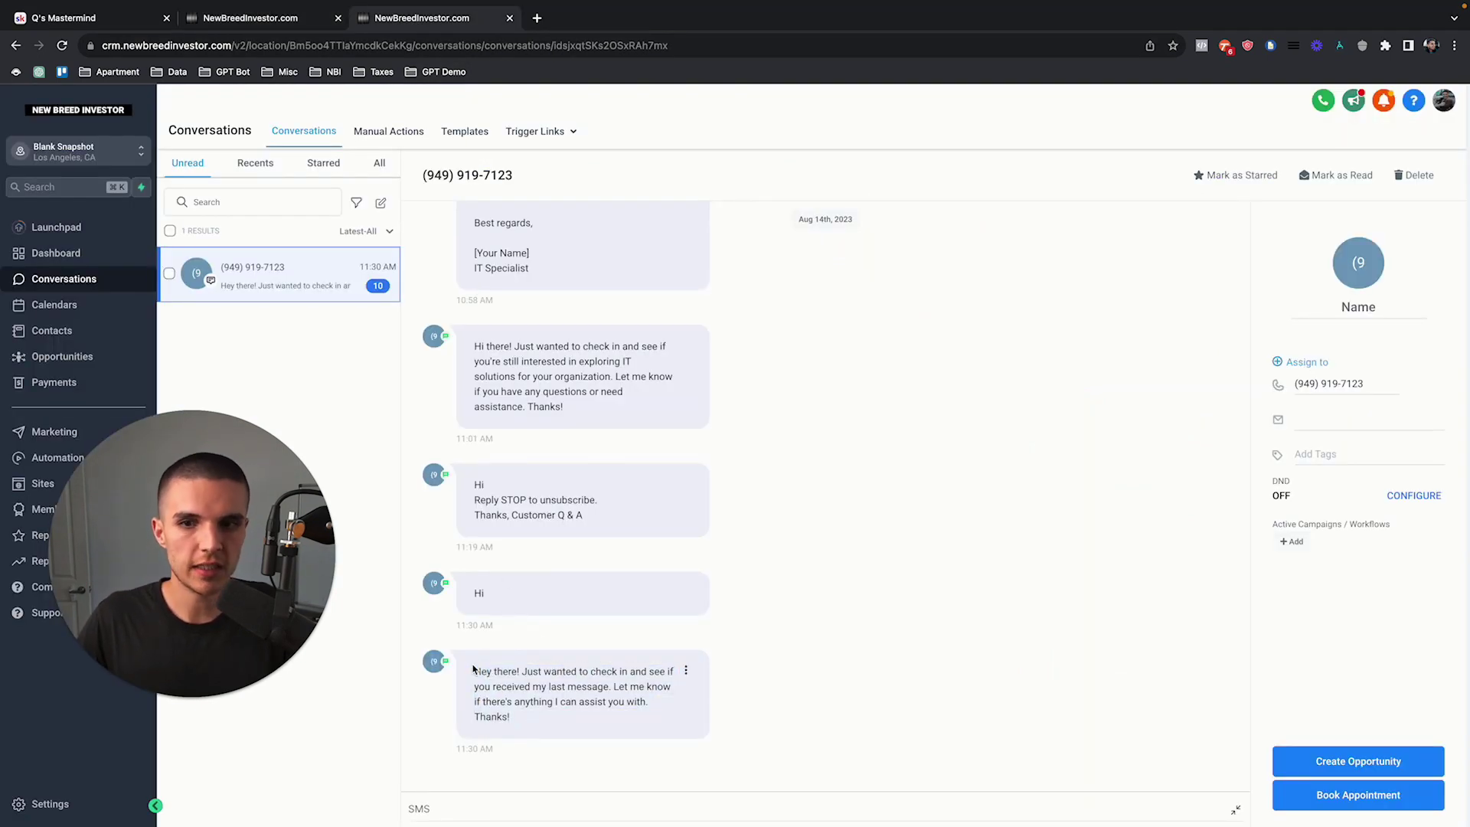
left_click_drag(475, 670, 533, 731)
left_click(534, 731)
left_click_drag(475, 671, 518, 722)
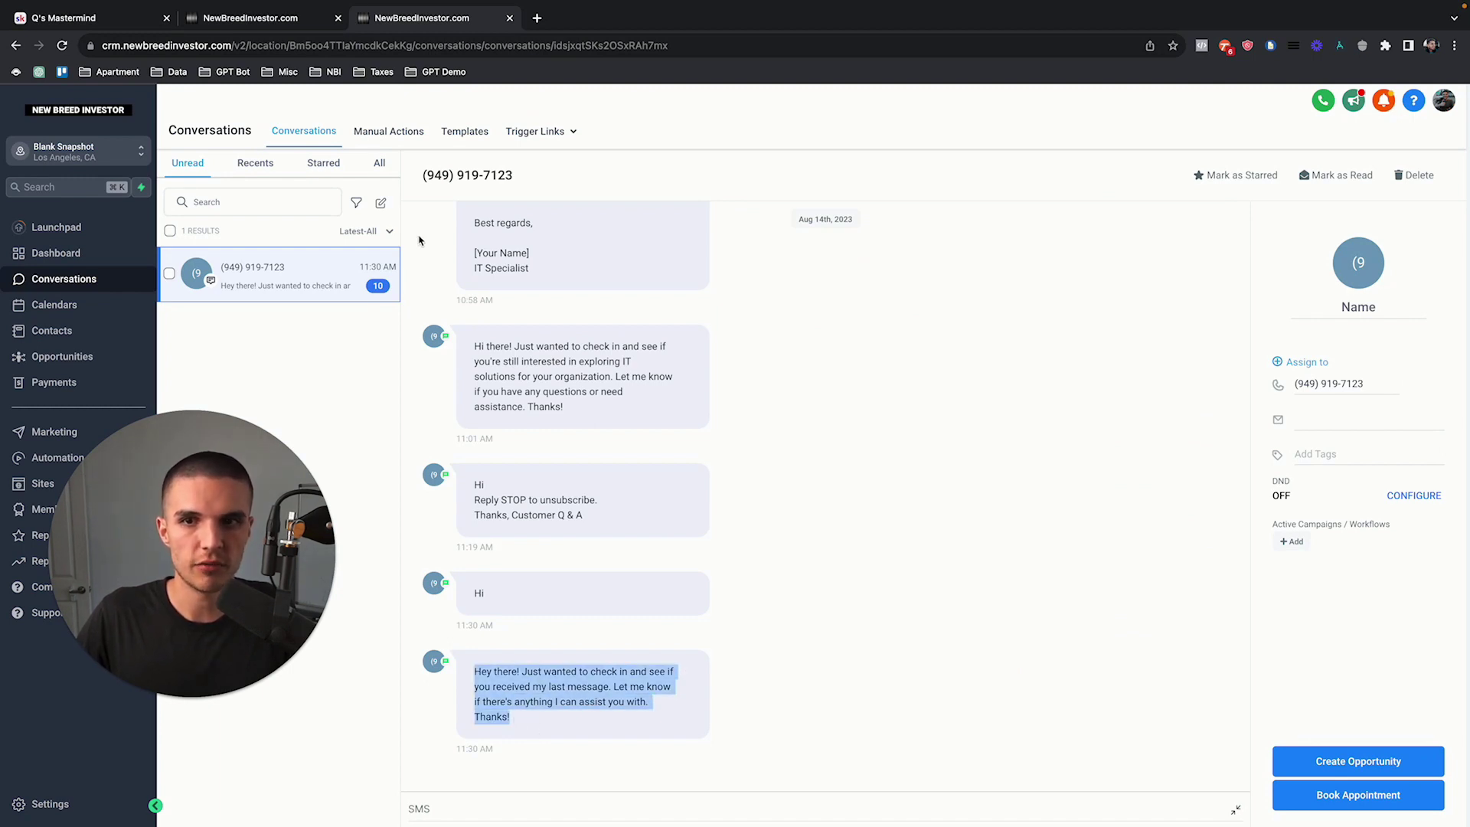
Step: Compare the new follow-up message with the earlier IT solutions follow-up in the same conversation
left_click(293, 29)
left_click(456, 29)
left_click(485, 337)
left_click_drag(581, 409, 483, 343)
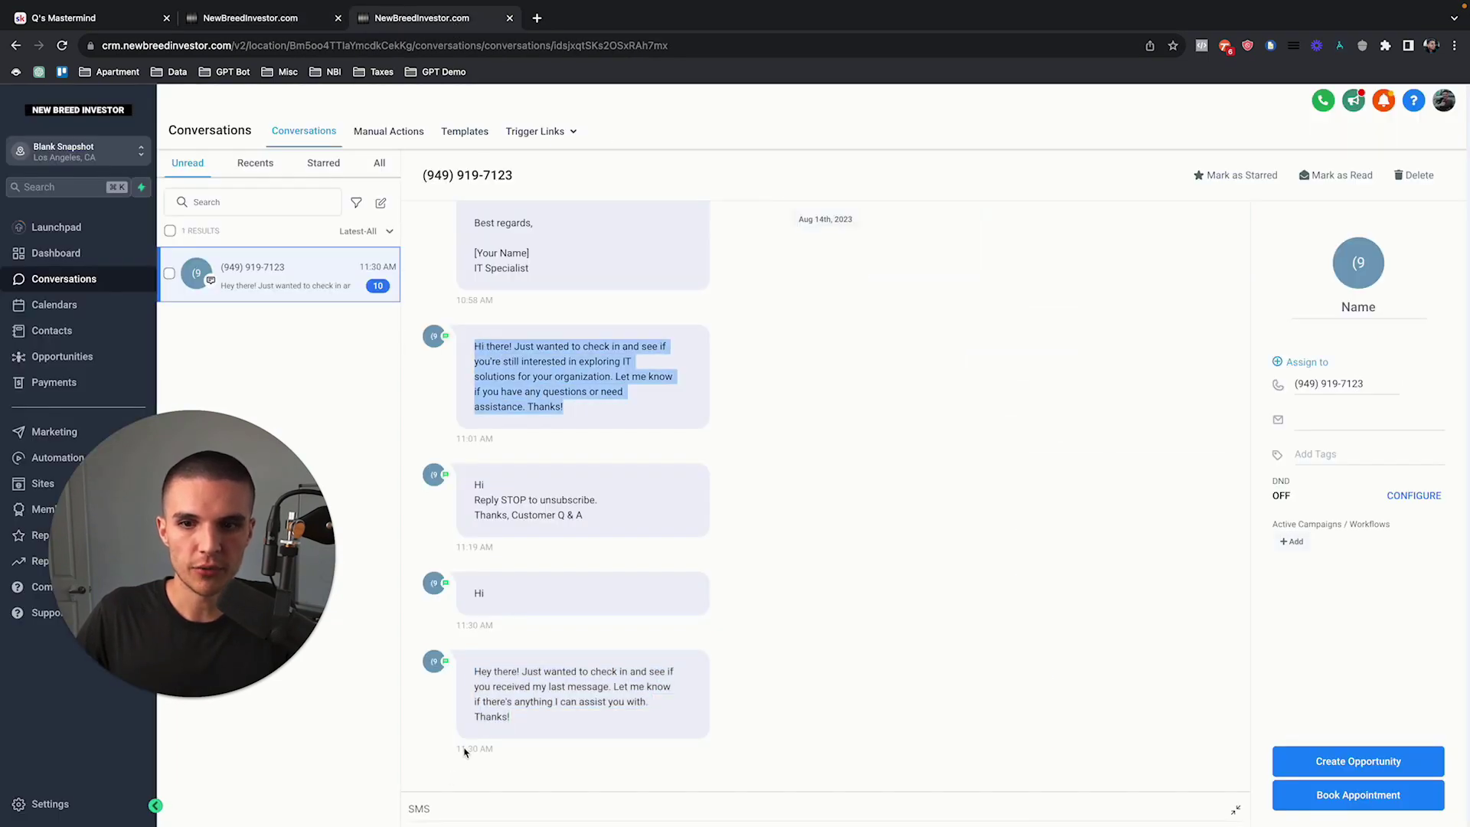
left_click_drag(474, 668, 523, 716)
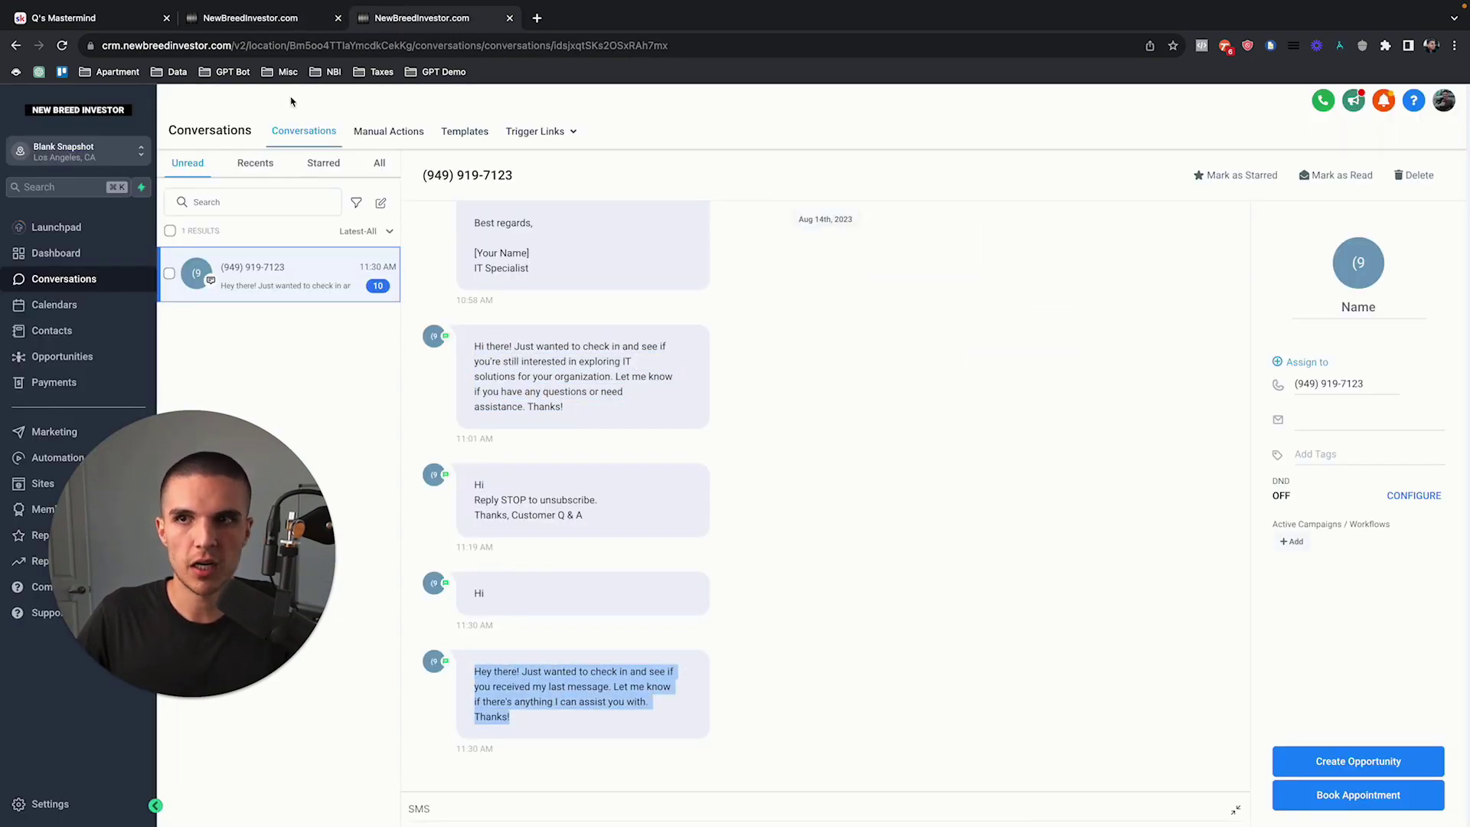
Step: Review the prompt of the #2 Send A Prompt To ChatGPT AI action, close it, and return to the workflow list
left_click(290, 21)
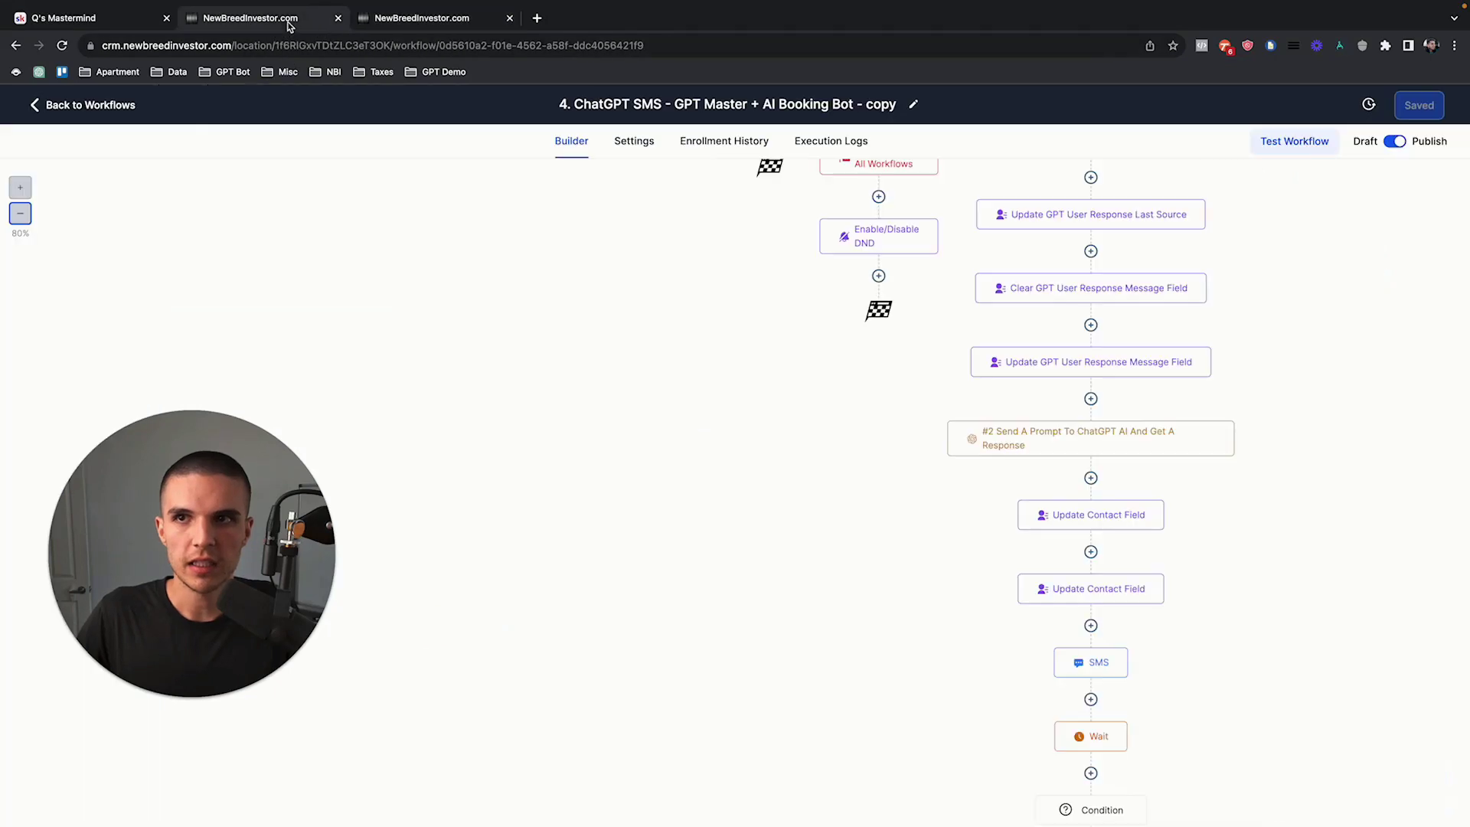
left_click(1027, 440)
left_click_drag(1369, 364, 1128, 360)
left_click(1443, 112)
left_click(42, 107)
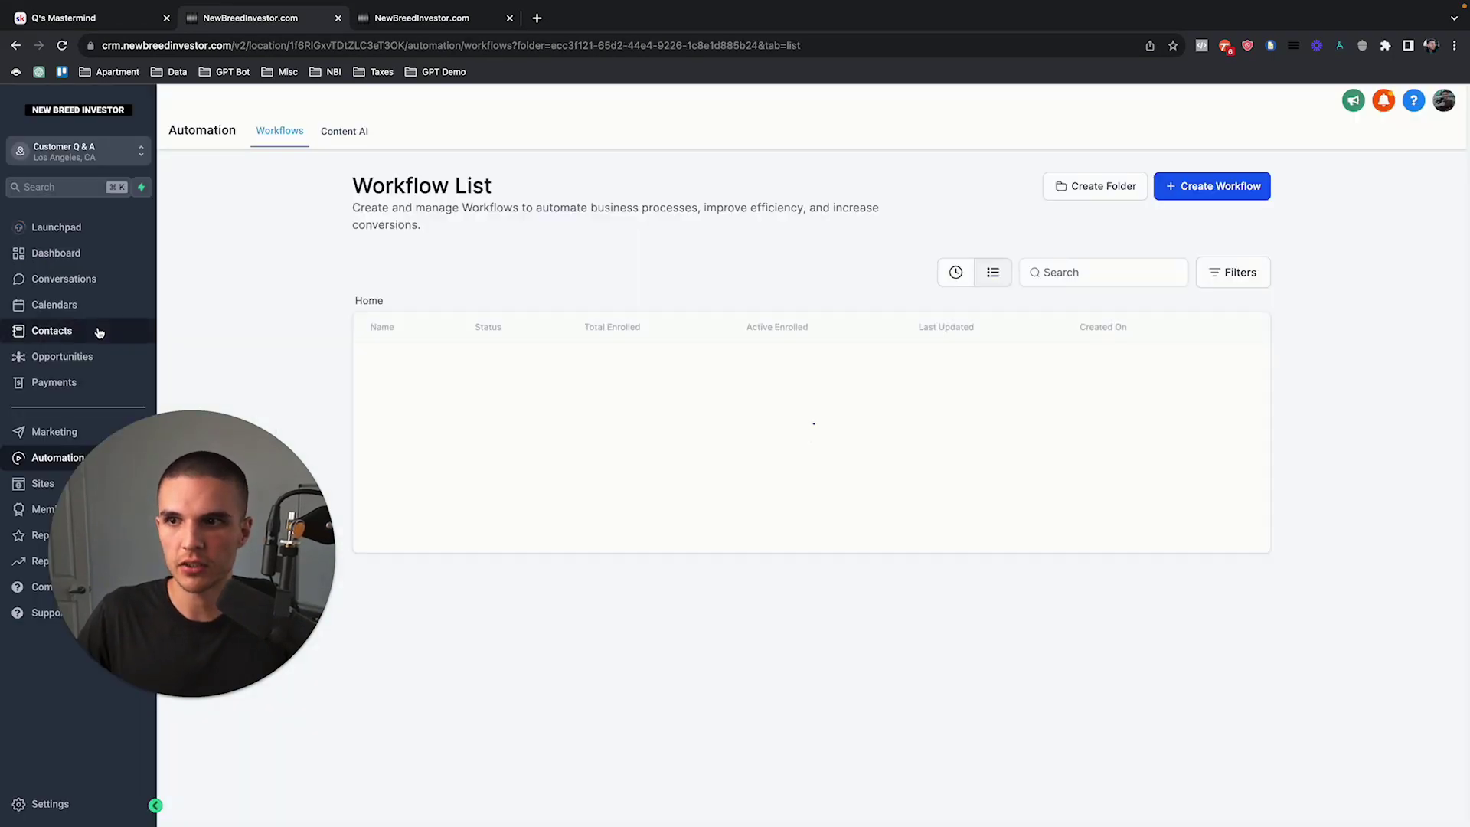
Step: Open the Sandbox contact and examine its GPT Assistant Response Message among the ChatGPT custom fields
left_click(98, 331)
left_click(337, 328)
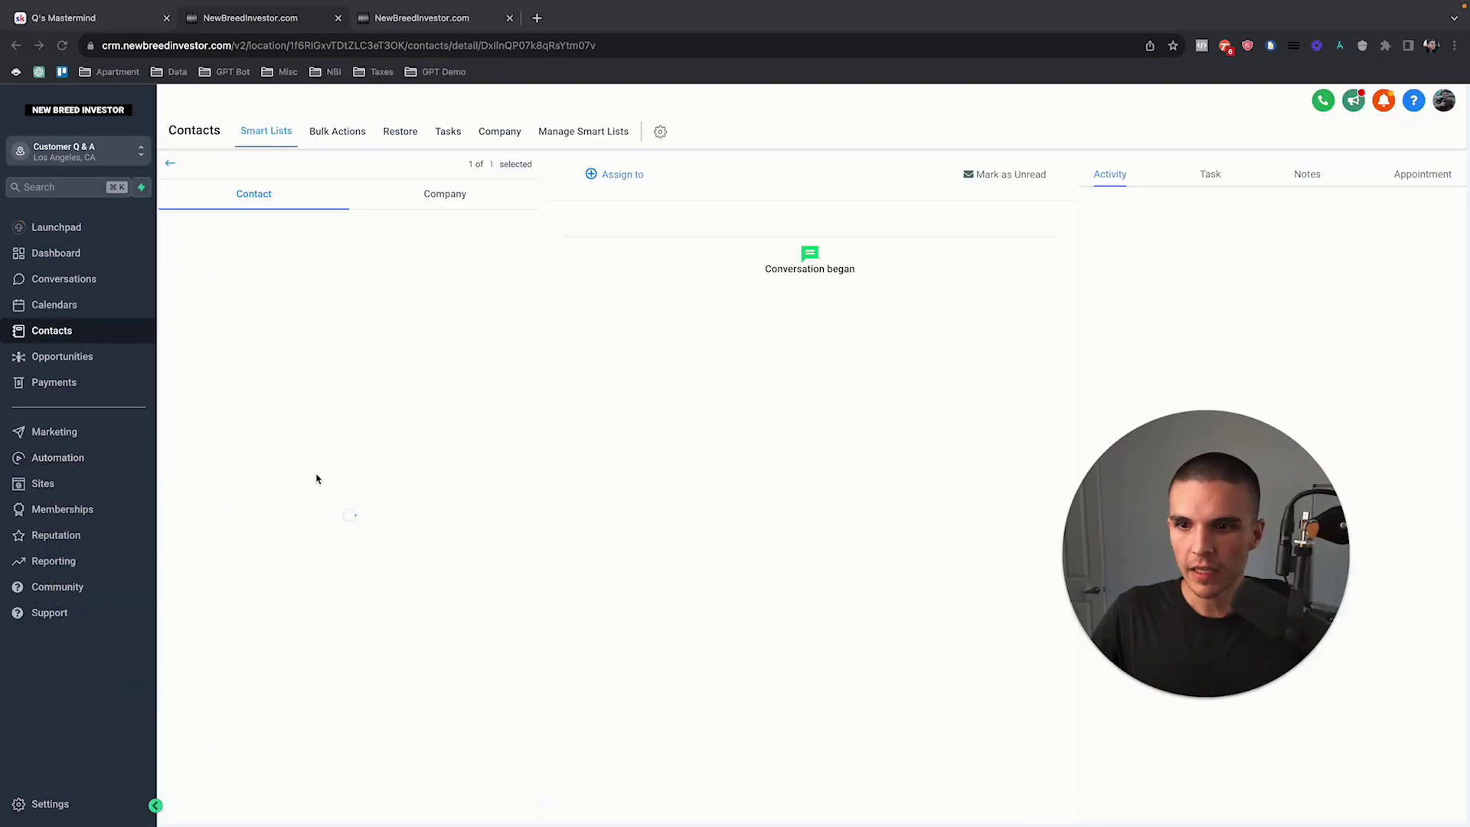
scroll(306, 565, "down", 4)
scroll(177, 279, "up", 5)
left_click(177, 277)
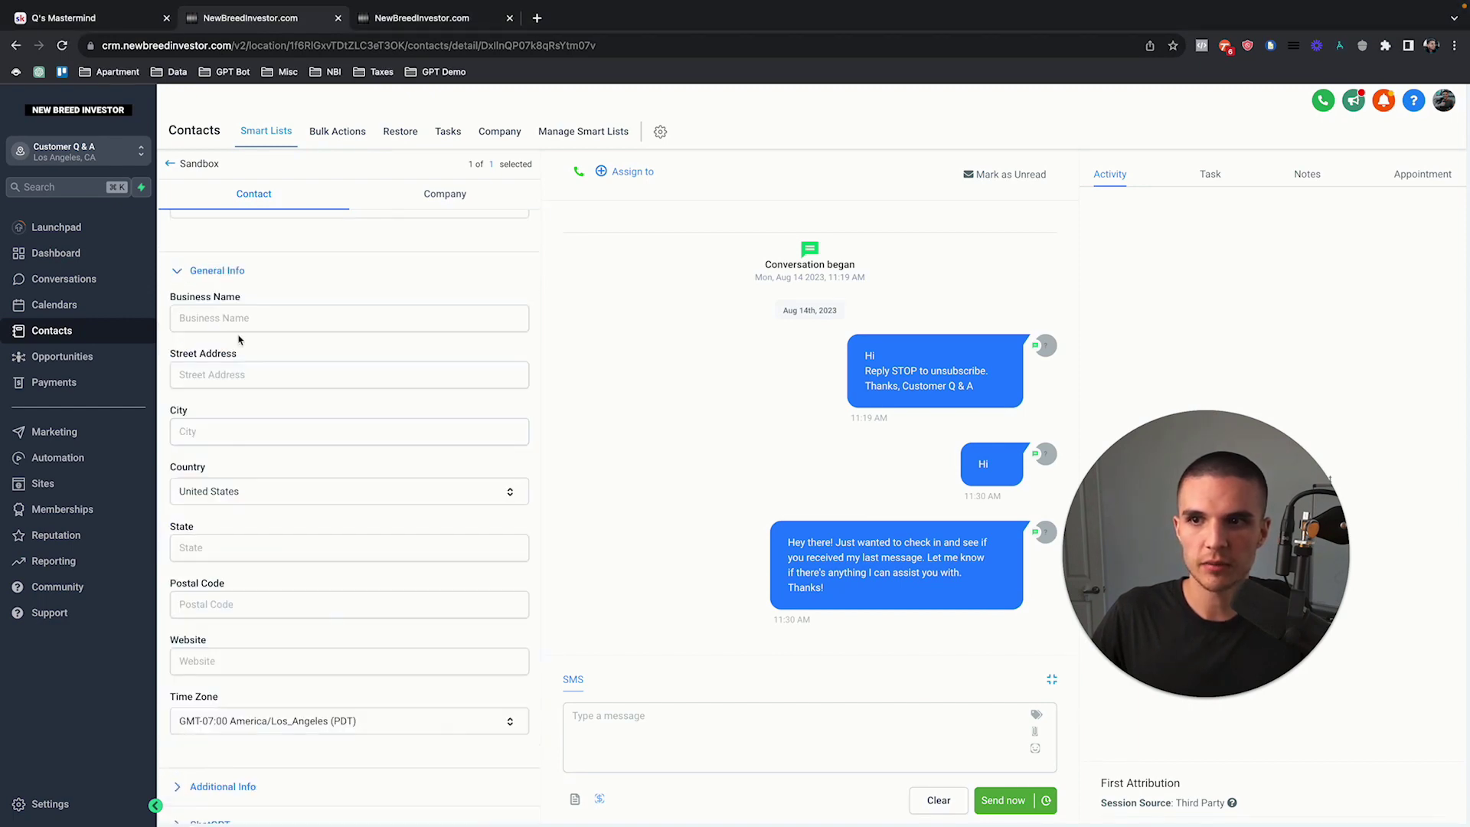
left_click(178, 277)
left_click(179, 347)
triple_click(474, 413)
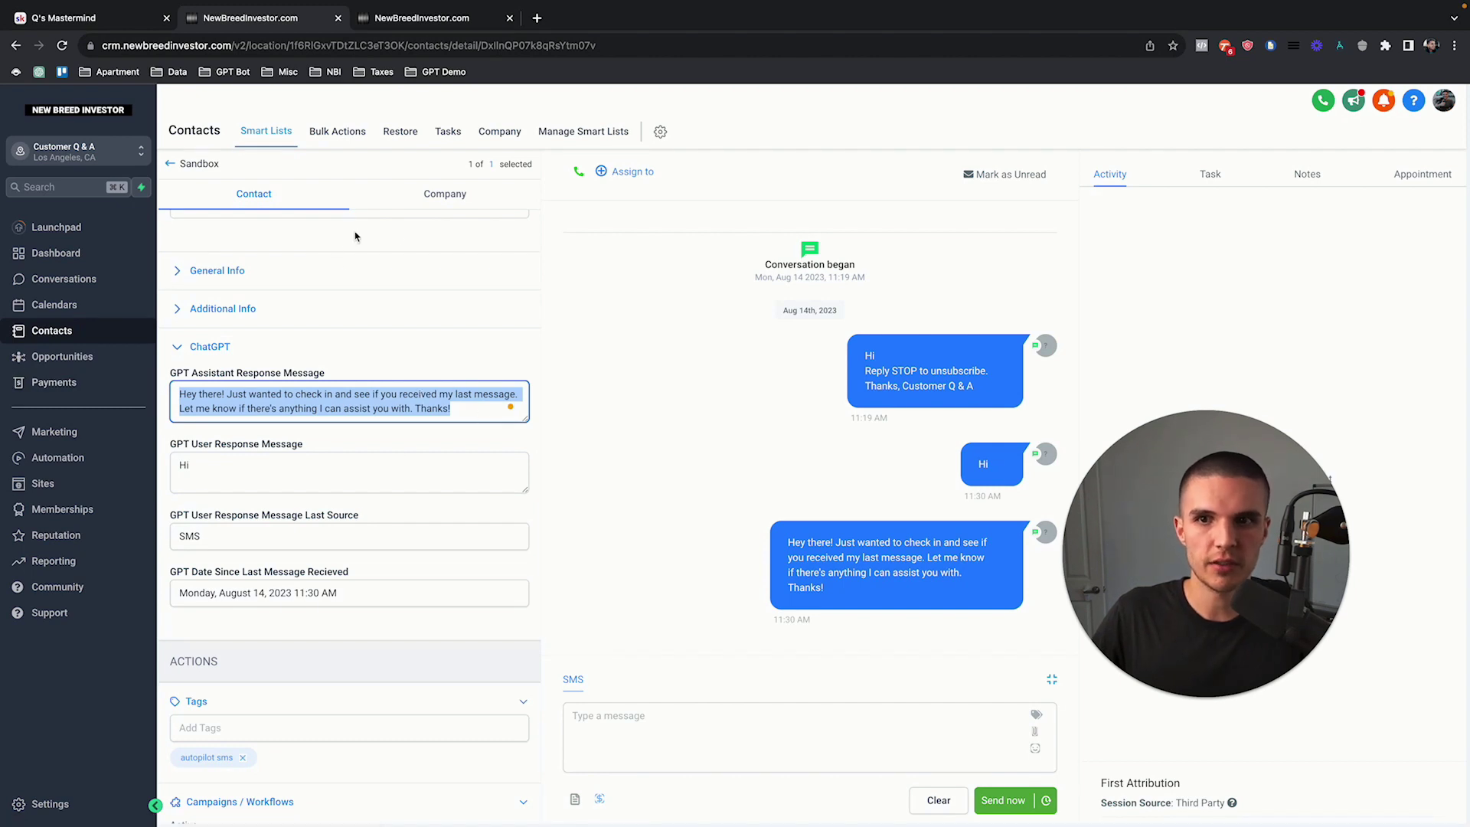
Step: Reopen the GPT Master + AI Booking Bot copy workflow and locate the Wait step after the first follow-up SMS
left_click(57, 457)
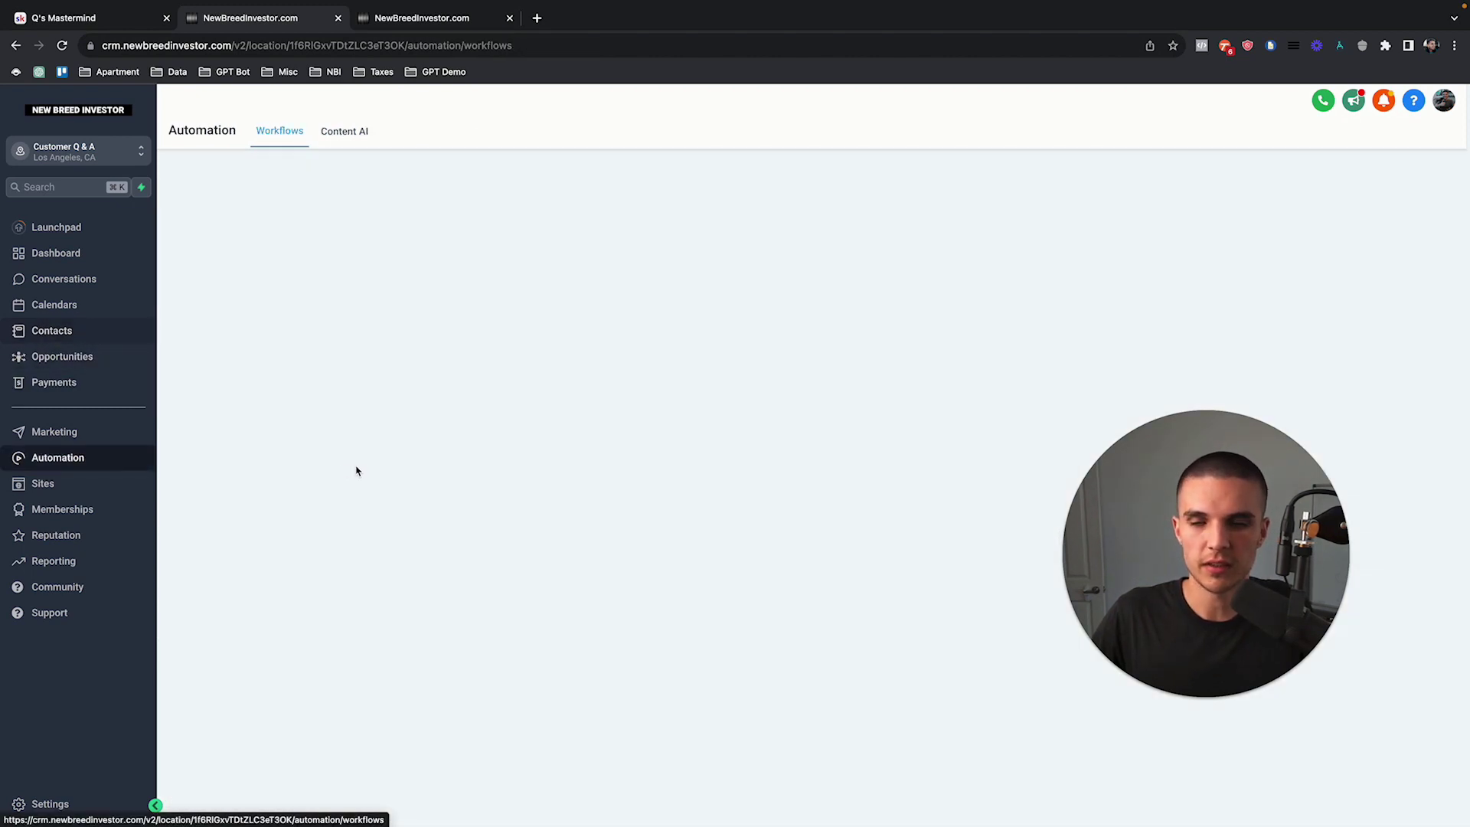
left_click(438, 466)
left_click(498, 596)
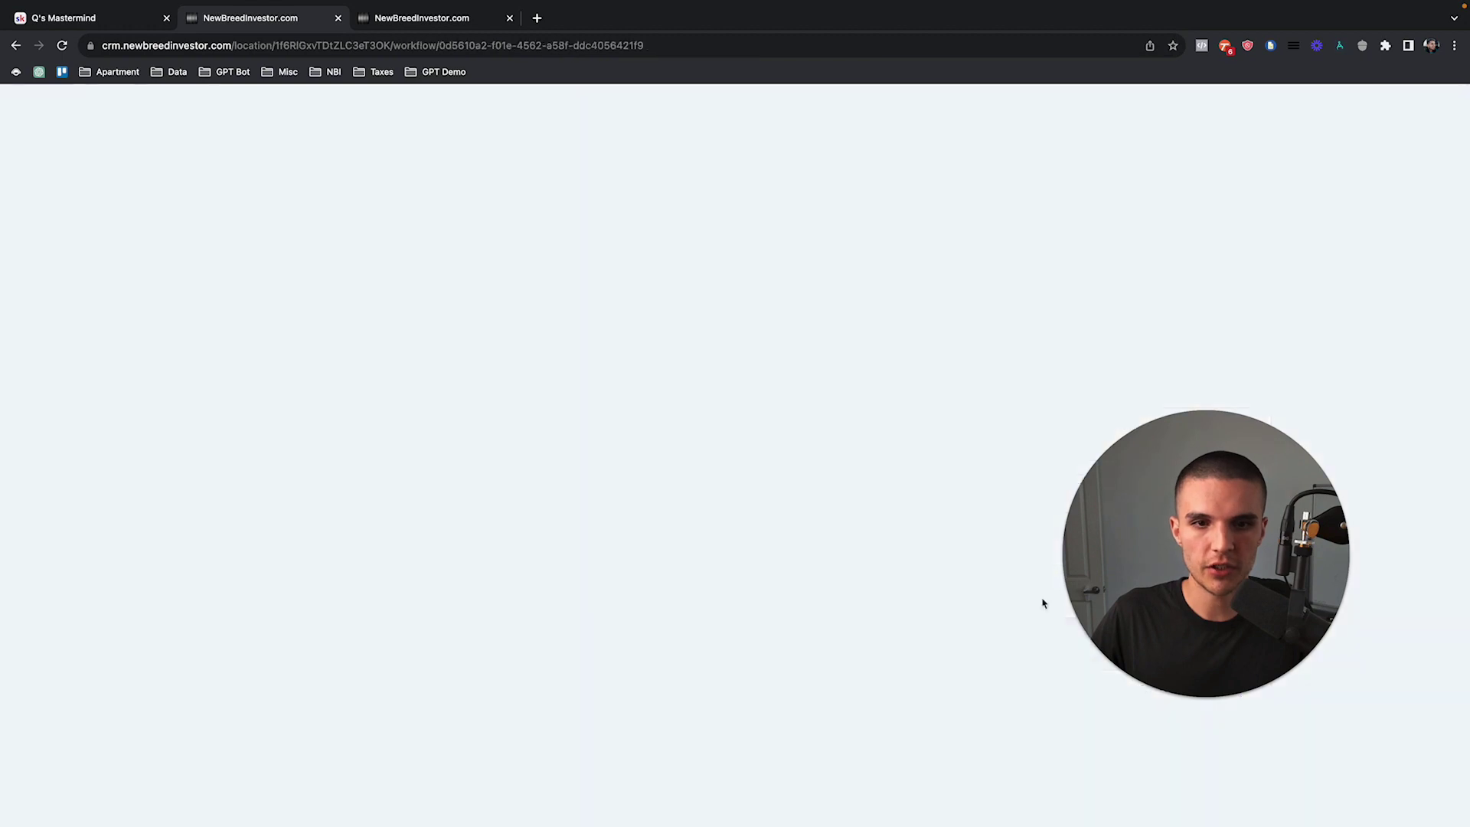
left_click(20, 213)
scroll(959, 620, "down", 10)
scroll(962, 616, "up", 1)
Step: Force the Sandbox contact past the Wait step after the first follow-up SMS and check the message received in the Blank Snapshot conversation
left_click(950, 454)
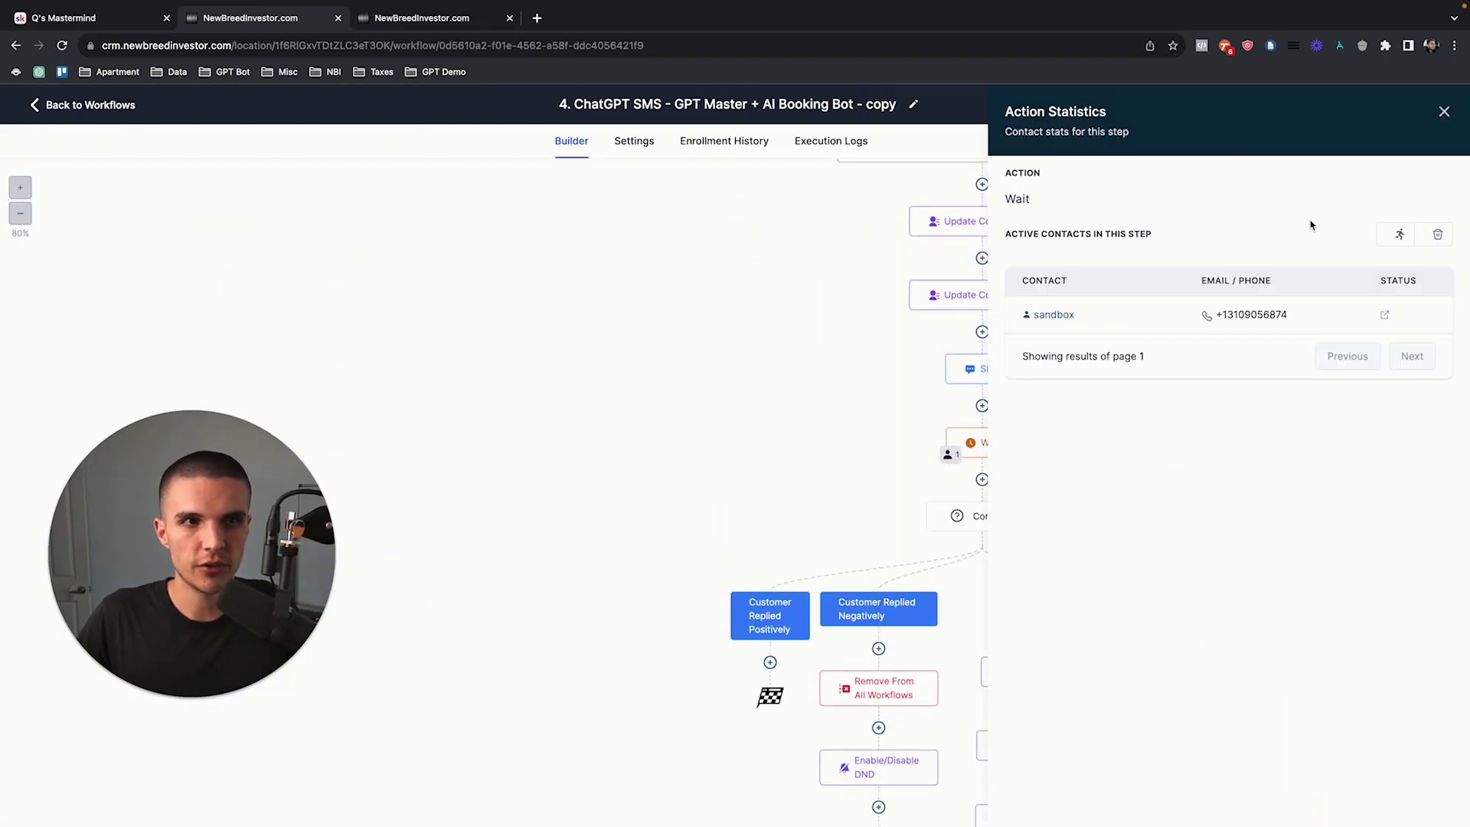
left_click(1442, 113)
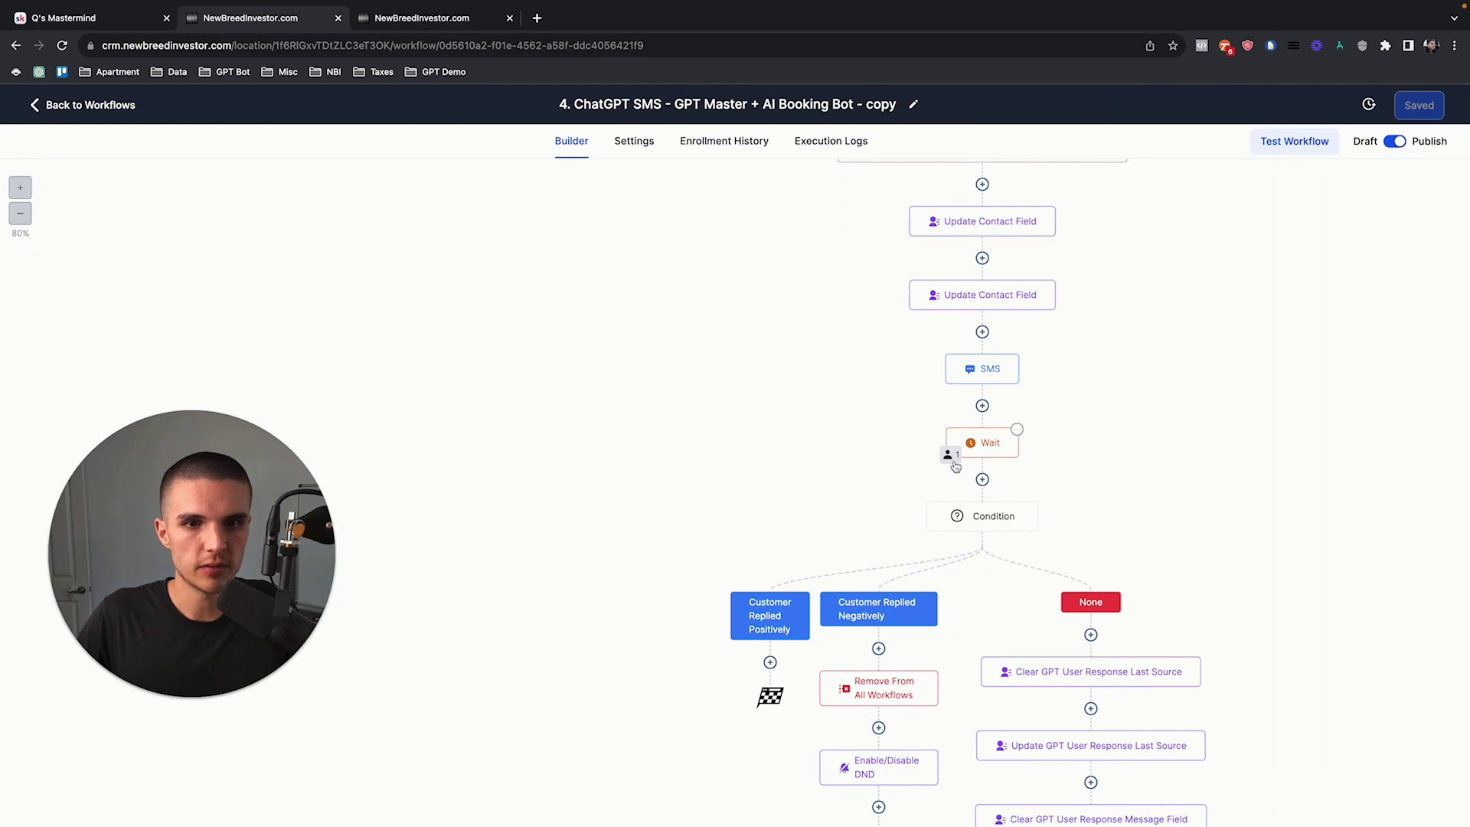
left_click(950, 455)
left_click(1397, 231)
left_click(886, 499)
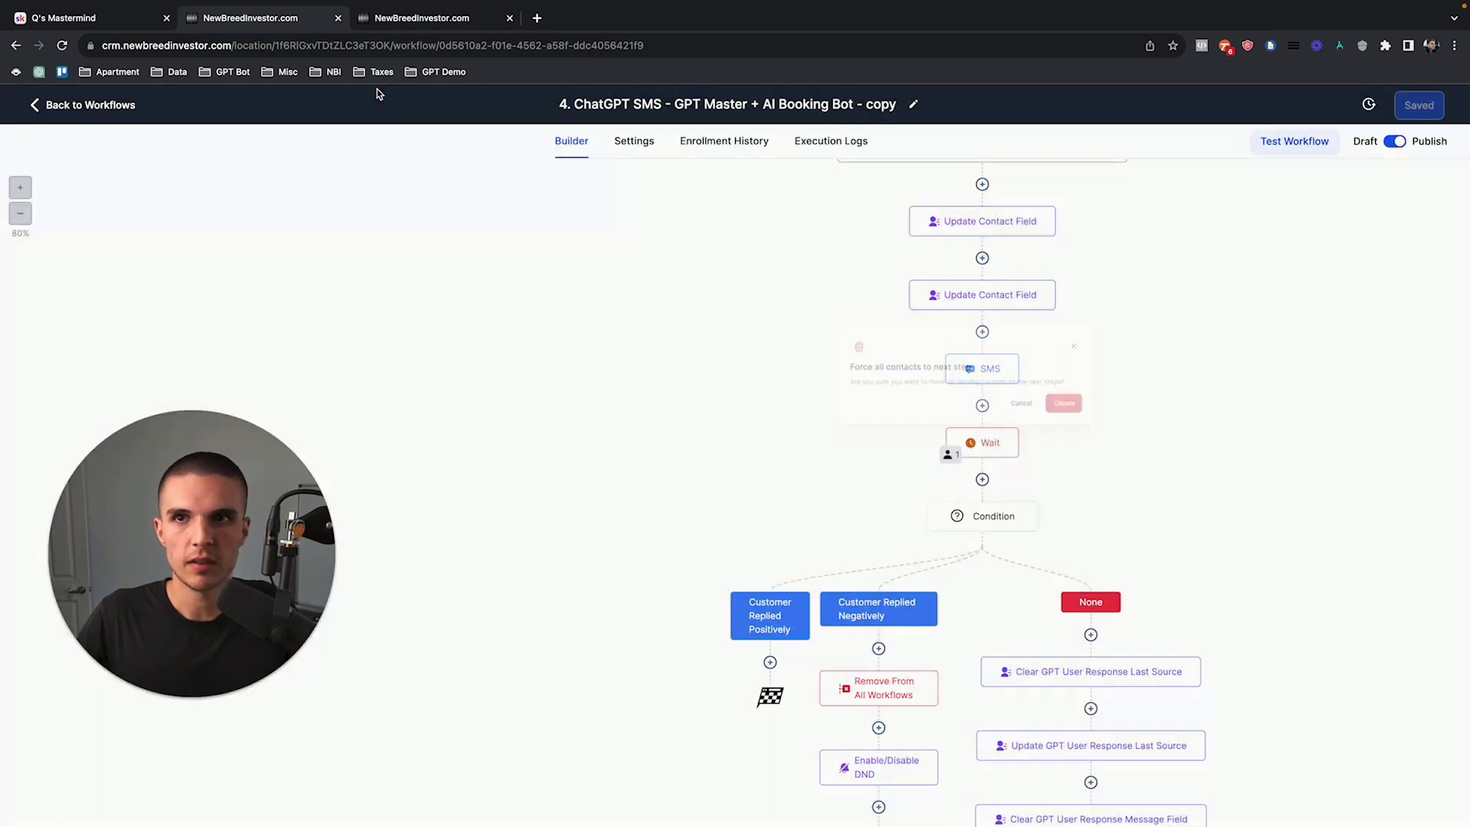
left_click(422, 18)
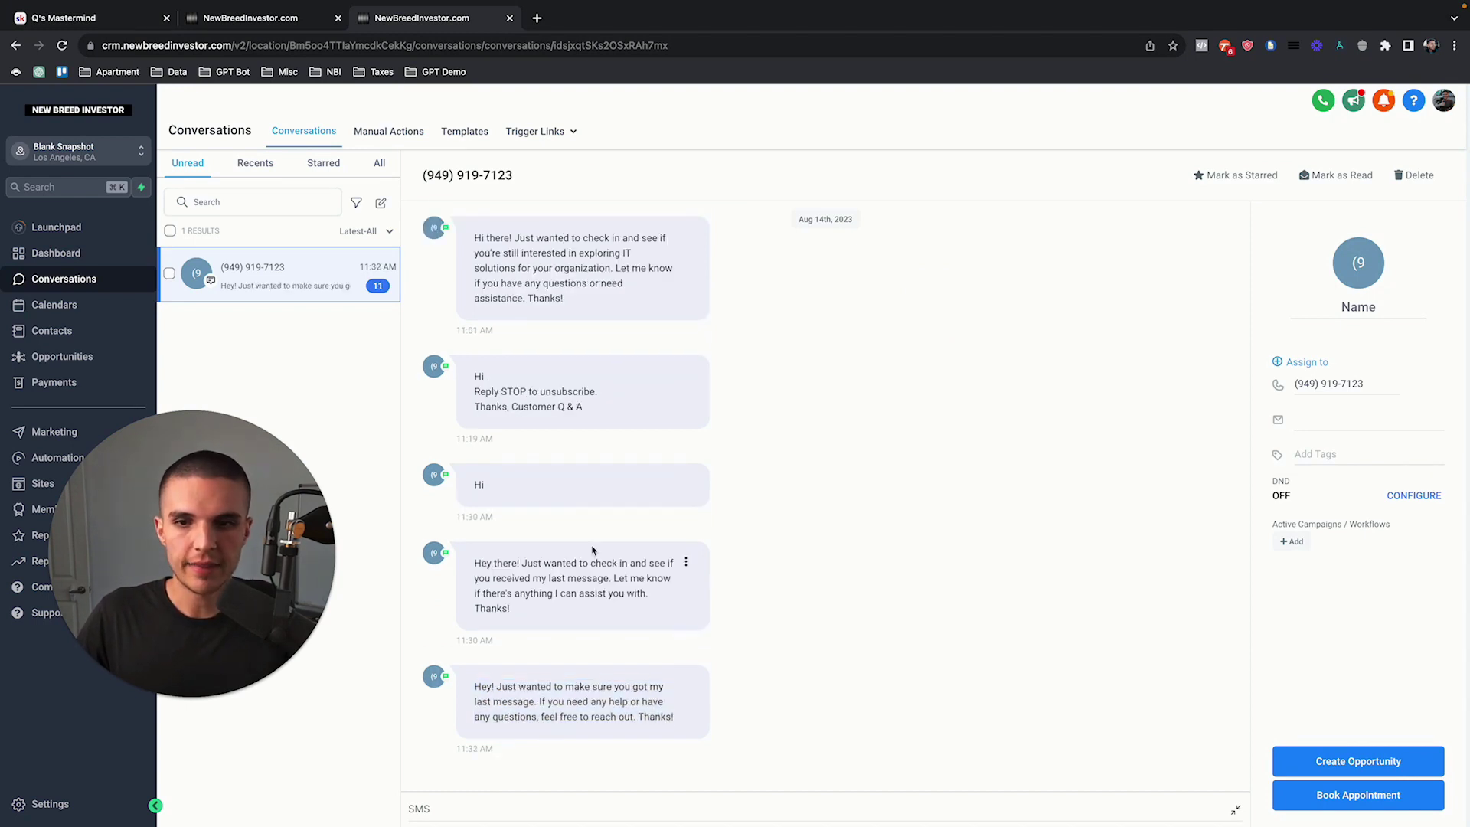
Step: Examine the workflow's no-reply branch from the contact reply condition down to the first follow-up's Wait step
left_click(280, 28)
left_click(20, 213)
scroll(766, 405, "up", 5)
scroll(866, 368, "up", 4)
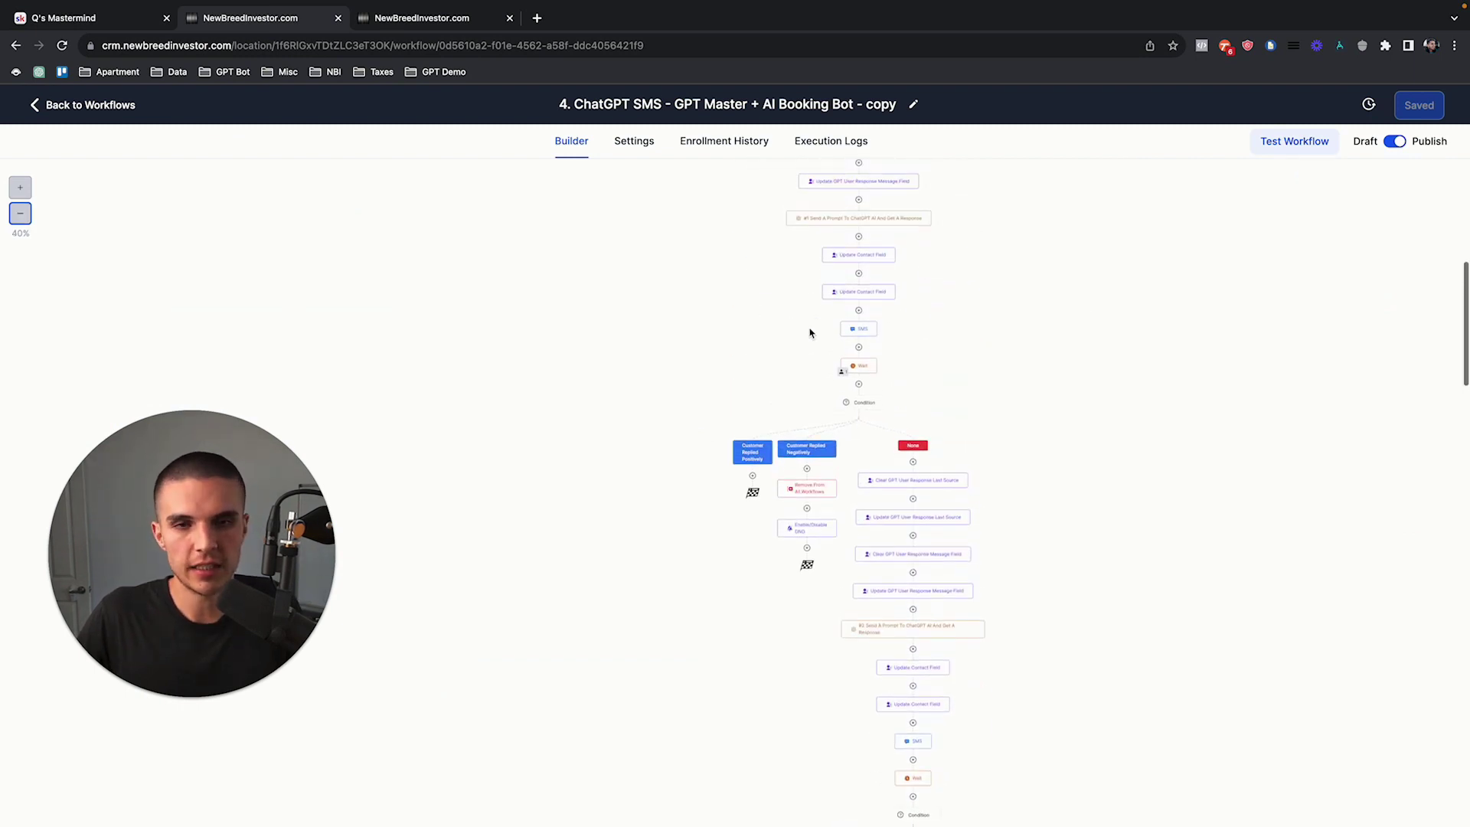
scroll(800, 299, "up", 3)
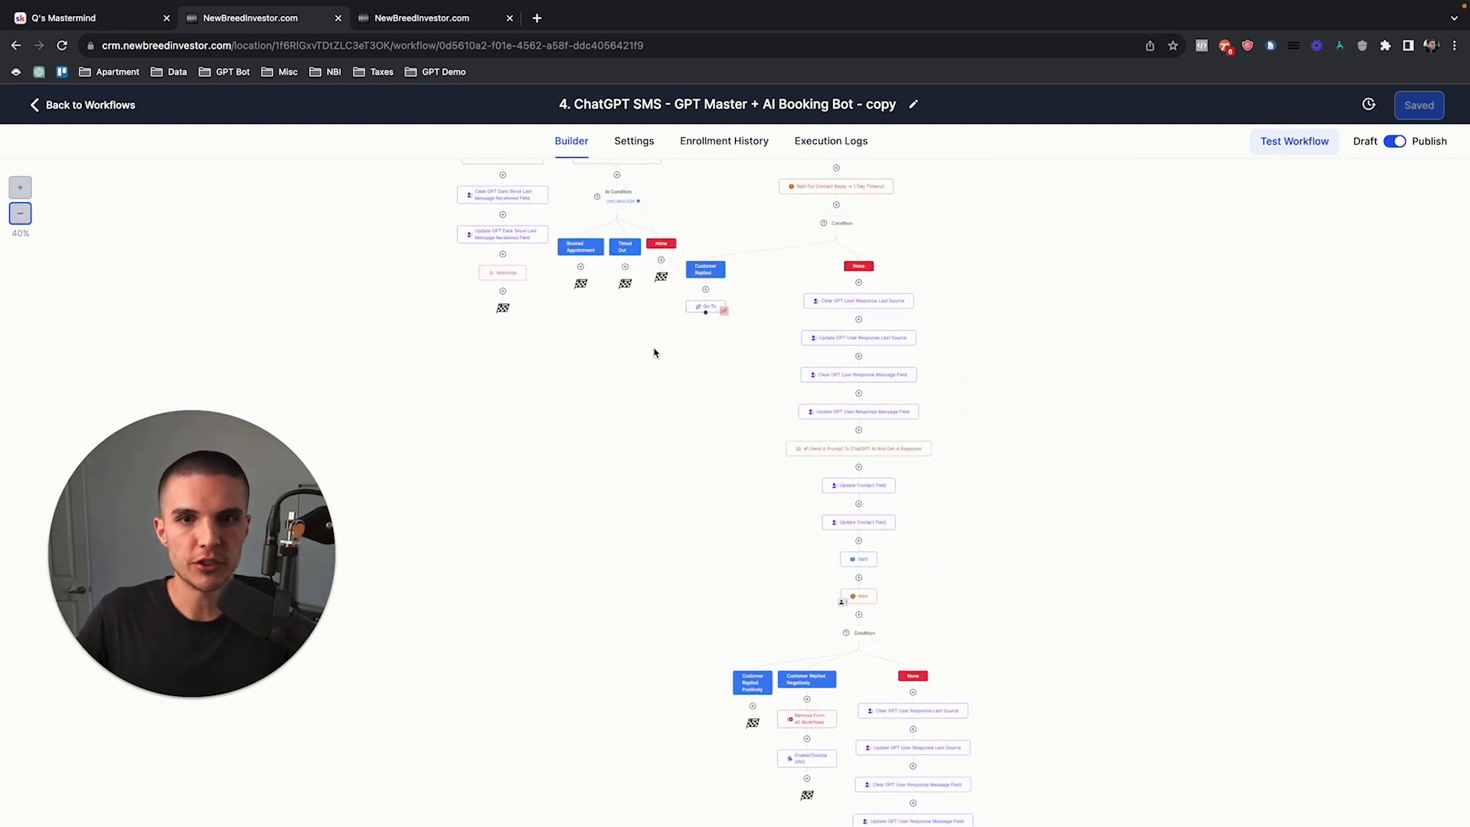
left_click(20, 187)
scroll(845, 451, "down", 3)
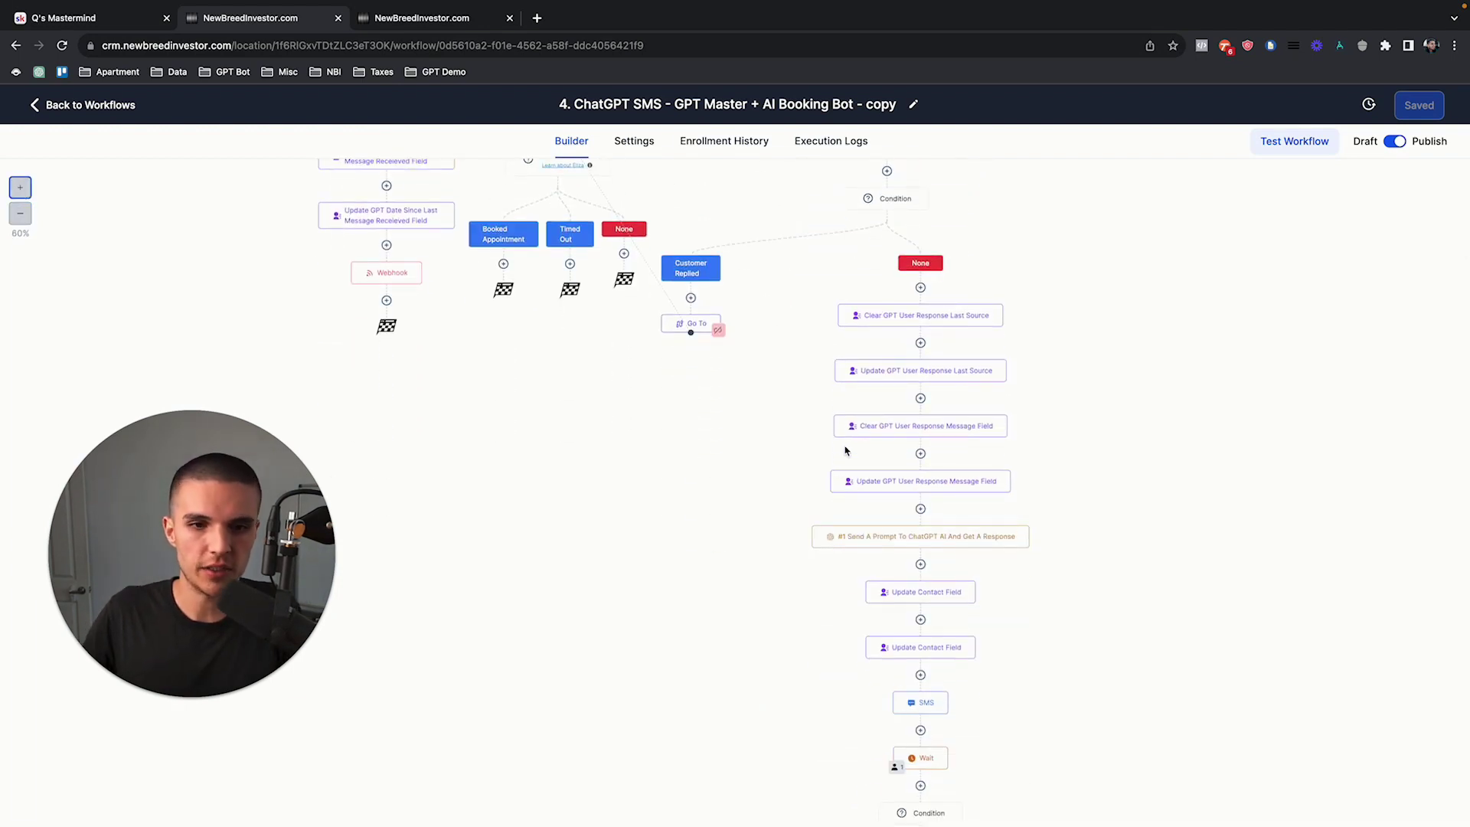